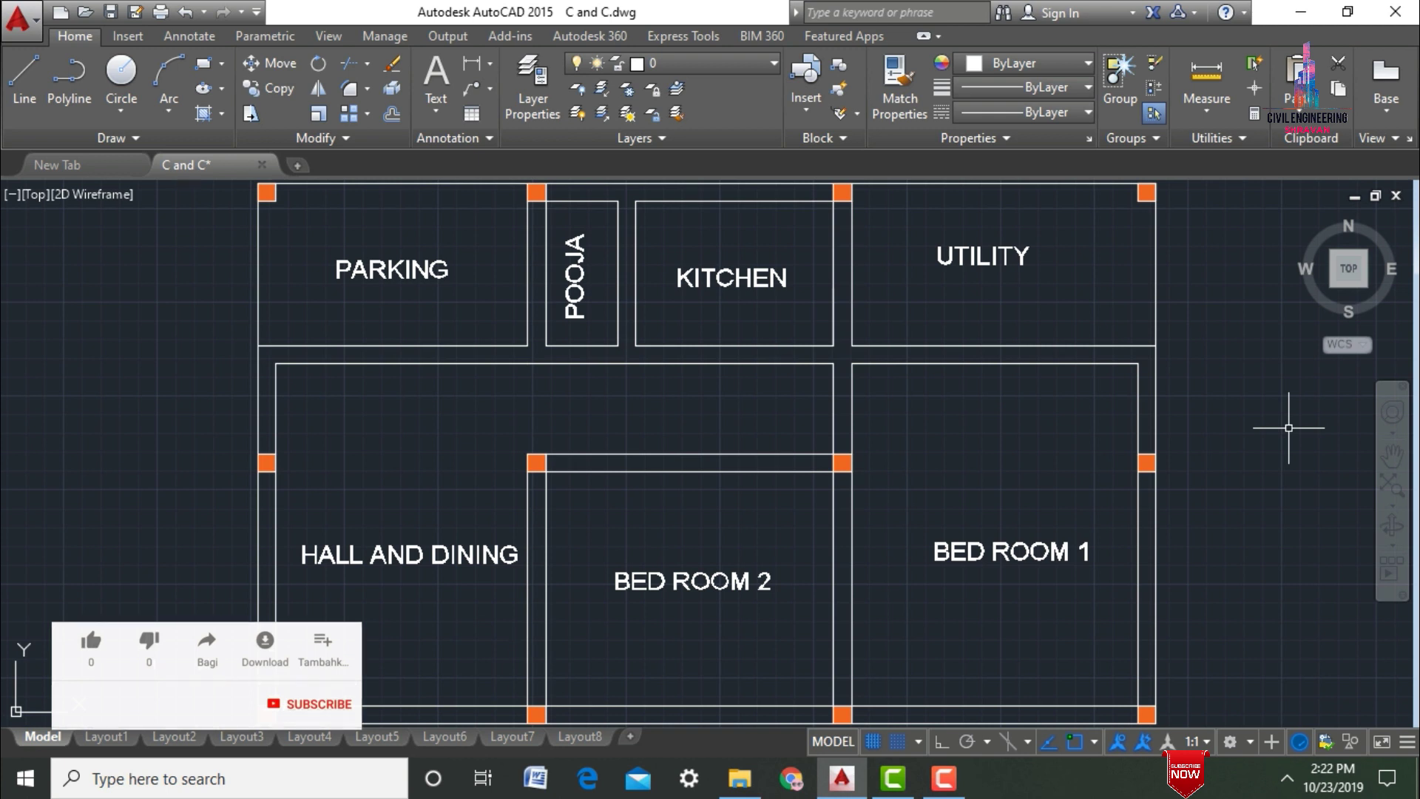
Step: Copy the entire floor plan with its columns and labels horizontally to the right by about 71'-8"
{"action": "scroll", "coordinate": [1289, 428], "scroll_direction": "down", "scroll_amount": 3}
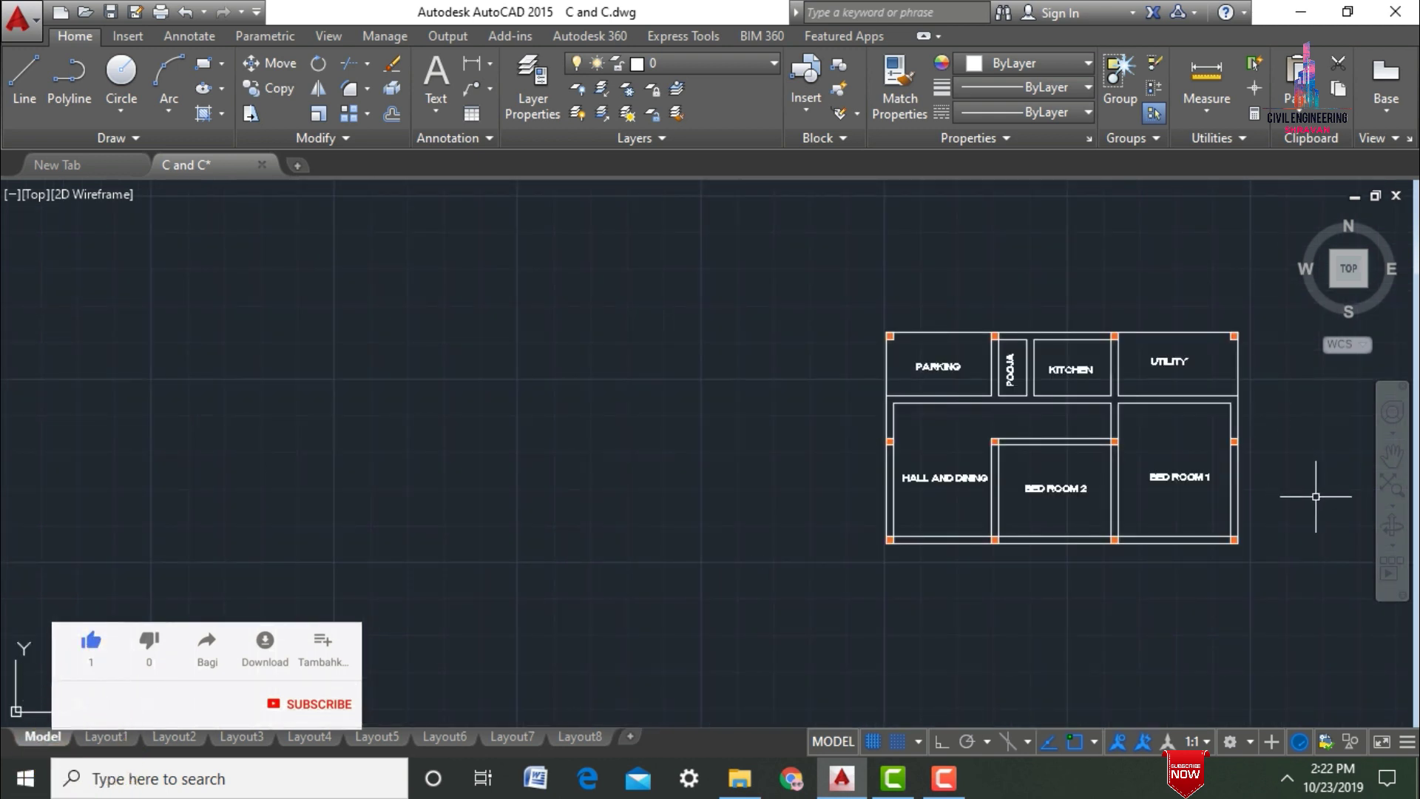
{"action": "type", "text": "z"}
{"action": "key", "text": "Return"}
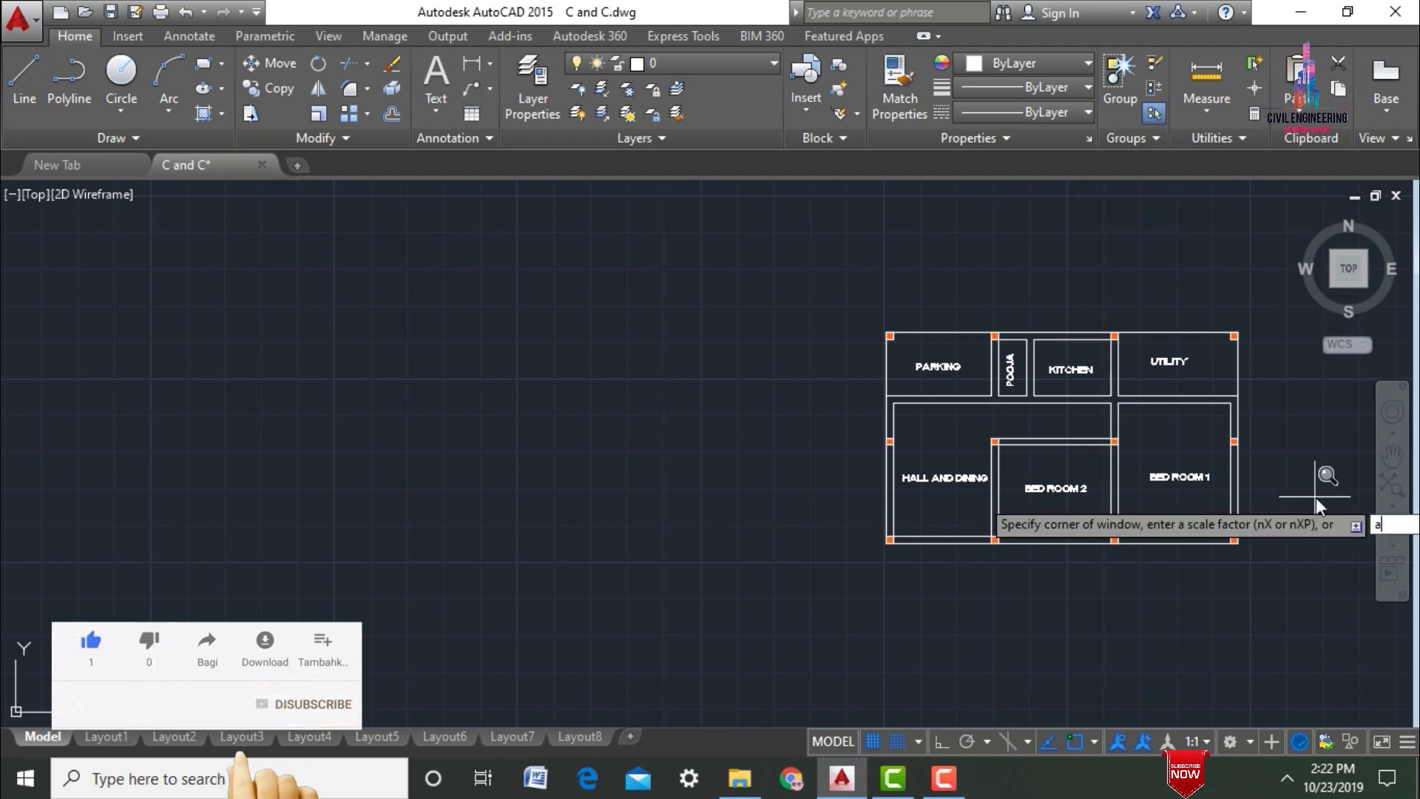
{"action": "type", "text": "e"}
{"action": "key", "text": "Return"}
{"action": "type", "text": "c"}
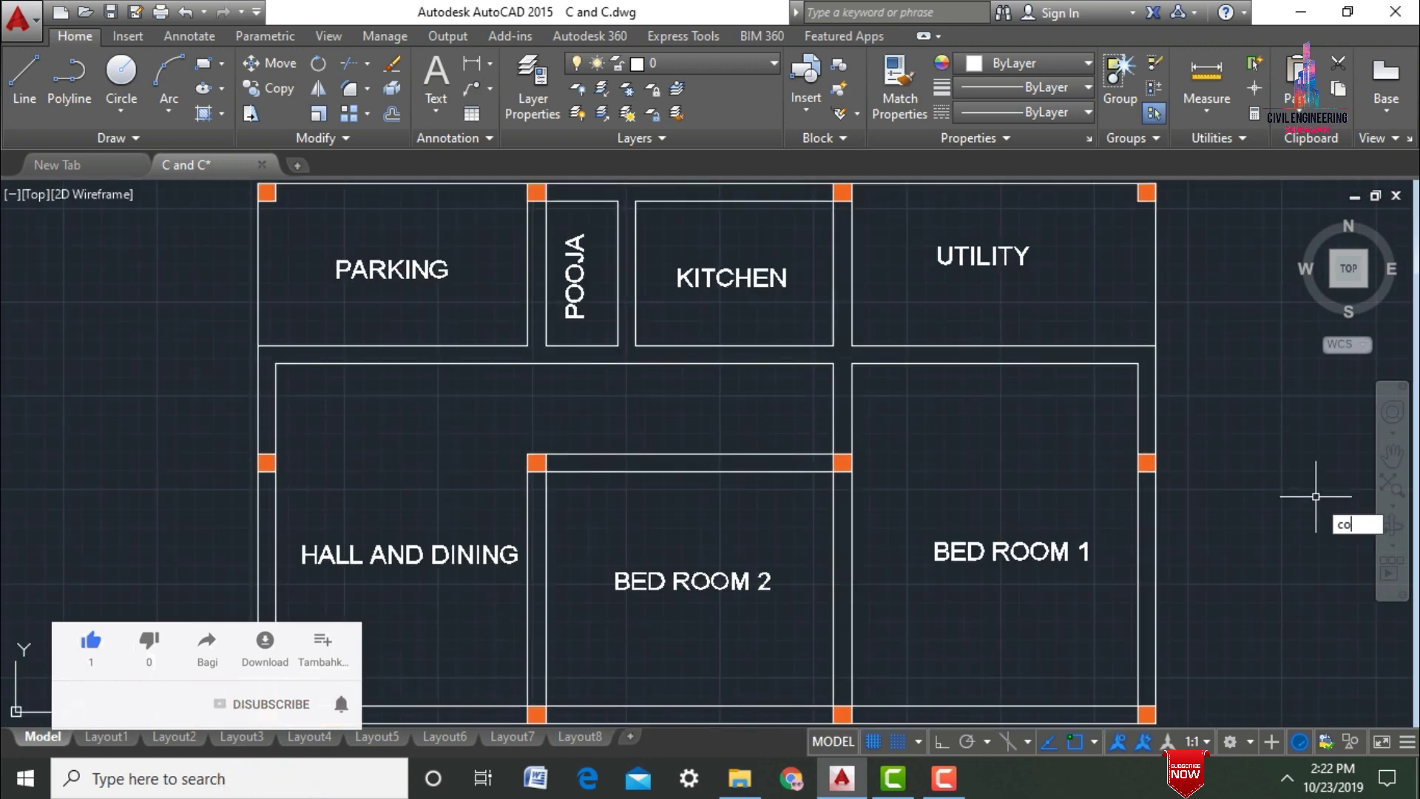
{"action": "type", "text": "o"}
{"action": "key", "text": "Return"}
{"action": "scroll", "coordinate": [159, 471], "scroll_direction": "down", "scroll_amount": 4}
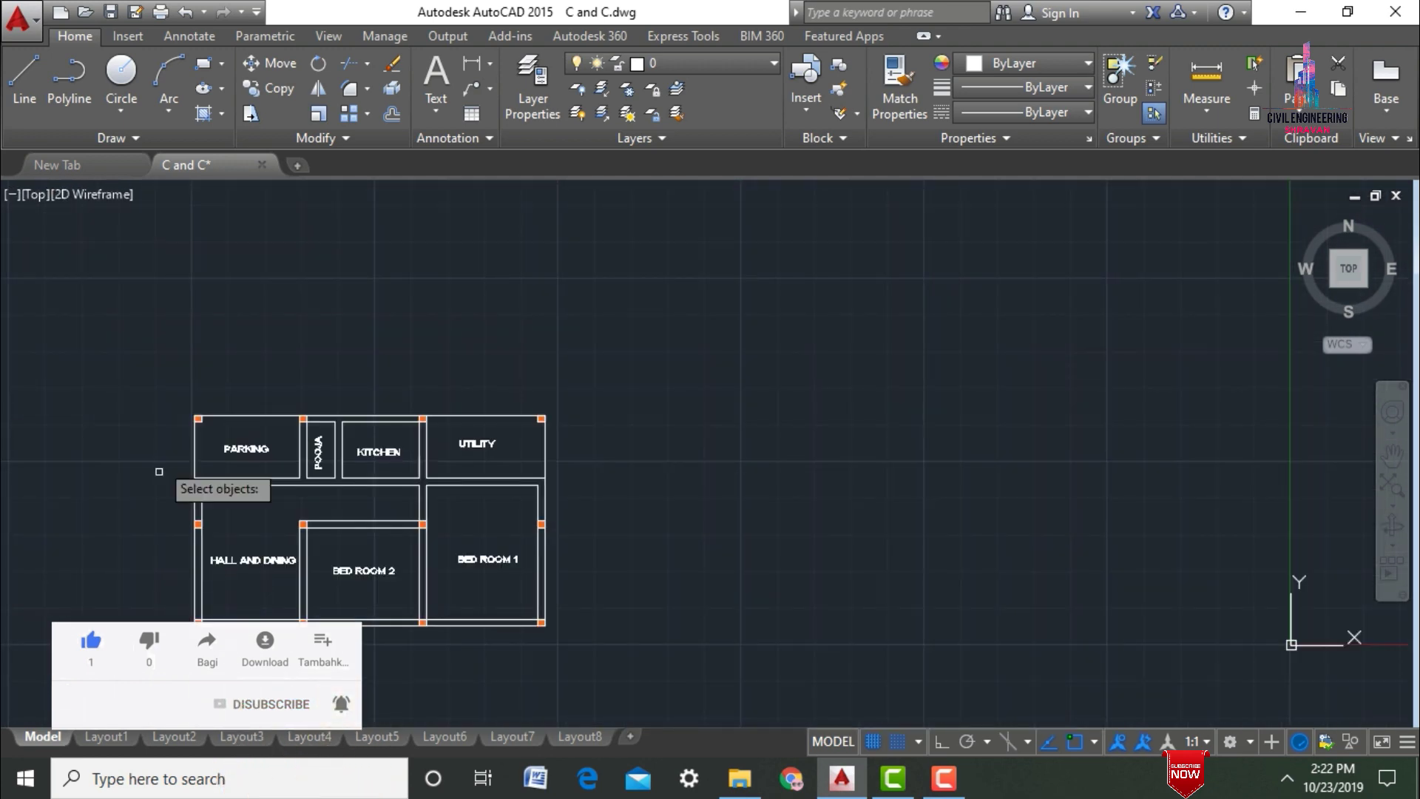
{"action": "mouse_move", "coordinate": [150, 394]}
{"action": "left_mouse_down"}
{"action": "mouse_move", "coordinate": [641, 412]}
{"action": "mouse_move", "coordinate": [491, 673]}
{"action": "mouse_move", "coordinate": [178, 721]}
{"action": "mouse_move", "coordinate": [122, 654]}
{"action": "left_mouse_up"}
{"action": "key", "text": "Return"}
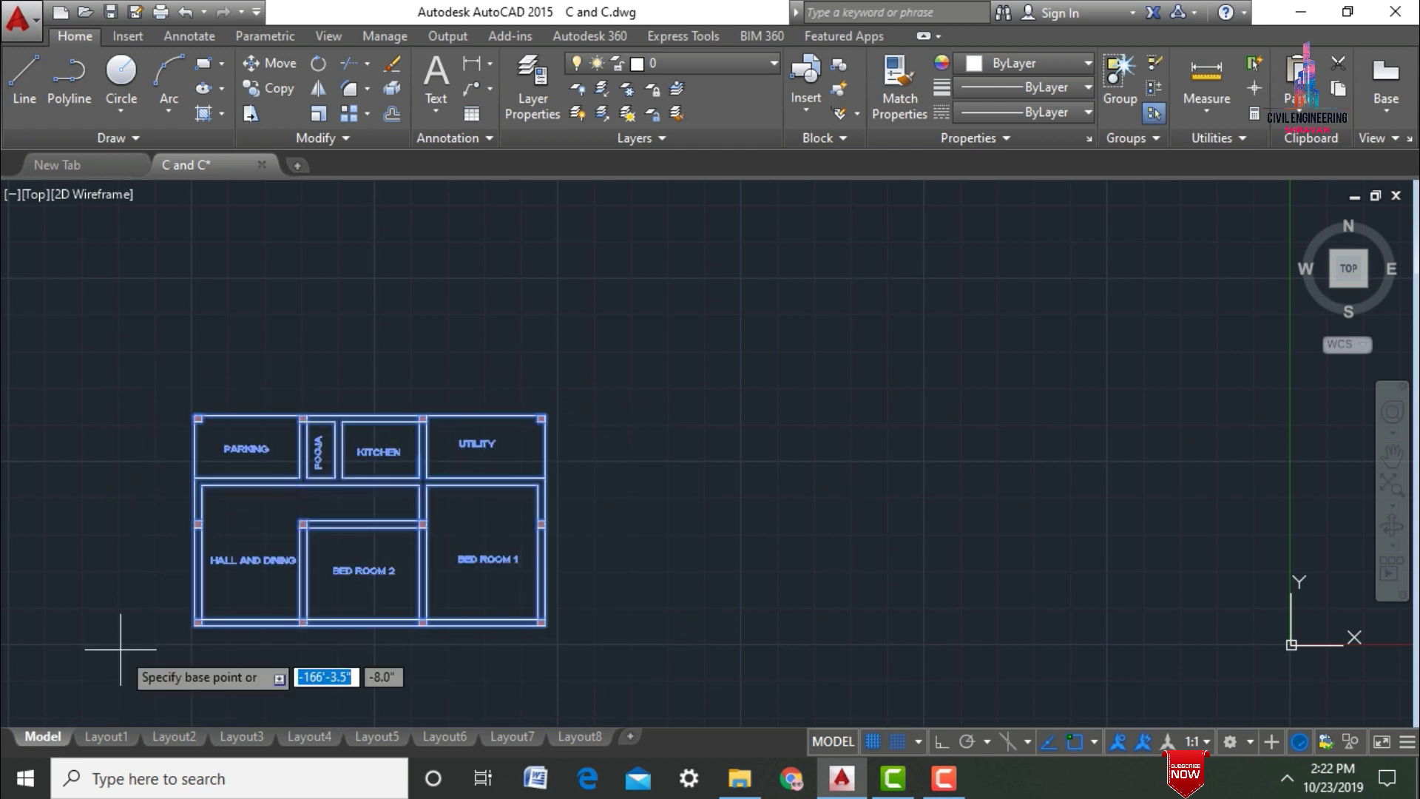
{"action": "left_click", "coordinate": [556, 623]}
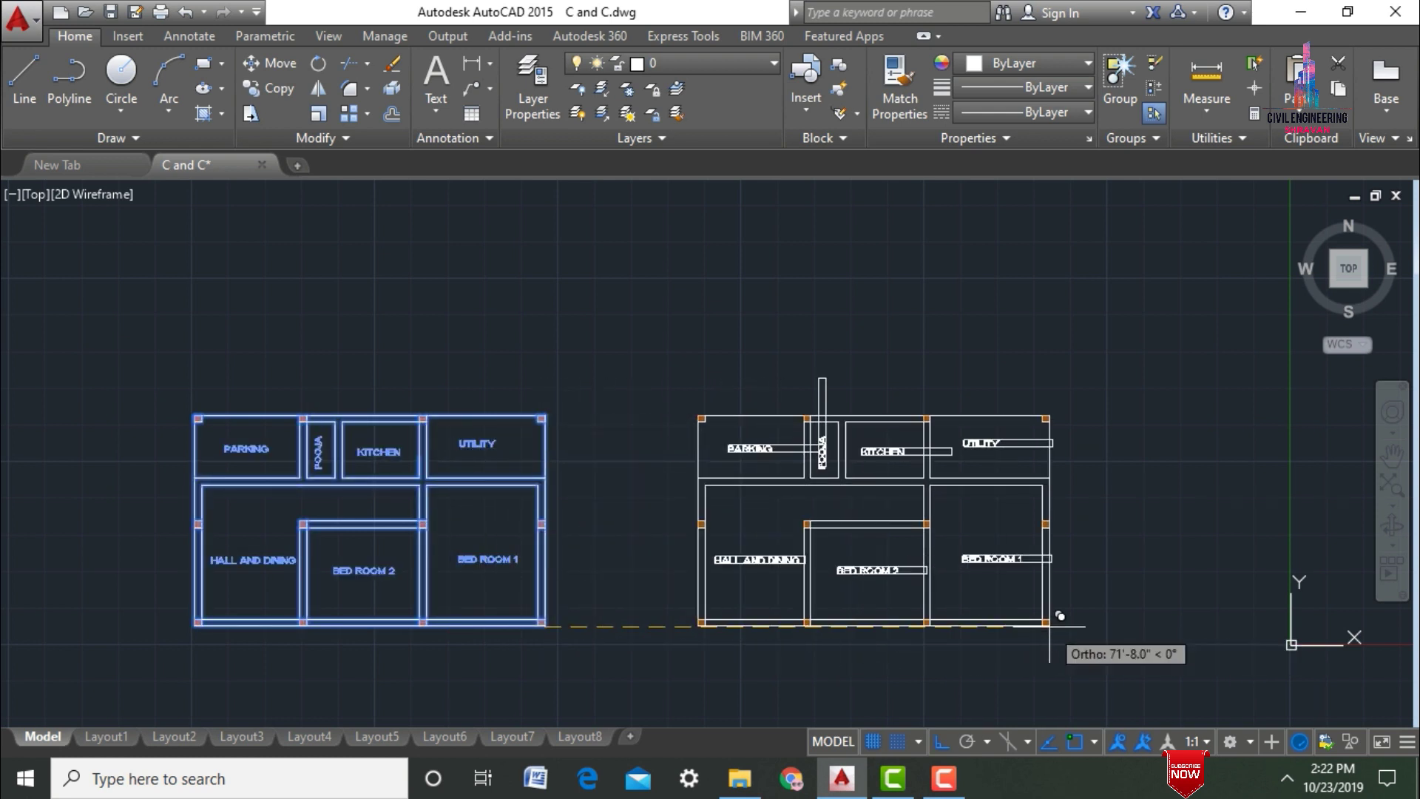
{"action": "left_click", "coordinate": [1049, 625]}
{"action": "scroll", "coordinate": [1063, 385], "scroll_direction": "up", "scroll_amount": 4}
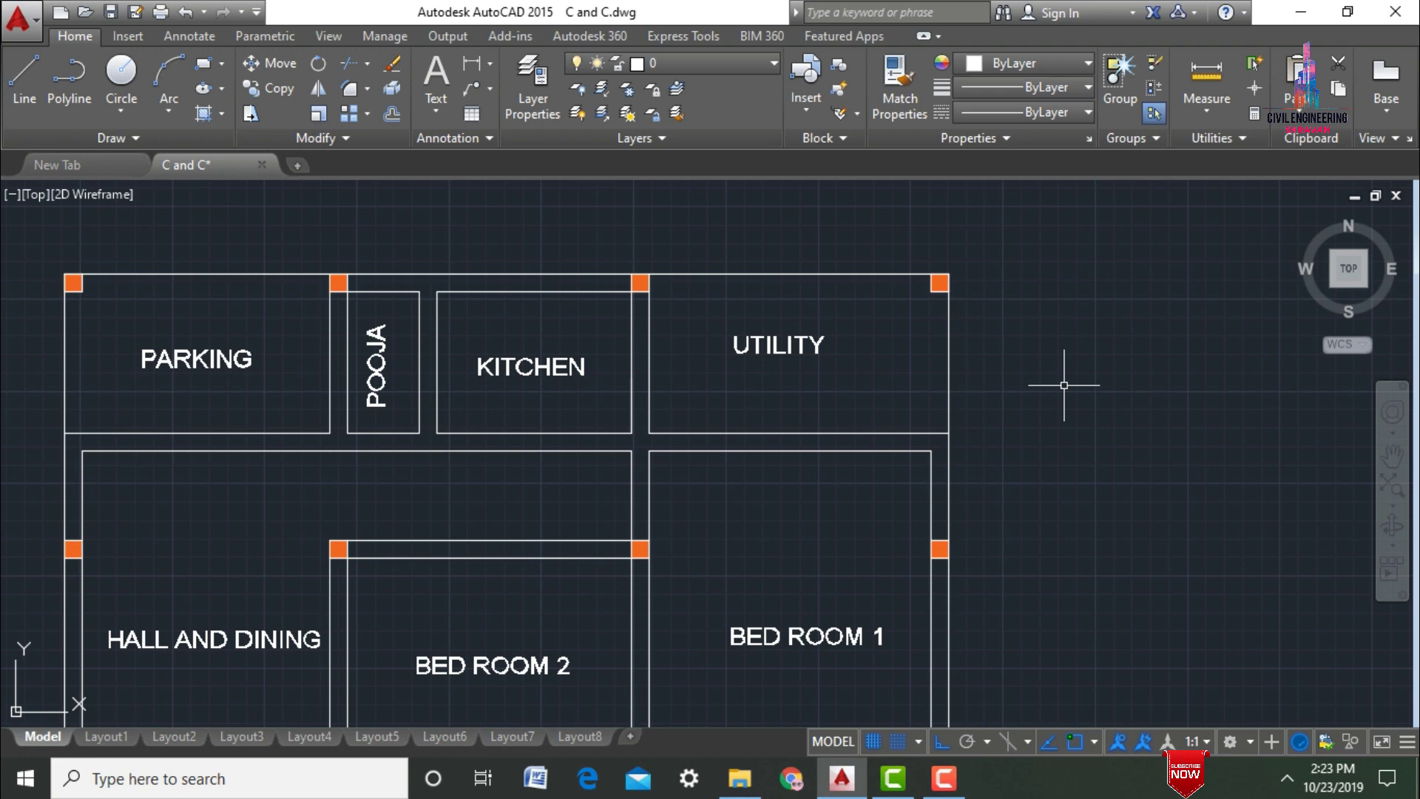
{"action": "left_click", "coordinate": [1063, 385]}
{"action": "scroll", "coordinate": [1063, 385], "scroll_direction": "down", "scroll_amount": 4}
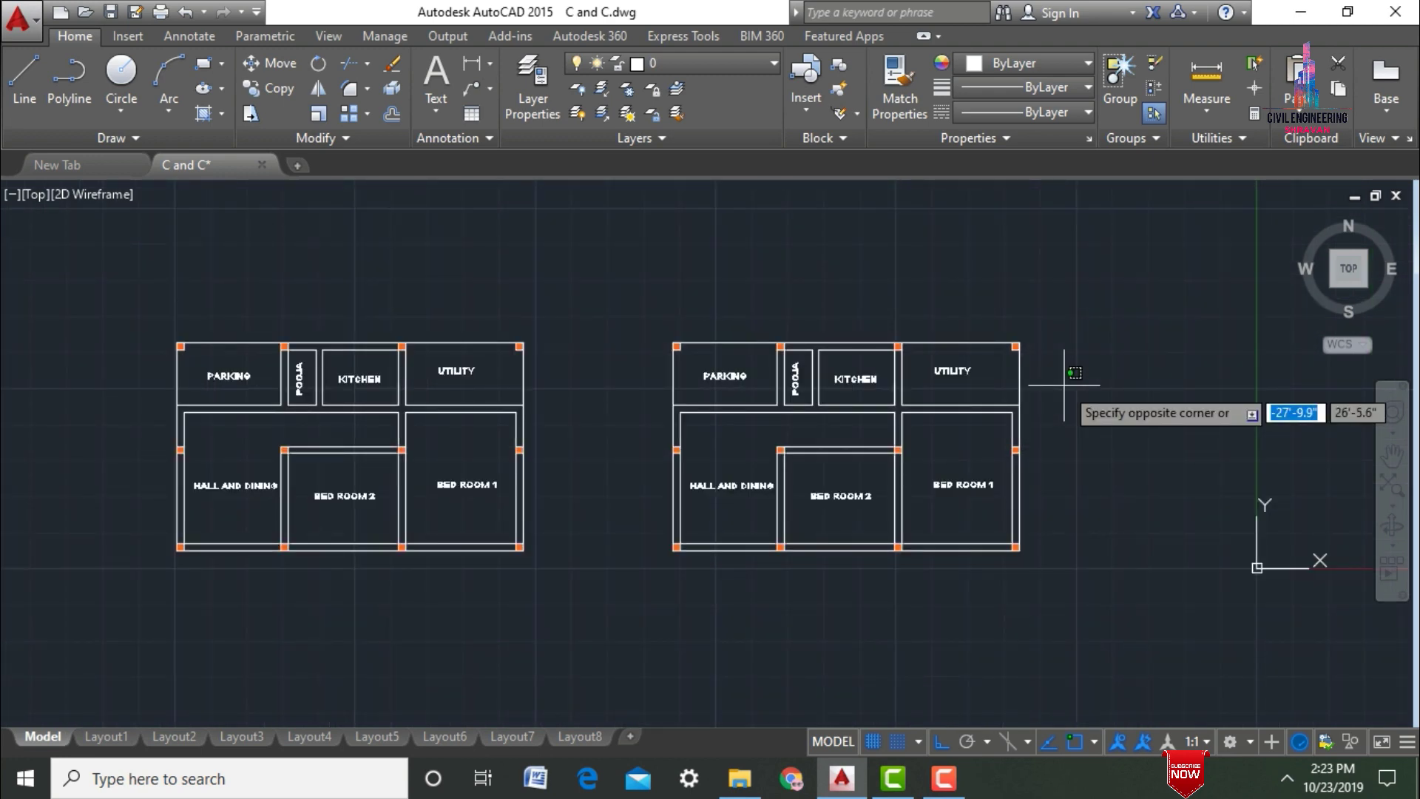
{"action": "key", "text": "Escape"}
Step: Delete all seven room name labels from the copied floor plan
{"action": "scroll", "coordinate": [1078, 392], "scroll_direction": "up", "scroll_amount": 2}
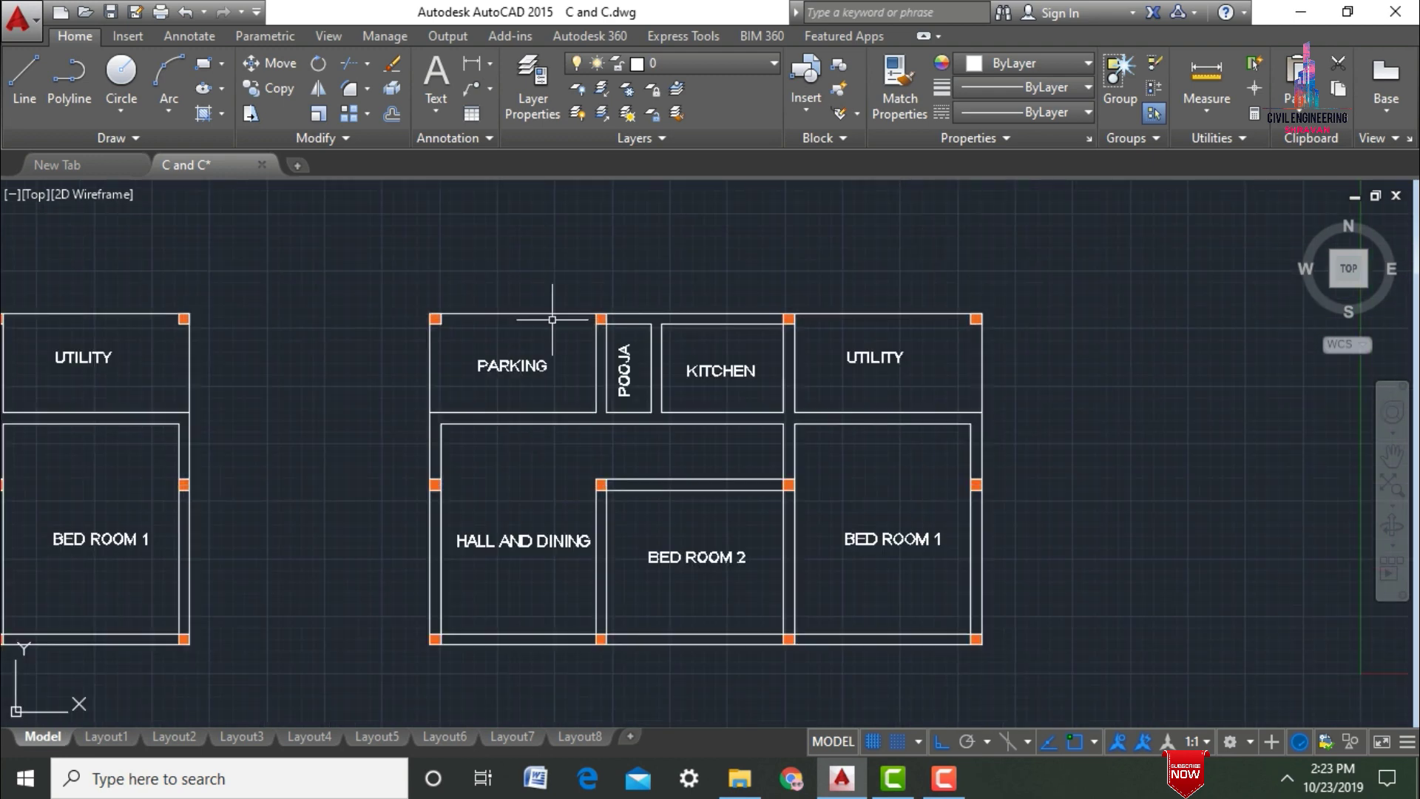
{"action": "left_click", "coordinate": [514, 364]}
{"action": "left_click", "coordinate": [622, 368]}
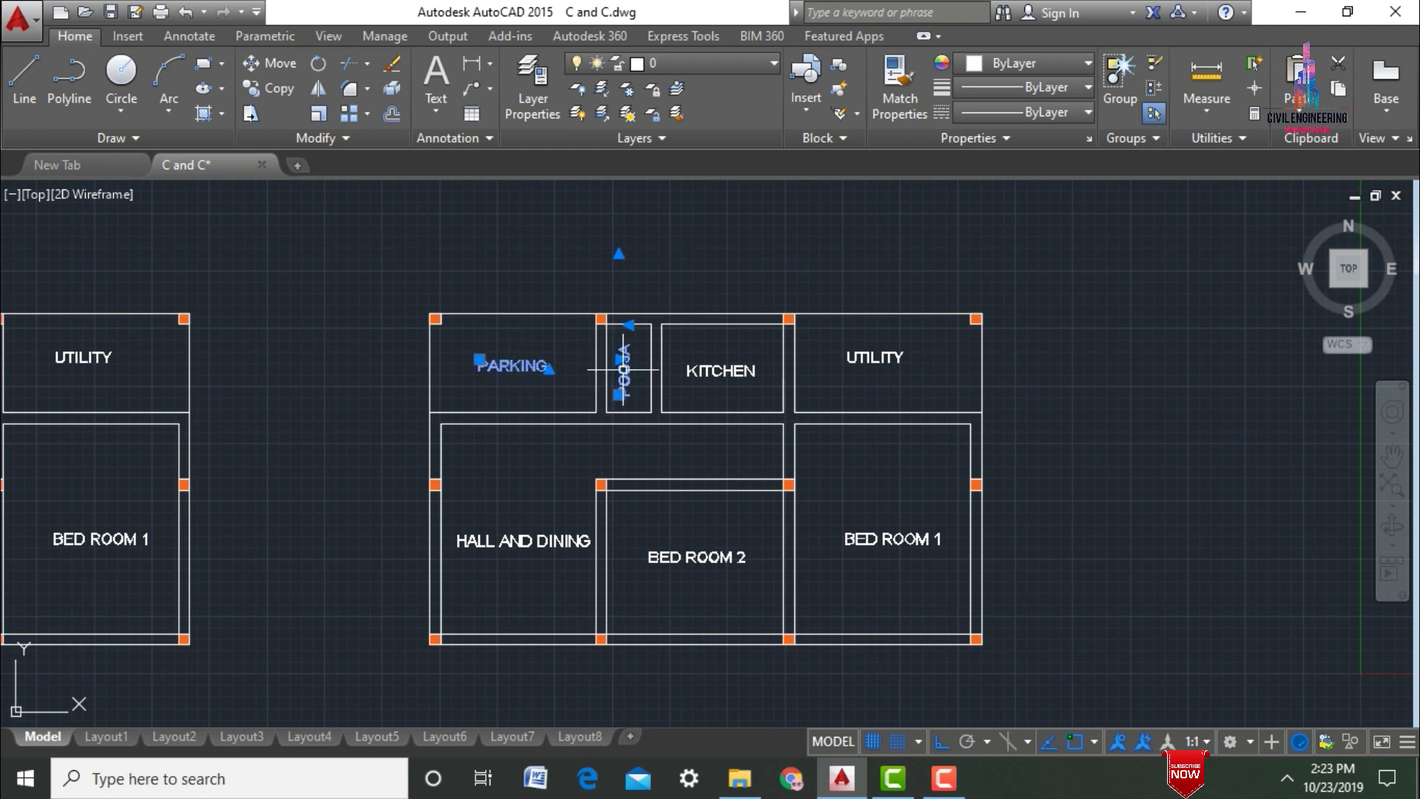
{"action": "left_click", "coordinate": [706, 366]}
{"action": "left_click", "coordinate": [811, 355]}
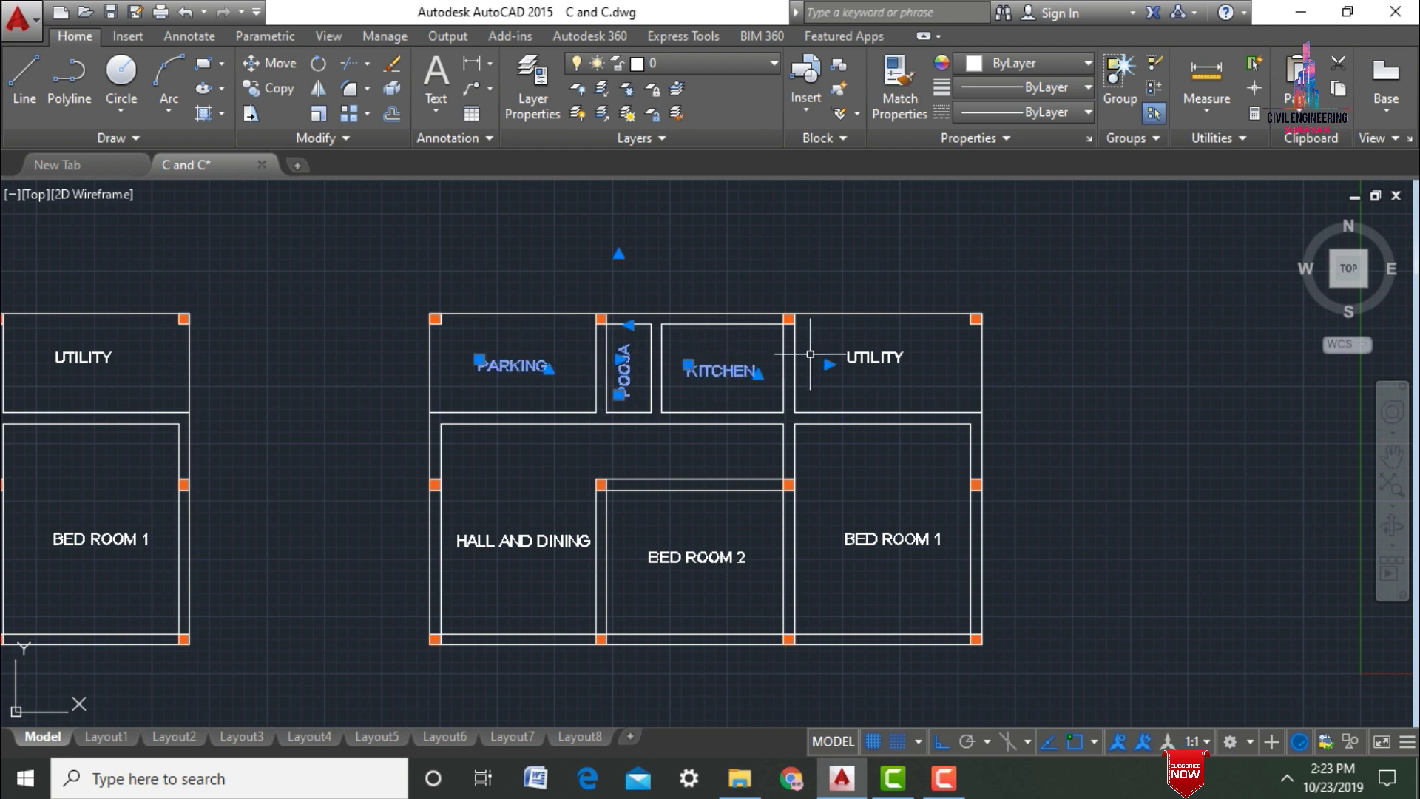
{"action": "left_click", "coordinate": [912, 542]}
{"action": "left_click", "coordinate": [682, 551]}
{"action": "left_click", "coordinate": [525, 548]}
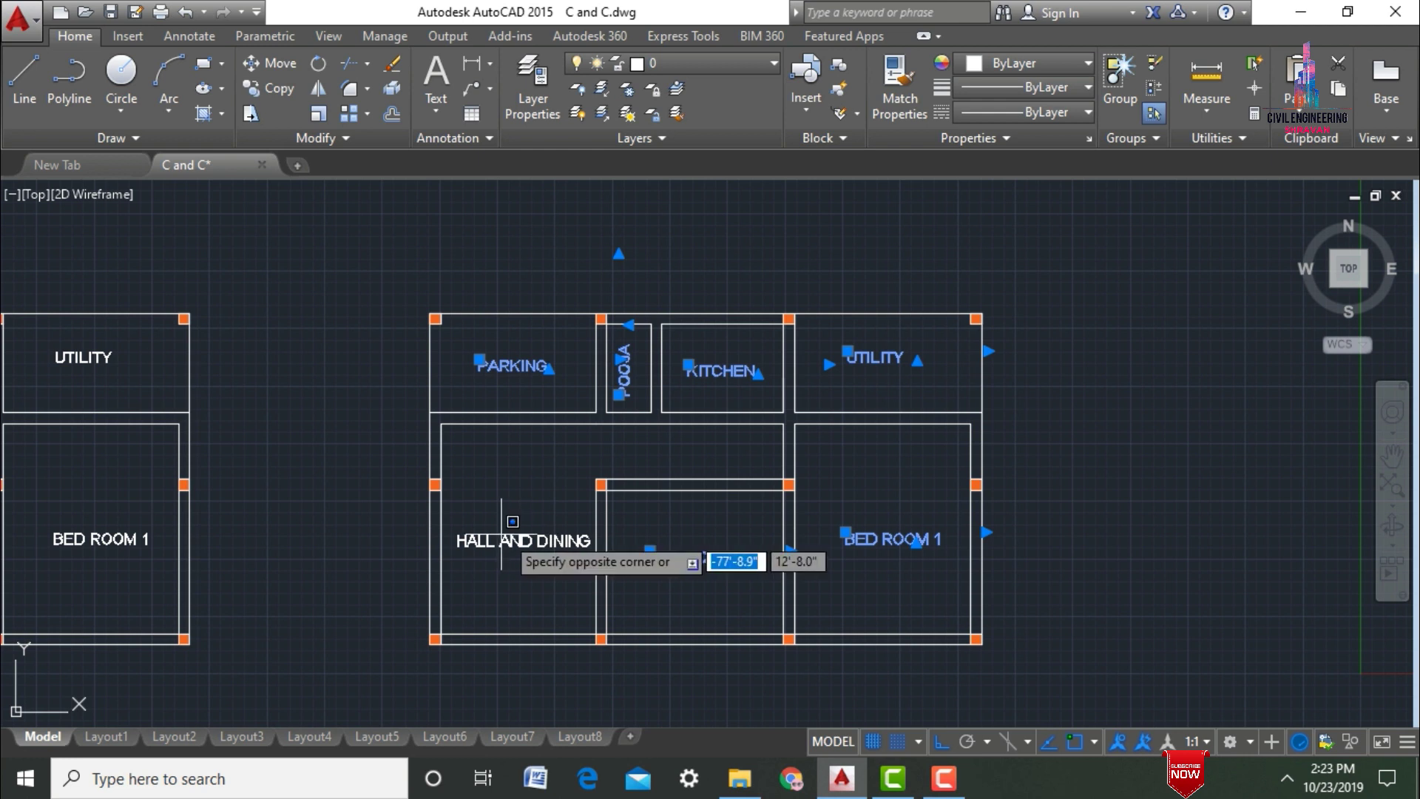
{"action": "left_click", "coordinate": [508, 543]}
{"action": "key", "text": "Delete"}
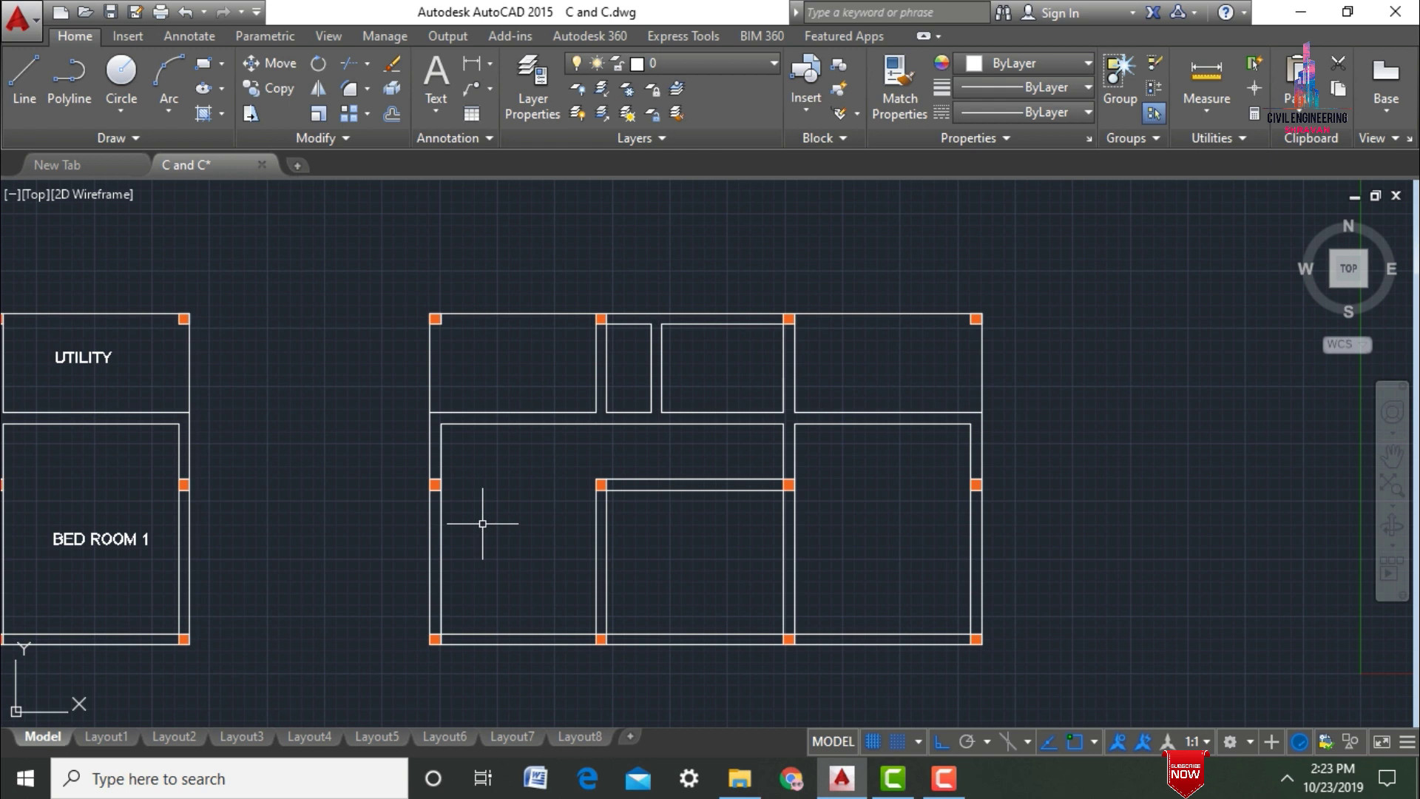
Step: Erase the interior wall lines of the copied plan, keeping the outer boundary and the columns
{"action": "type", "text": "e"}
{"action": "key", "text": "Return"}
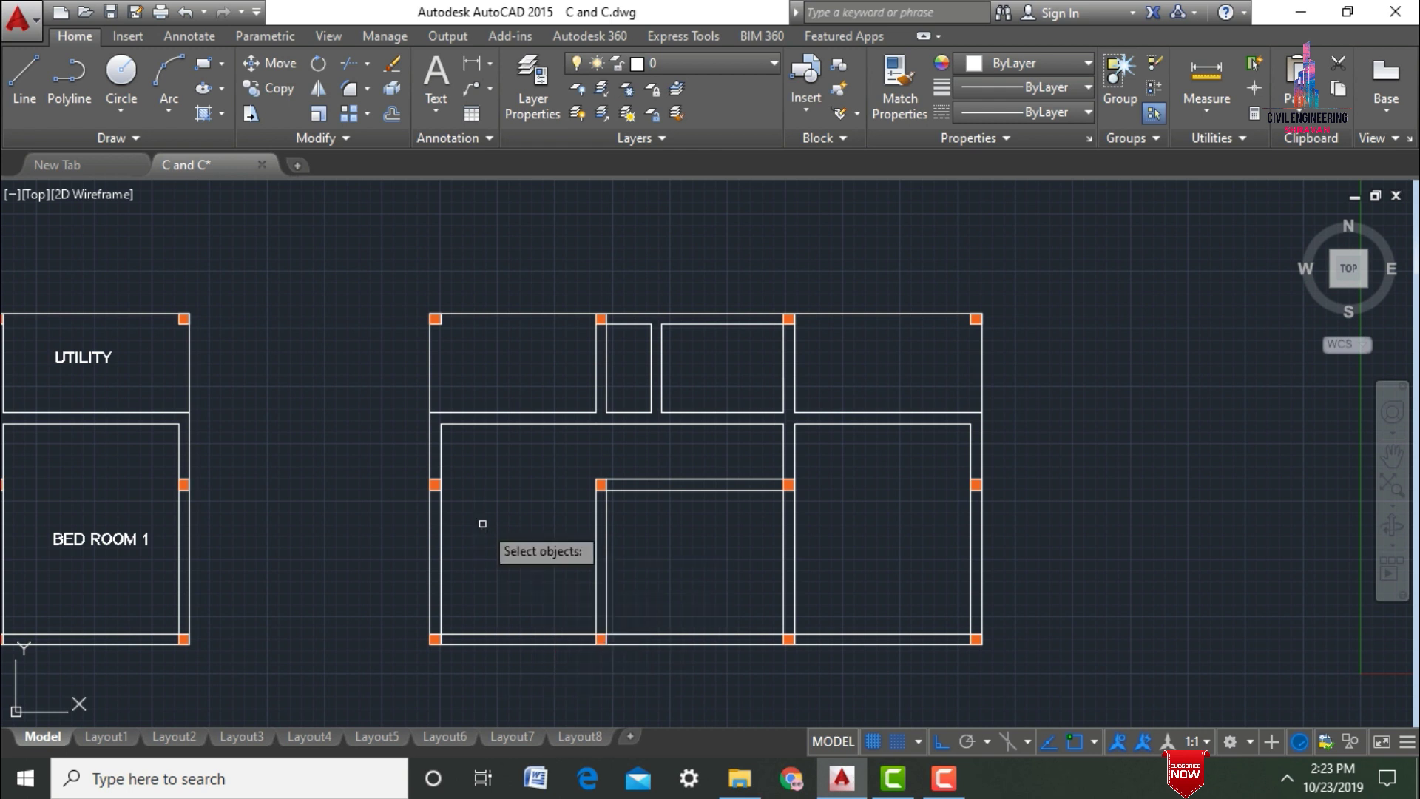
{"action": "left_click", "coordinate": [648, 487]}
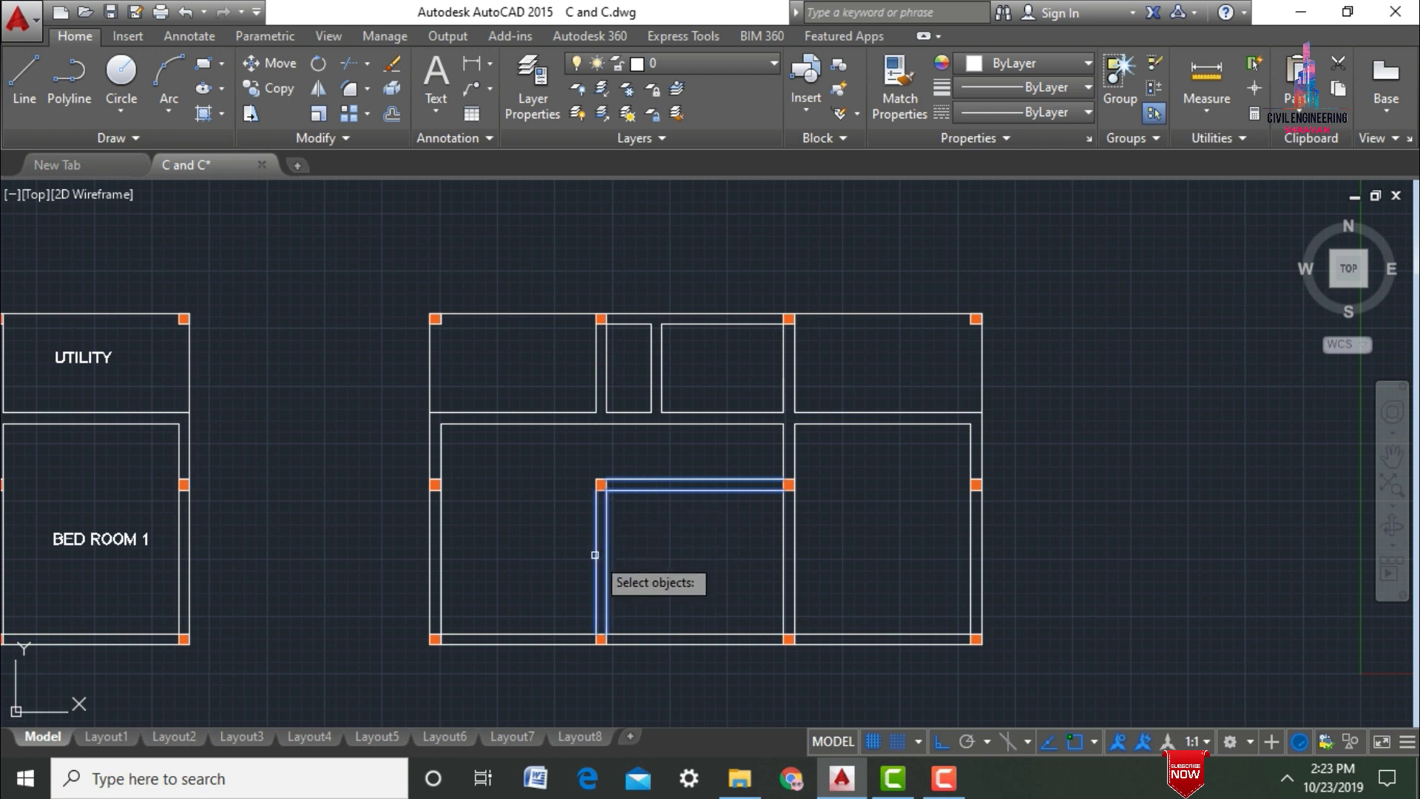
{"action": "left_click", "coordinate": [535, 633]}
{"action": "left_click_drag", "start_coordinate": [765, 583], "coordinate": [859, 590]}
{"action": "left_click", "coordinate": [796, 568]}
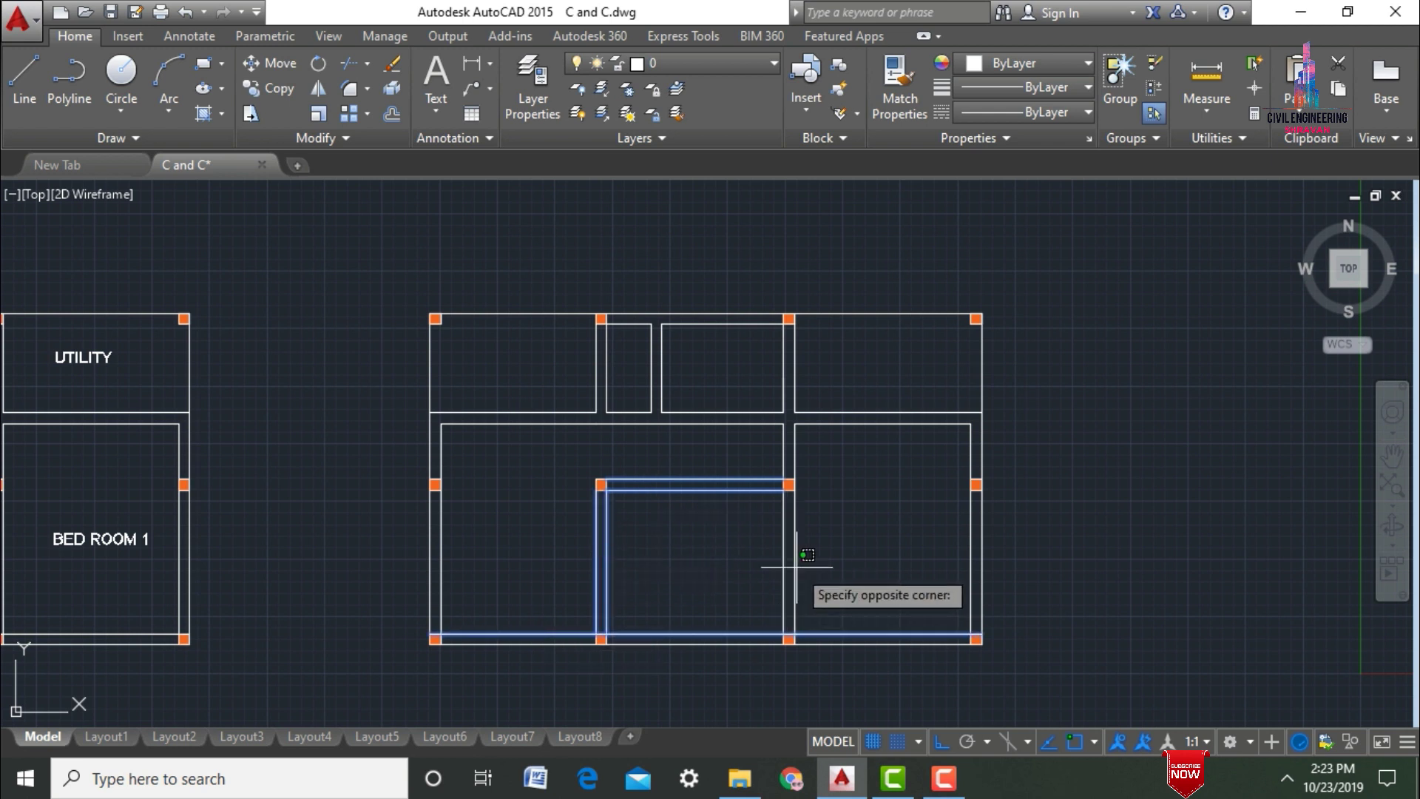
{"action": "left_click", "coordinate": [783, 565]}
{"action": "left_click", "coordinate": [795, 447]}
{"action": "left_click", "coordinate": [784, 448]}
{"action": "left_click", "coordinate": [886, 423]}
{"action": "left_click", "coordinate": [878, 413]}
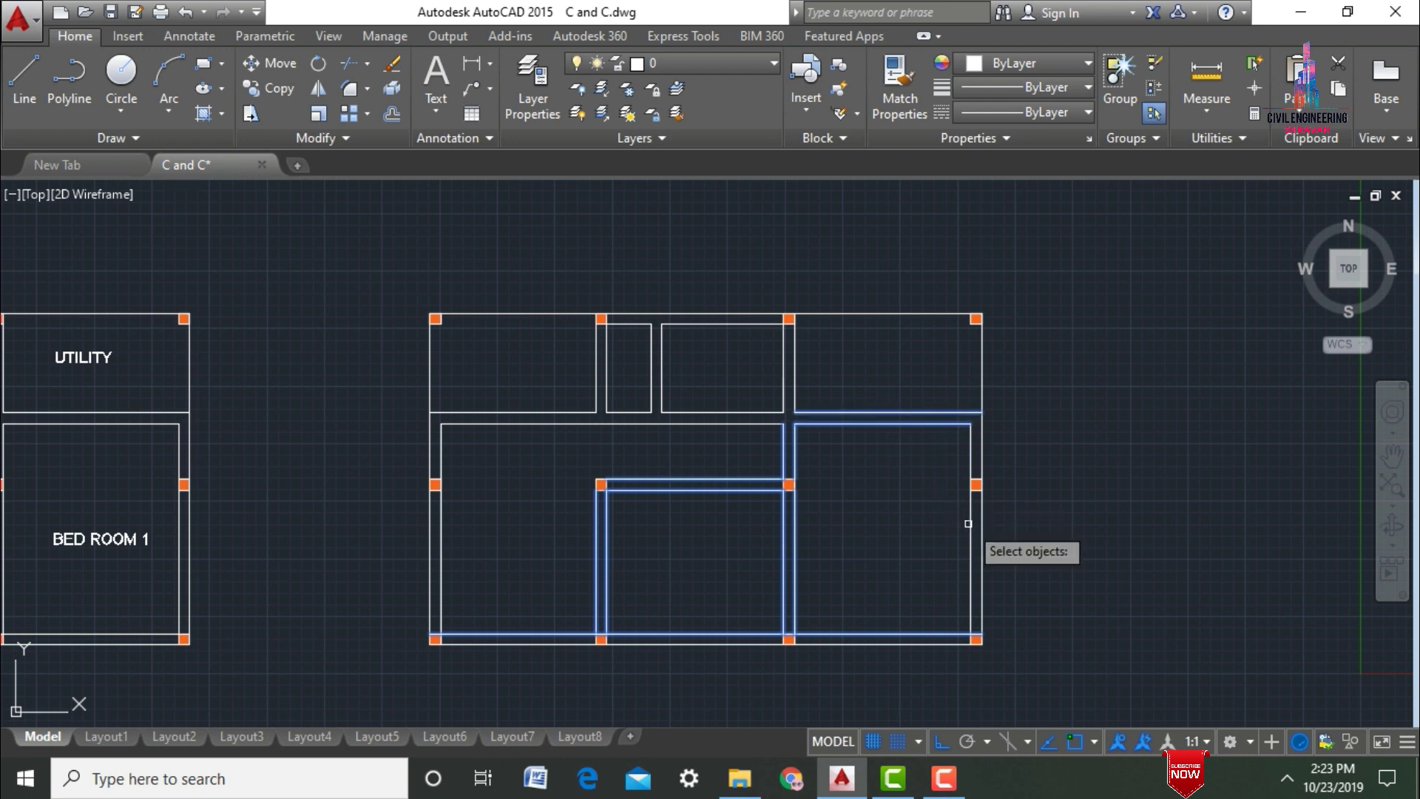
{"action": "left_click", "coordinate": [970, 523]}
{"action": "left_click", "coordinate": [785, 361]}
{"action": "left_click", "coordinate": [796, 361]}
{"action": "left_click", "coordinate": [719, 413]}
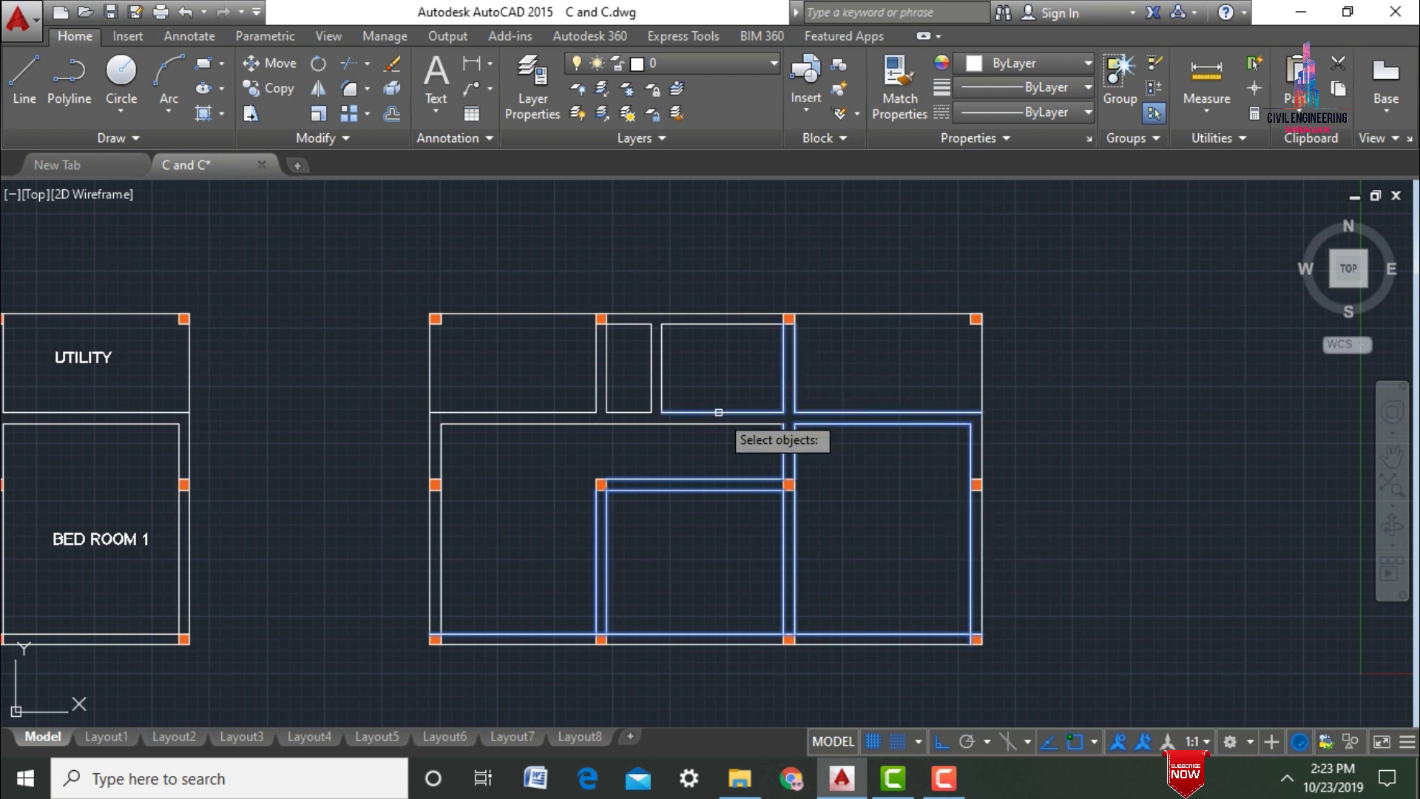
{"action": "left_click", "coordinate": [703, 424]}
{"action": "left_click", "coordinate": [661, 372]}
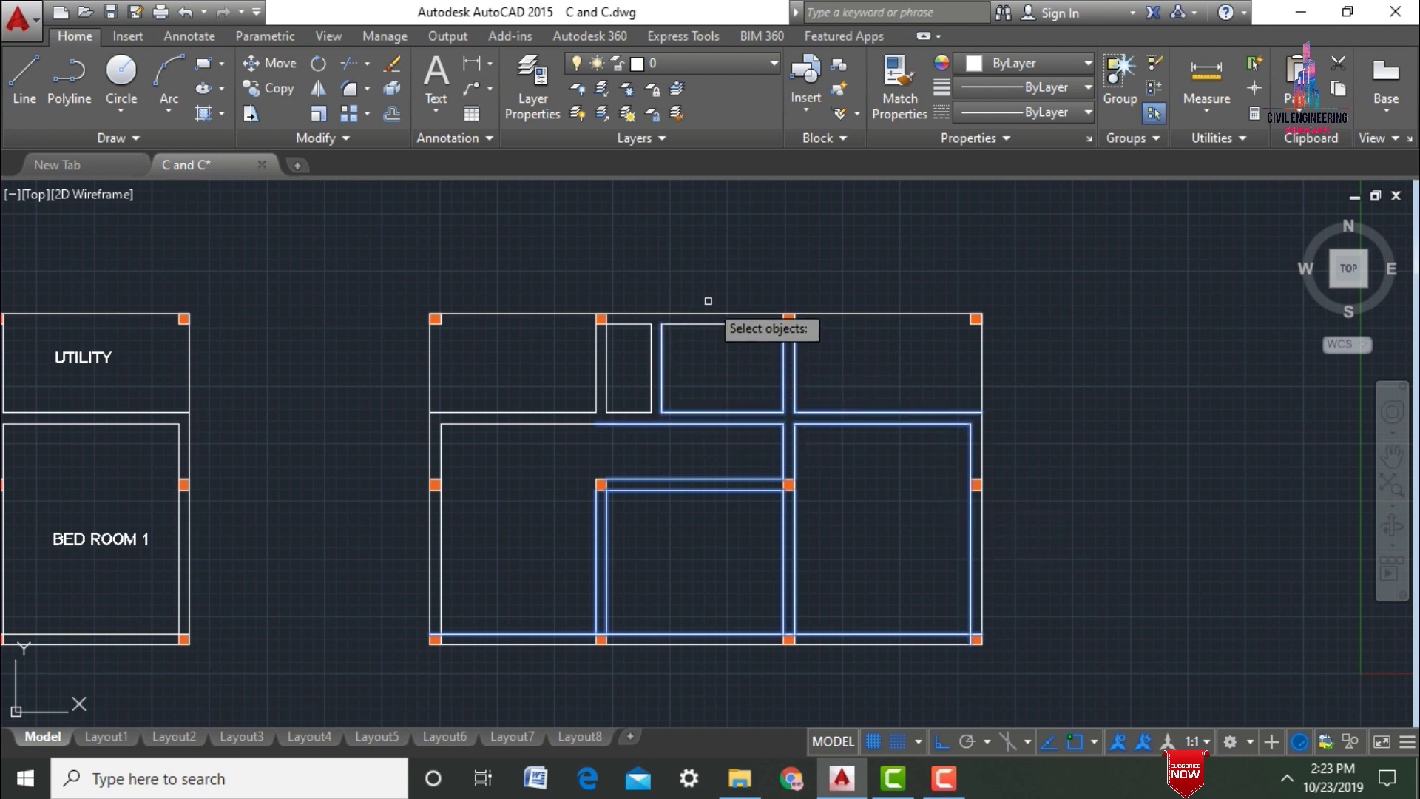
{"action": "left_click", "coordinate": [702, 323]}
{"action": "left_click", "coordinate": [630, 324]}
{"action": "left_click", "coordinate": [606, 361]}
{"action": "left_click", "coordinate": [597, 378]}
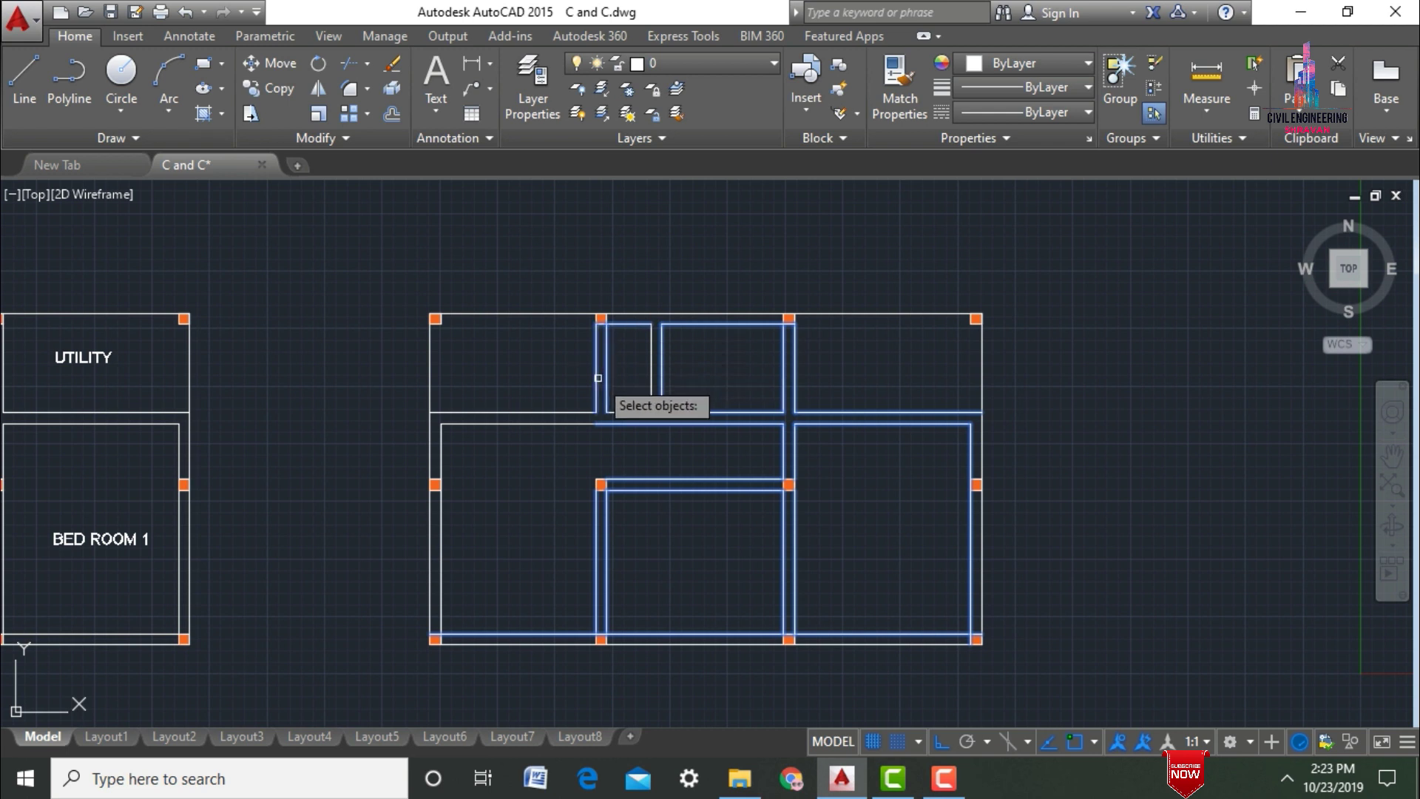
{"action": "left_click", "coordinate": [545, 412]}
{"action": "left_click", "coordinate": [526, 428]}
{"action": "left_click", "coordinate": [525, 424]}
{"action": "left_click", "coordinate": [440, 457]}
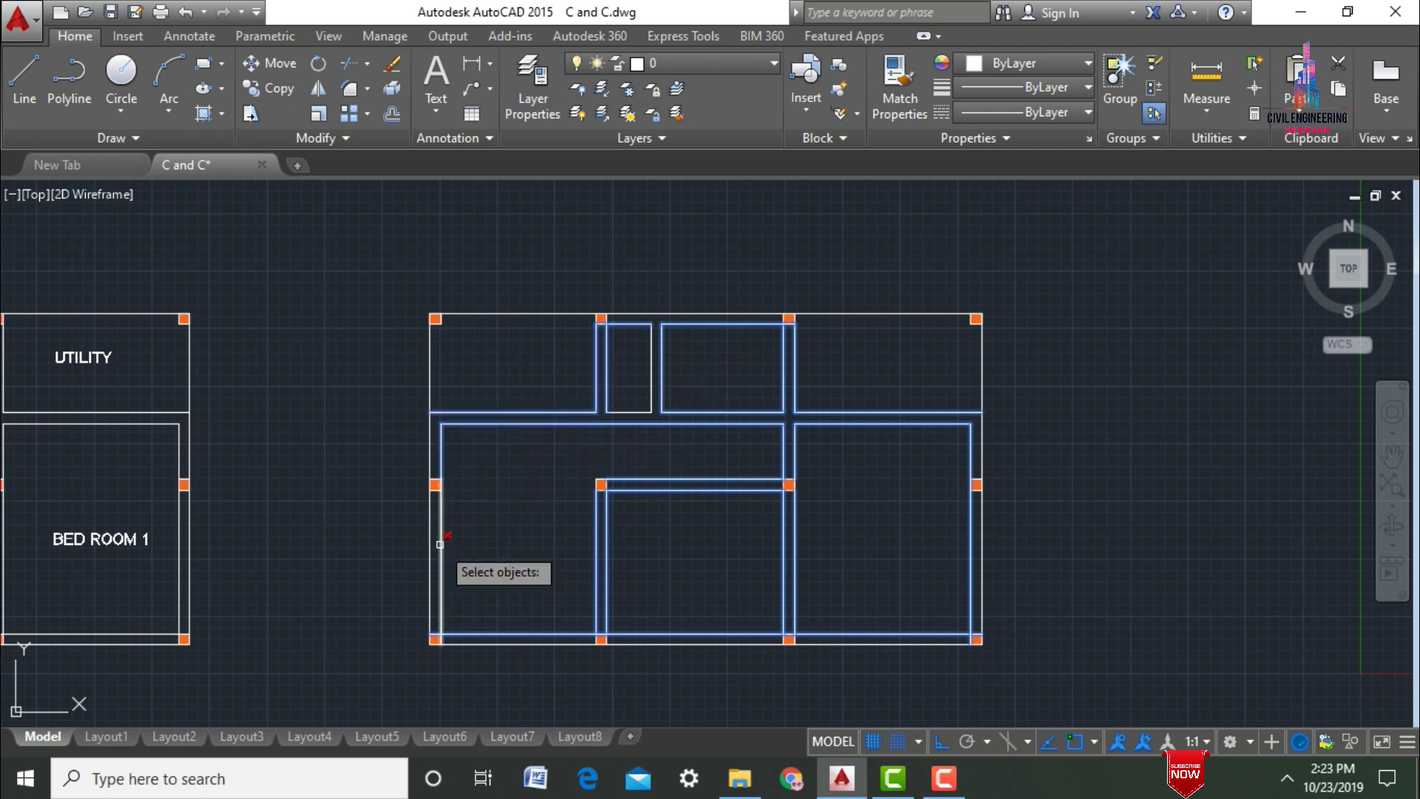
{"action": "left_click", "coordinate": [440, 544]}
{"action": "key", "text": "Return"}
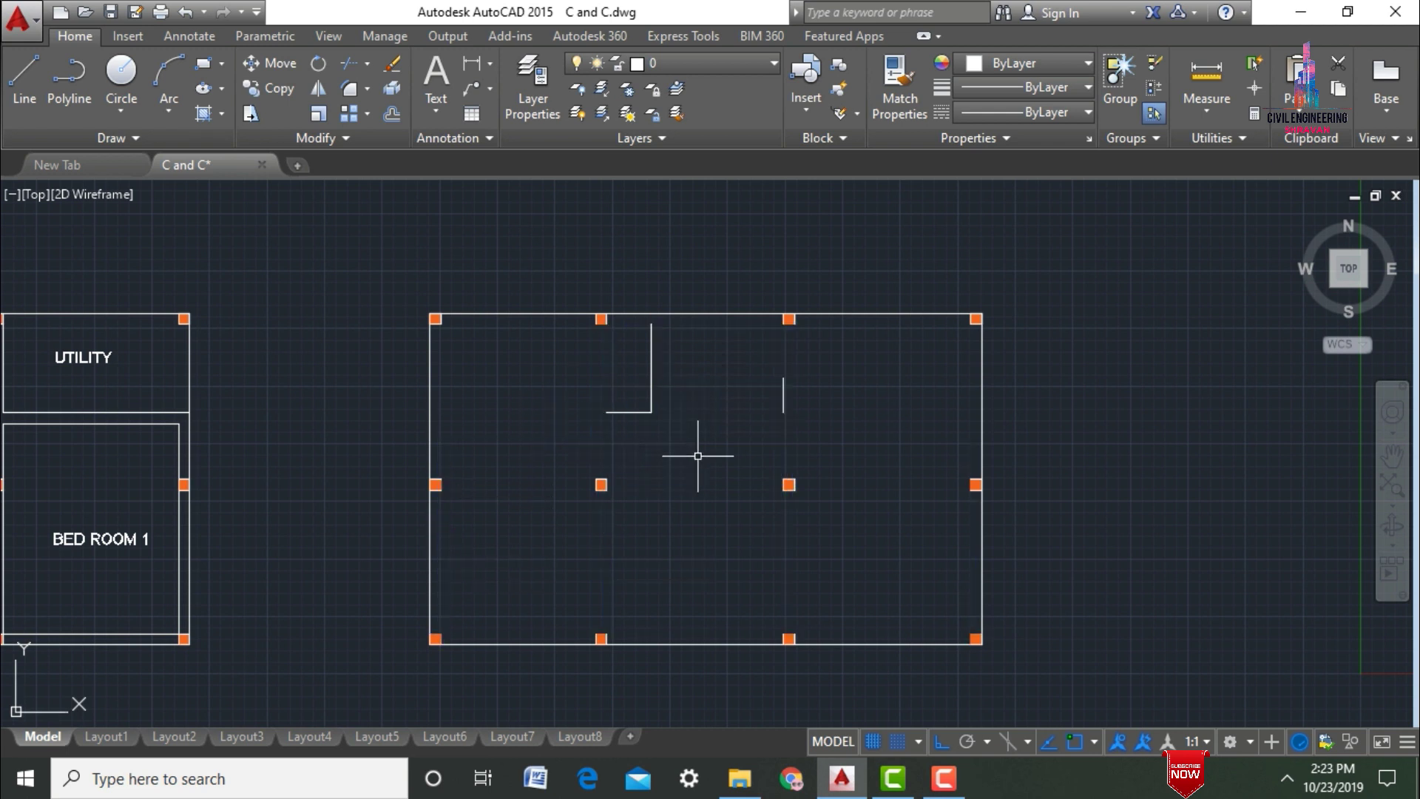
Step: Erase the leftover wall segments around the former pooja and kitchen areas of the copied plan and save the drawing
{"action": "type", "text": "e"}
{"action": "key", "text": "Return"}
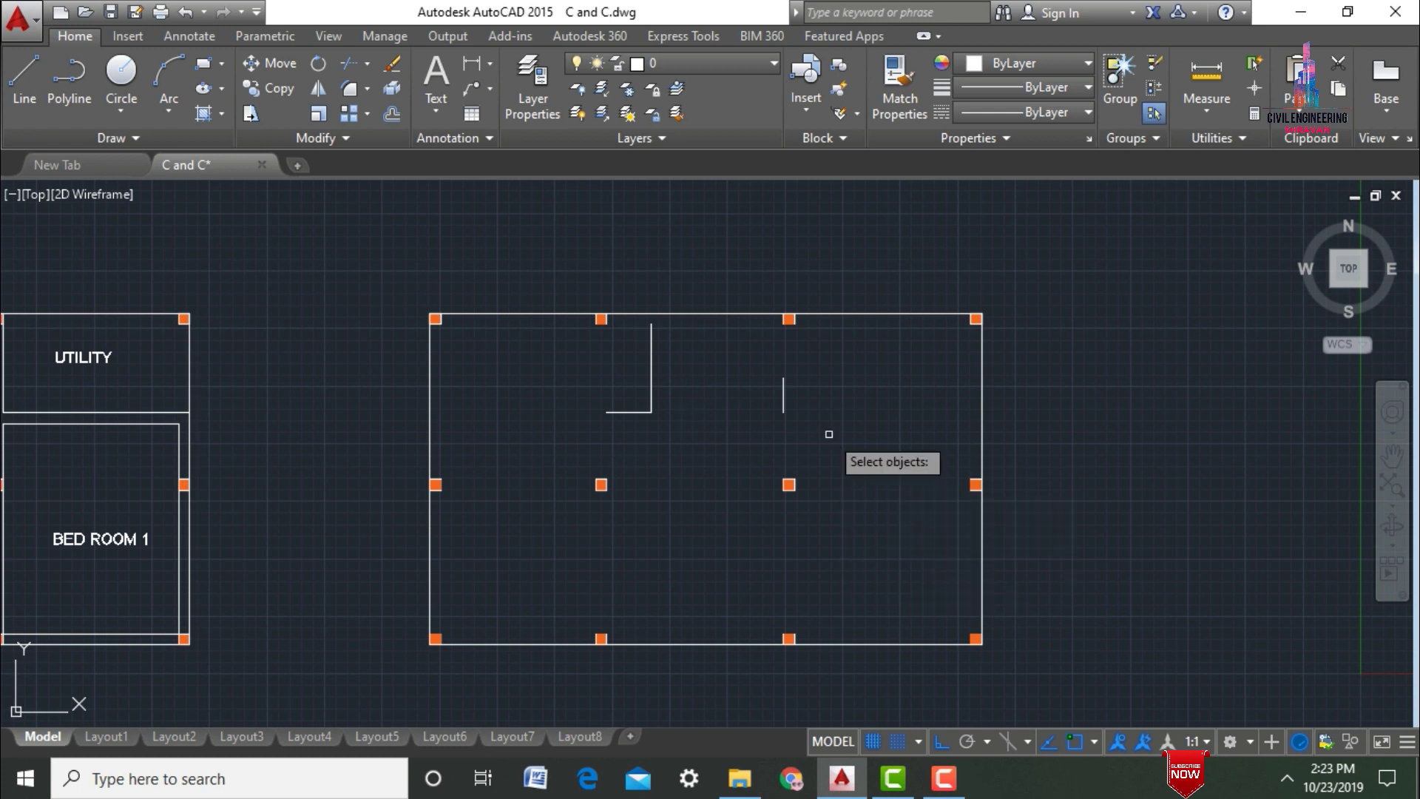
{"action": "left_click", "coordinate": [784, 403]}
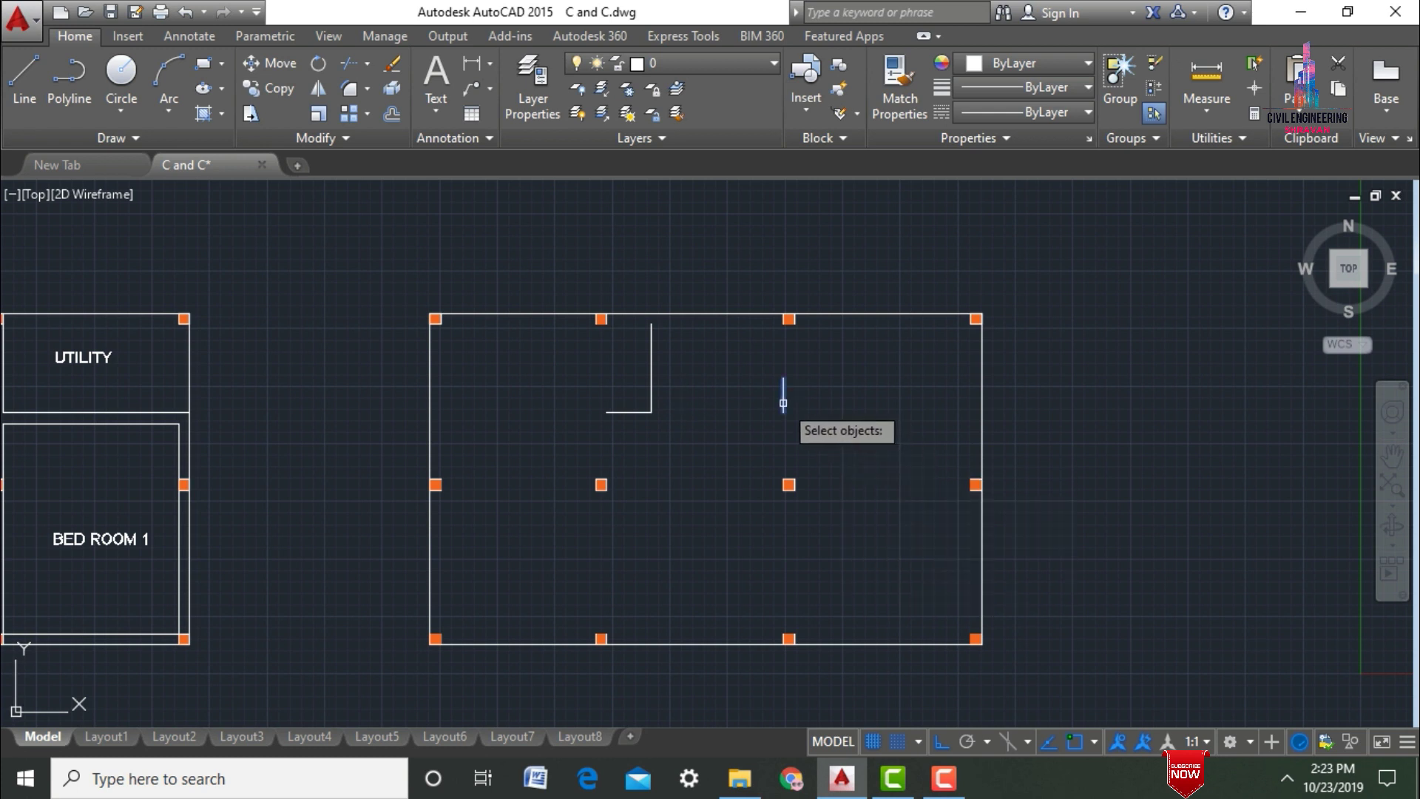
{"action": "left_click", "coordinate": [652, 366]}
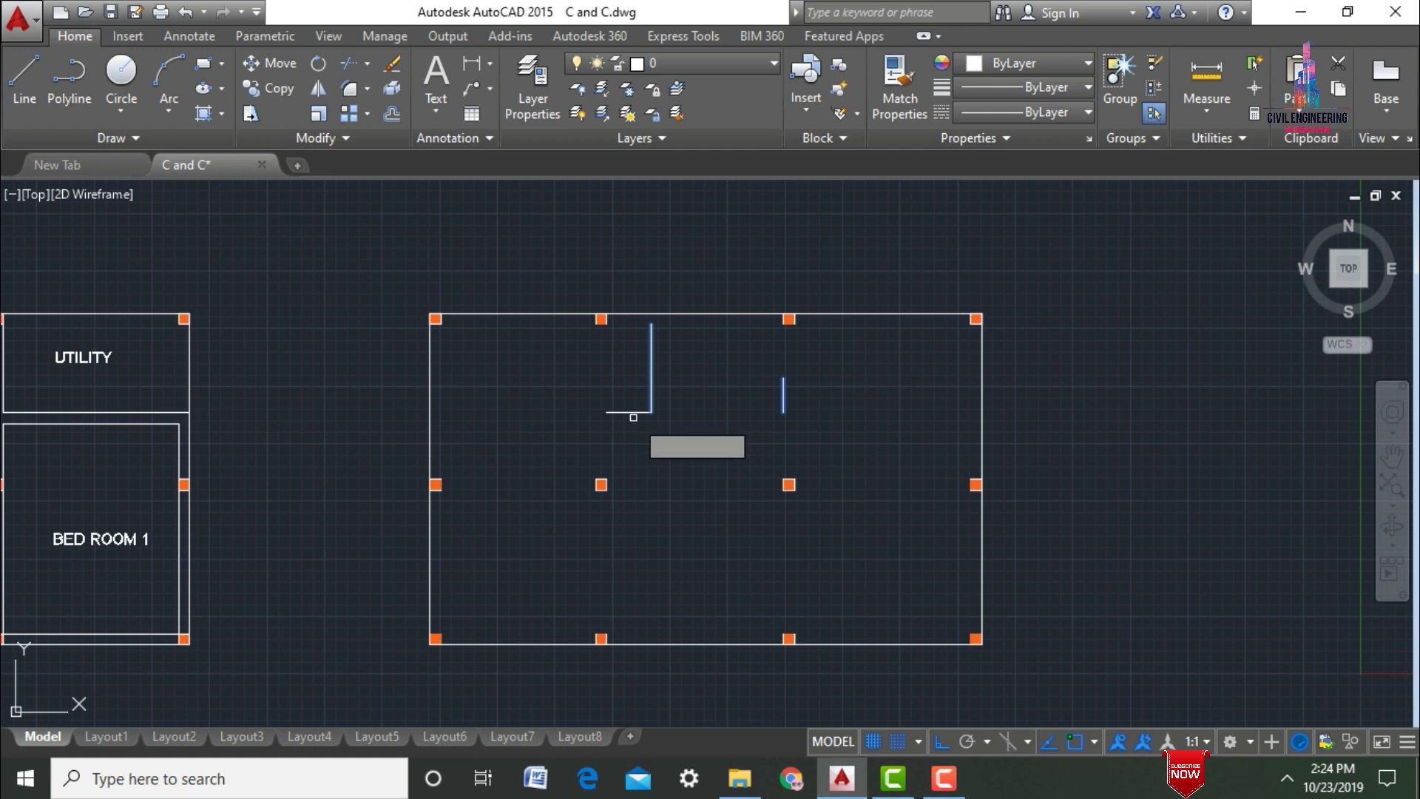
{"action": "key", "text": "Return"}
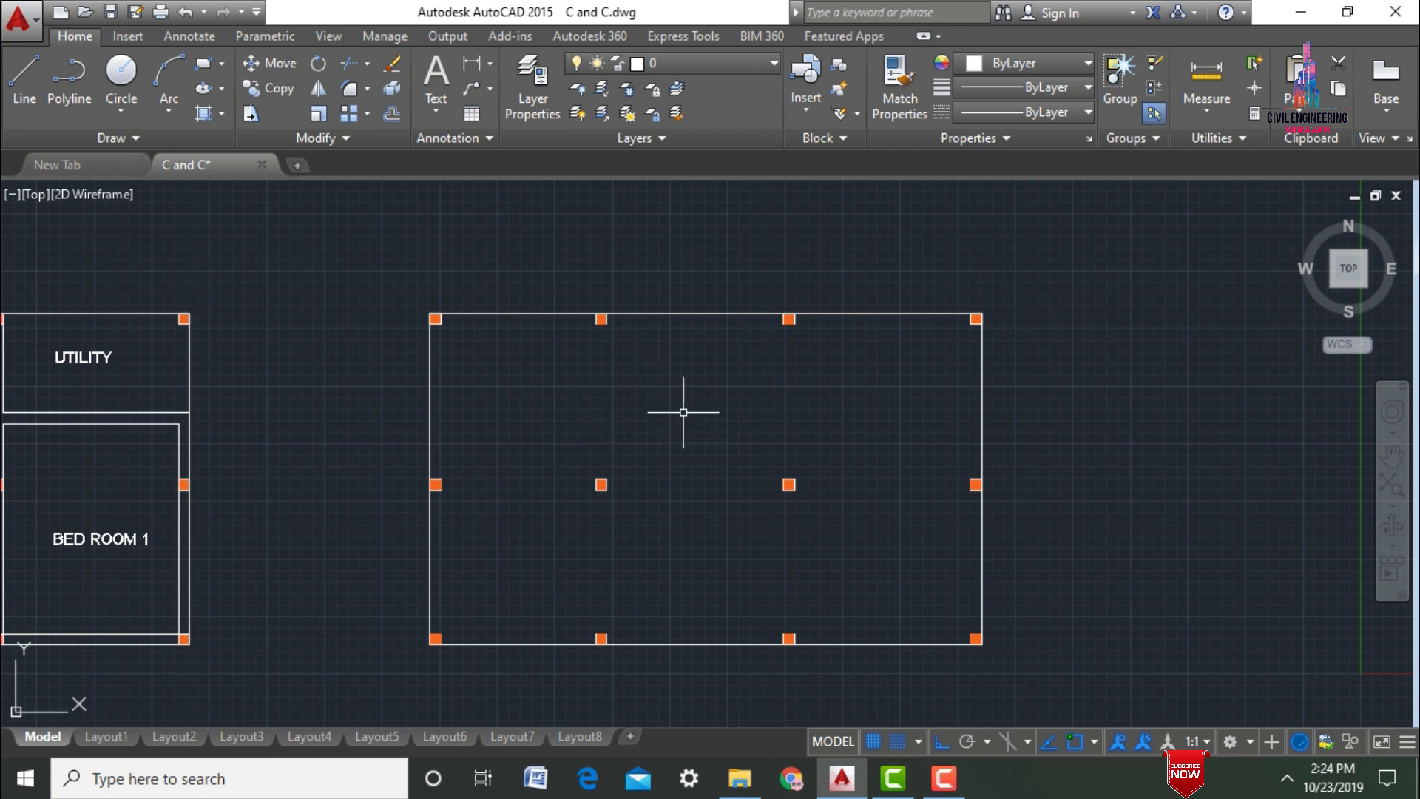
{"action": "key", "text": "ctrl+s"}
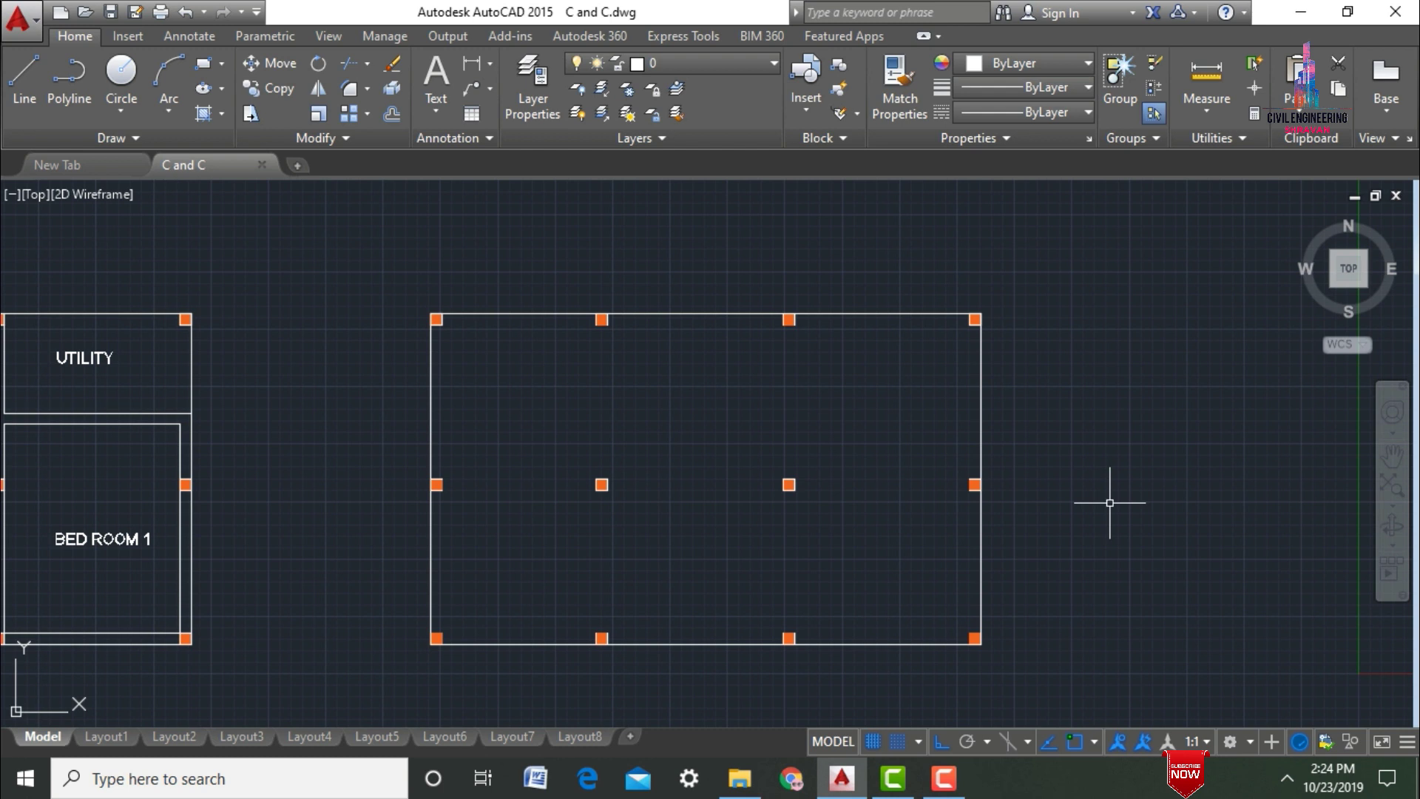
Step: Create a new layer named Grid and set its colour to green, index 90
{"action": "left_click", "coordinate": [520, 108]}
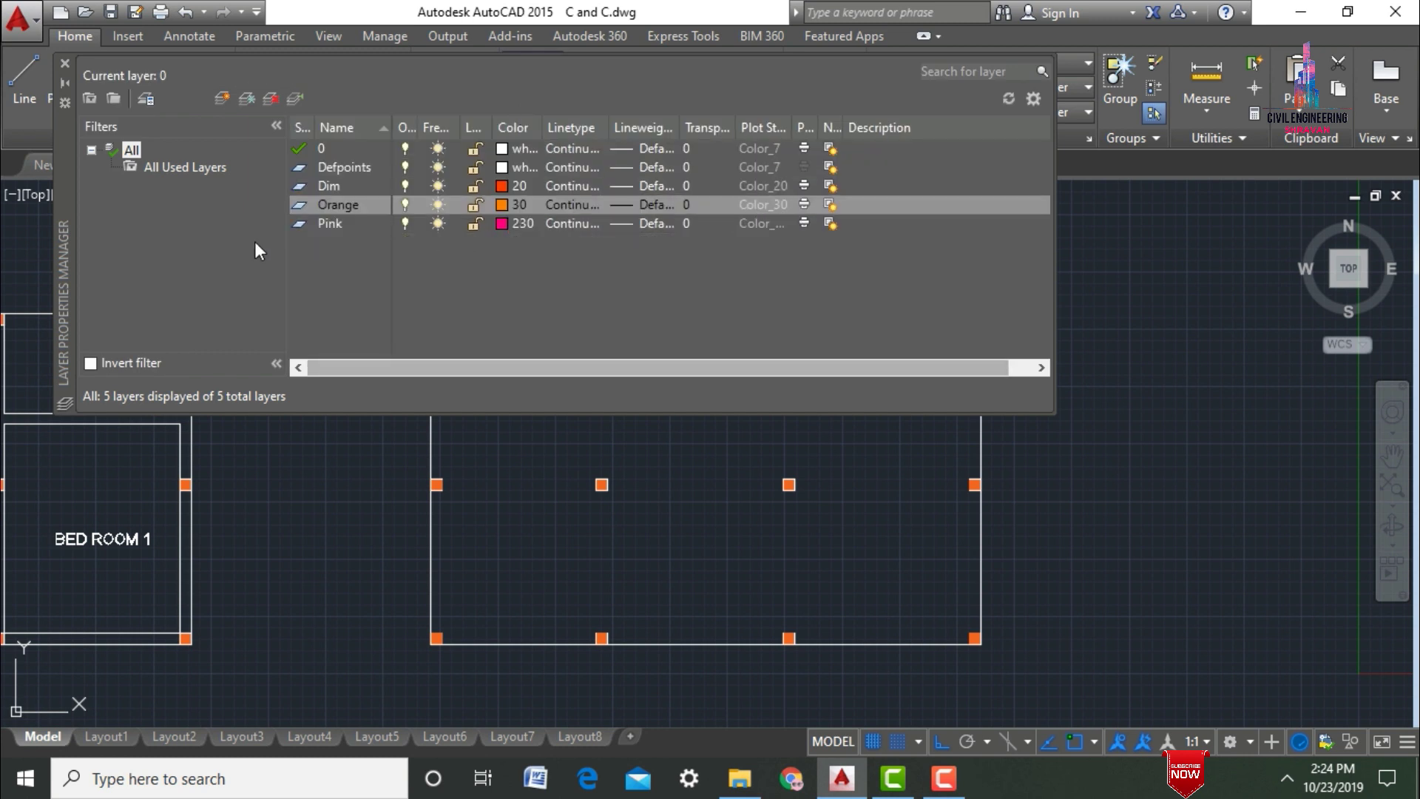
{"action": "right_click", "coordinate": [355, 277]}
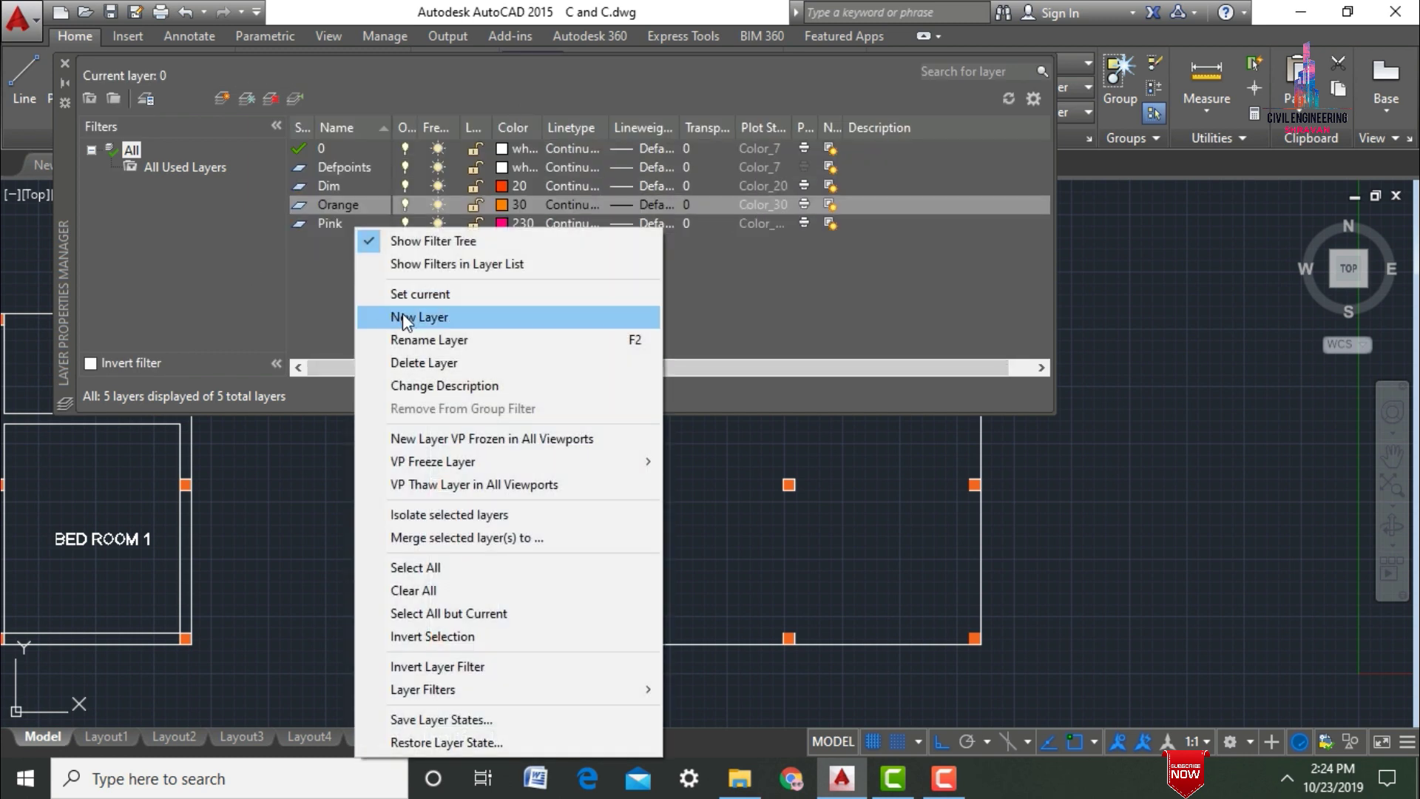
{"action": "left_click", "coordinate": [403, 316]}
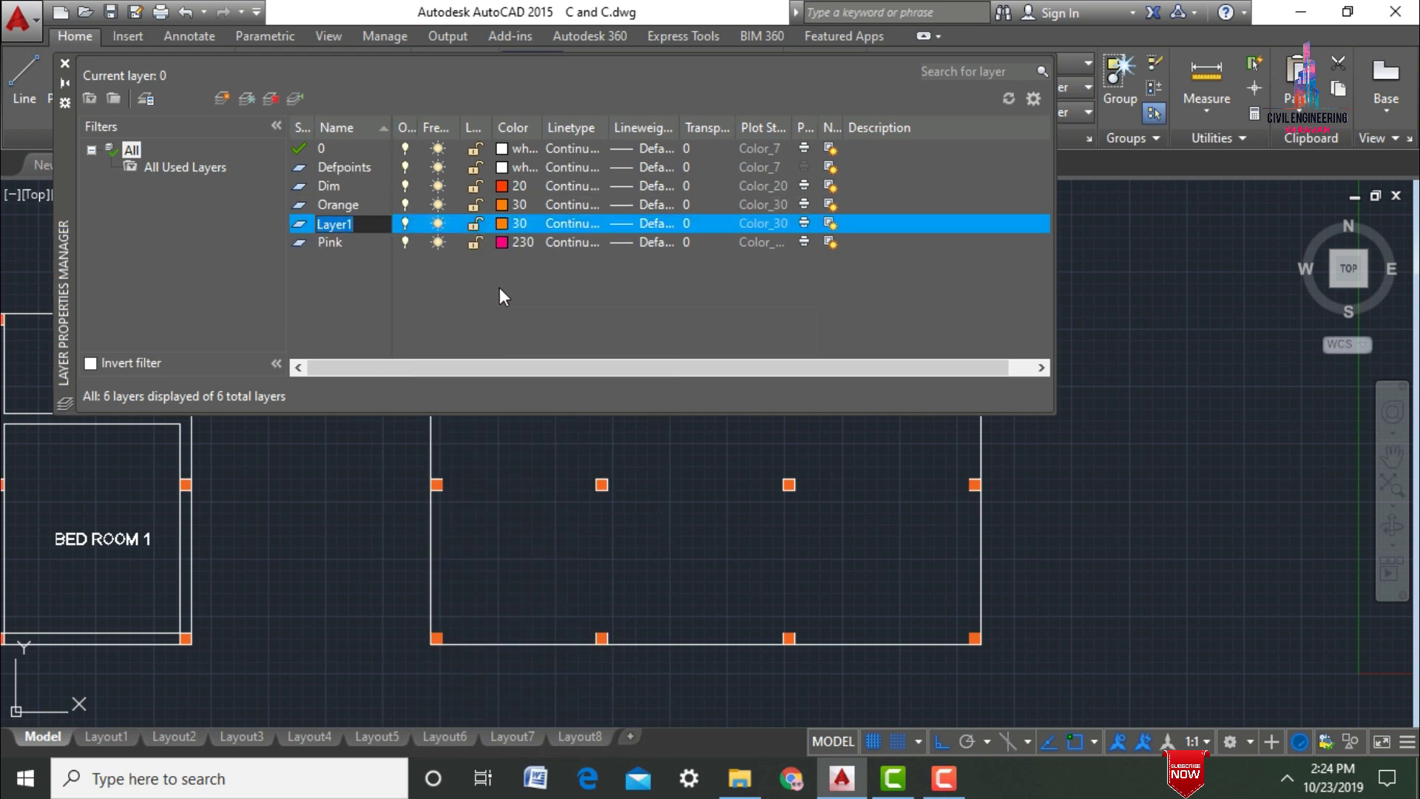
{"action": "type", "text": "Grid"}
{"action": "left_click", "coordinate": [504, 224]}
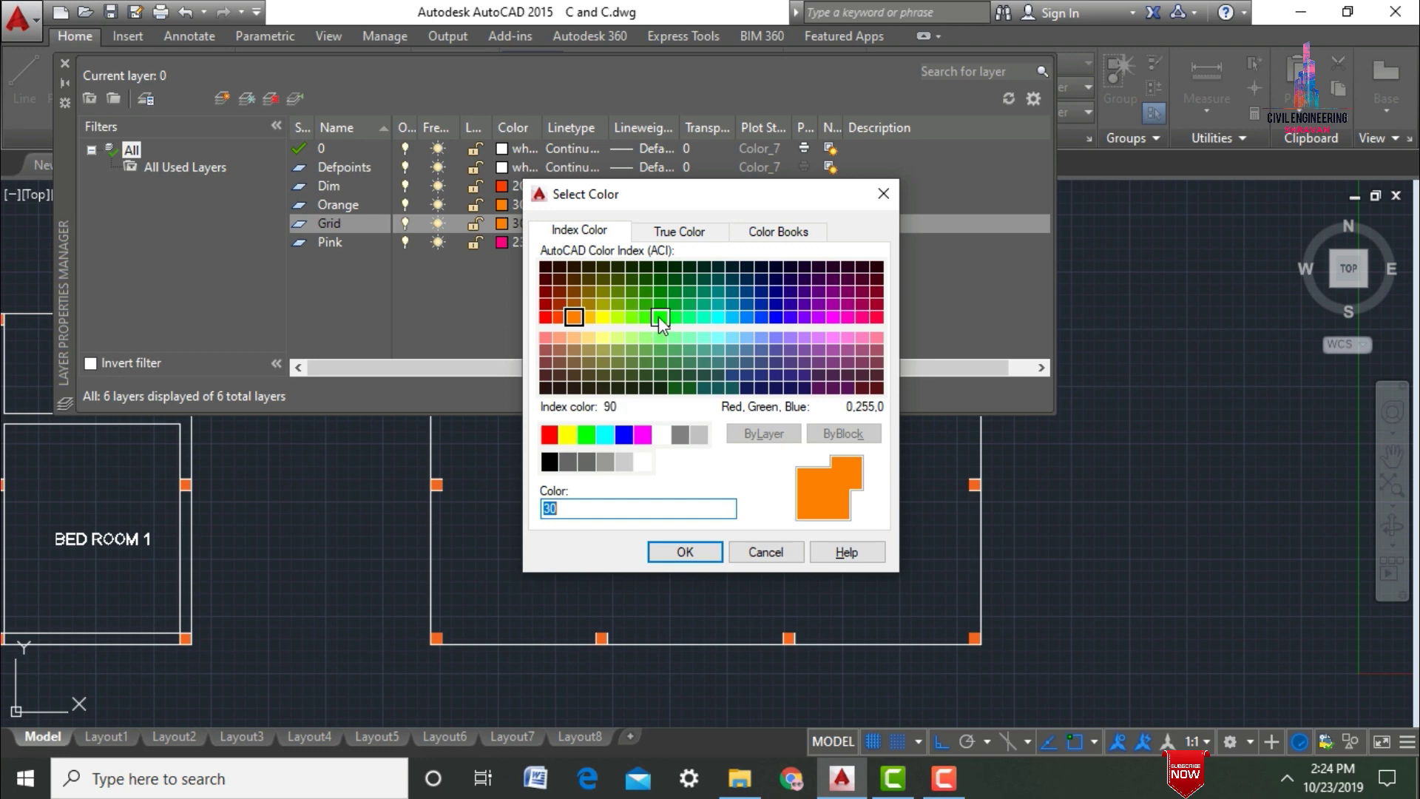
{"action": "left_click", "coordinate": [659, 317]}
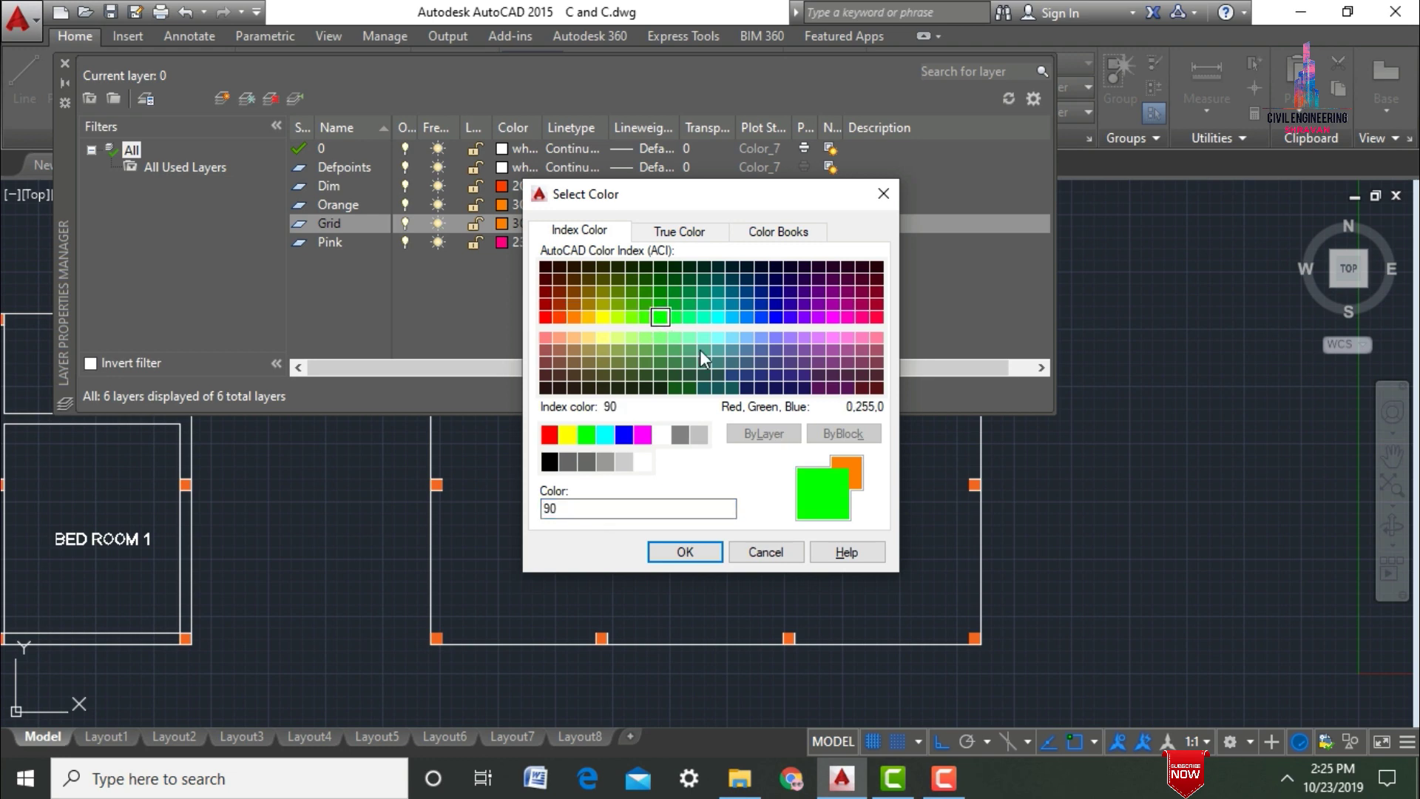
{"action": "left_click", "coordinate": [691, 554]}
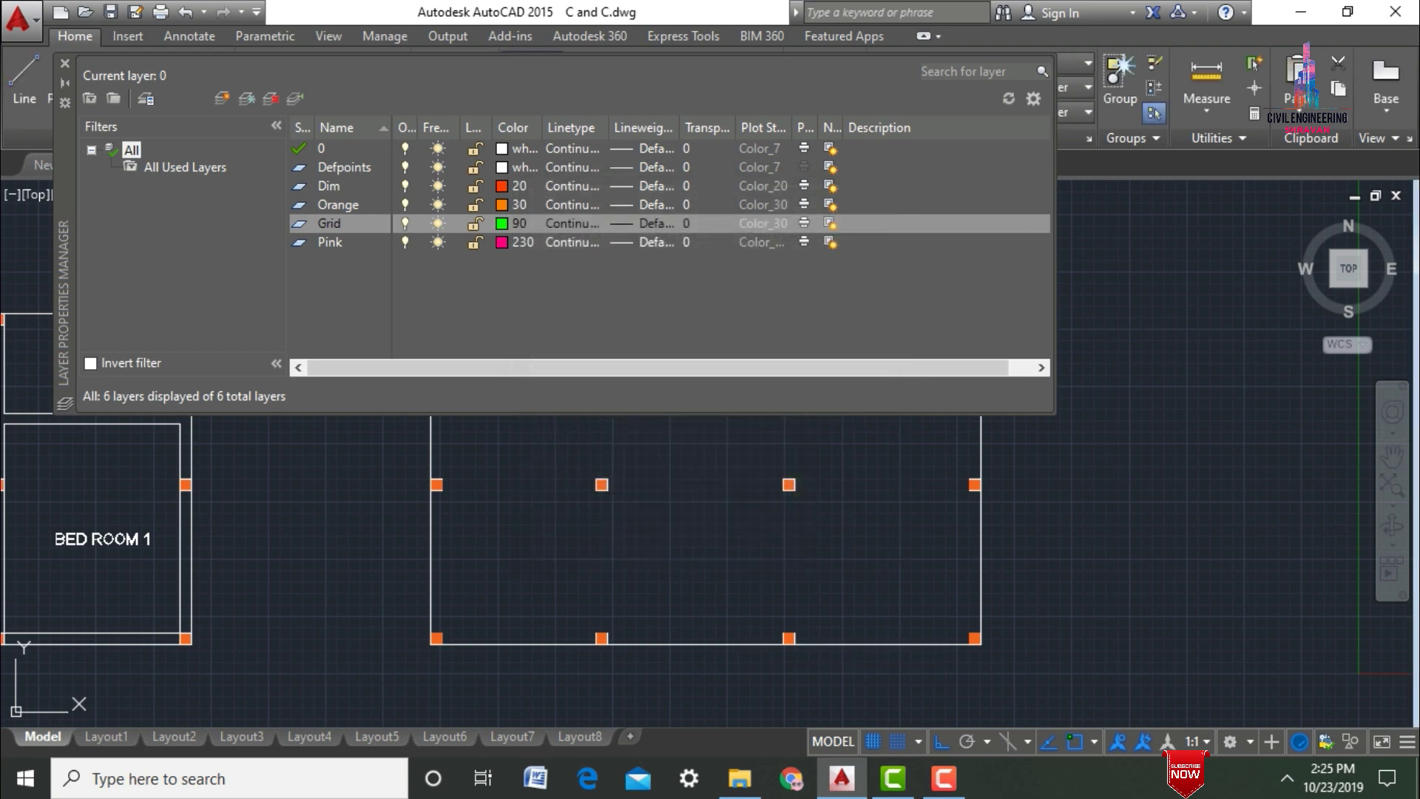
Step: Load the CENTER2 linetype from acad.lin and assign it to the Grid layer
{"action": "left_click", "coordinate": [627, 224]}
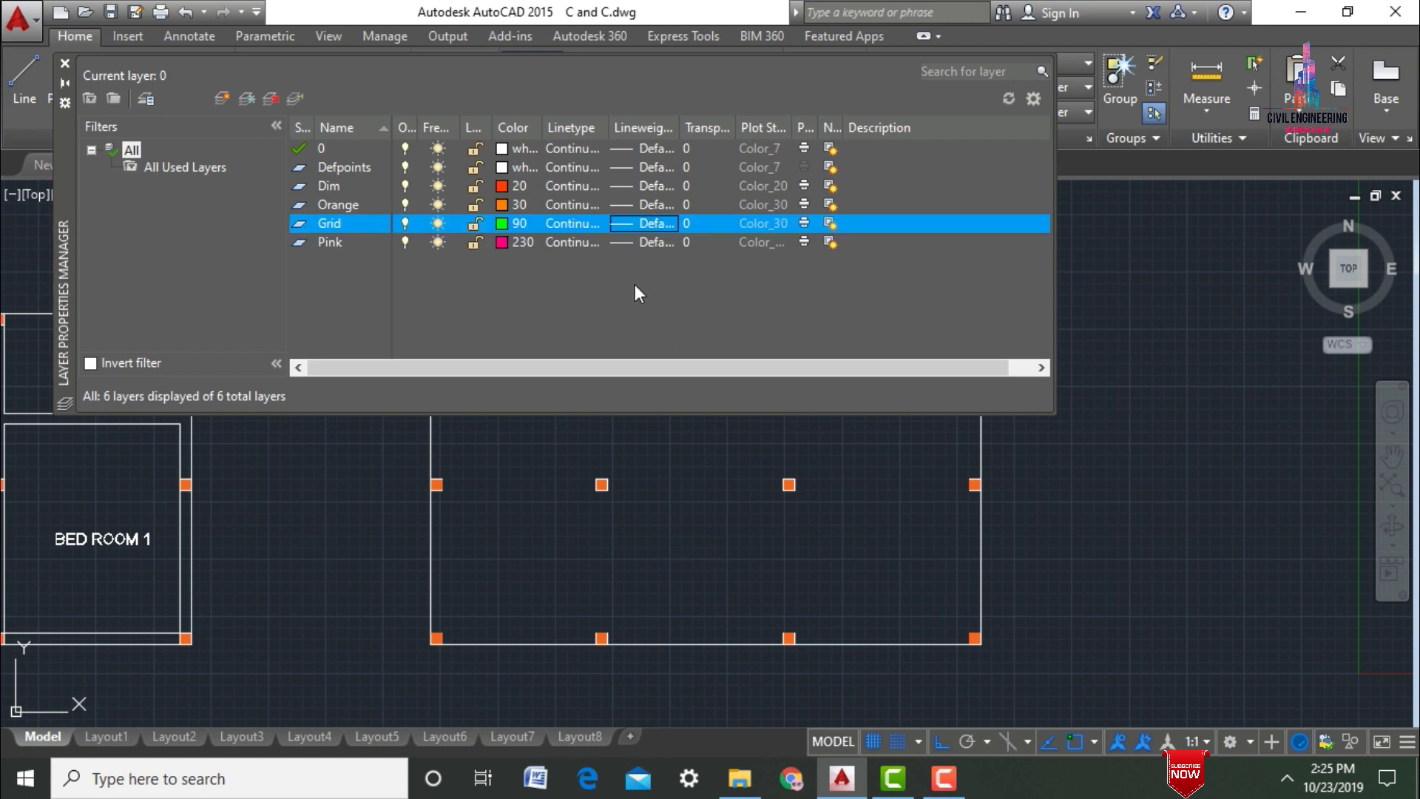
{"action": "left_click", "coordinate": [563, 225]}
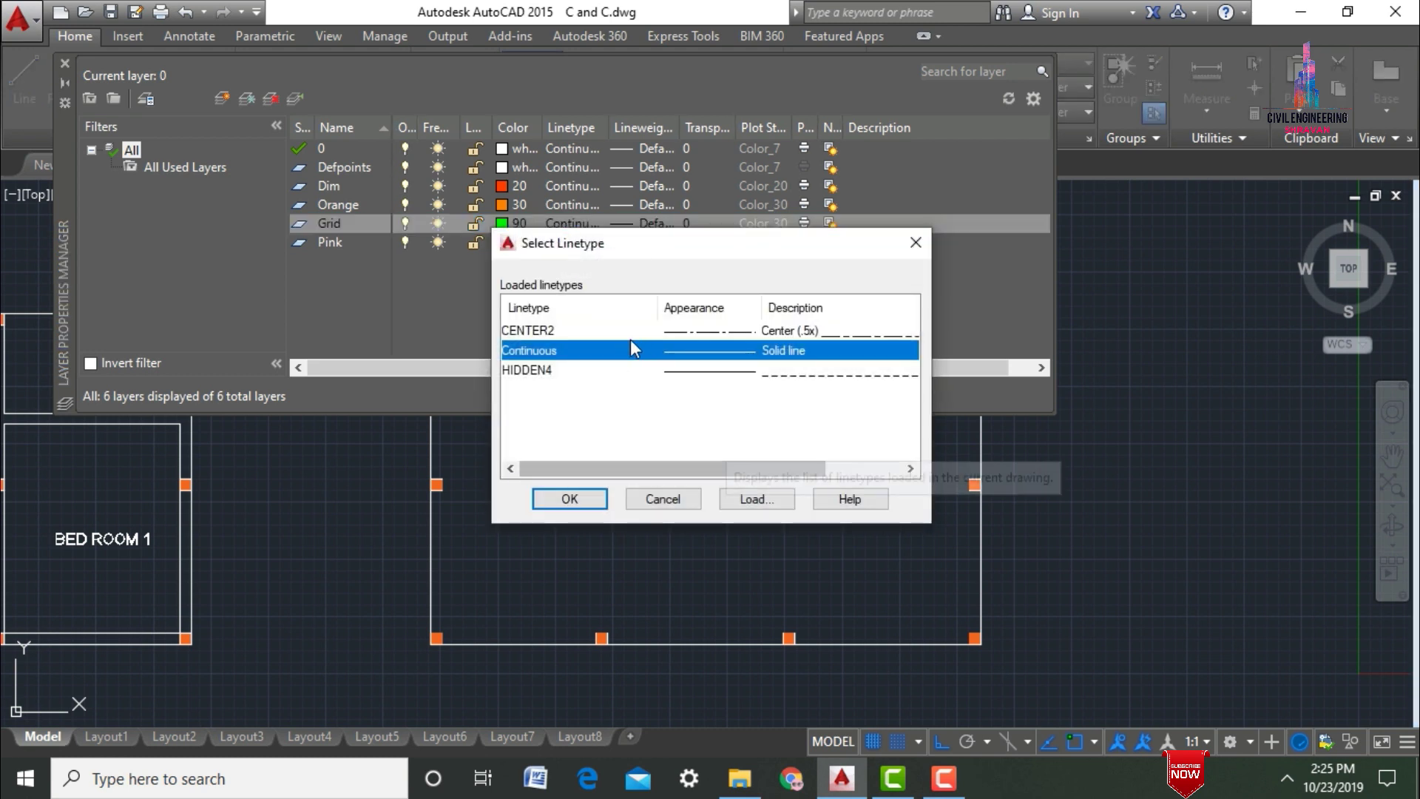
{"action": "left_click", "coordinate": [747, 499]}
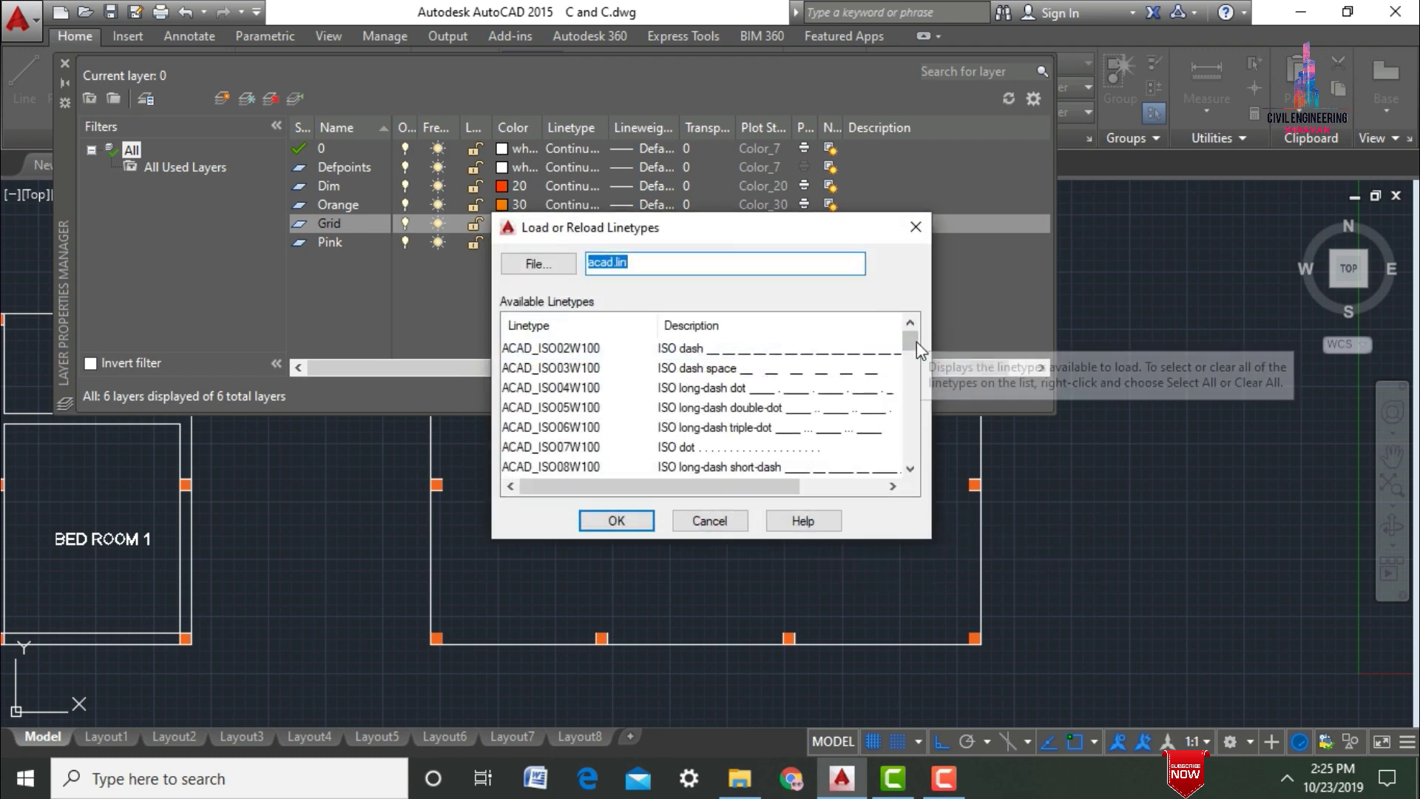
{"action": "left_click_drag", "start_coordinate": [910, 342], "coordinate": [910, 385]}
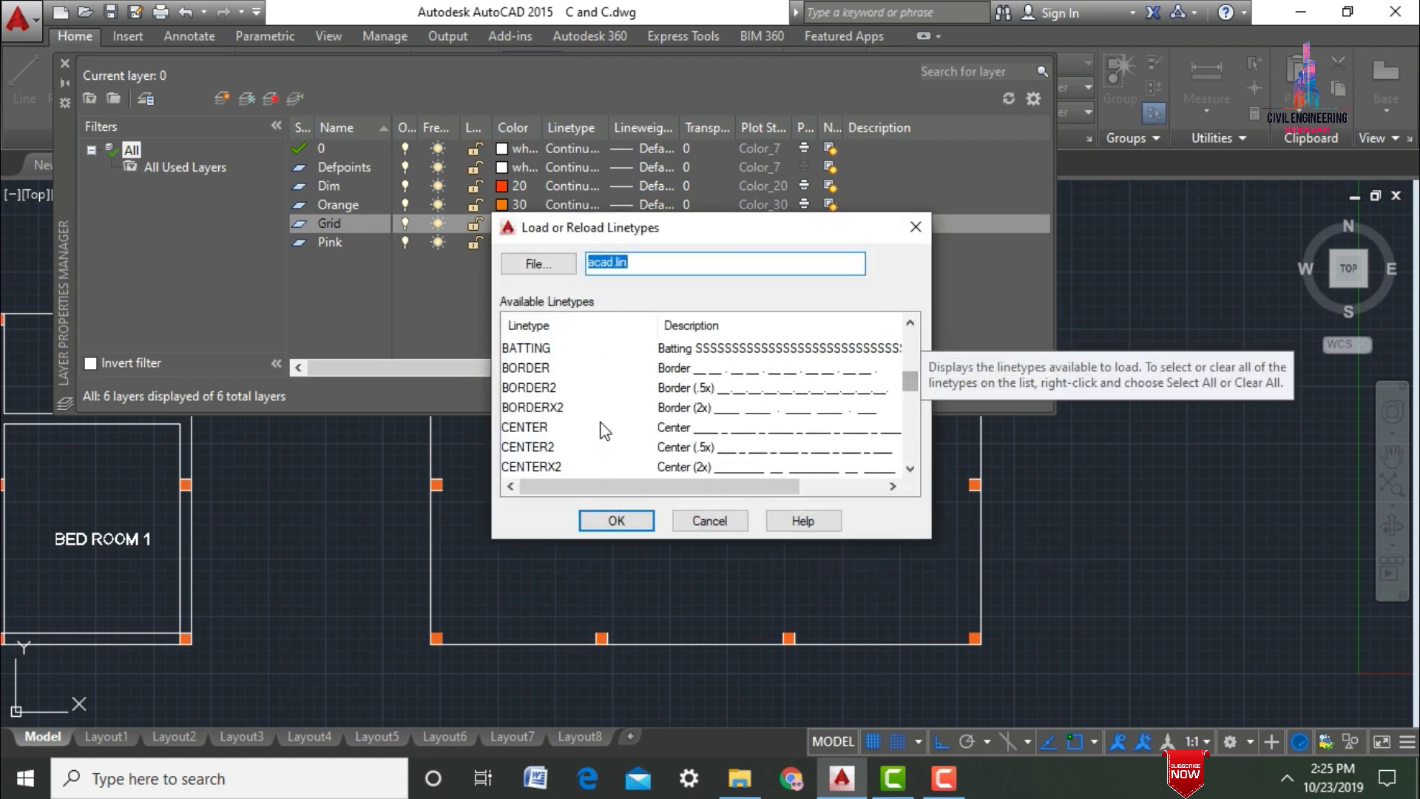
{"action": "left_click", "coordinate": [561, 451]}
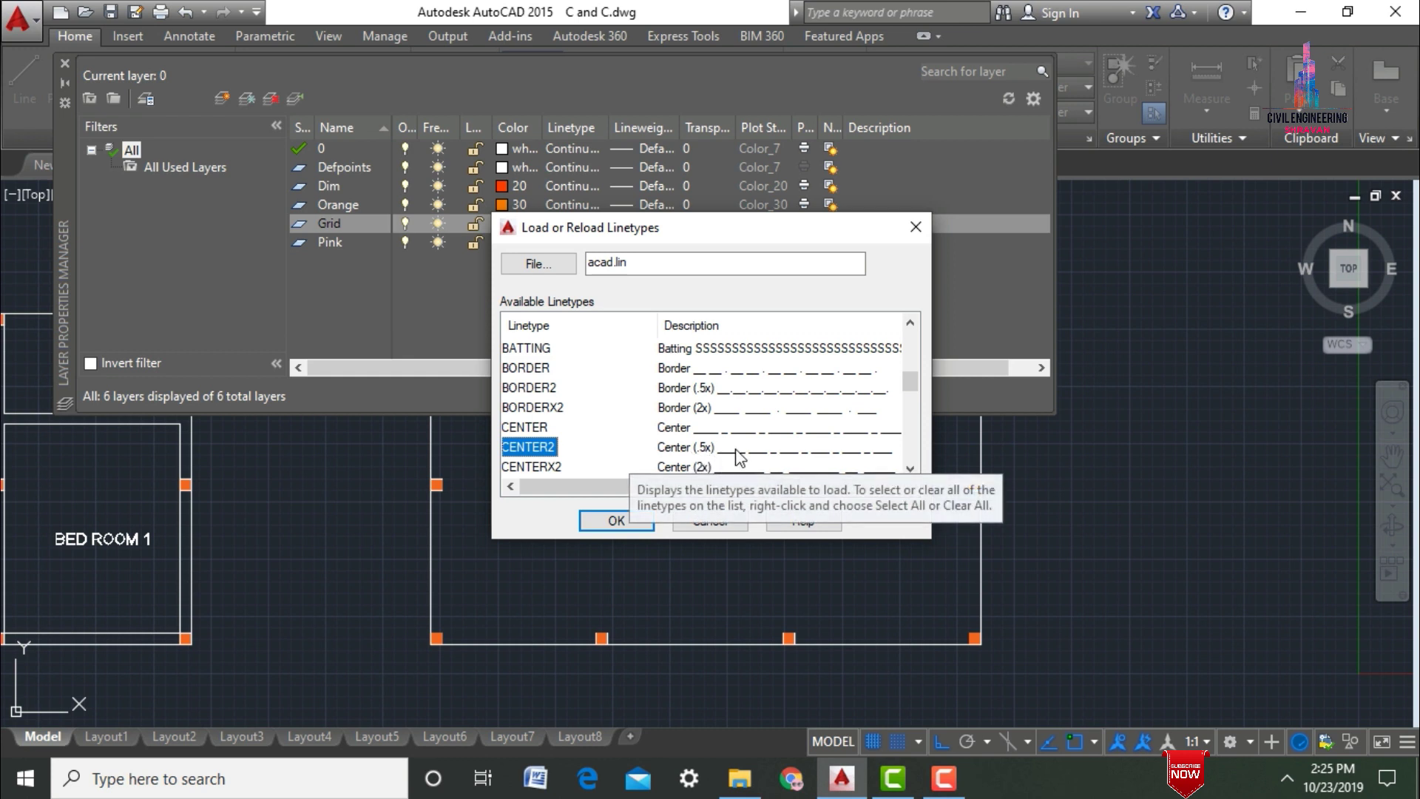
{"action": "left_click", "coordinate": [614, 519]}
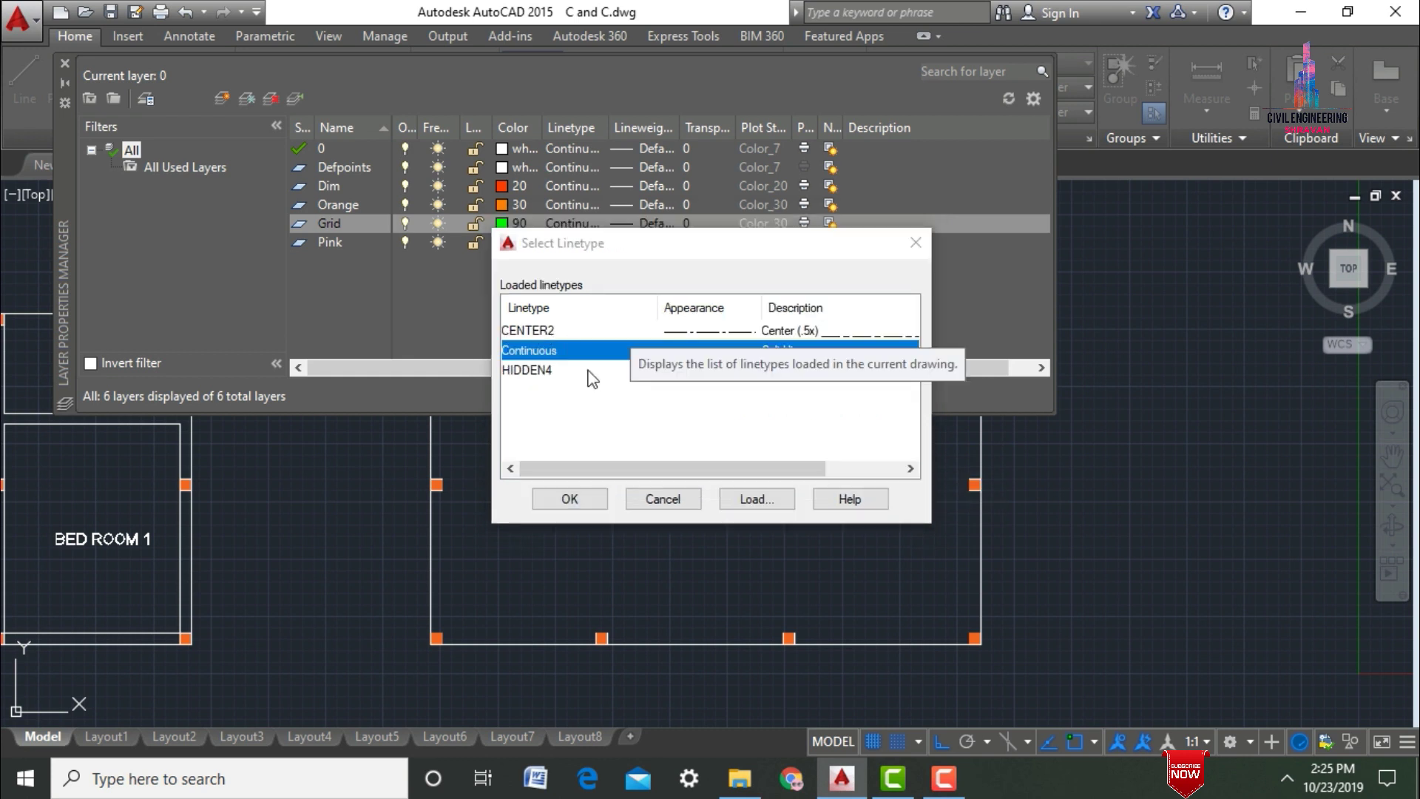
{"action": "left_click", "coordinate": [536, 329]}
{"action": "left_click", "coordinate": [590, 500]}
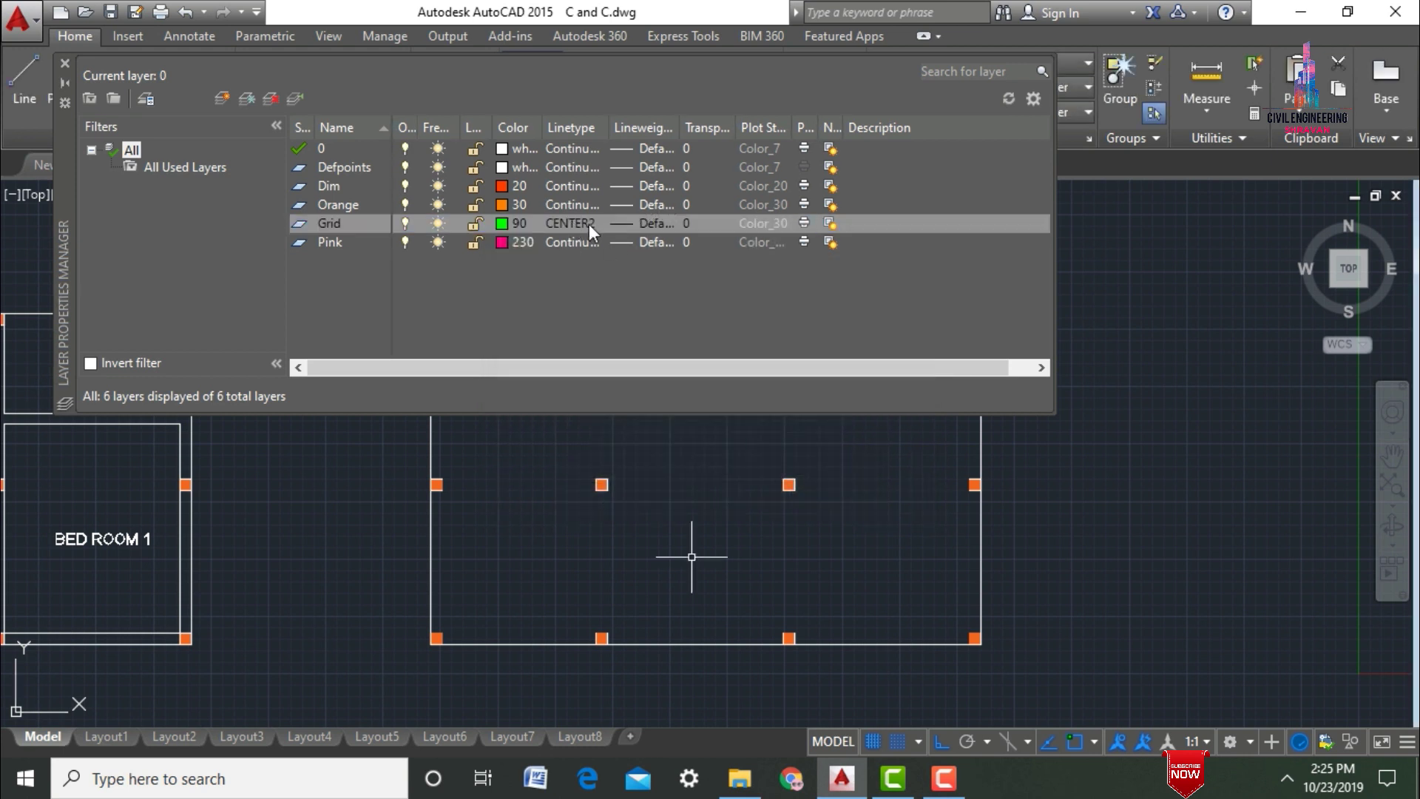
Step: Create a new layer named Cir based on the Grid layer
{"action": "left_click", "coordinate": [389, 307]}
{"action": "right_click", "coordinate": [428, 303]}
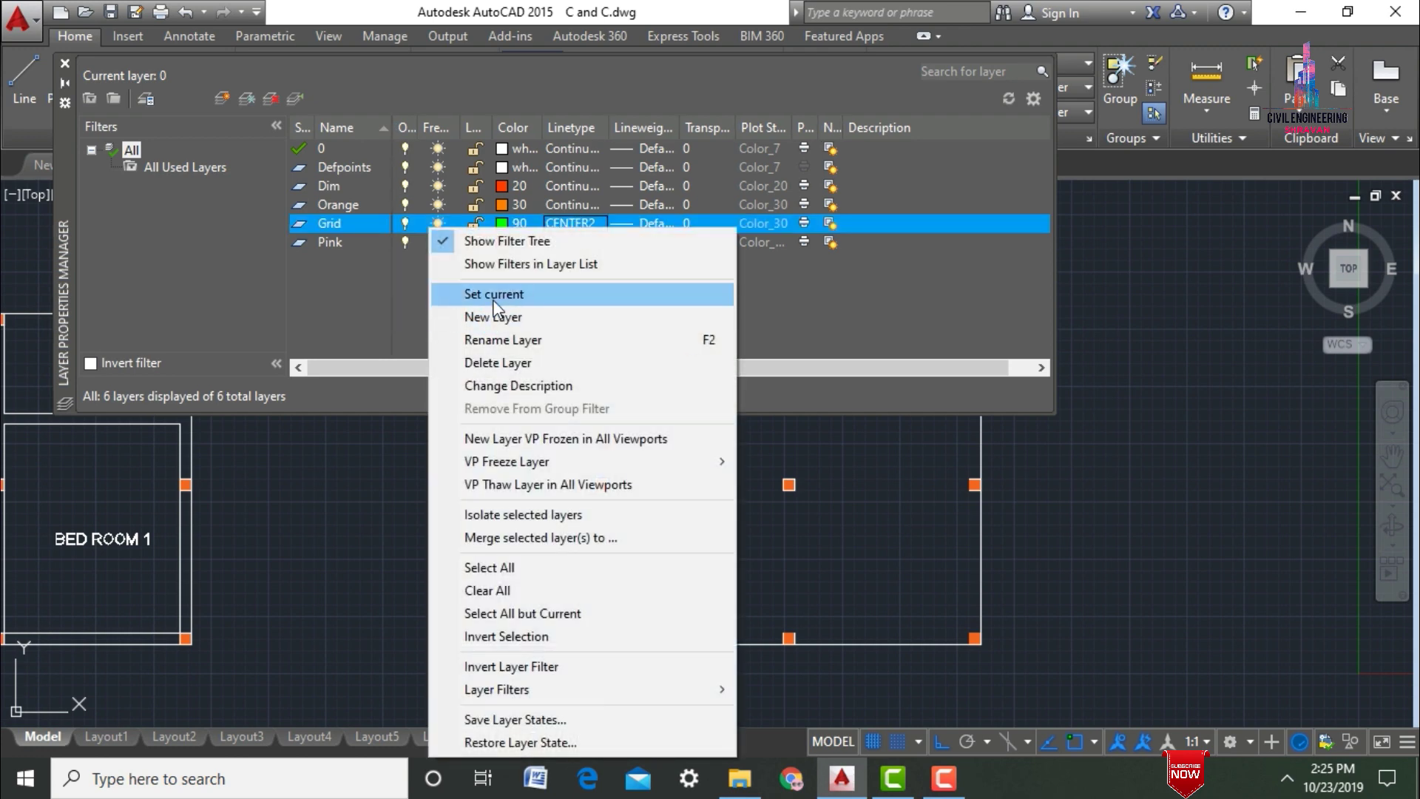
{"action": "left_click", "coordinate": [491, 317]}
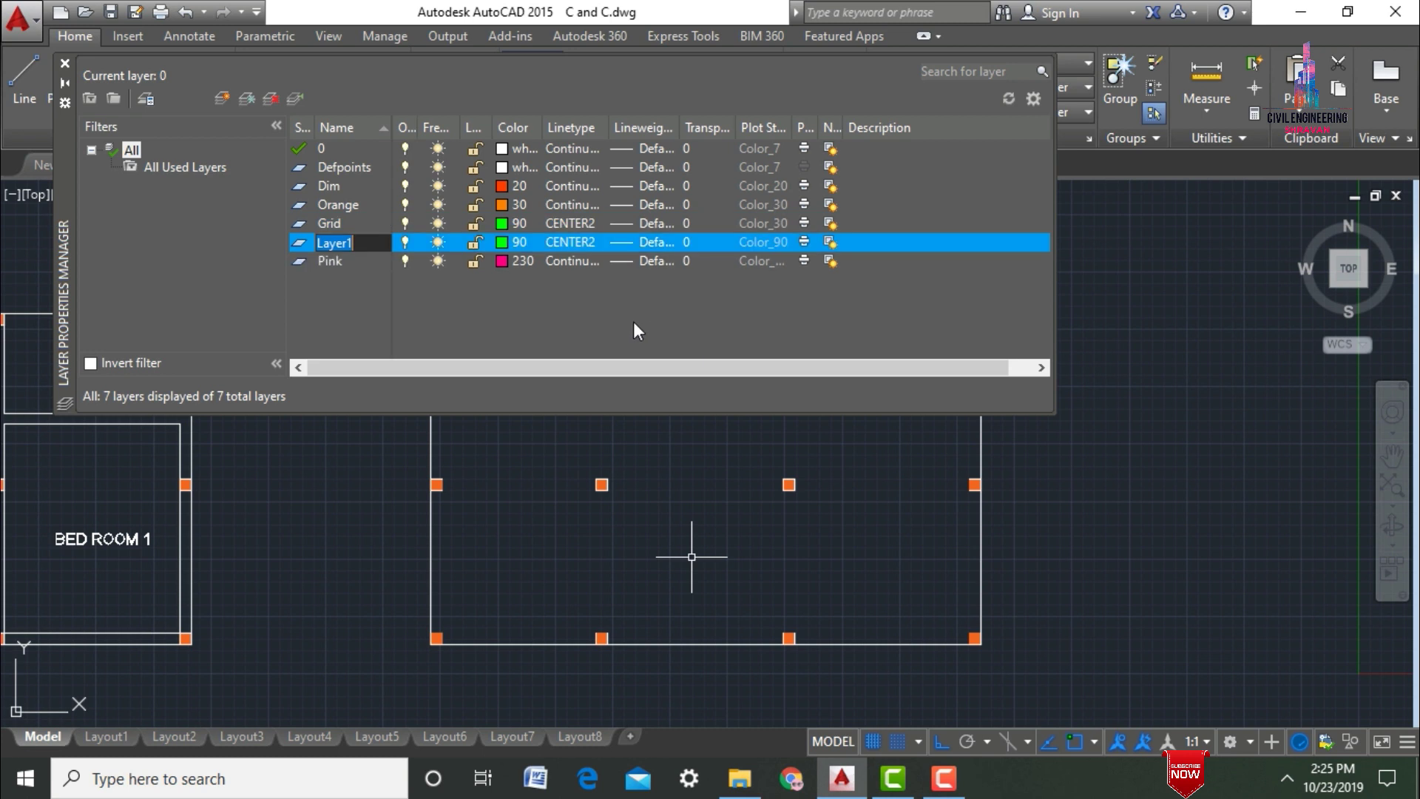
{"action": "type", "text": "C"}
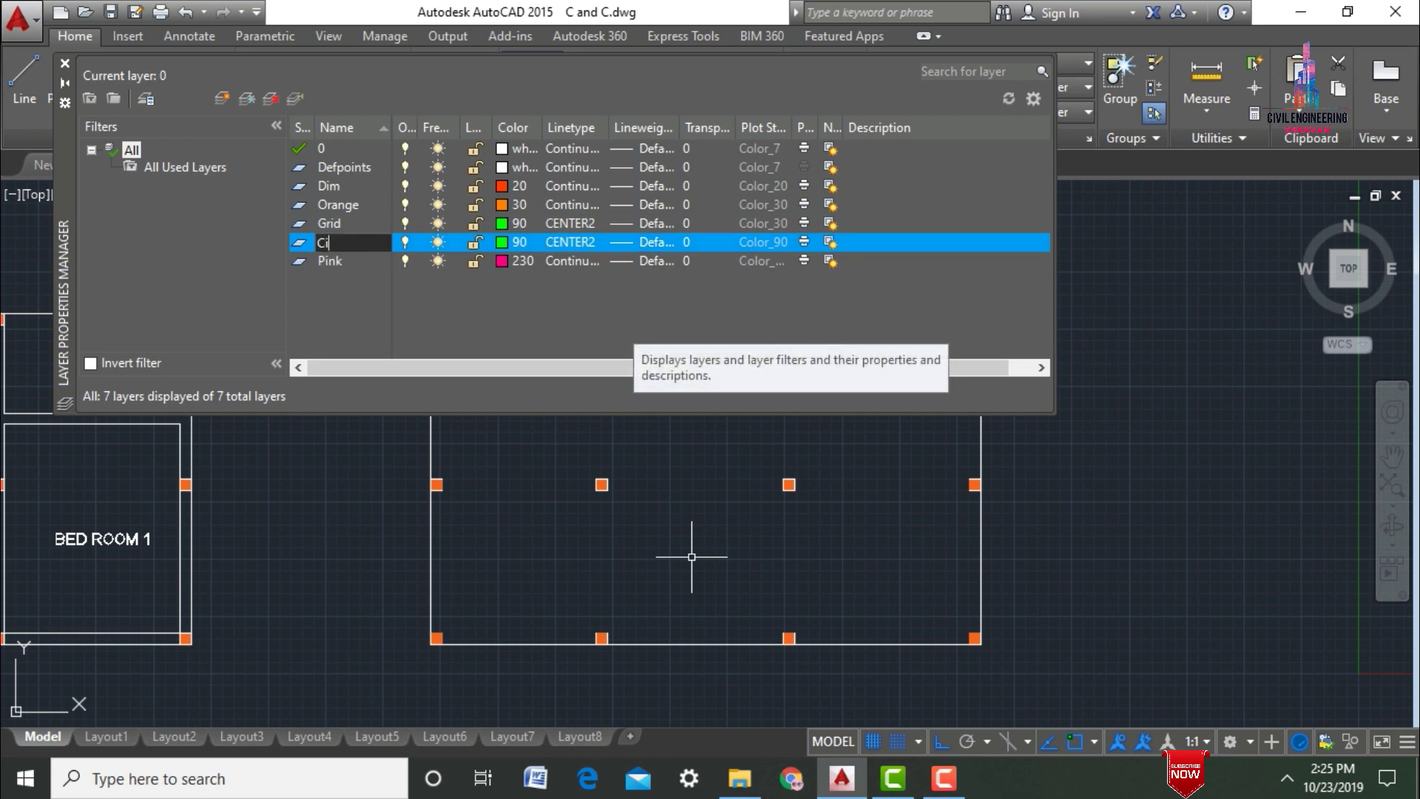
Step: Set the Cir layer's colour to red, index 10
{"action": "left_click", "coordinate": [509, 242]}
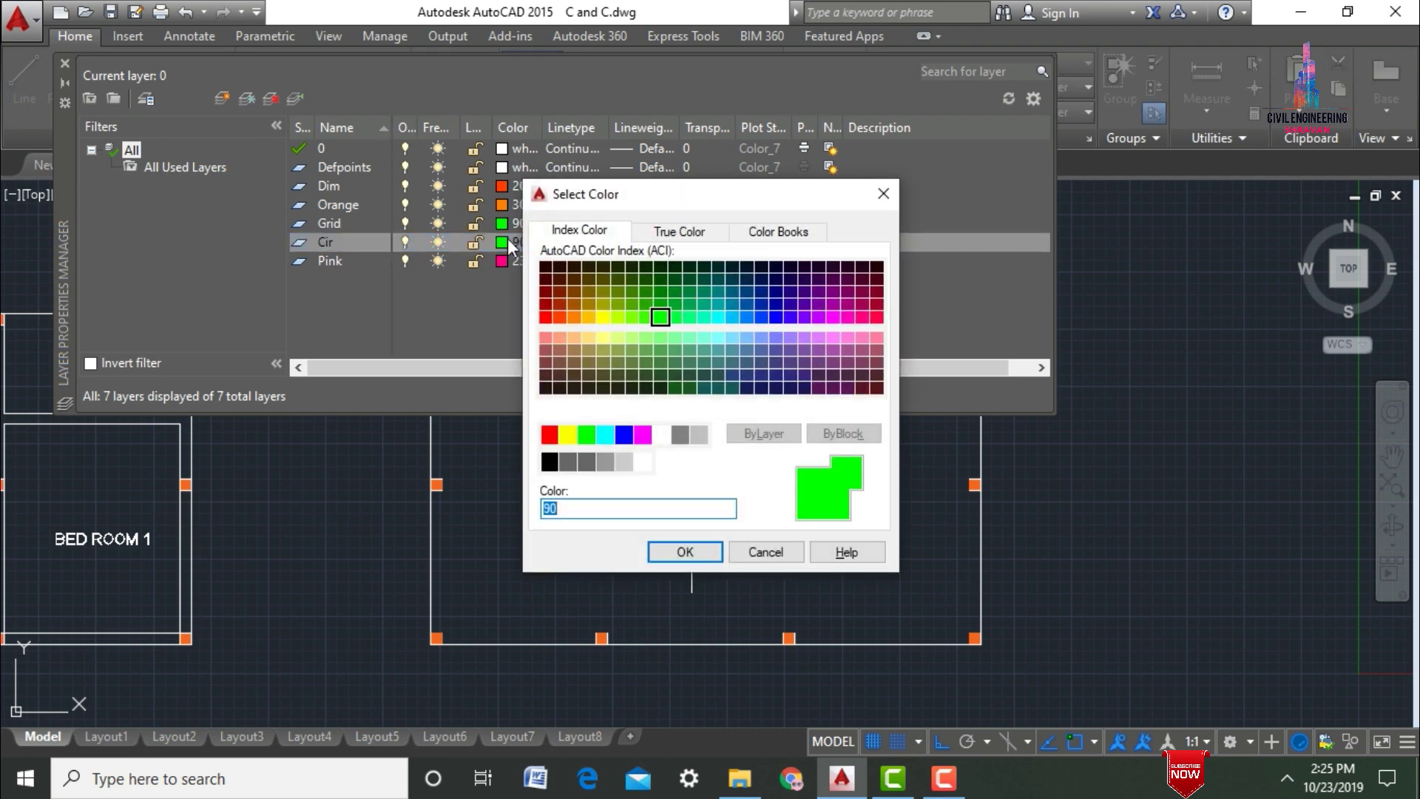
{"action": "type", "text": "10"}
{"action": "key", "text": "Return"}
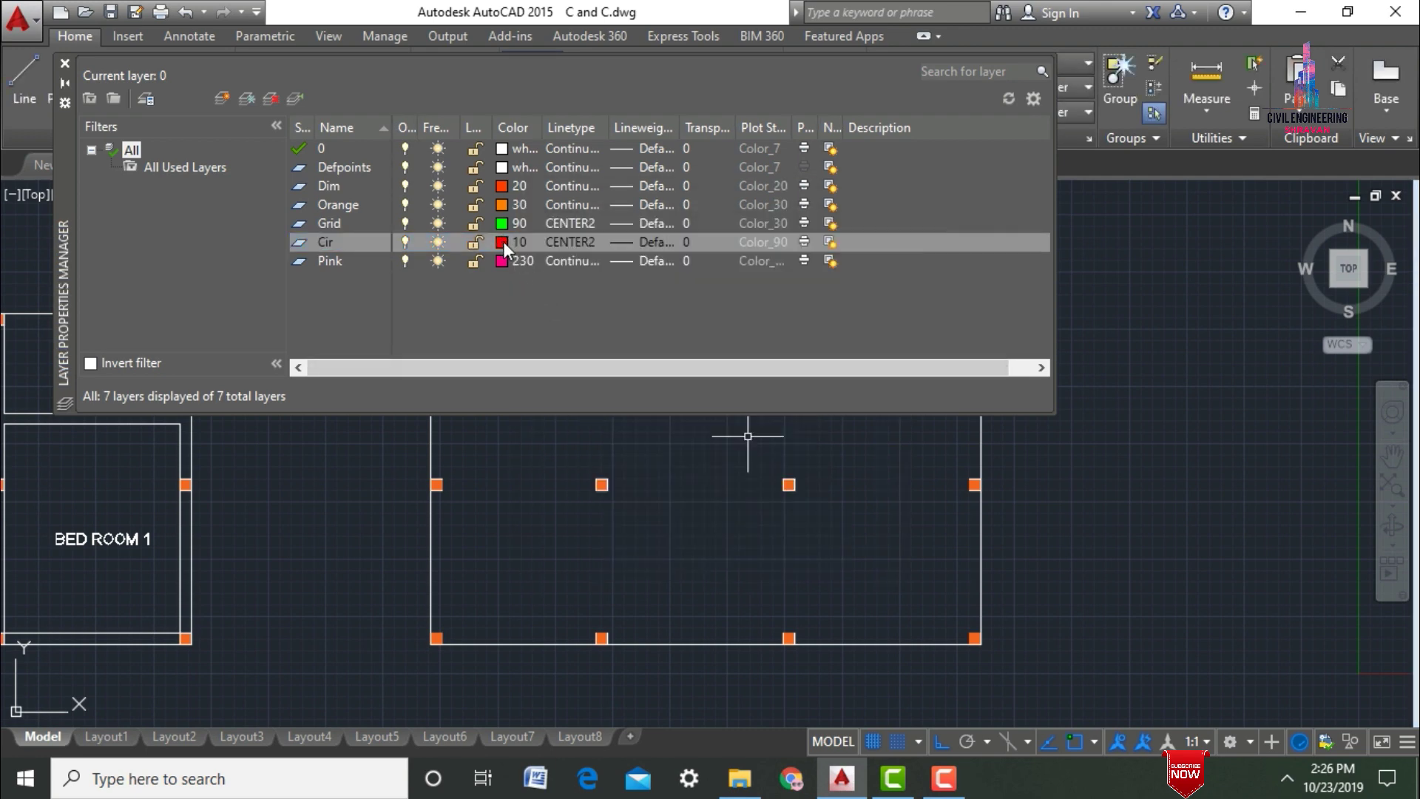
Step: Set the Cir layer's colour to magenta, index 220
{"action": "left_click", "coordinate": [503, 241]}
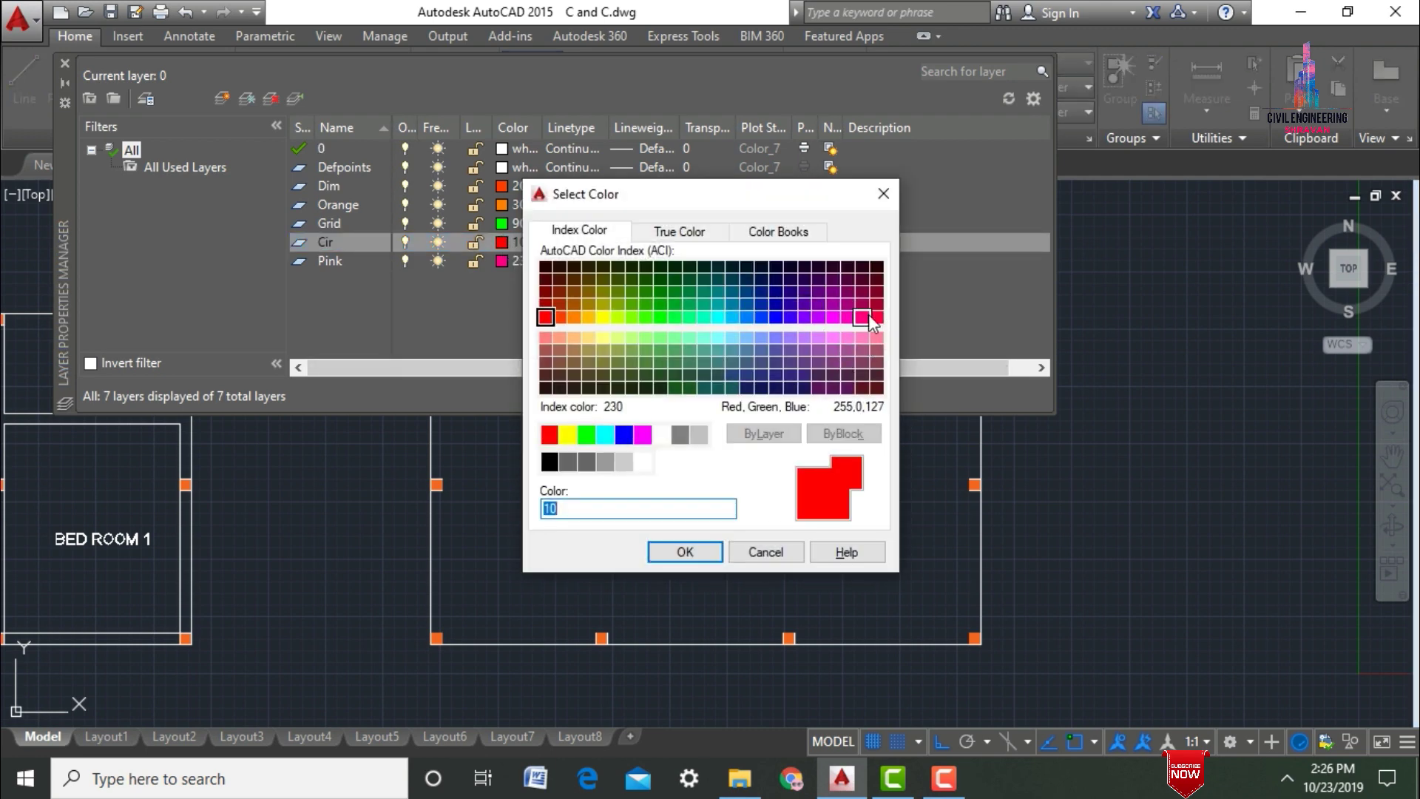
{"action": "left_click", "coordinate": [851, 315]}
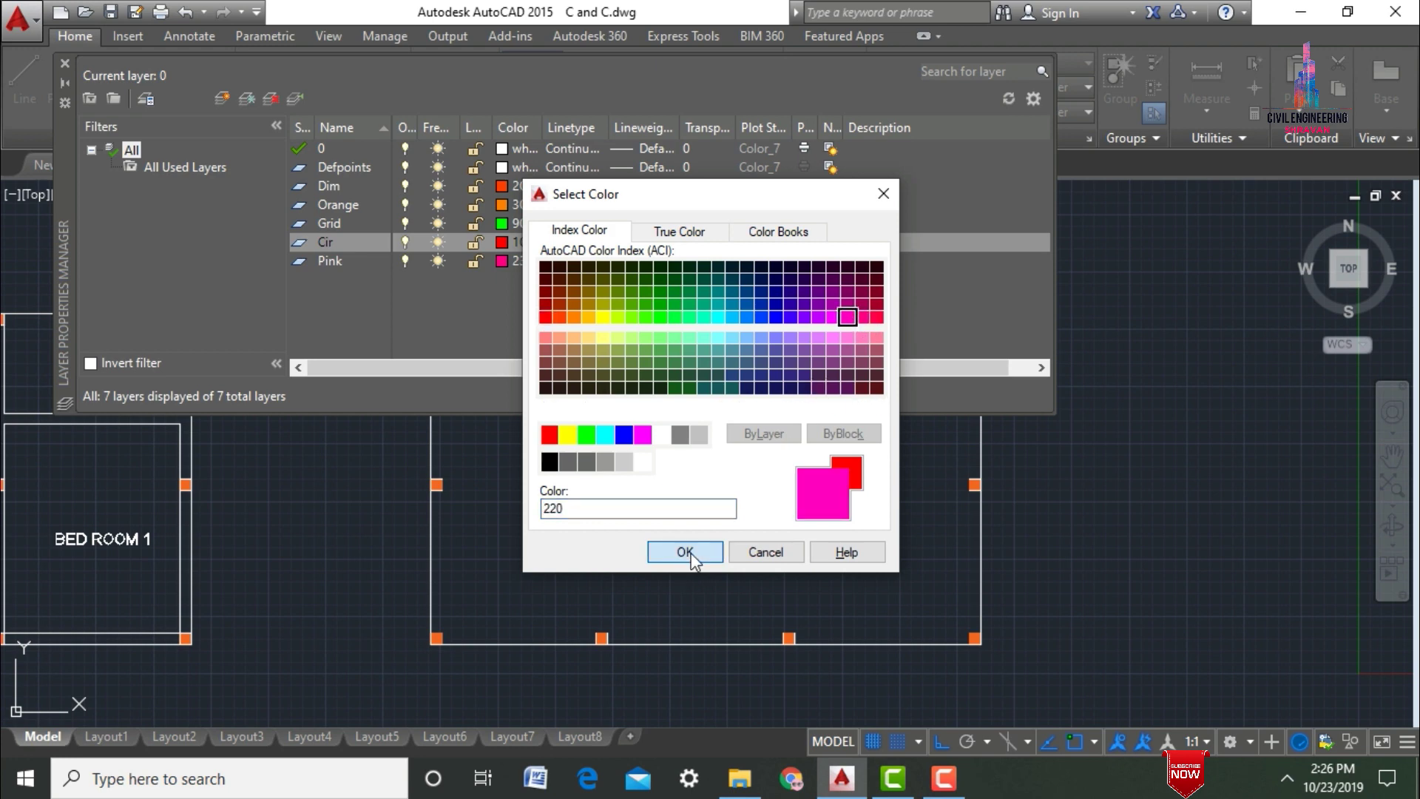
{"action": "left_click", "coordinate": [685, 552]}
Step: Create a new layer named Text and set its colour to red, index 10
{"action": "right_click", "coordinate": [454, 304]}
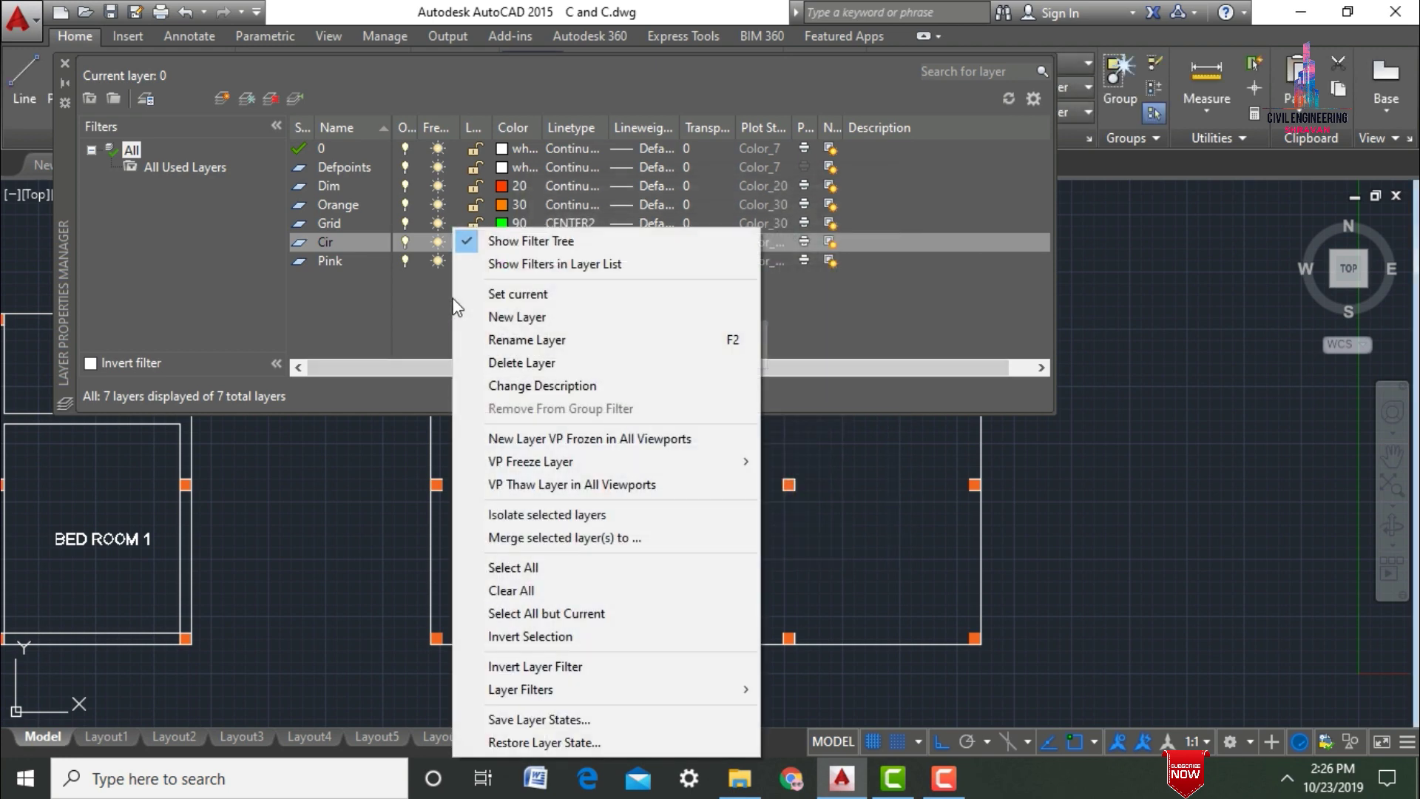
{"action": "left_click", "coordinate": [526, 317]}
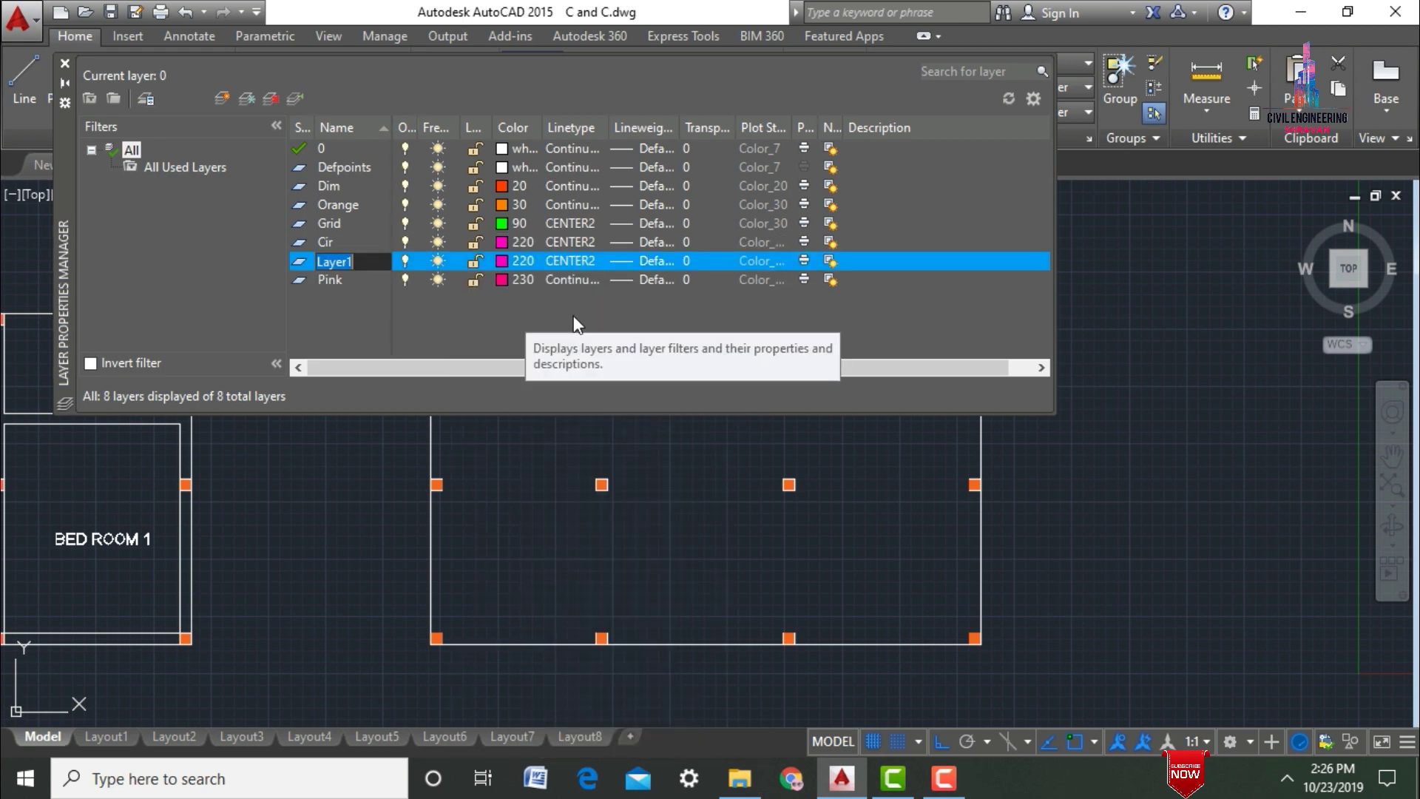
{"action": "type", "text": "Text"}
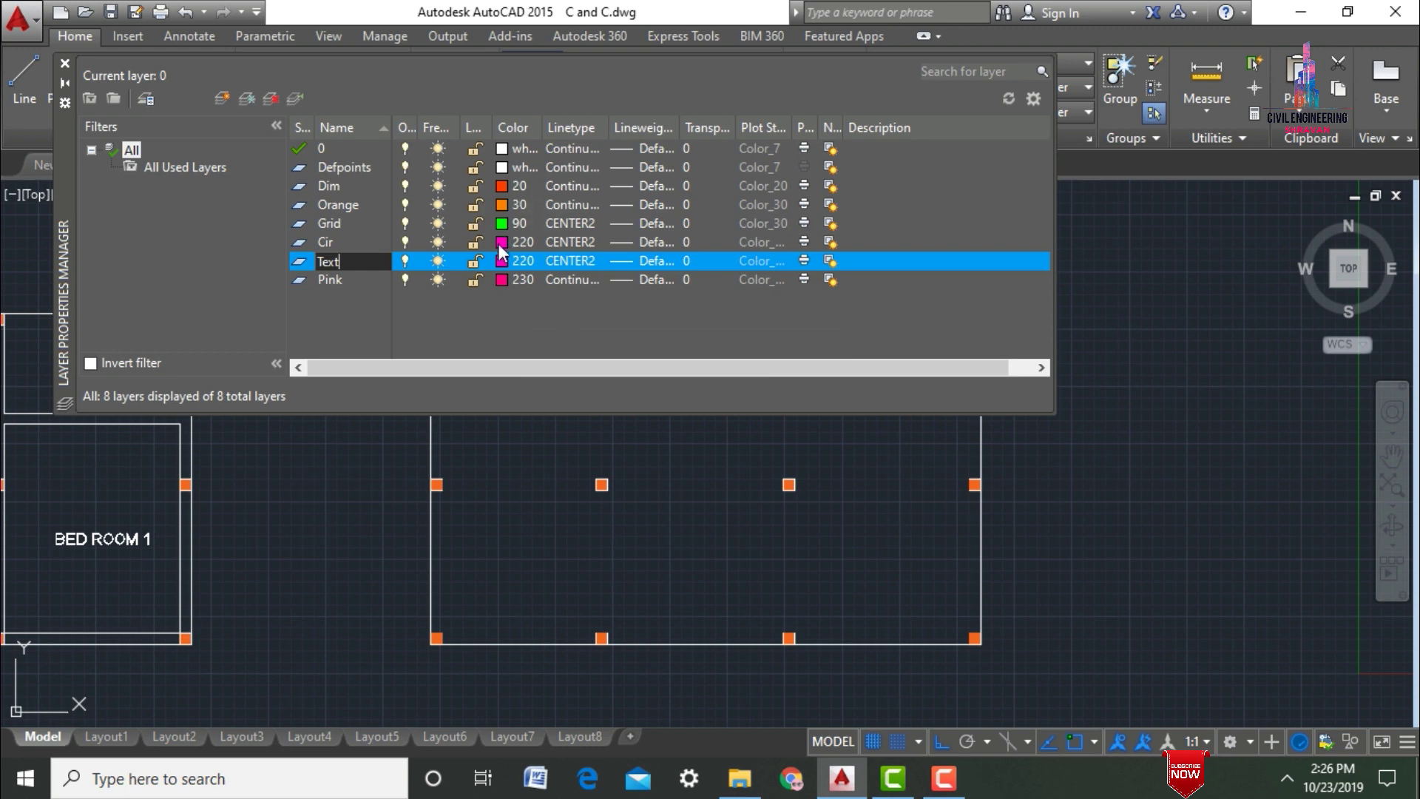
{"action": "left_click", "coordinate": [501, 260]}
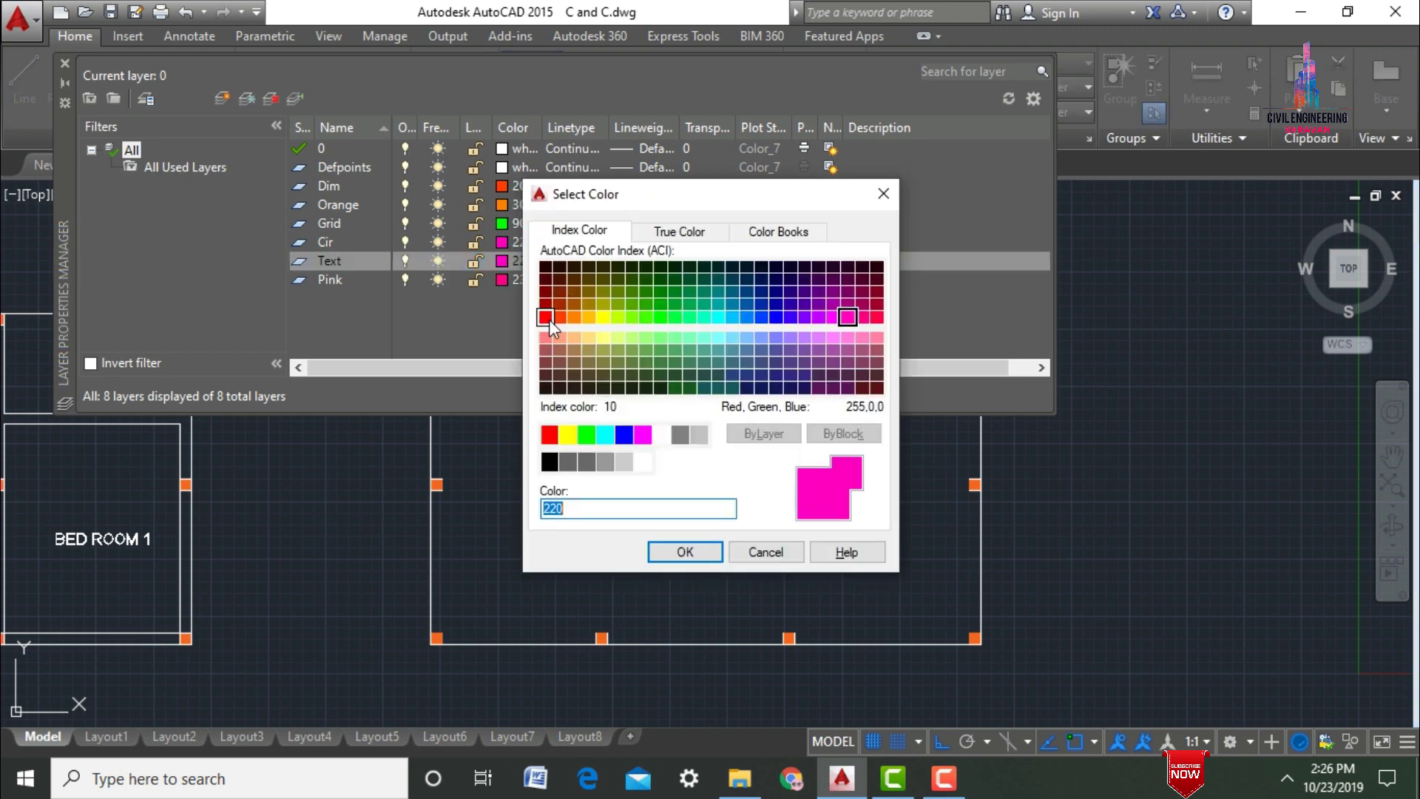
{"action": "left_click", "coordinate": [548, 318]}
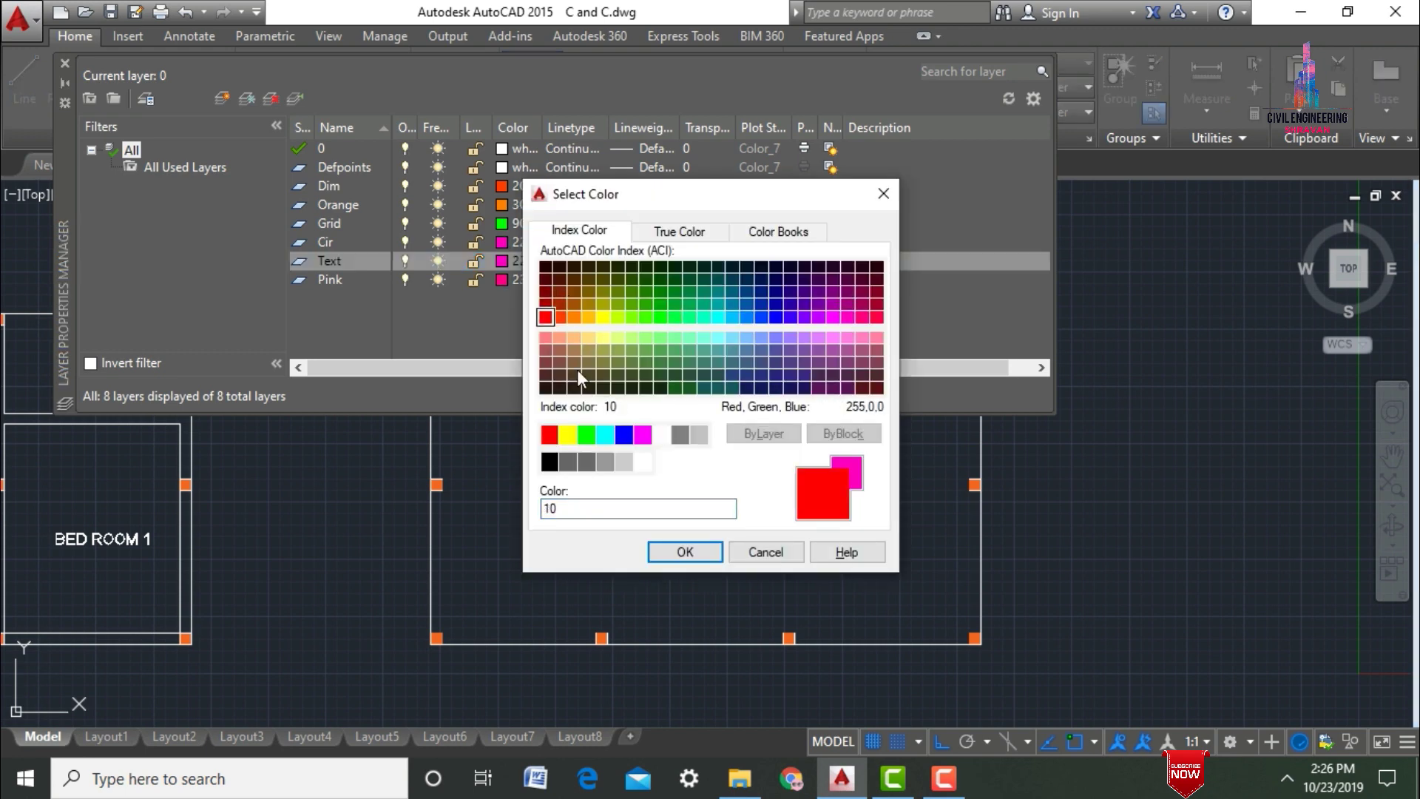
{"action": "left_click", "coordinate": [670, 551]}
Step: Create a new layer named Dime with colour index 167 and close the layer manager
{"action": "right_click", "coordinate": [354, 323]}
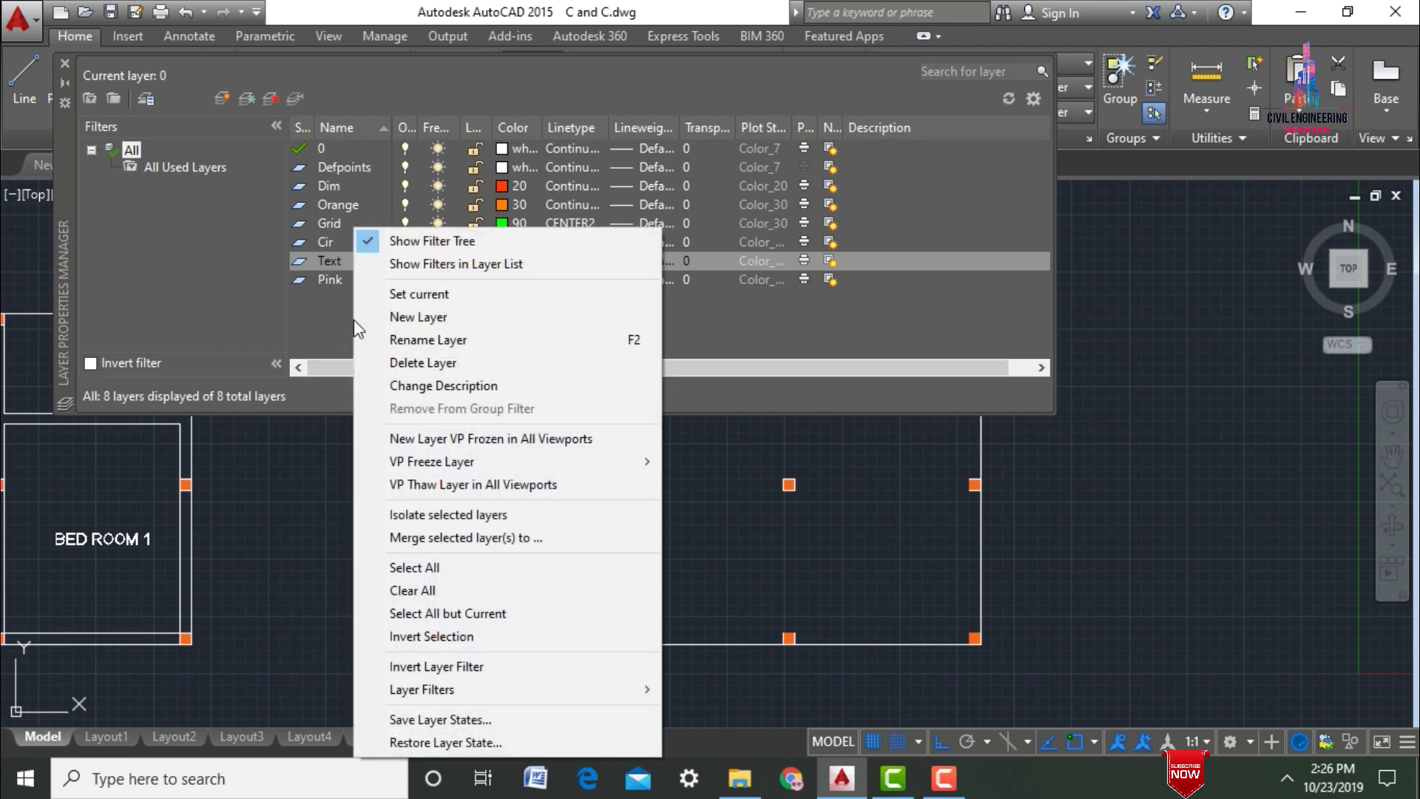
{"action": "left_click", "coordinate": [395, 318]}
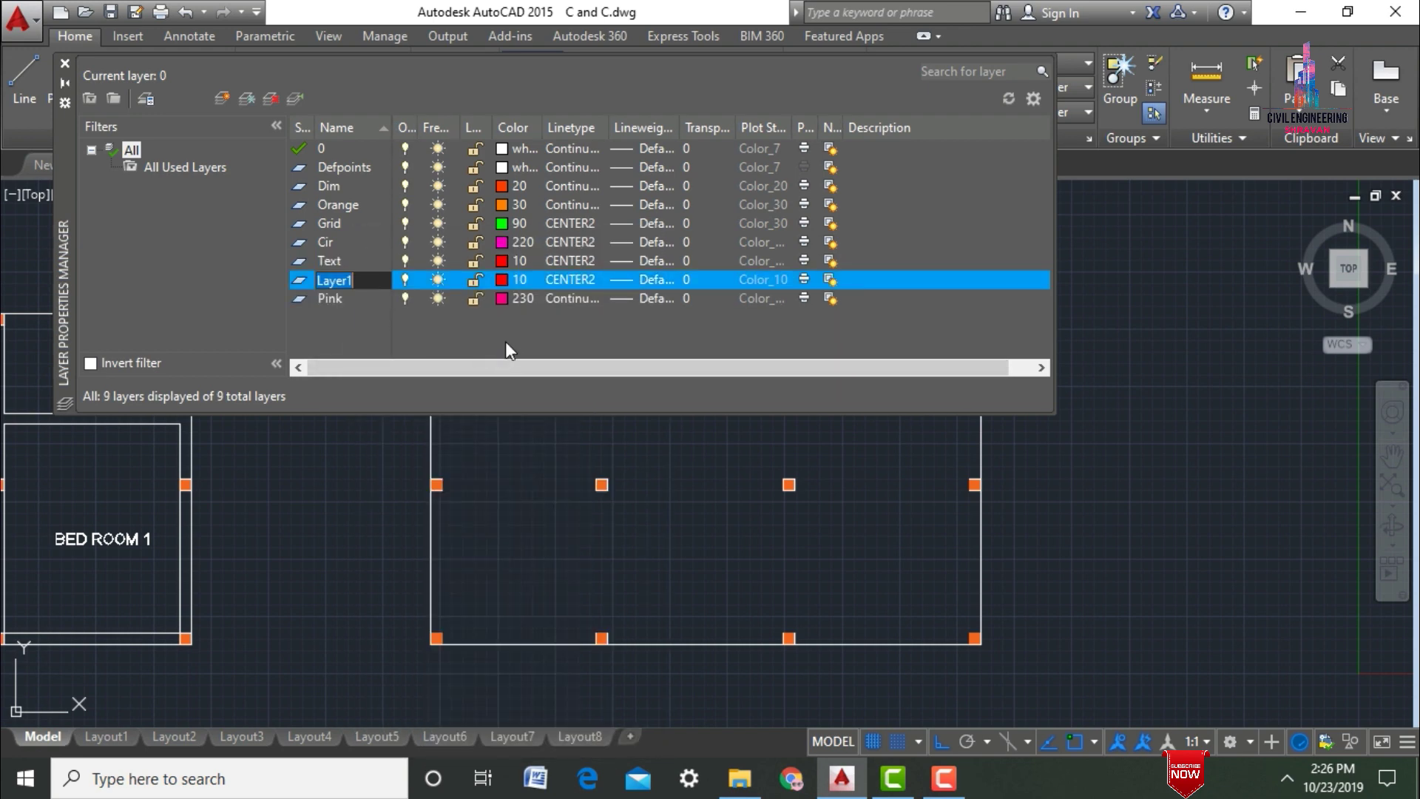
{"action": "type", "text": "Dime"}
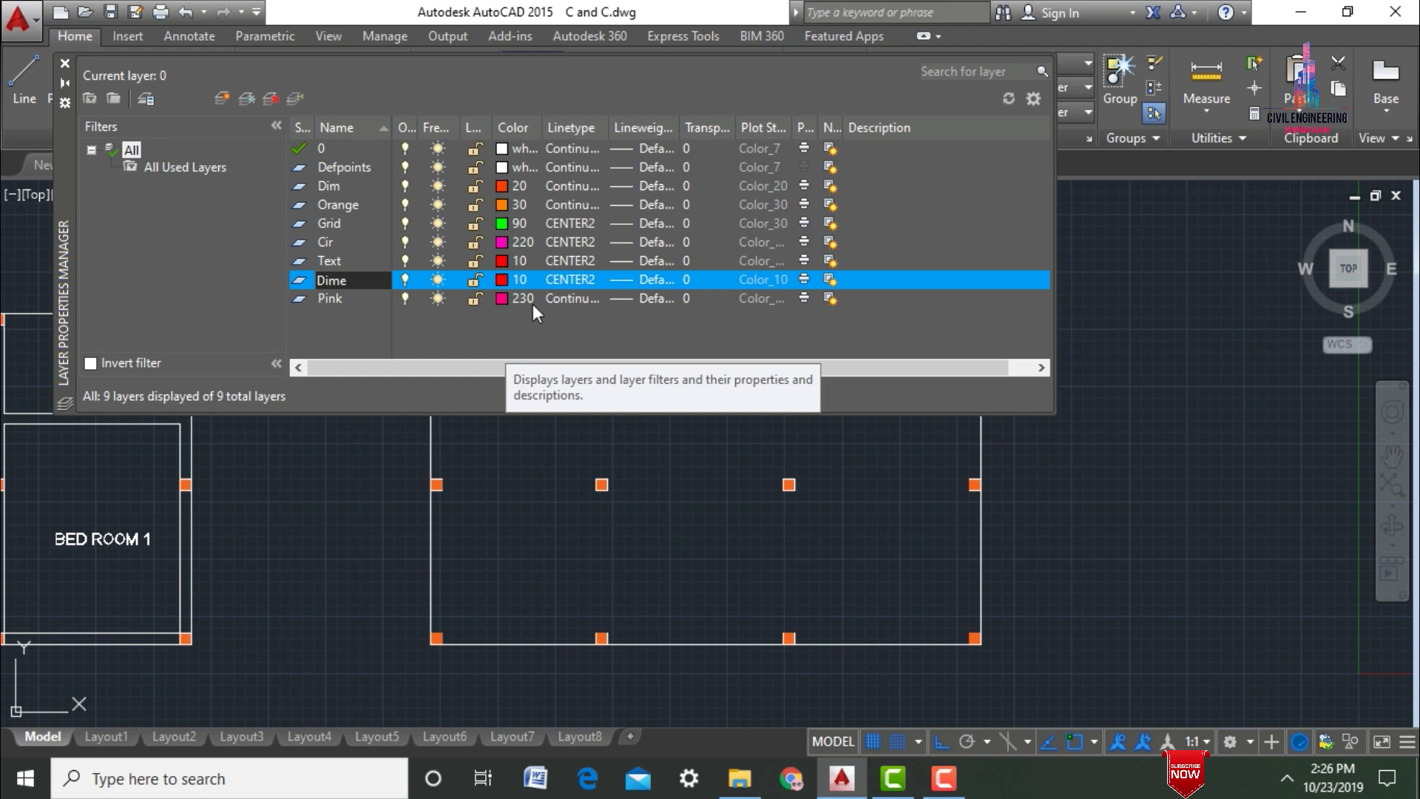
{"action": "left_click", "coordinate": [508, 279]}
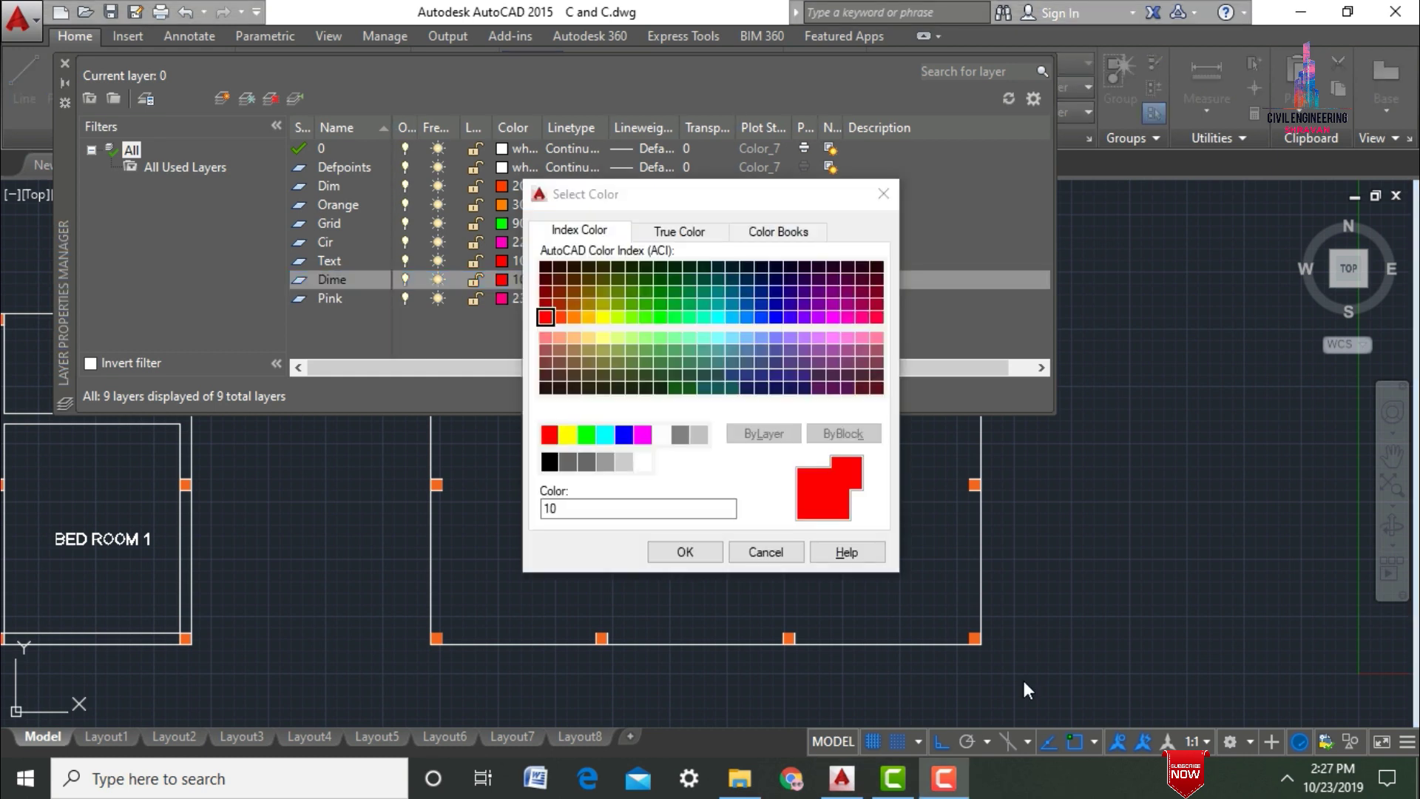
{"action": "left_click", "coordinate": [761, 375]}
{"action": "left_click", "coordinate": [667, 552]}
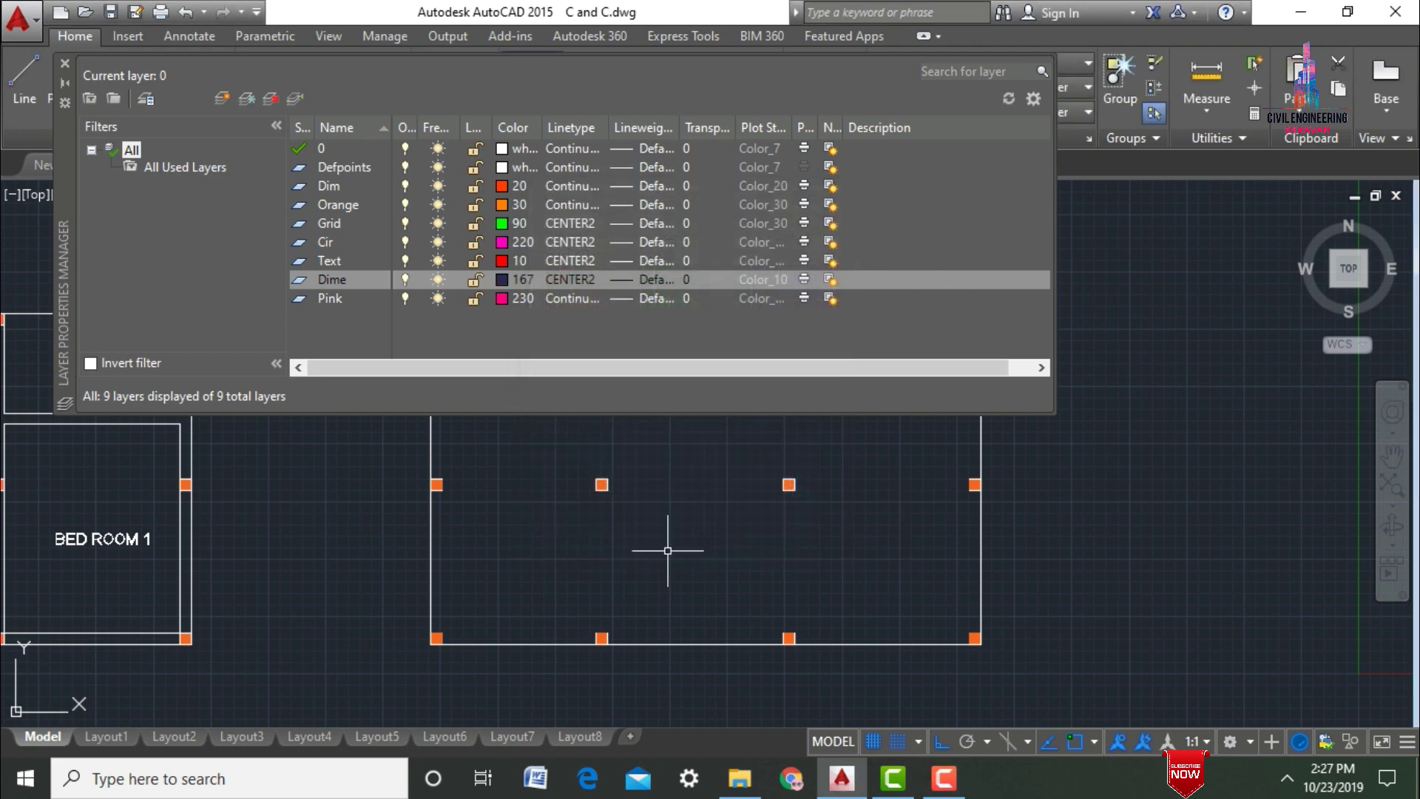
{"action": "left_click", "coordinate": [65, 64]}
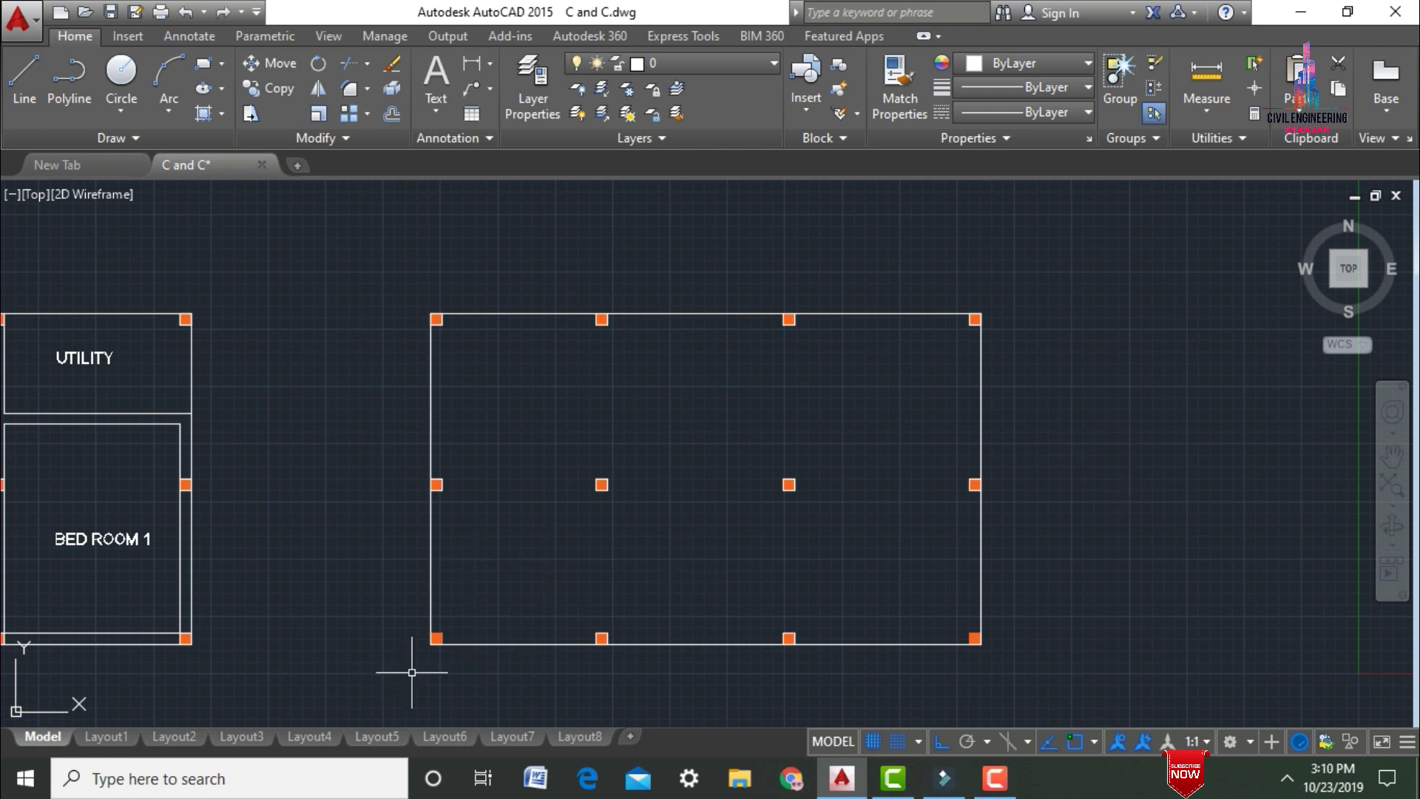
Step: Make Grid the current layer and draw a horizontal grid line through the centres of the four columns in the plan's upper row
{"action": "left_click", "coordinate": [752, 60]}
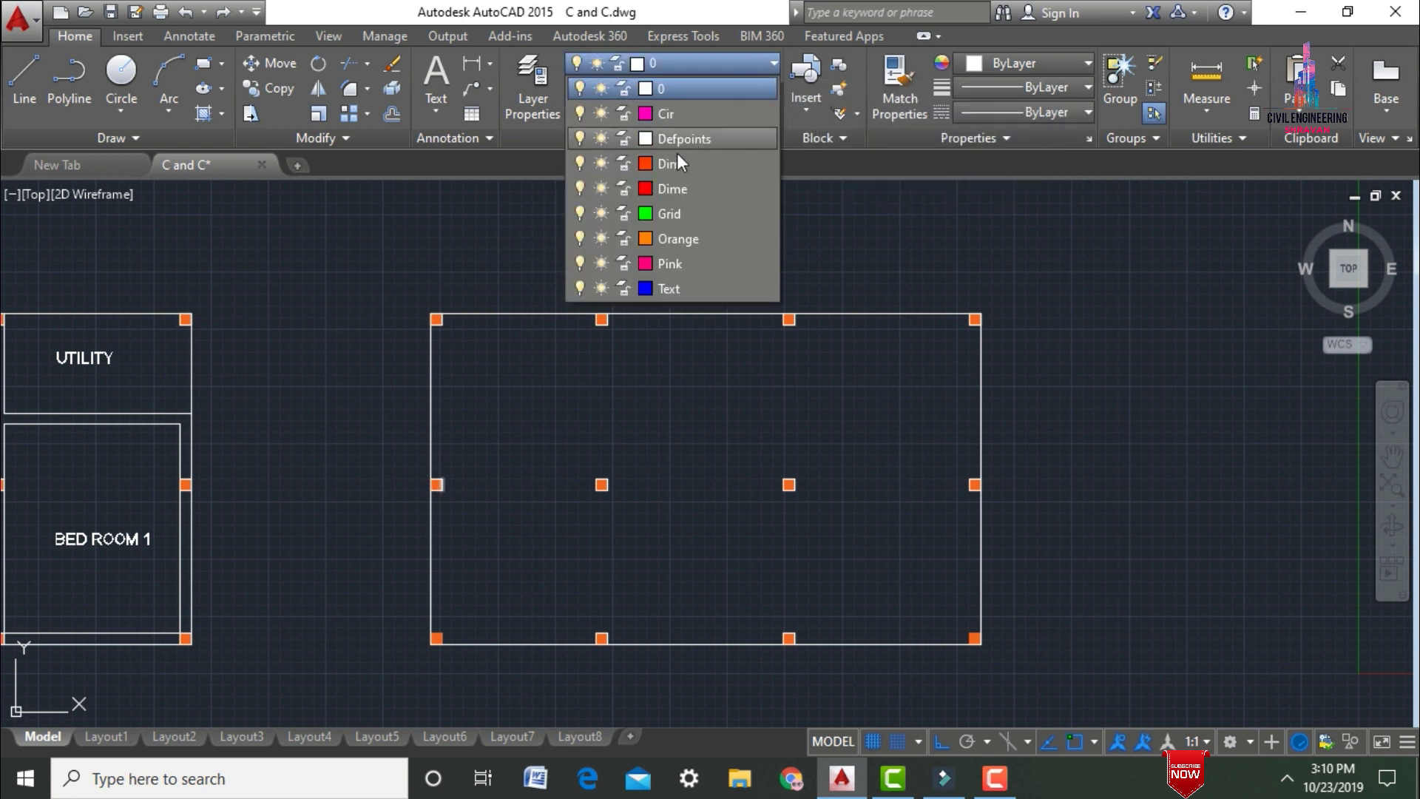
{"action": "left_click", "coordinate": [663, 216]}
{"action": "scroll", "coordinate": [426, 285], "scroll_direction": "up", "scroll_amount": 4}
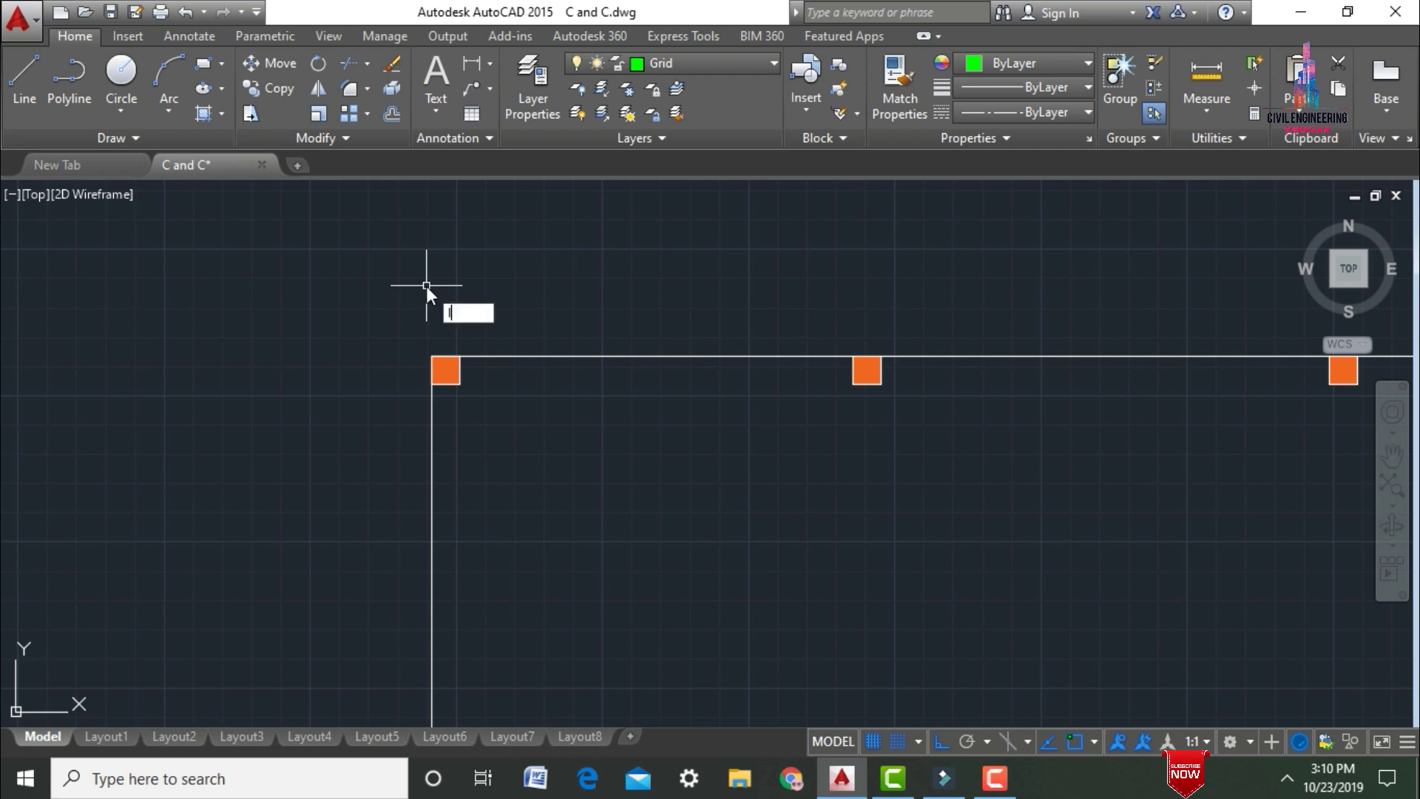
{"action": "type", "text": "l"}
{"action": "key", "text": "Return"}
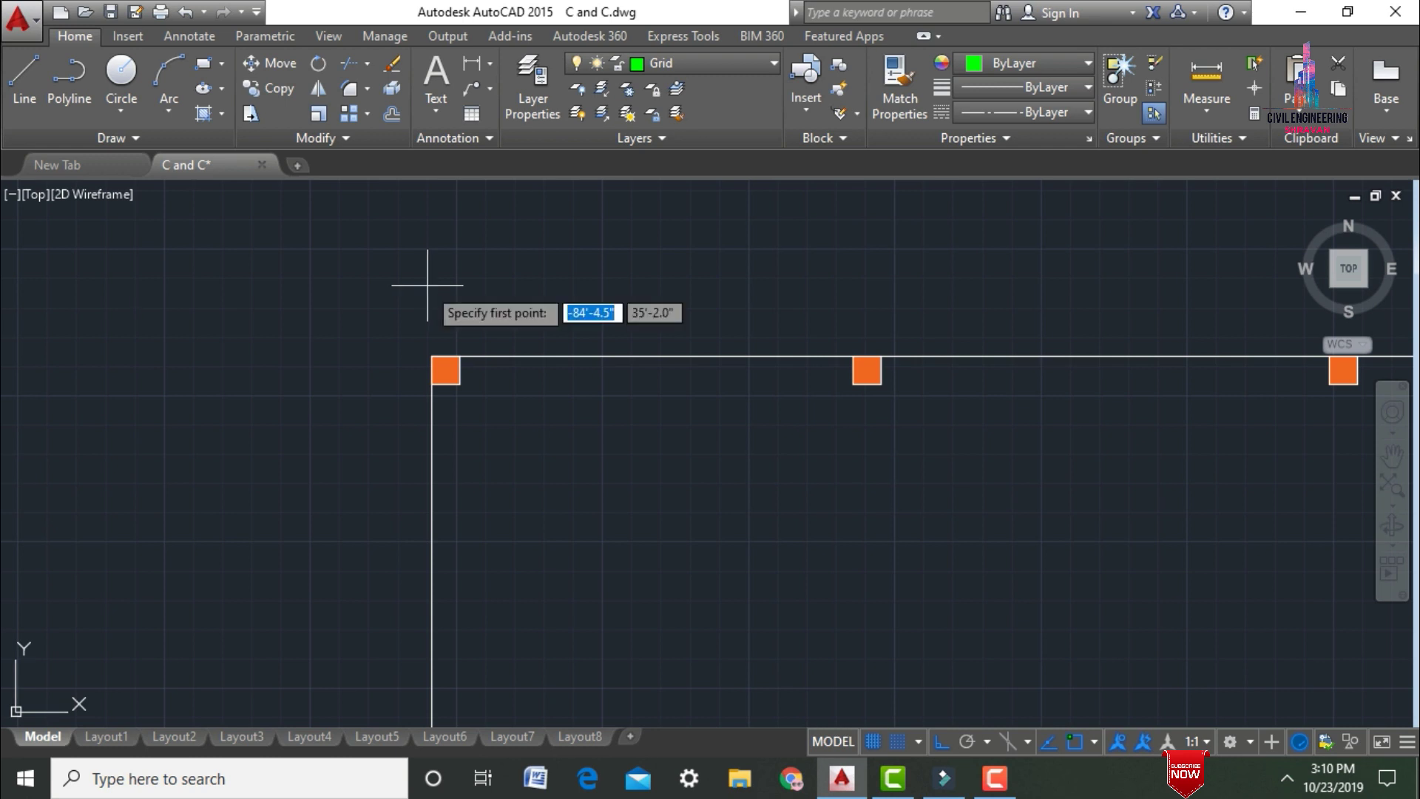
{"action": "left_click", "coordinate": [446, 370]}
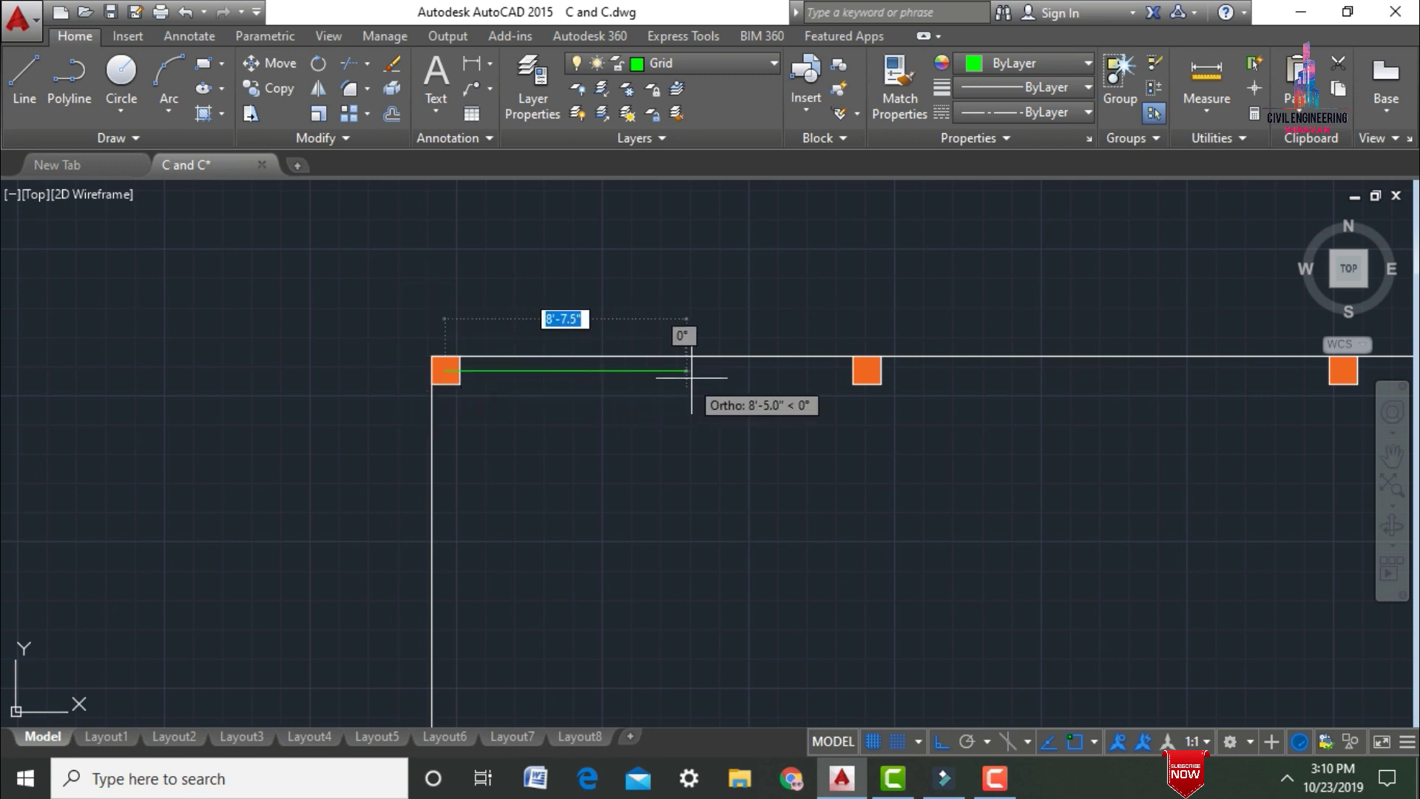
{"action": "left_click", "coordinate": [865, 369]}
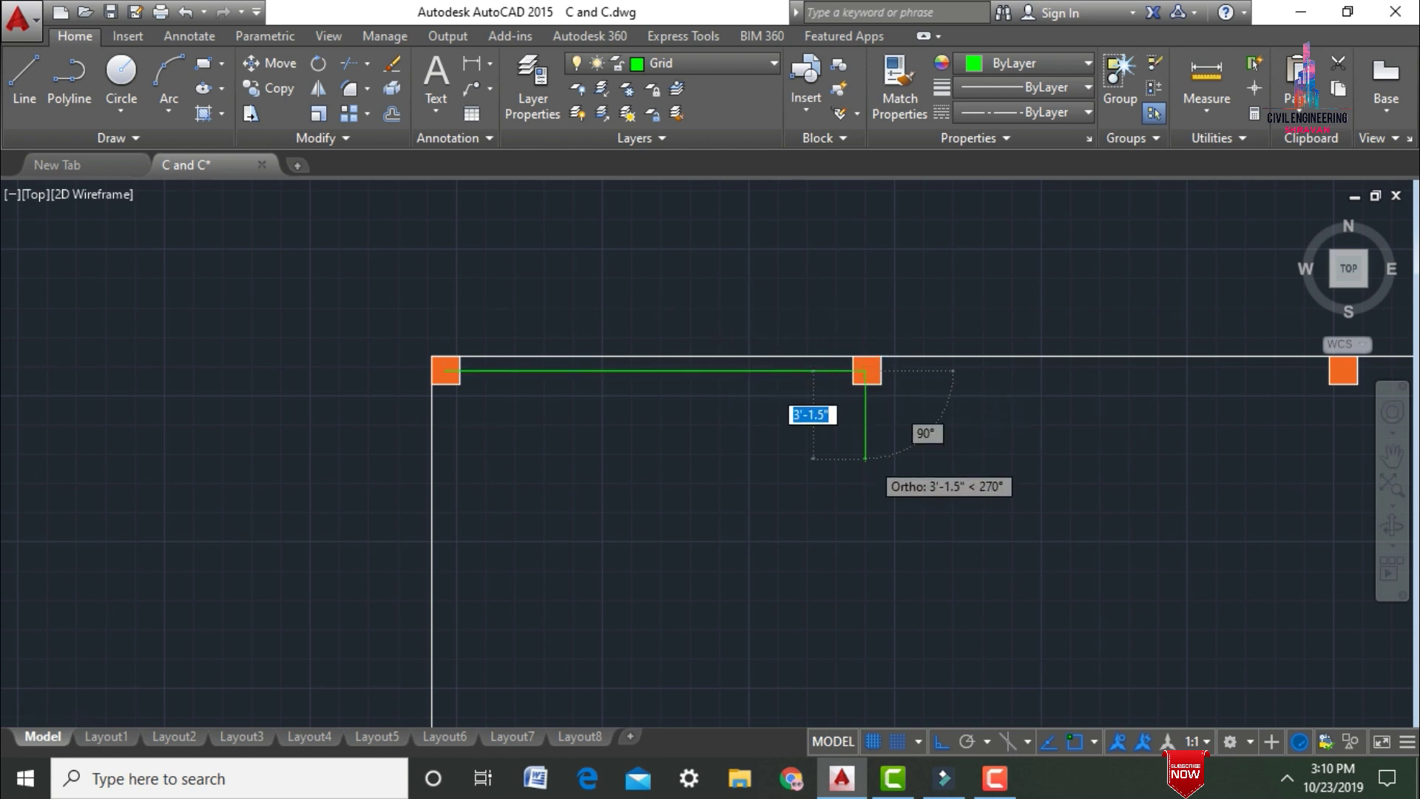
{"action": "scroll", "coordinate": [867, 459], "scroll_direction": "down", "scroll_amount": 2}
{"action": "scroll", "coordinate": [1257, 464], "scroll_direction": "up", "scroll_amount": 3}
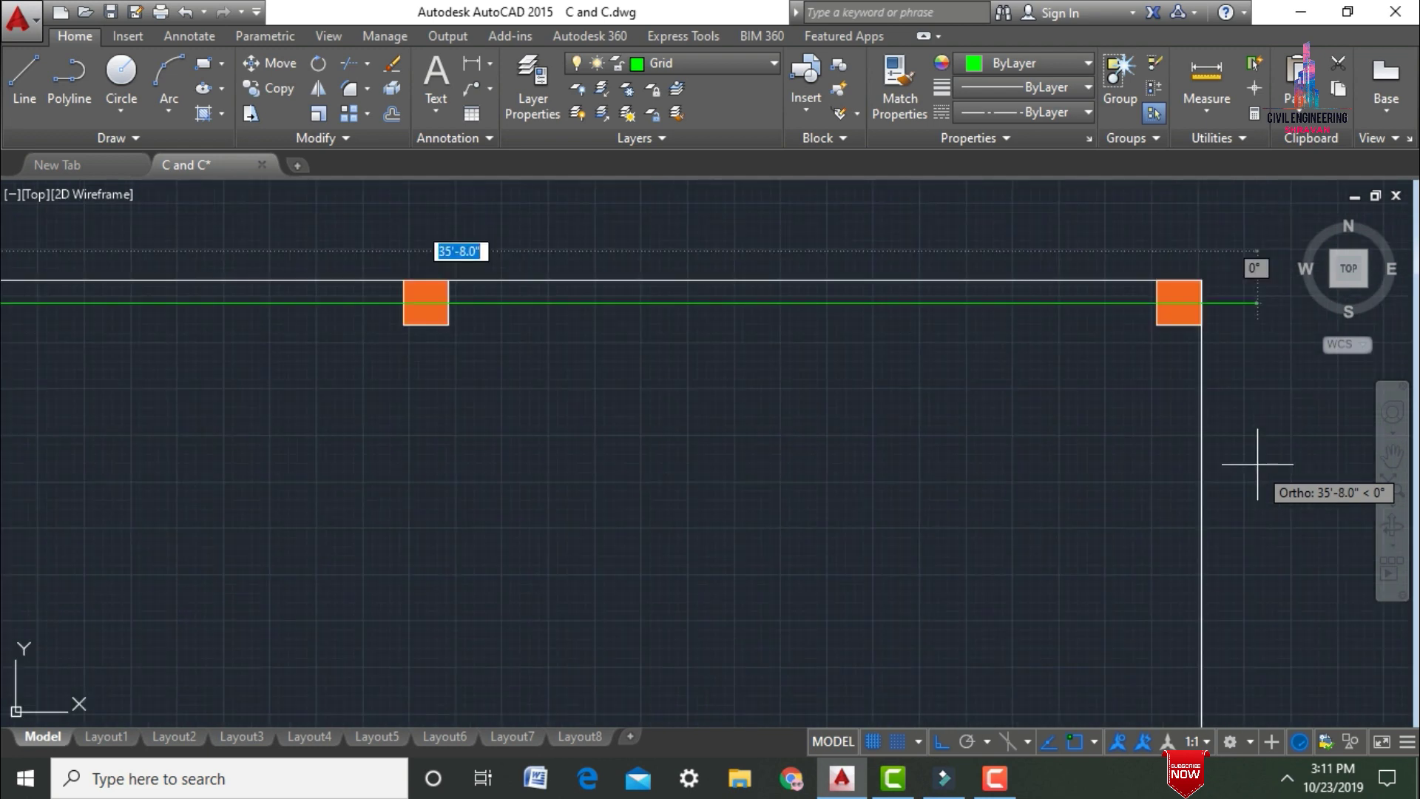
{"action": "left_click", "coordinate": [422, 302]}
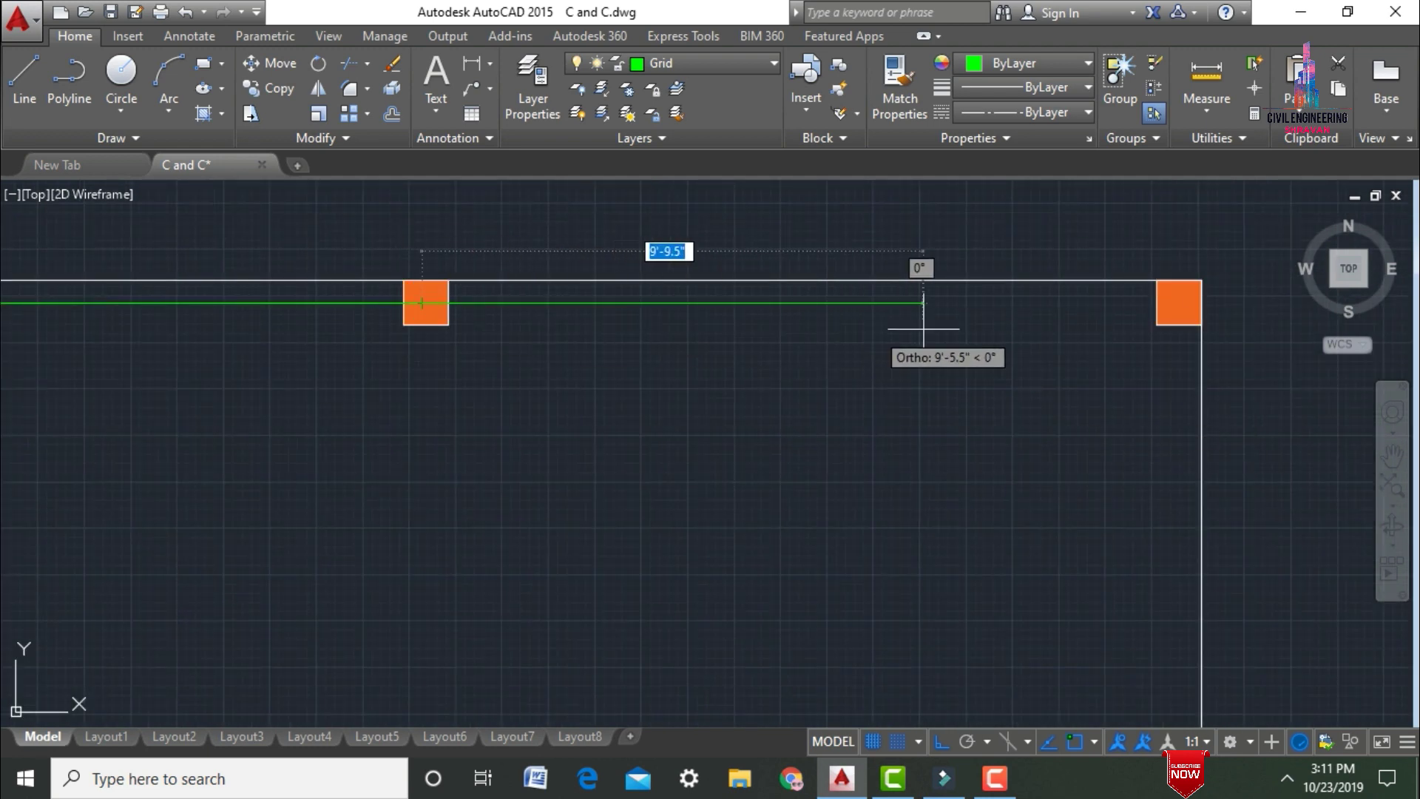
{"action": "left_click", "coordinate": [1177, 302]}
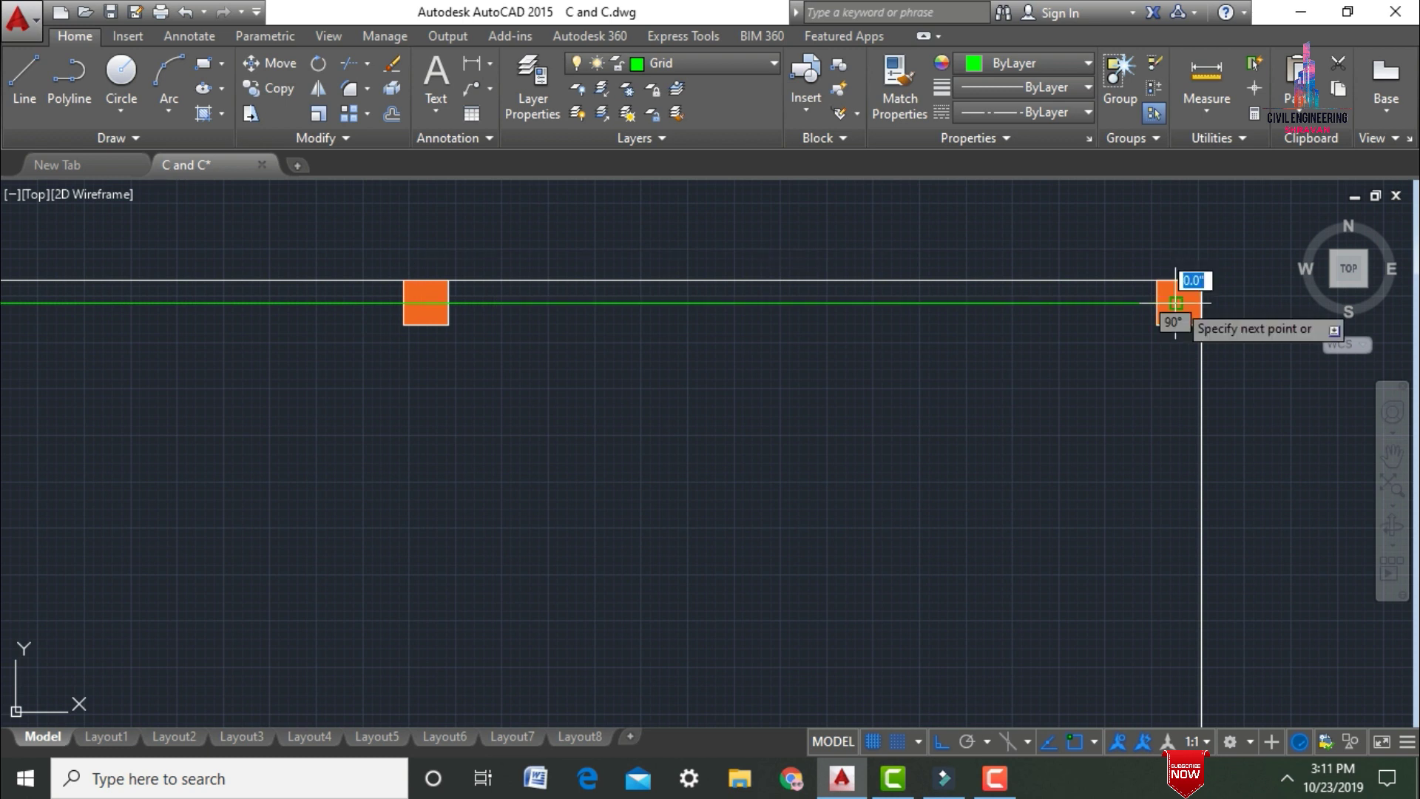
Step: Draw a vertical grid line down through the centres of the three columns on the plan's right side
{"action": "scroll", "coordinate": [1177, 301], "scroll_direction": "down", "scroll_amount": 4}
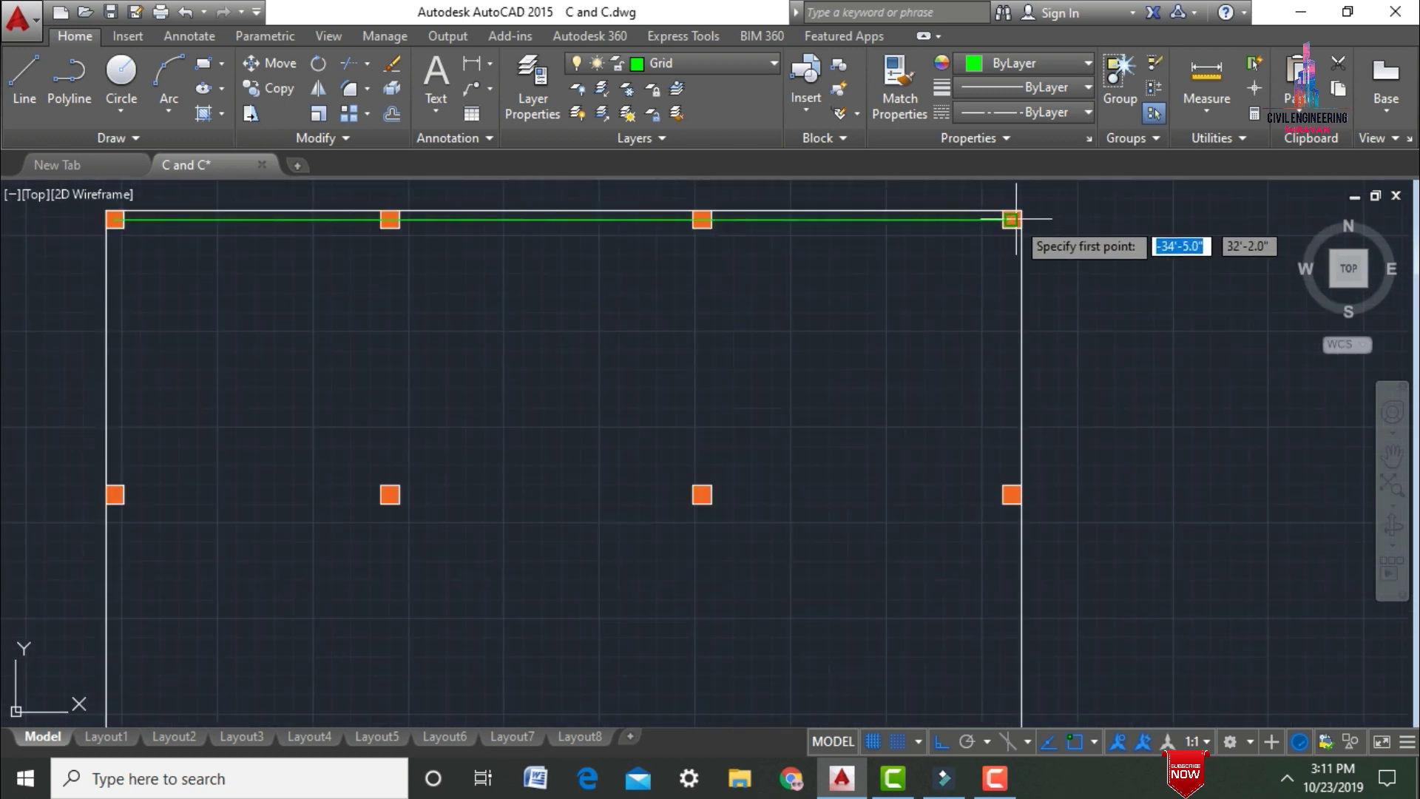
{"action": "left_click", "coordinate": [1011, 219]}
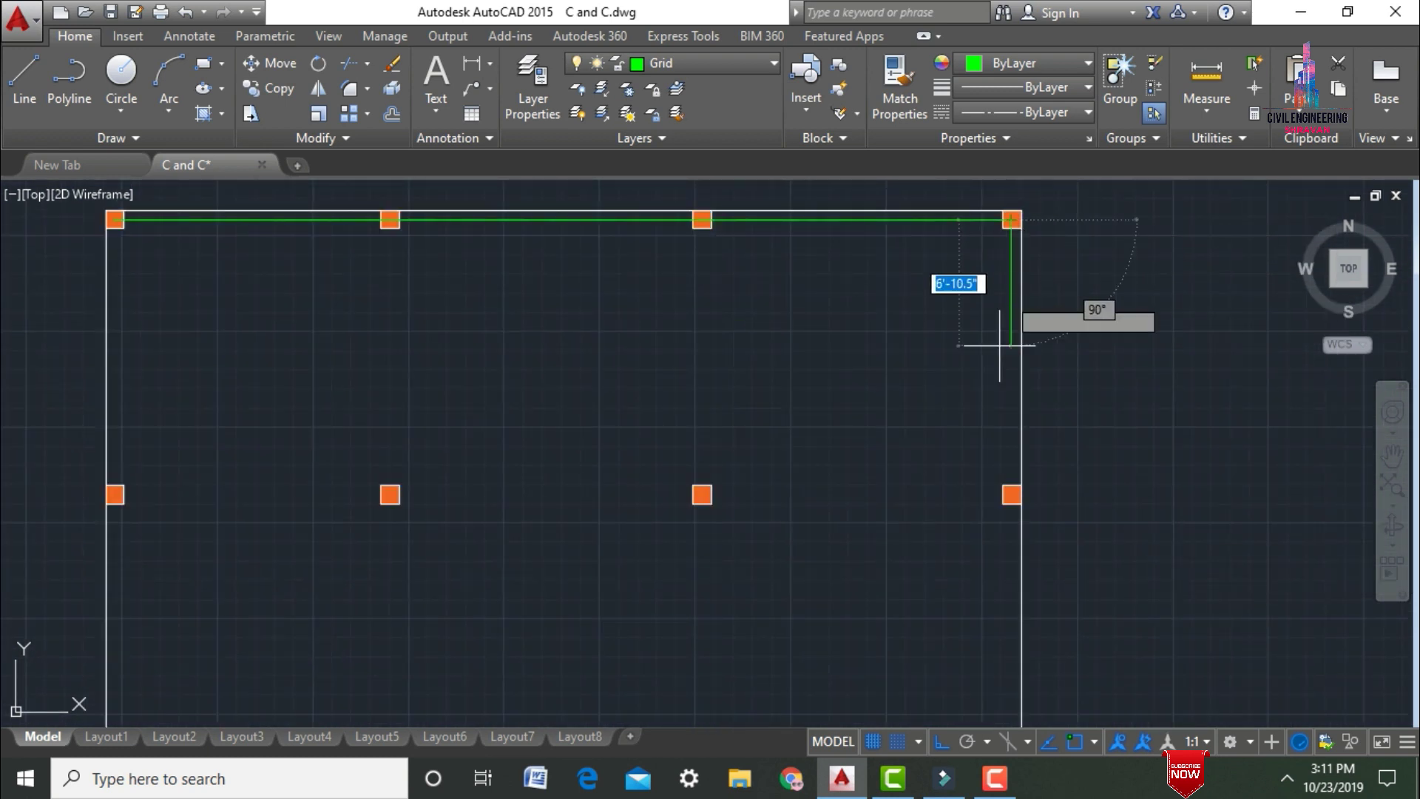
{"action": "left_click", "coordinate": [1011, 495]}
{"action": "scroll", "coordinate": [1008, 497], "scroll_direction": "up", "scroll_amount": 2}
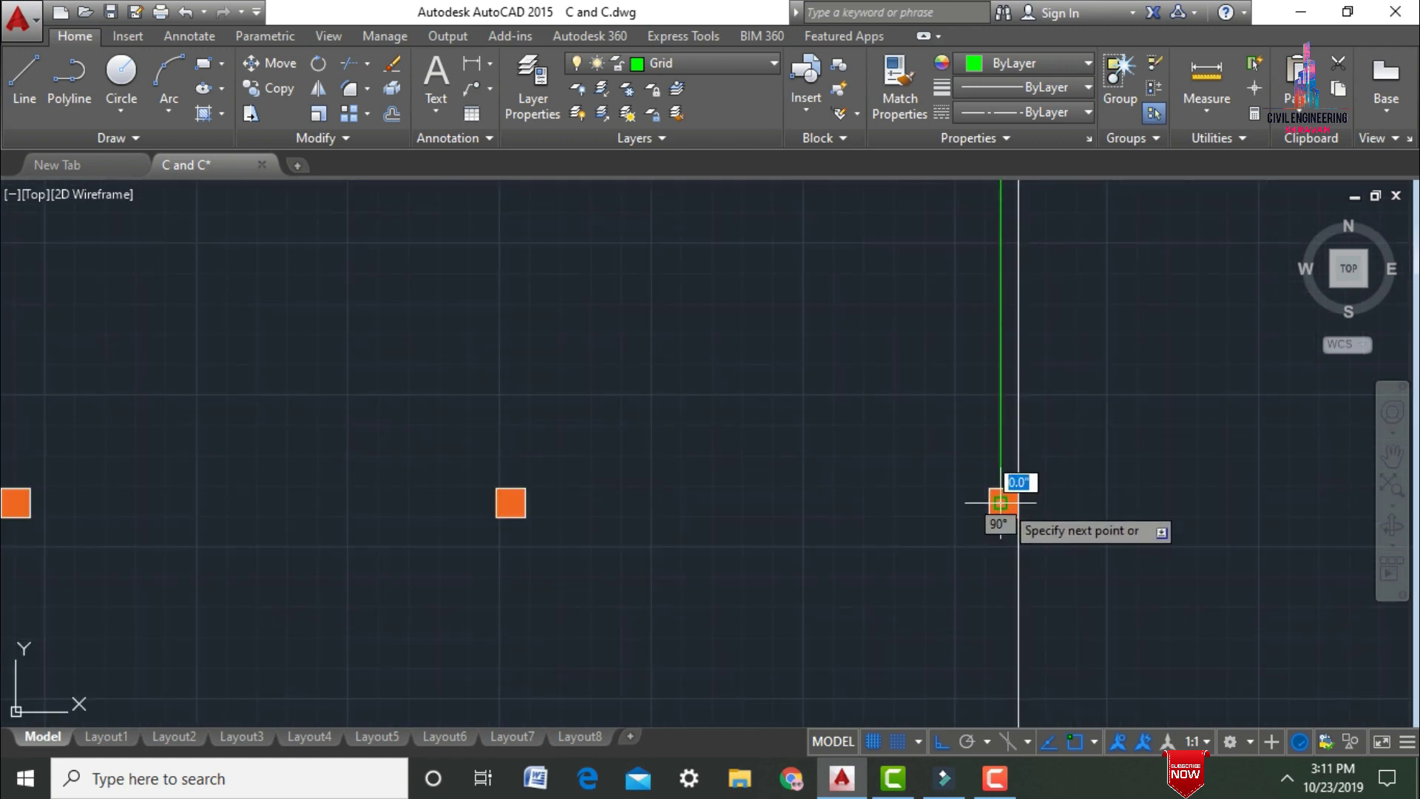
{"action": "scroll", "coordinate": [1008, 497], "scroll_direction": "down", "scroll_amount": 4}
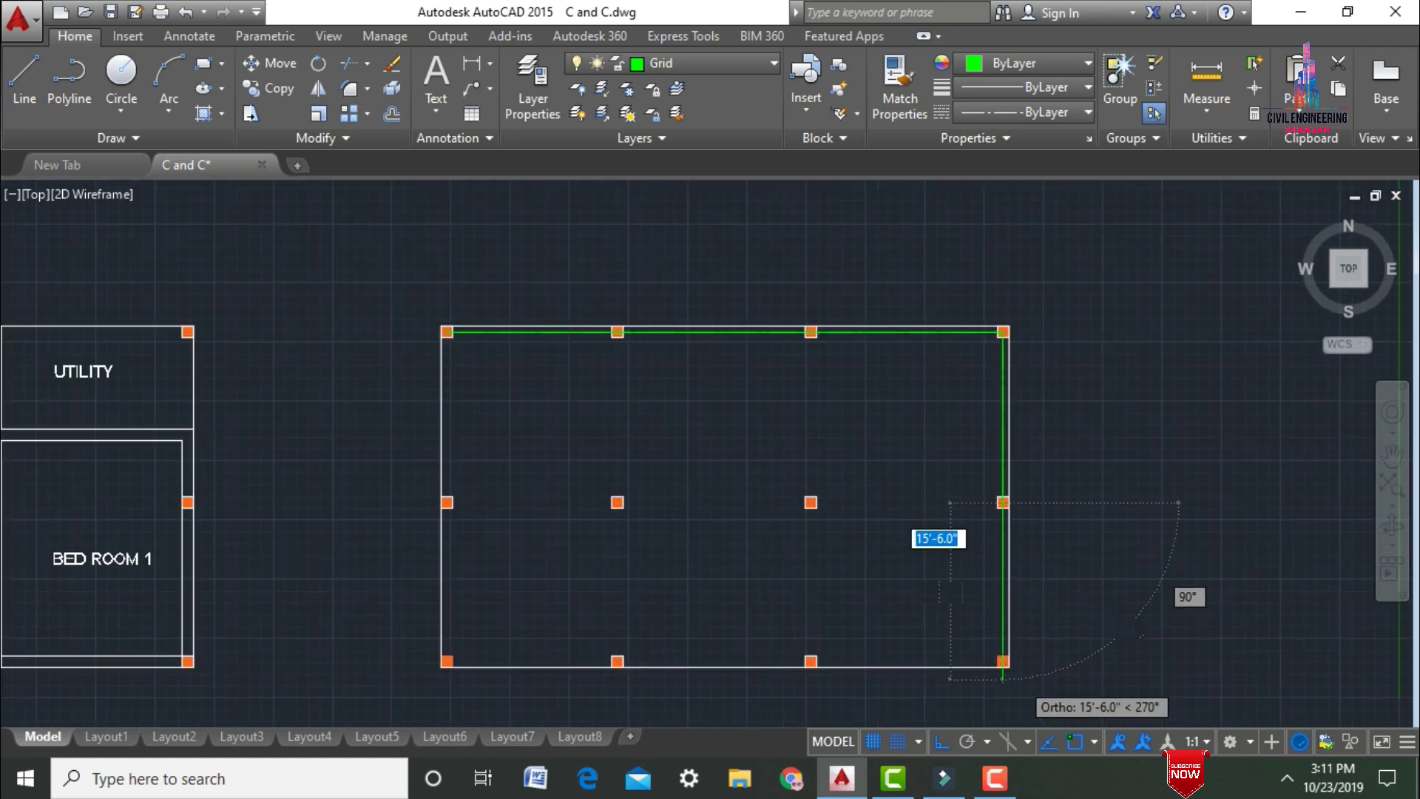
{"action": "scroll", "coordinate": [929, 598], "scroll_direction": "up", "scroll_amount": 5}
{"action": "left_click", "coordinate": [905, 567]}
Step: Continue the grid line through the centres of the lower row's four columns, ending at the plan's lower-left column
{"action": "scroll", "coordinate": [903, 568], "scroll_direction": "down", "scroll_amount": 5}
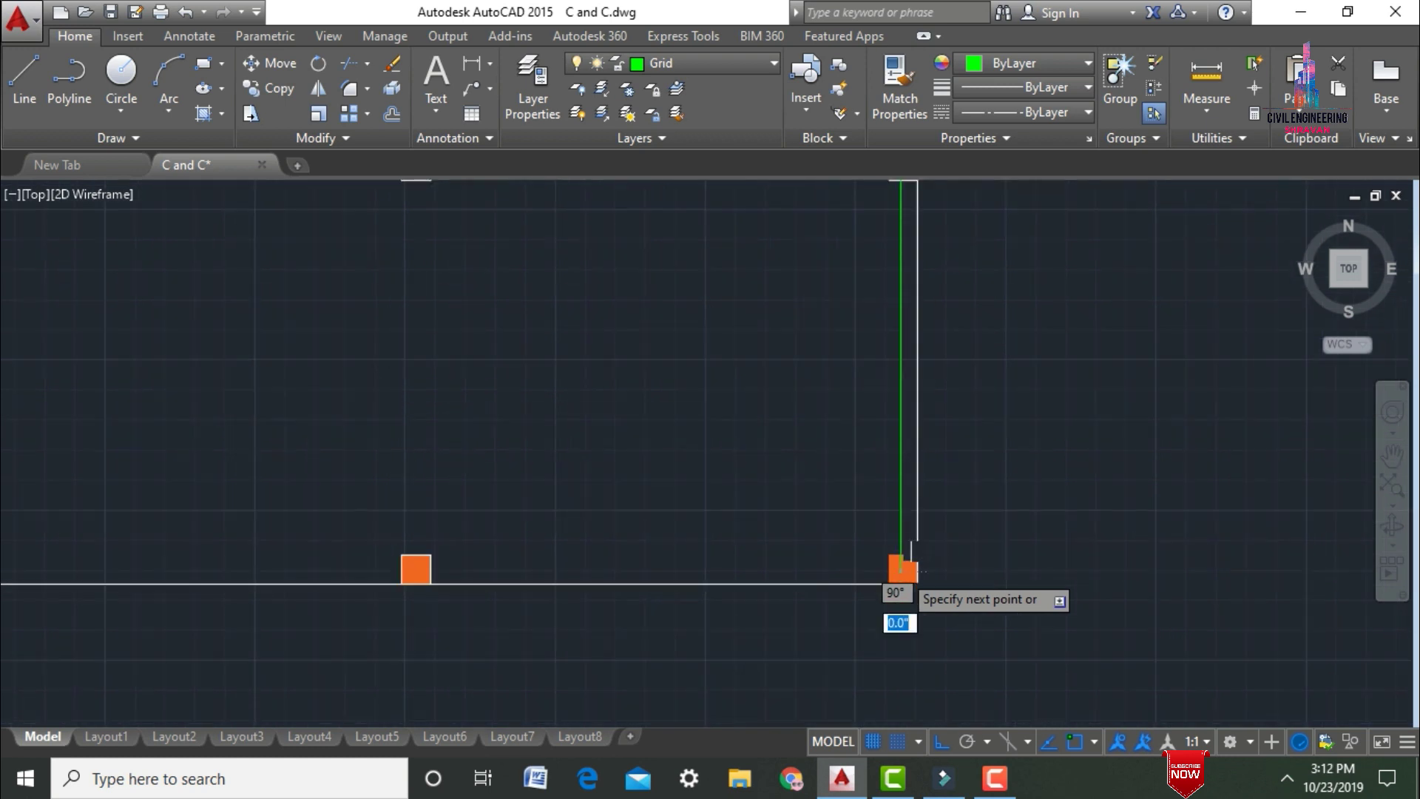
{"action": "scroll", "coordinate": [591, 571], "scroll_direction": "up", "scroll_amount": 5}
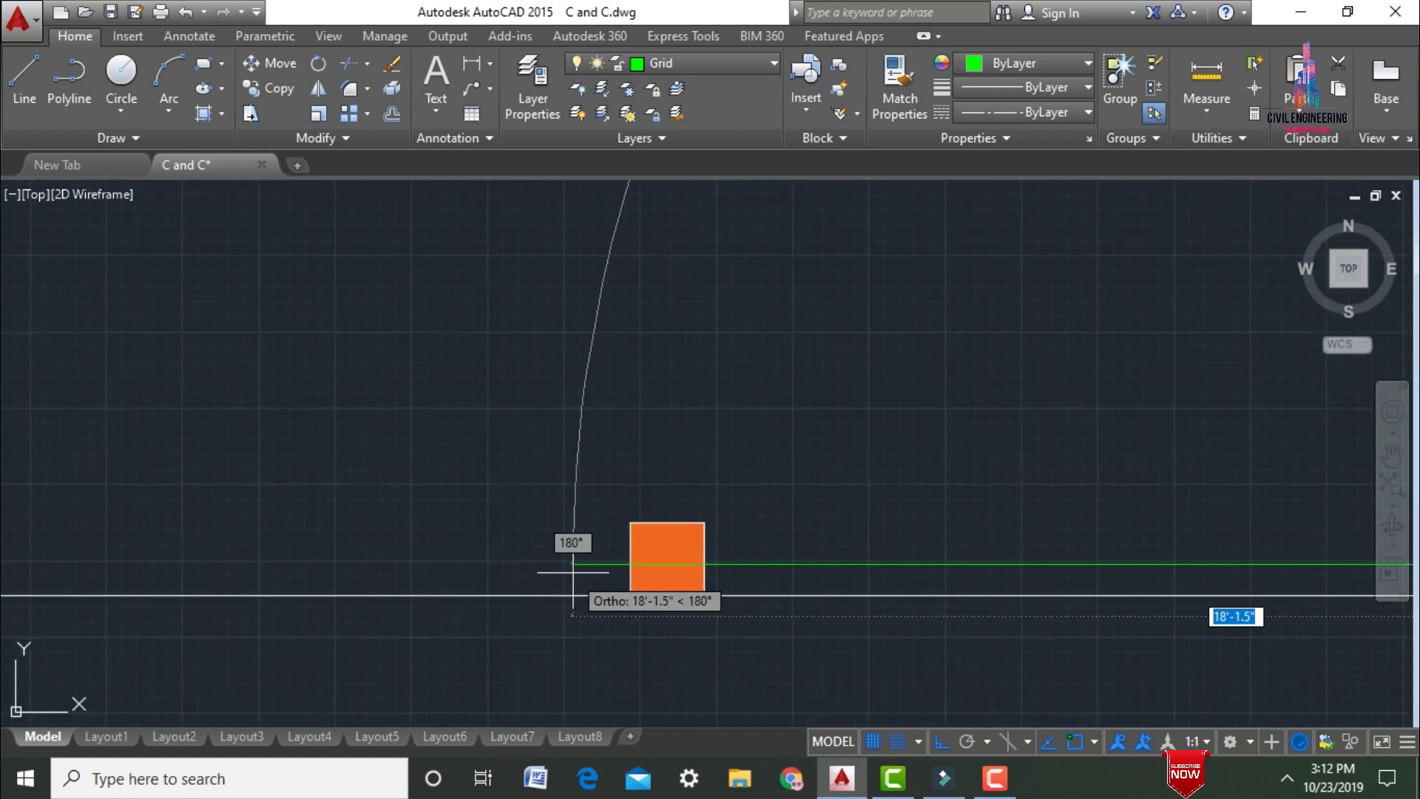
{"action": "left_click", "coordinate": [665, 560]}
{"action": "scroll", "coordinate": [665, 560], "scroll_direction": "down", "scroll_amount": 5}
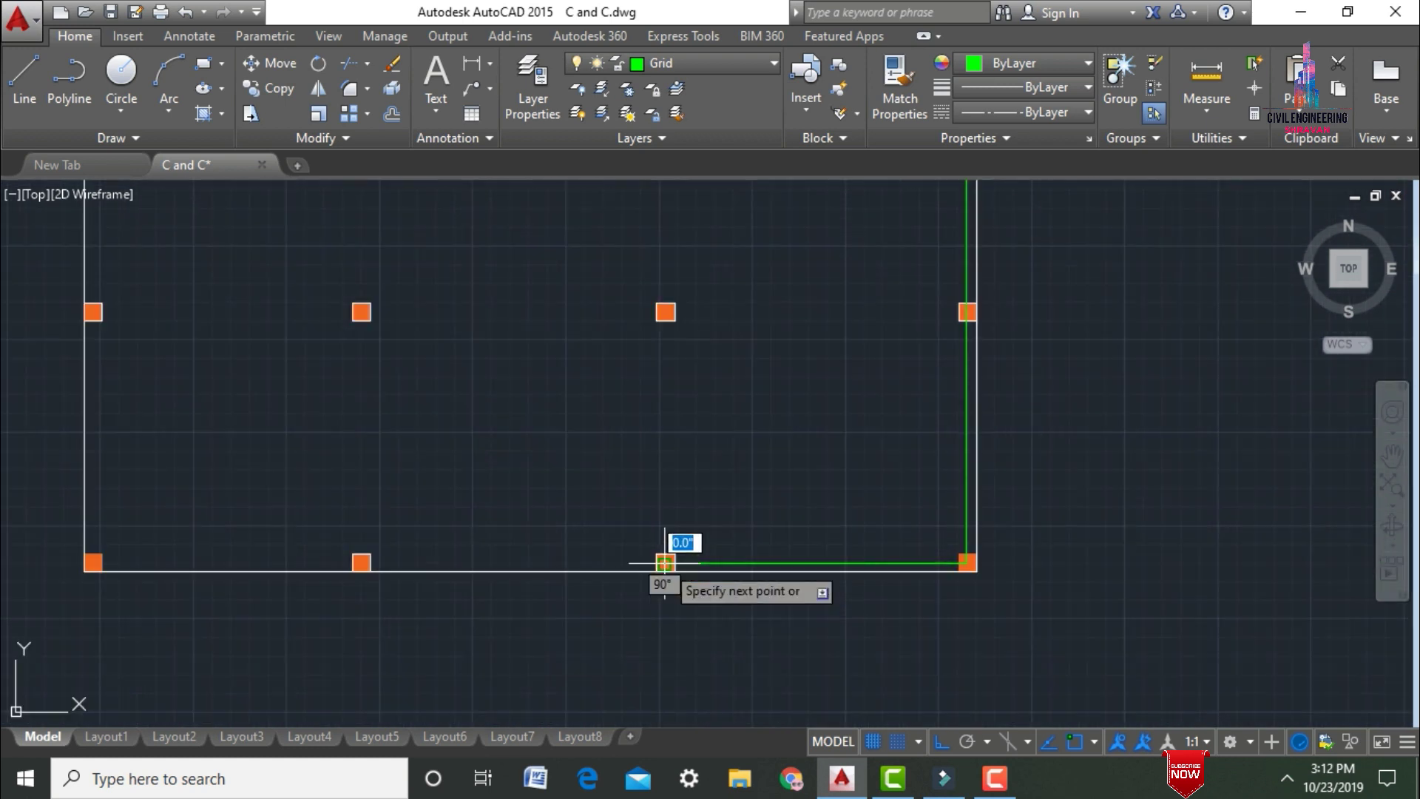
{"action": "scroll", "coordinate": [206, 564], "scroll_direction": "up", "scroll_amount": 5}
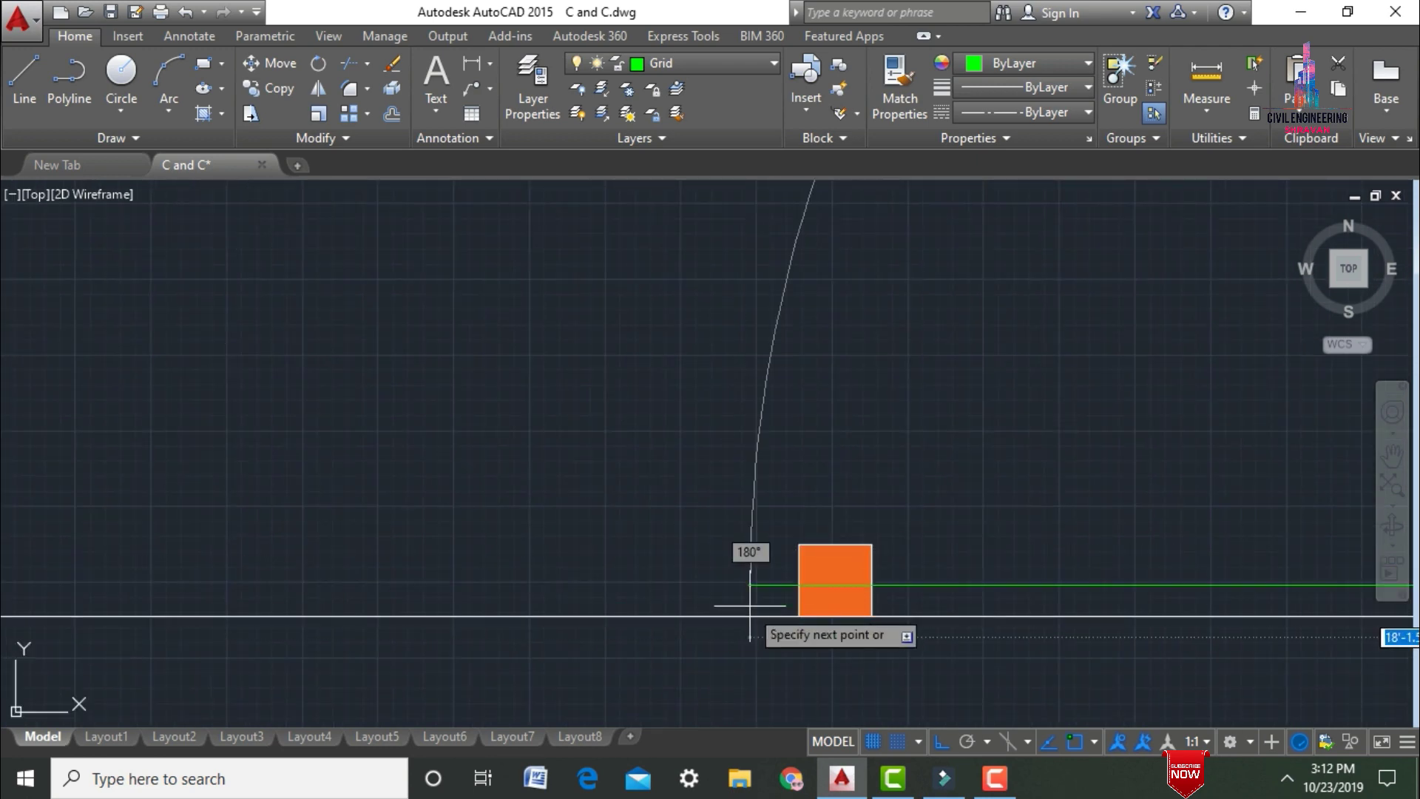
{"action": "left_click", "coordinate": [814, 587]}
{"action": "scroll", "coordinate": [834, 584], "scroll_direction": "down", "scroll_amount": 5}
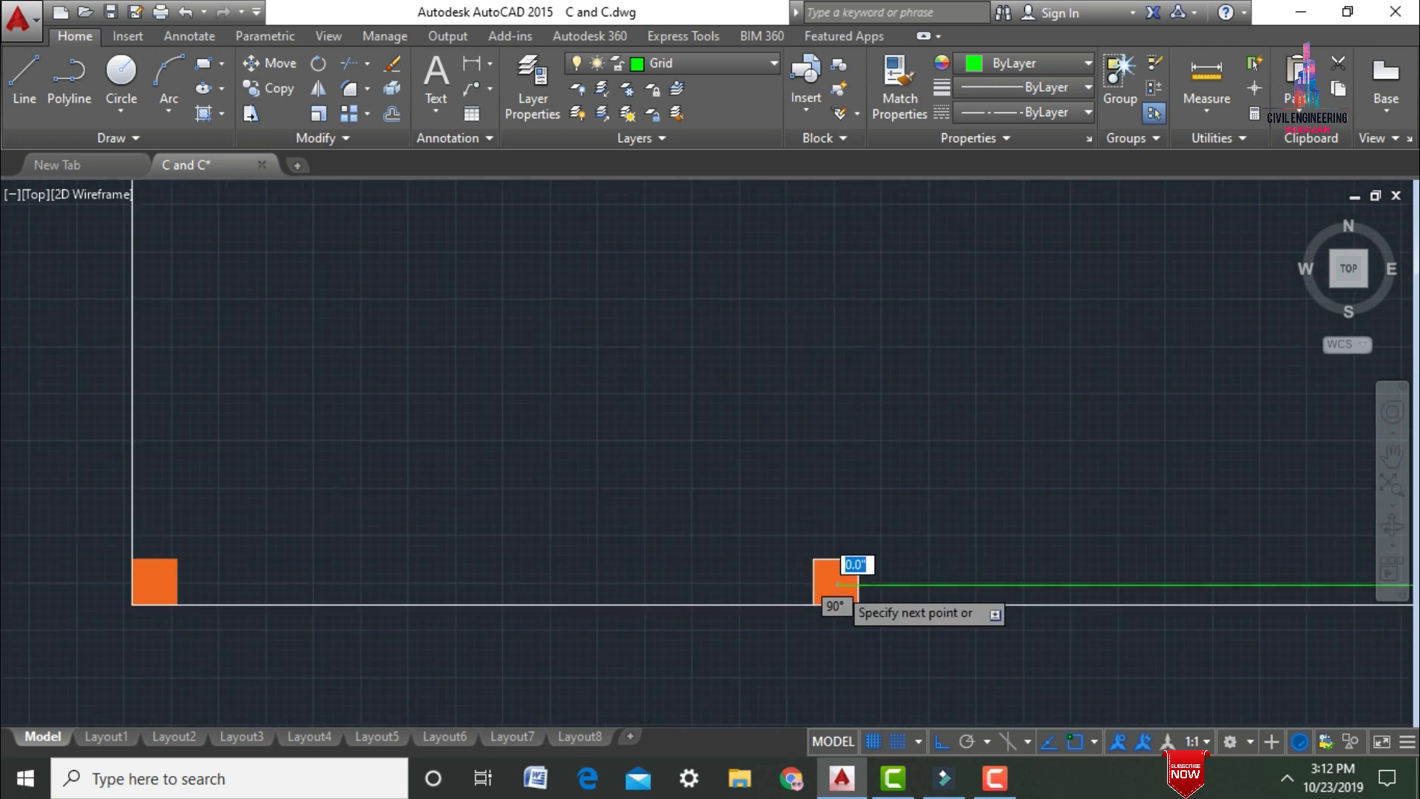
{"action": "scroll", "coordinate": [359, 573], "scroll_direction": "up", "scroll_amount": 5}
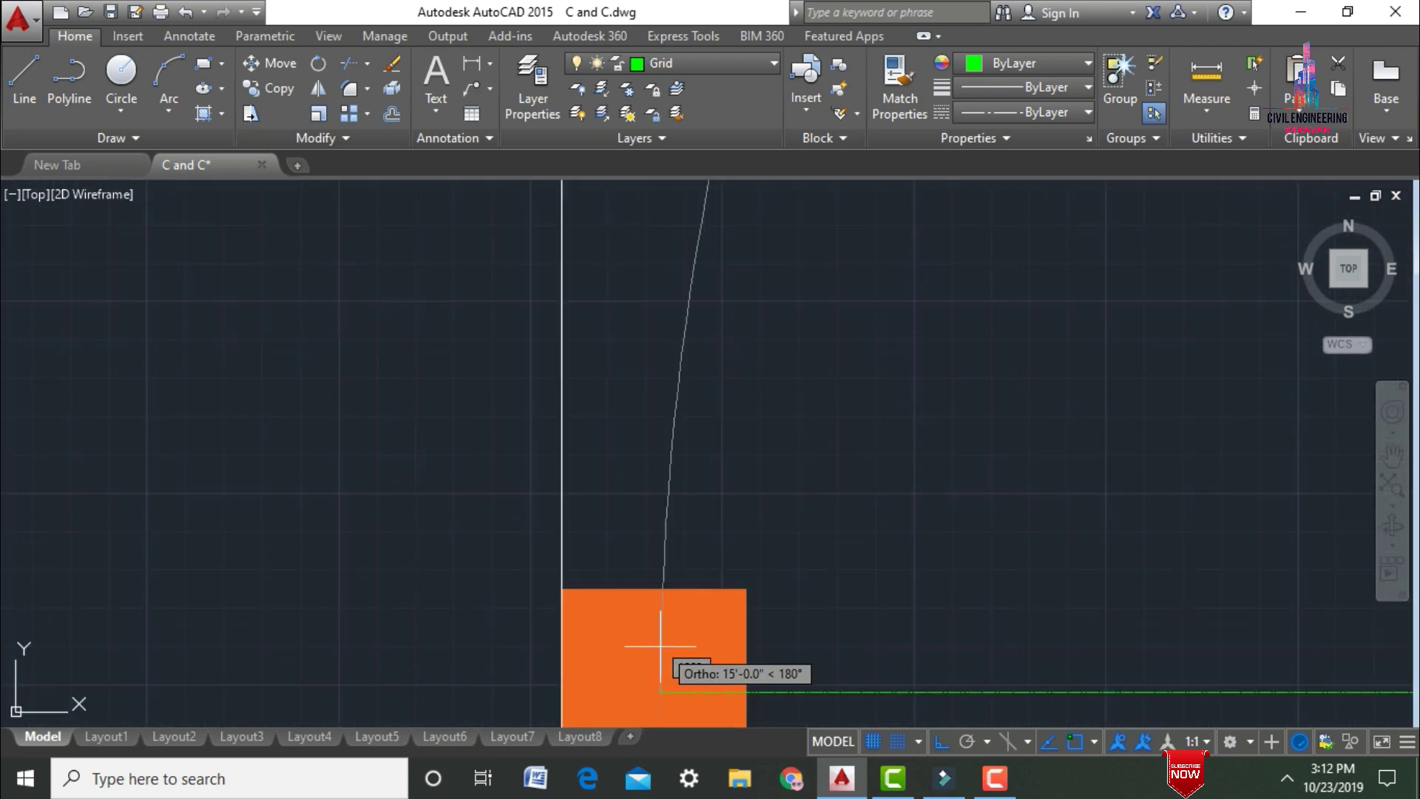
Step: Continue the grid line up through the left-side column centres to the upper-left column and end the line
{"action": "scroll", "coordinate": [646, 676], "scroll_direction": "down", "scroll_amount": 8}
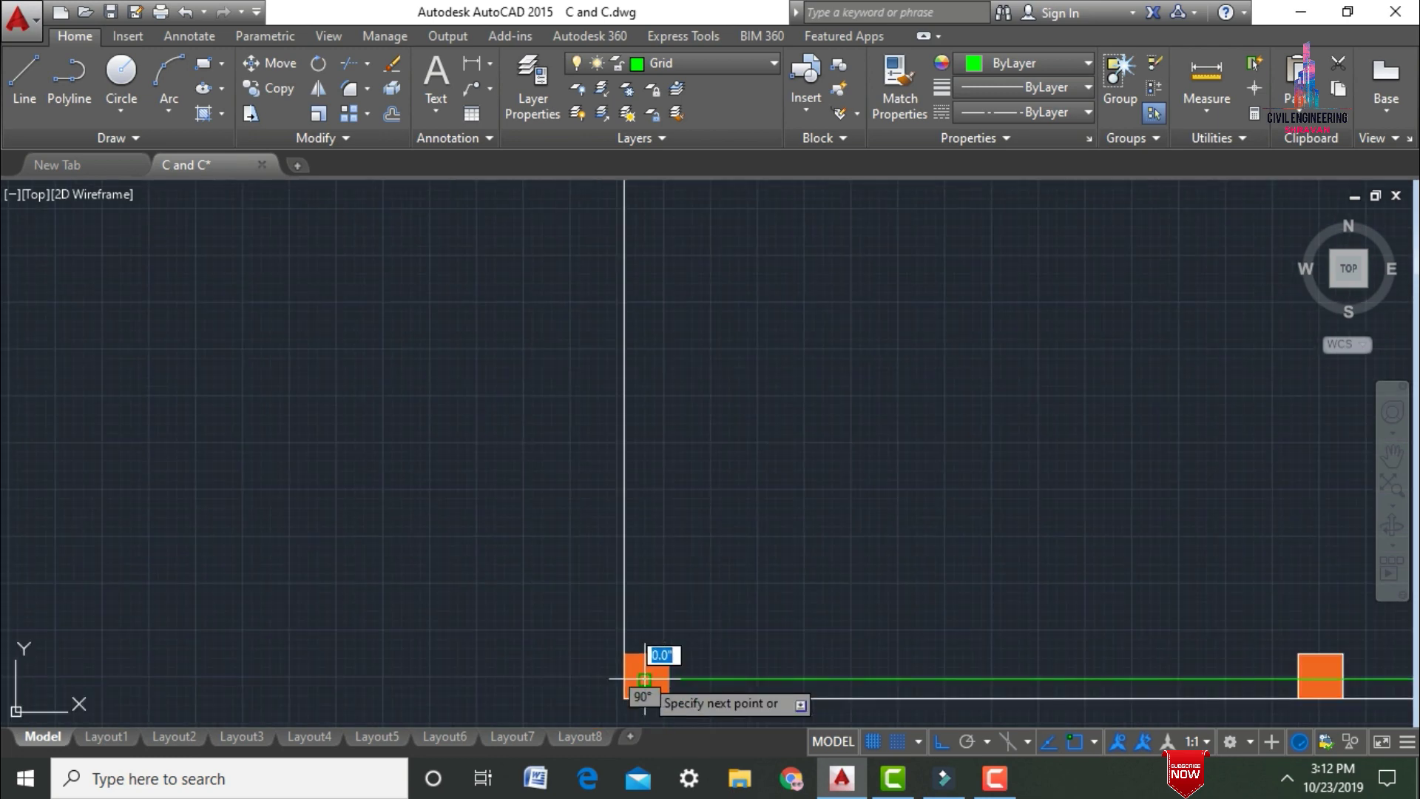
{"action": "scroll", "coordinate": [642, 446], "scroll_direction": "up", "scroll_amount": 4}
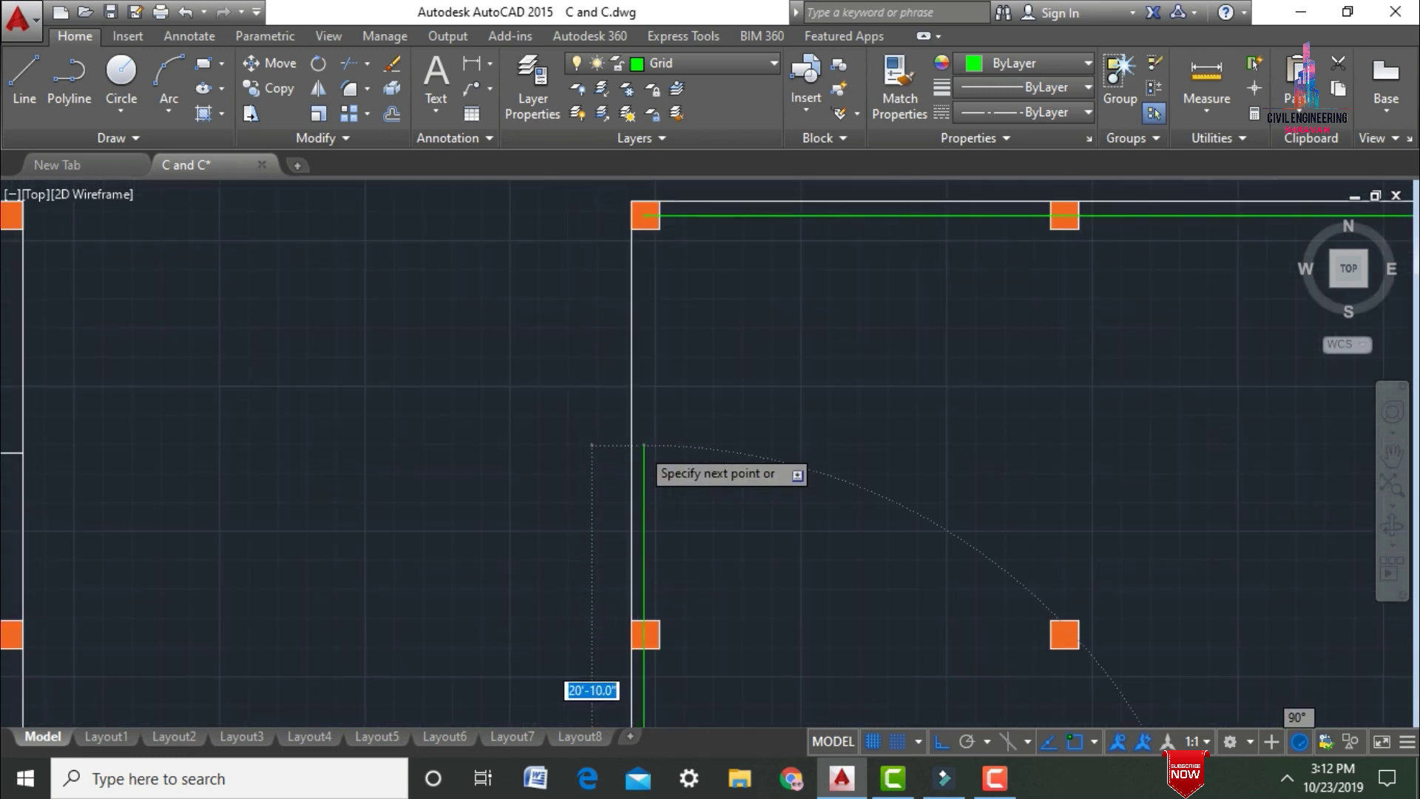
{"action": "scroll", "coordinate": [647, 477], "scroll_direction": "down", "scroll_amount": 2}
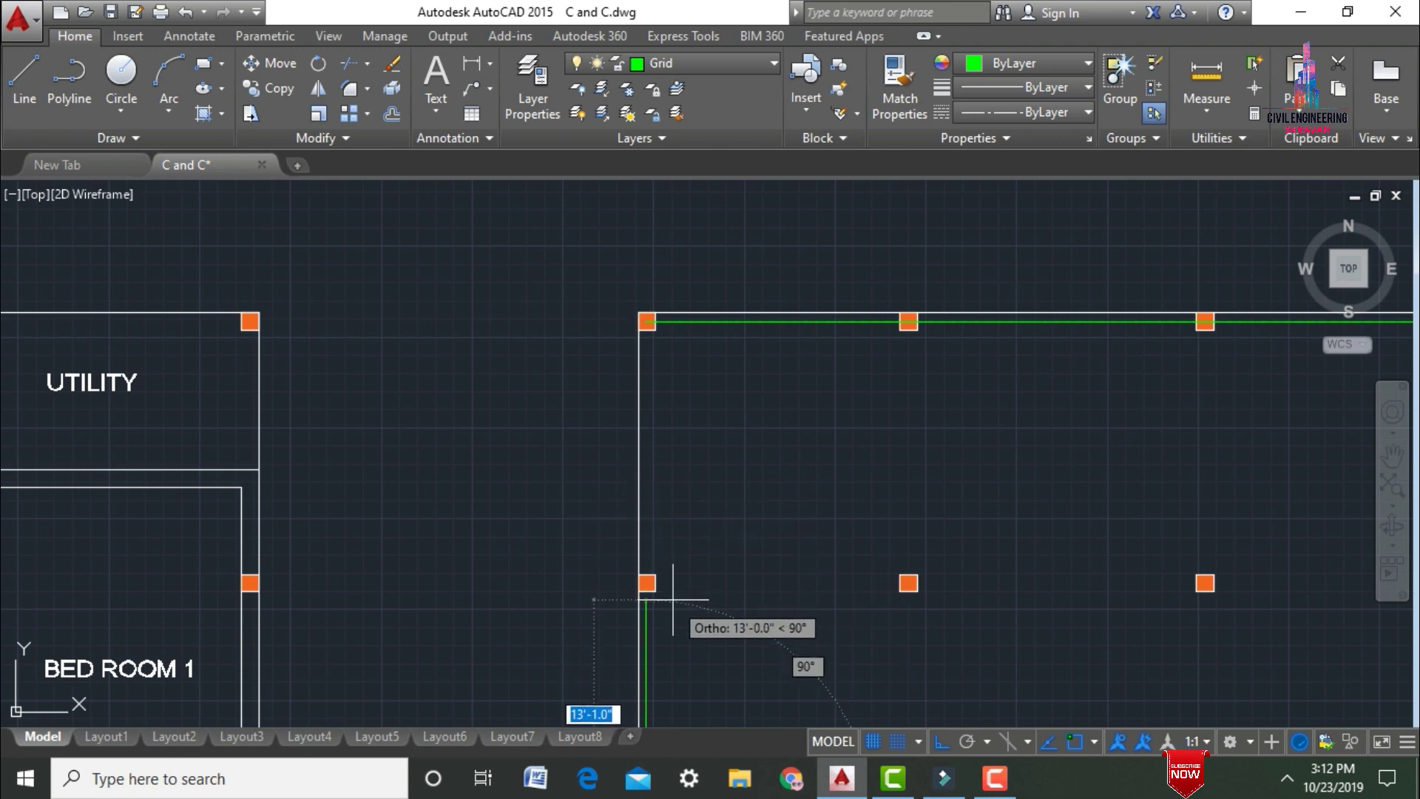
{"action": "scroll", "coordinate": [648, 582], "scroll_direction": "up", "scroll_amount": 6}
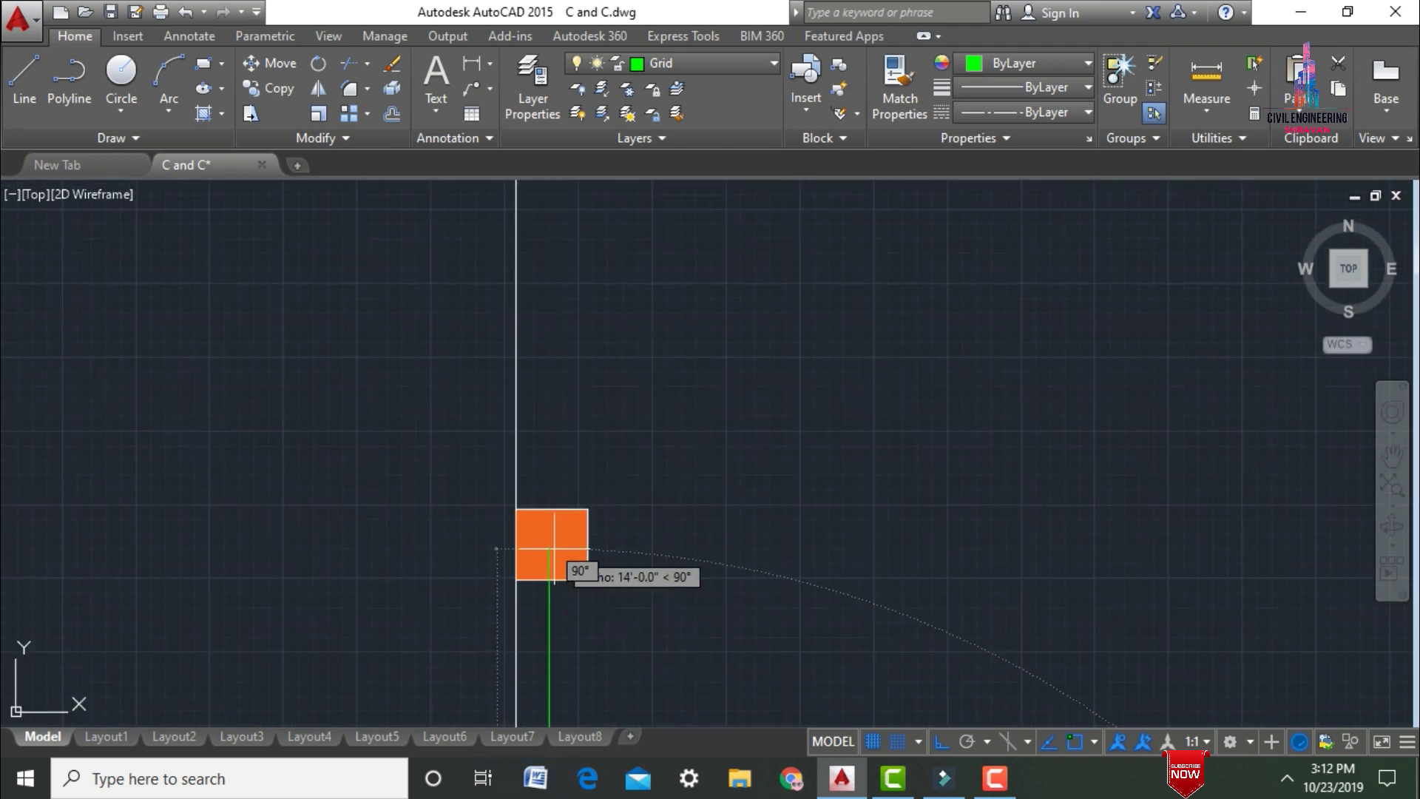
{"action": "scroll", "coordinate": [551, 544], "scroll_direction": "down", "scroll_amount": 6}
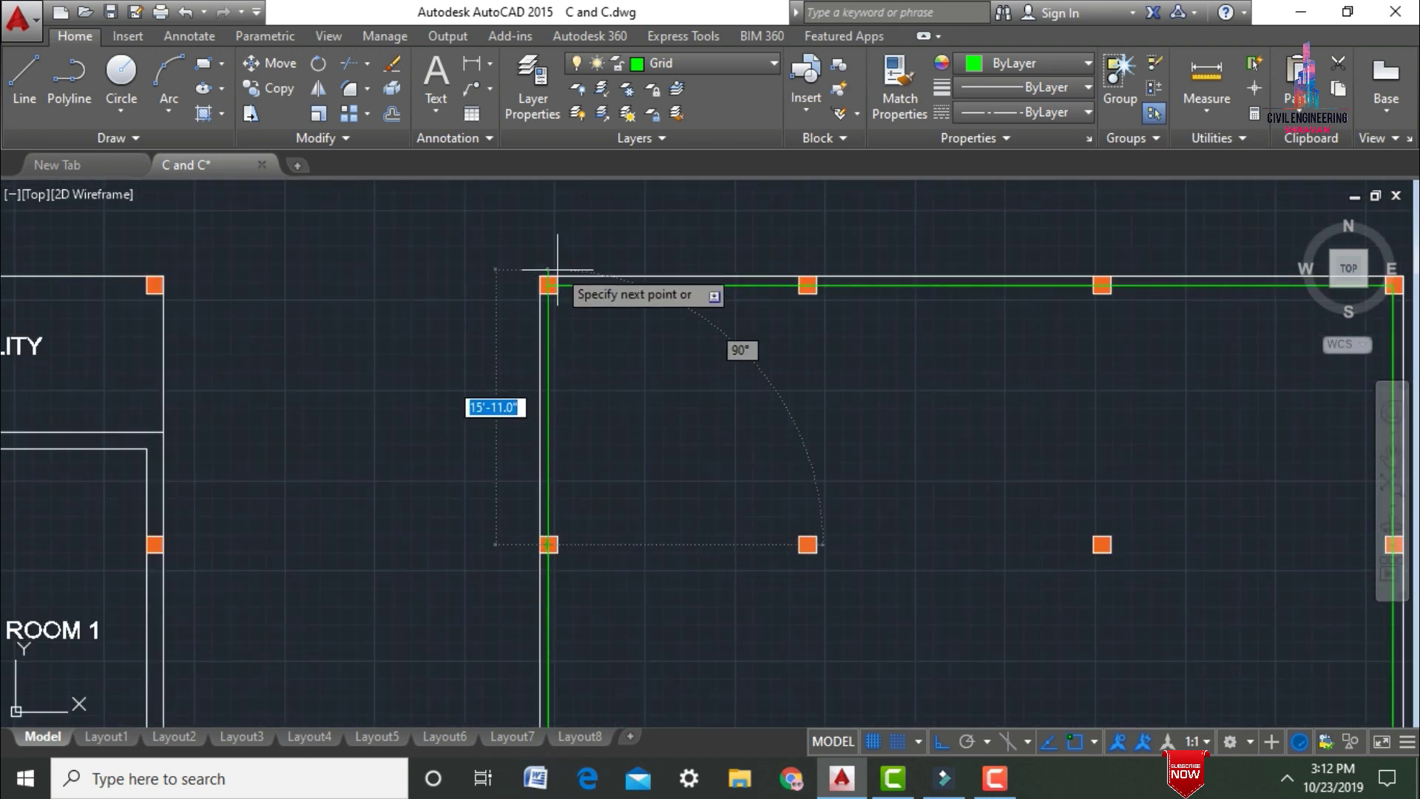
{"action": "scroll", "coordinate": [548, 285], "scroll_direction": "up", "scroll_amount": 6}
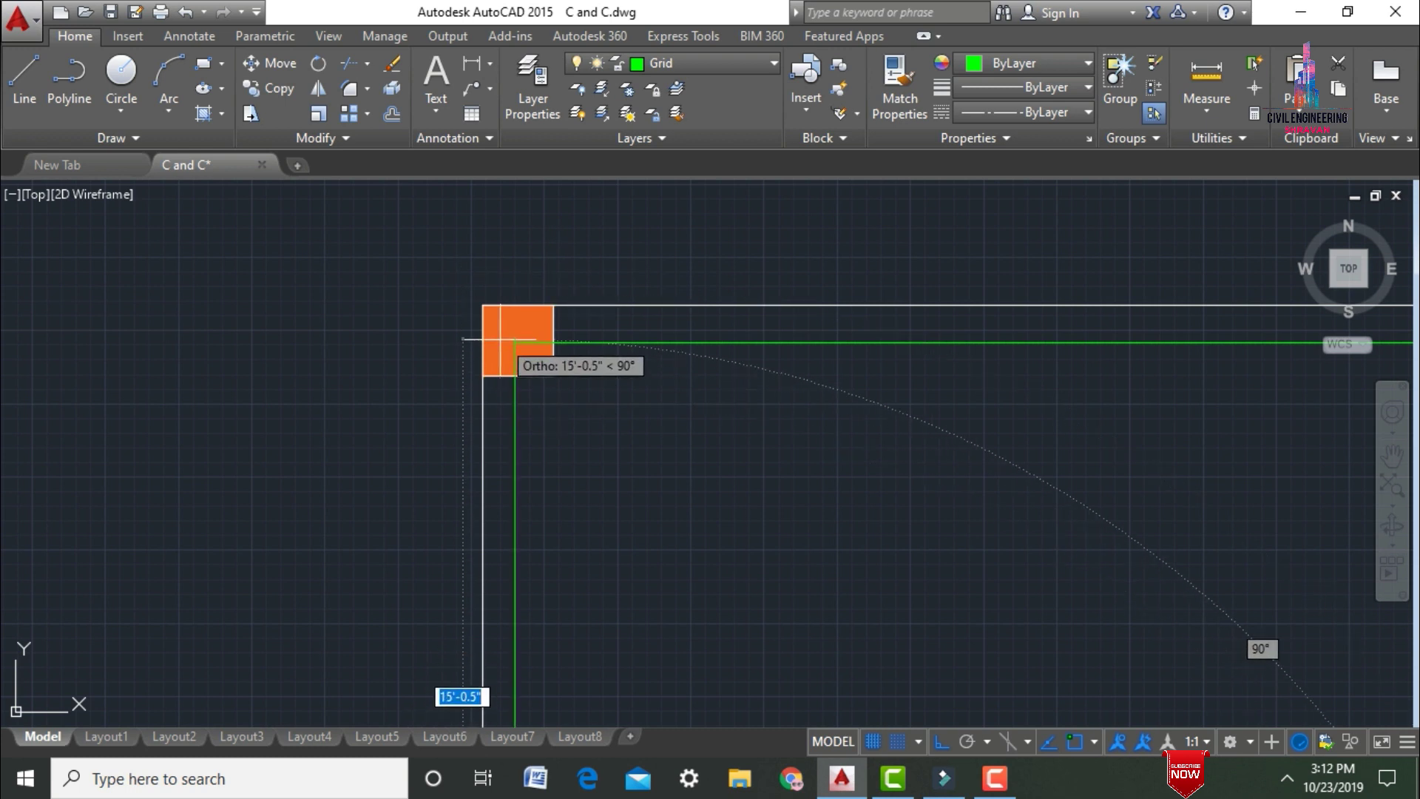
{"action": "left_click", "coordinate": [511, 338]}
{"action": "key", "text": "Escape"}
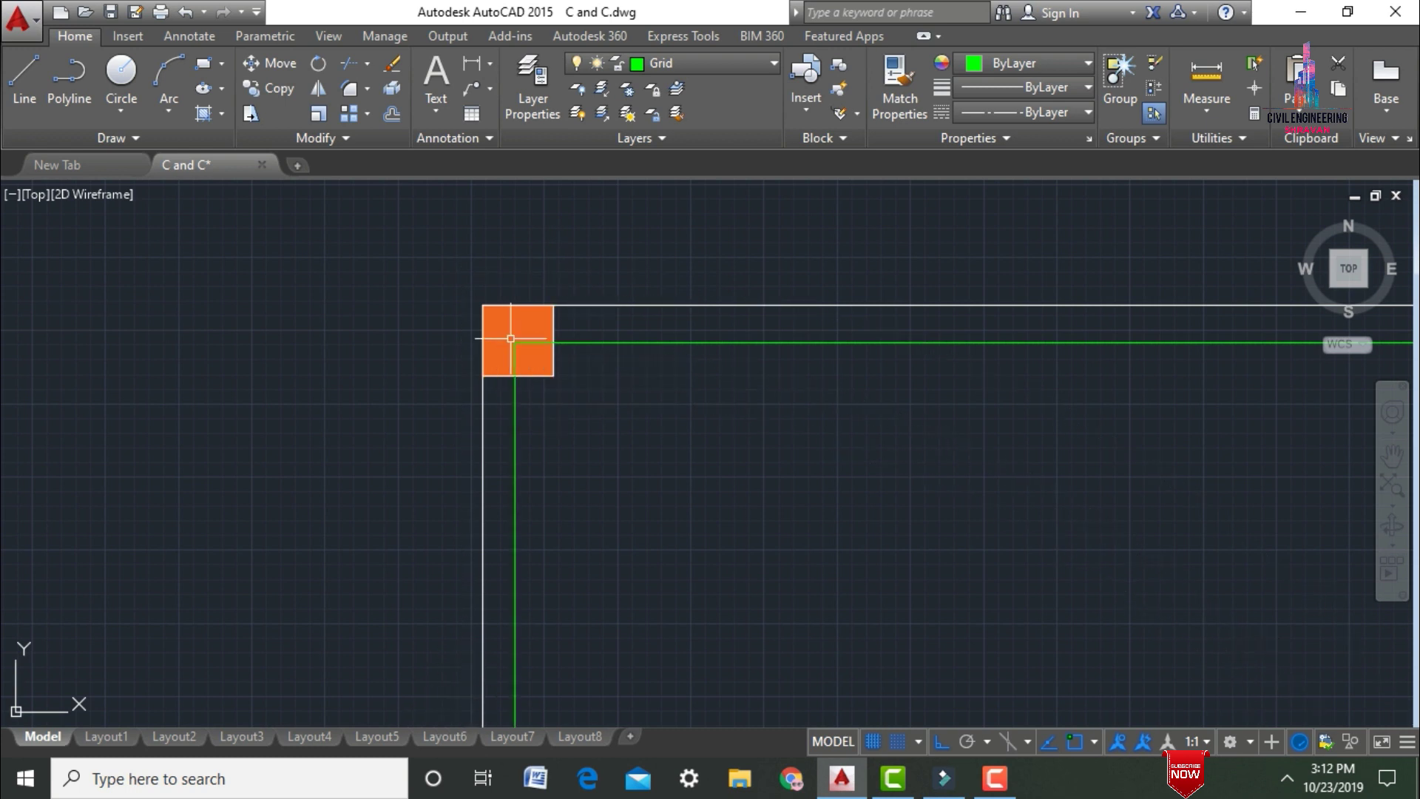
Step: Draw a vertical grid line through the centres of the three columns in the second column line from the plan's left
{"action": "scroll", "coordinate": [511, 339], "scroll_direction": "down", "scroll_amount": 8}
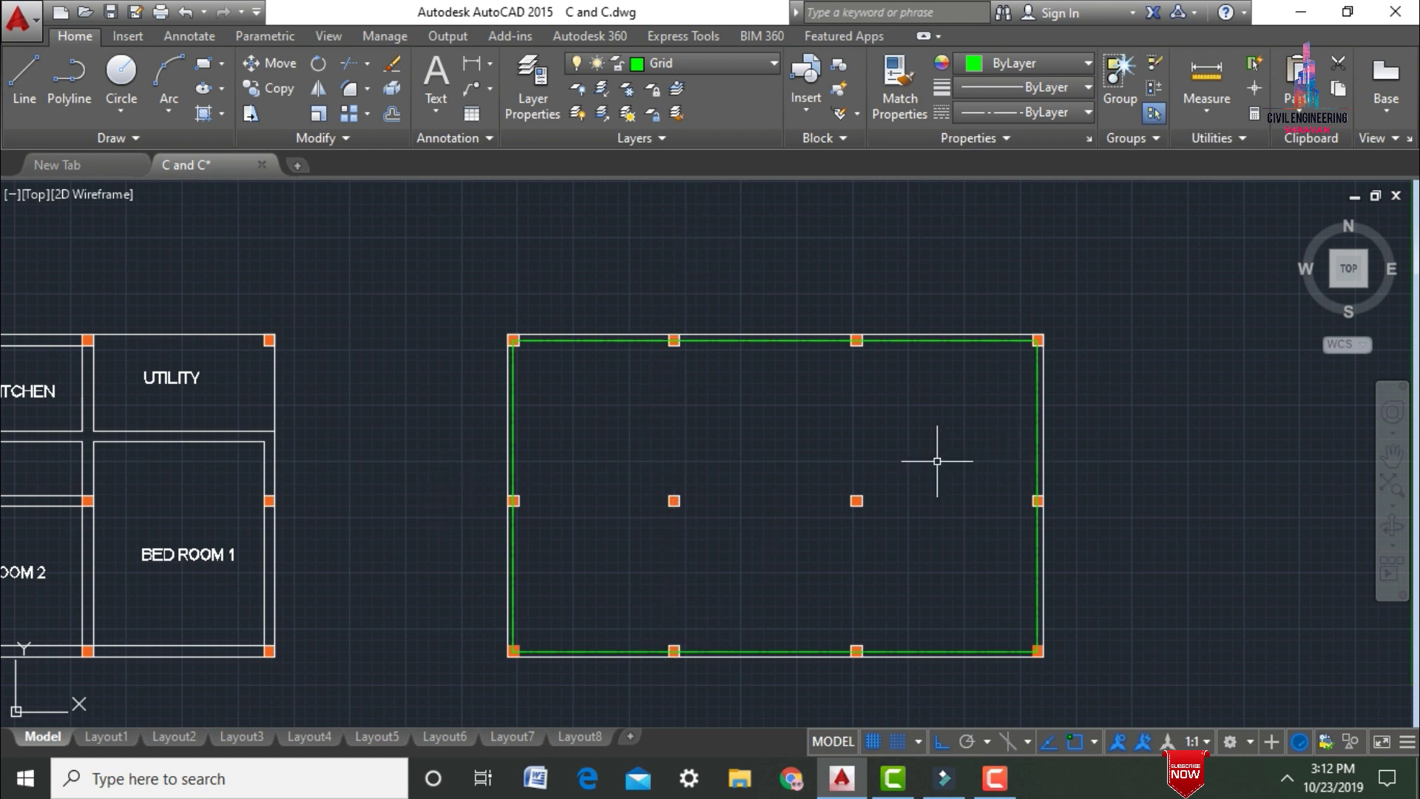
{"action": "type", "text": "l"}
{"action": "key", "text": "Return"}
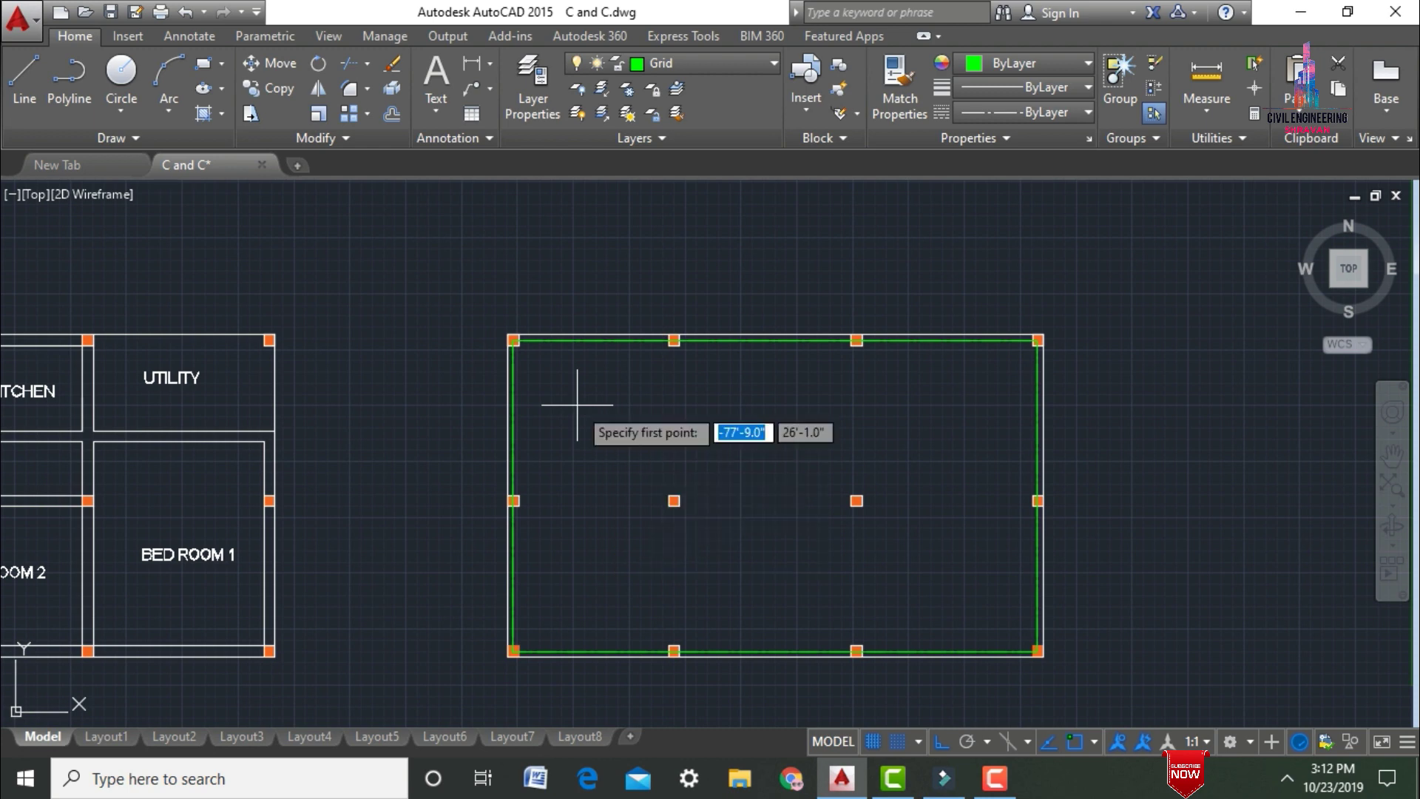
{"action": "scroll", "coordinate": [678, 340], "scroll_direction": "up", "scroll_amount": 5}
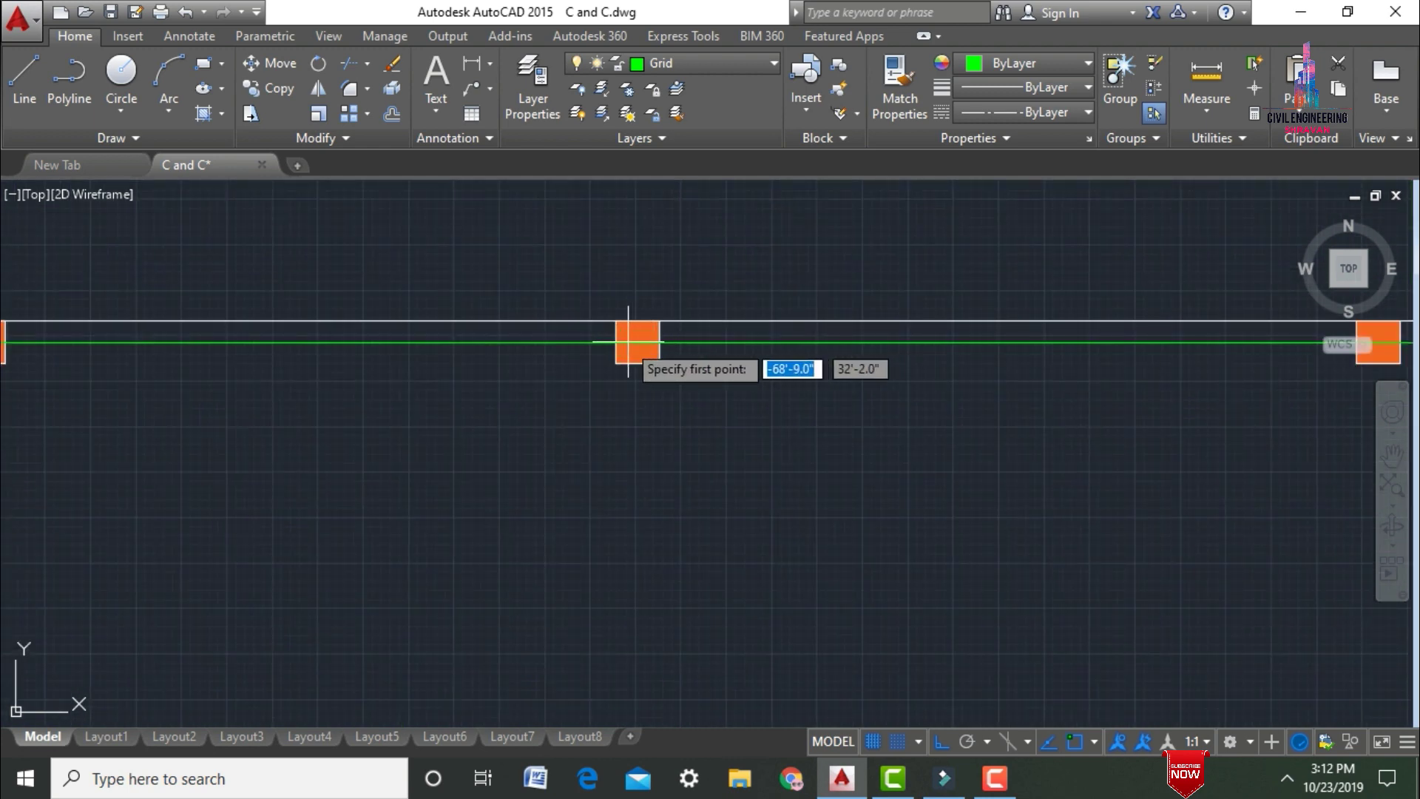
{"action": "left_click", "coordinate": [673, 340]}
{"action": "scroll", "coordinate": [635, 342], "scroll_direction": "down", "scroll_amount": 5}
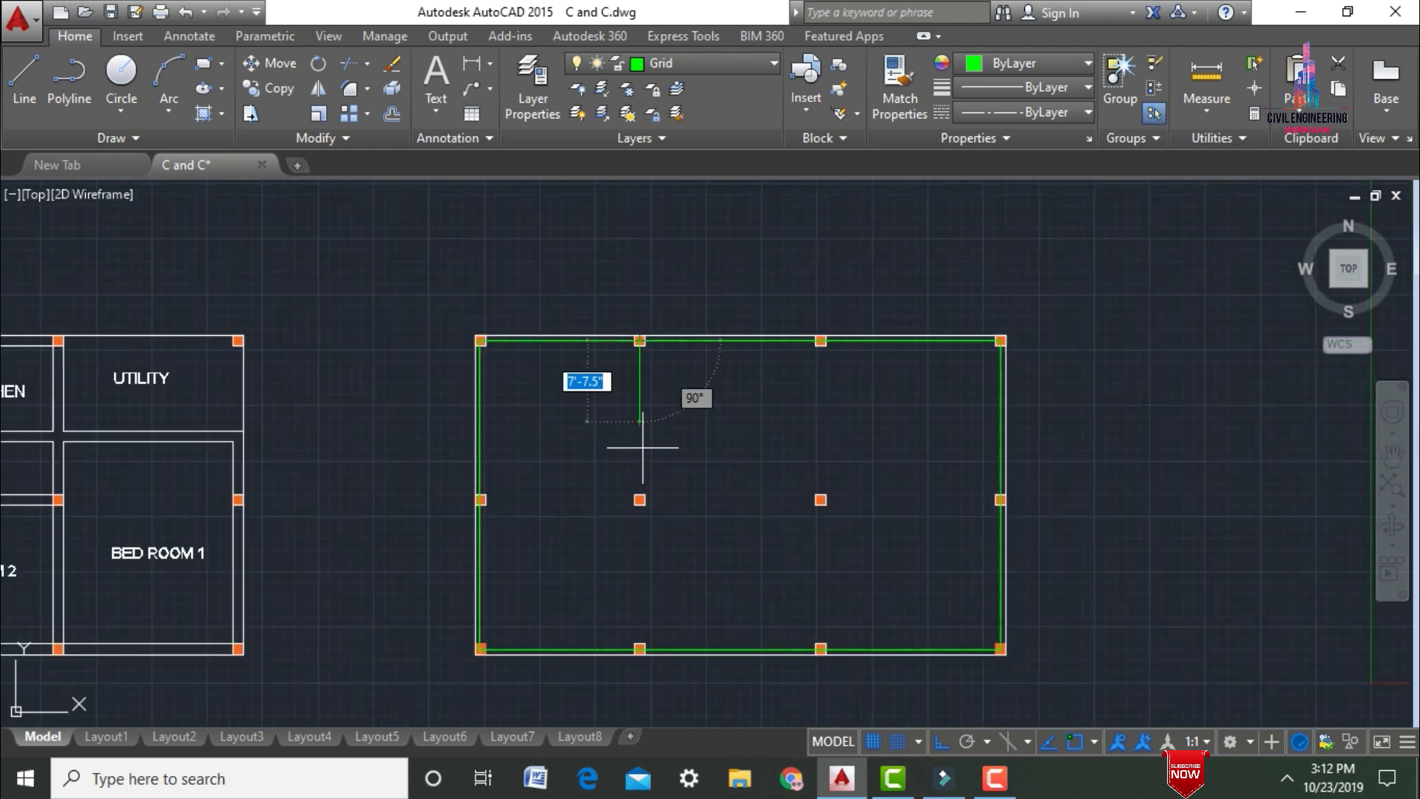
{"action": "scroll", "coordinate": [647, 497], "scroll_direction": "up", "scroll_amount": 5}
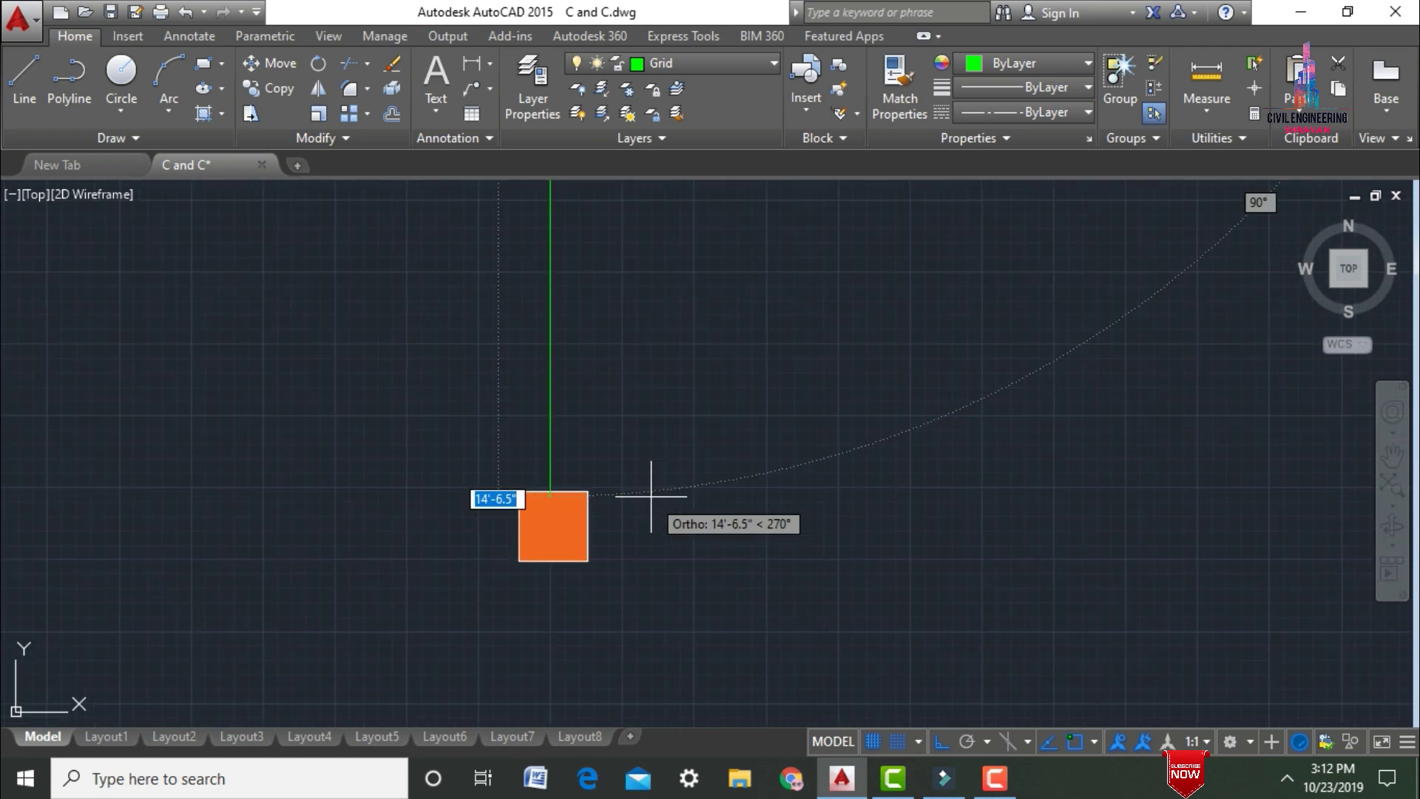
{"action": "left_click", "coordinate": [553, 526]}
{"action": "scroll", "coordinate": [553, 526], "scroll_direction": "down", "scroll_amount": 5}
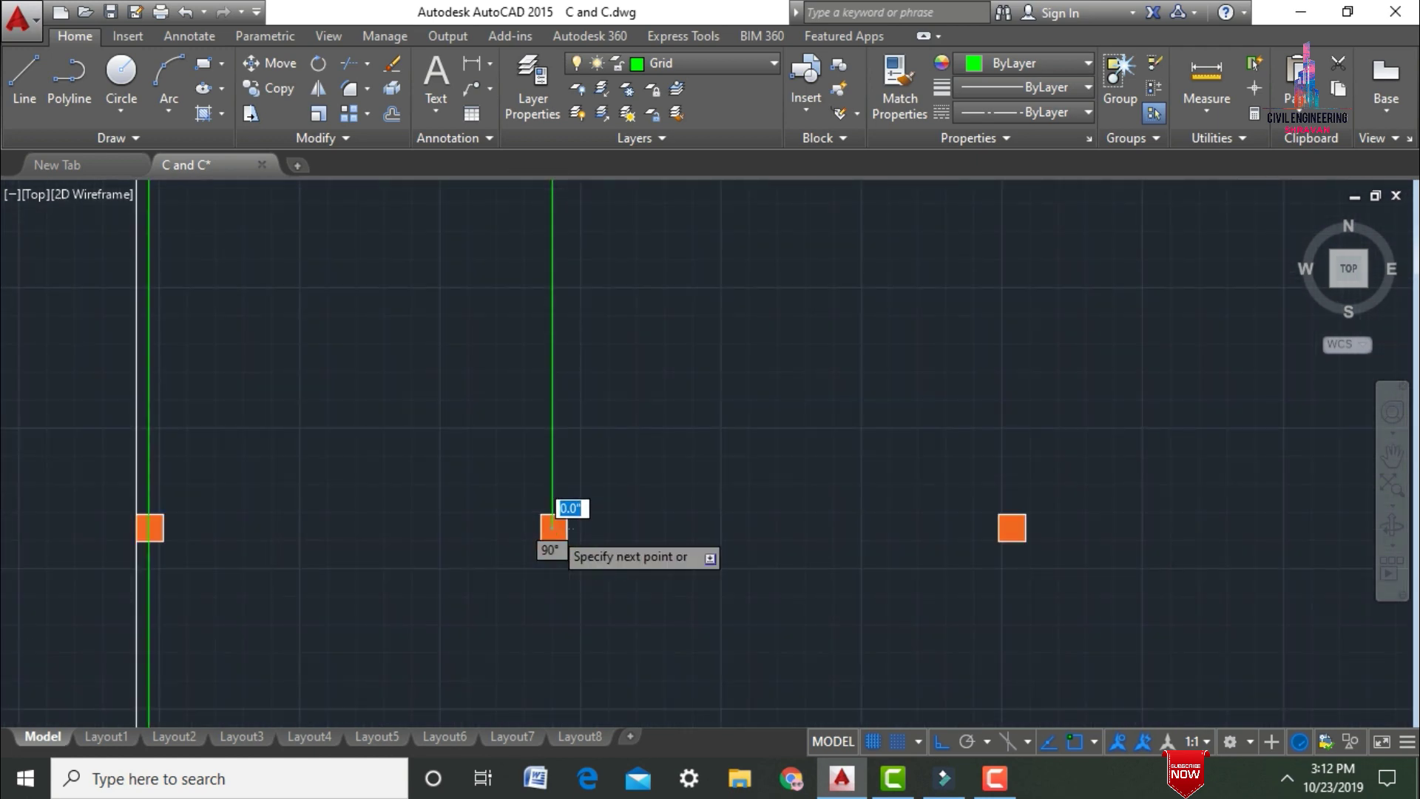
{"action": "scroll", "coordinate": [556, 636], "scroll_direction": "up", "scroll_amount": 3}
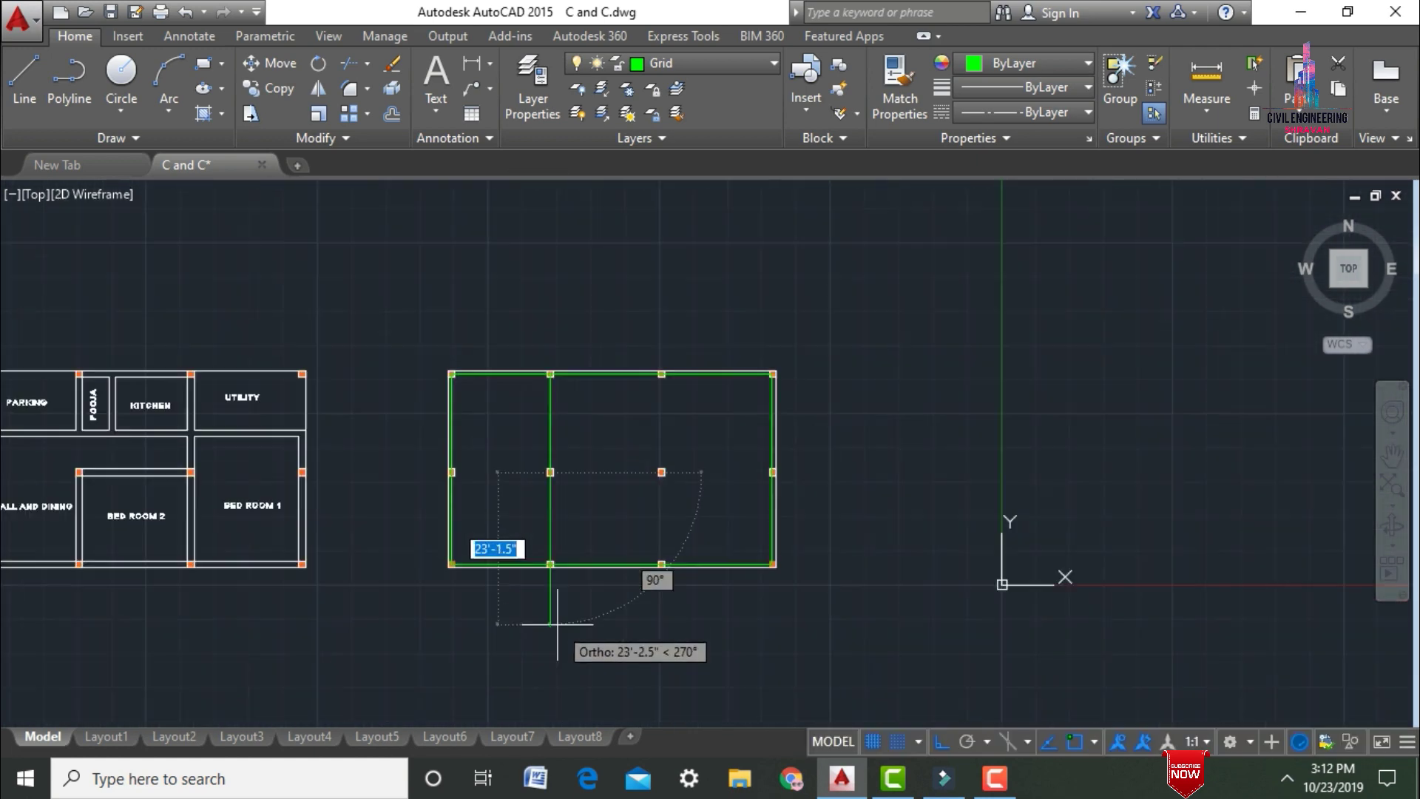
{"action": "scroll", "coordinate": [557, 624], "scroll_direction": "up", "scroll_amount": 5}
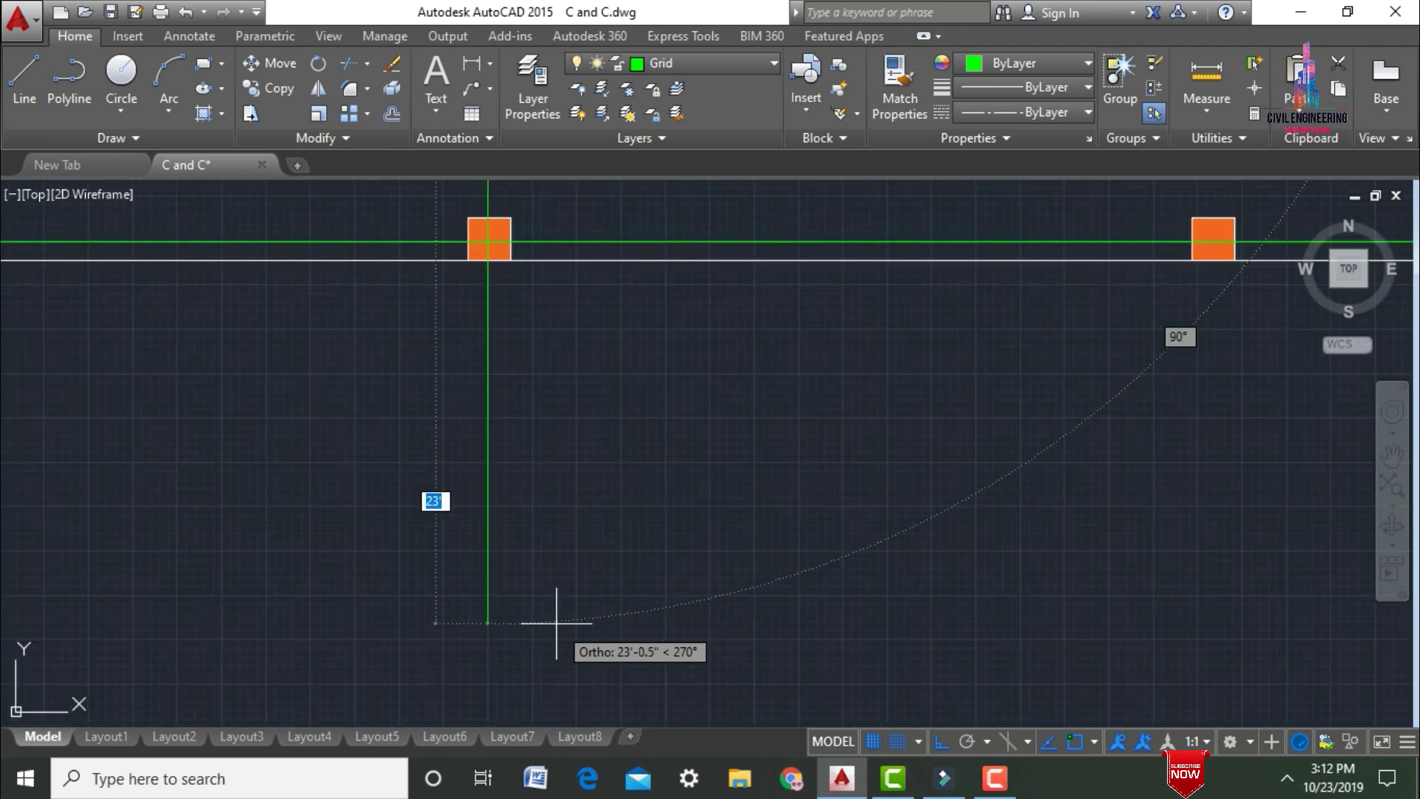
{"action": "left_click", "coordinate": [485, 243]}
{"action": "key", "text": "Escape"}
Step: Draw a vertical grid line through the centres of the three columns in the third column line from the plan's left
{"action": "scroll", "coordinate": [1116, 635], "scroll_direction": "down", "scroll_amount": 6}
{"action": "scroll", "coordinate": [1289, 414], "scroll_direction": "up", "scroll_amount": 5}
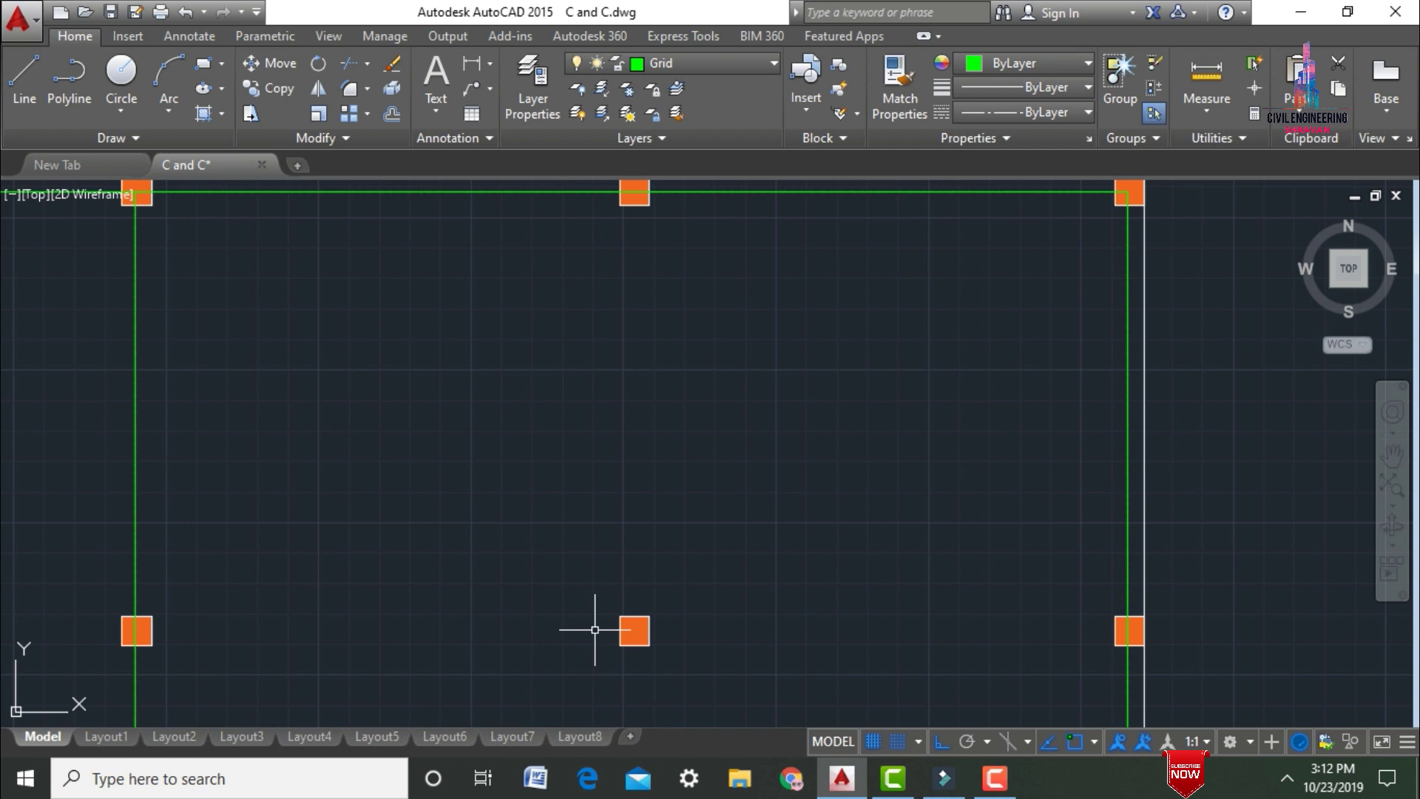
{"action": "key", "text": "Return"}
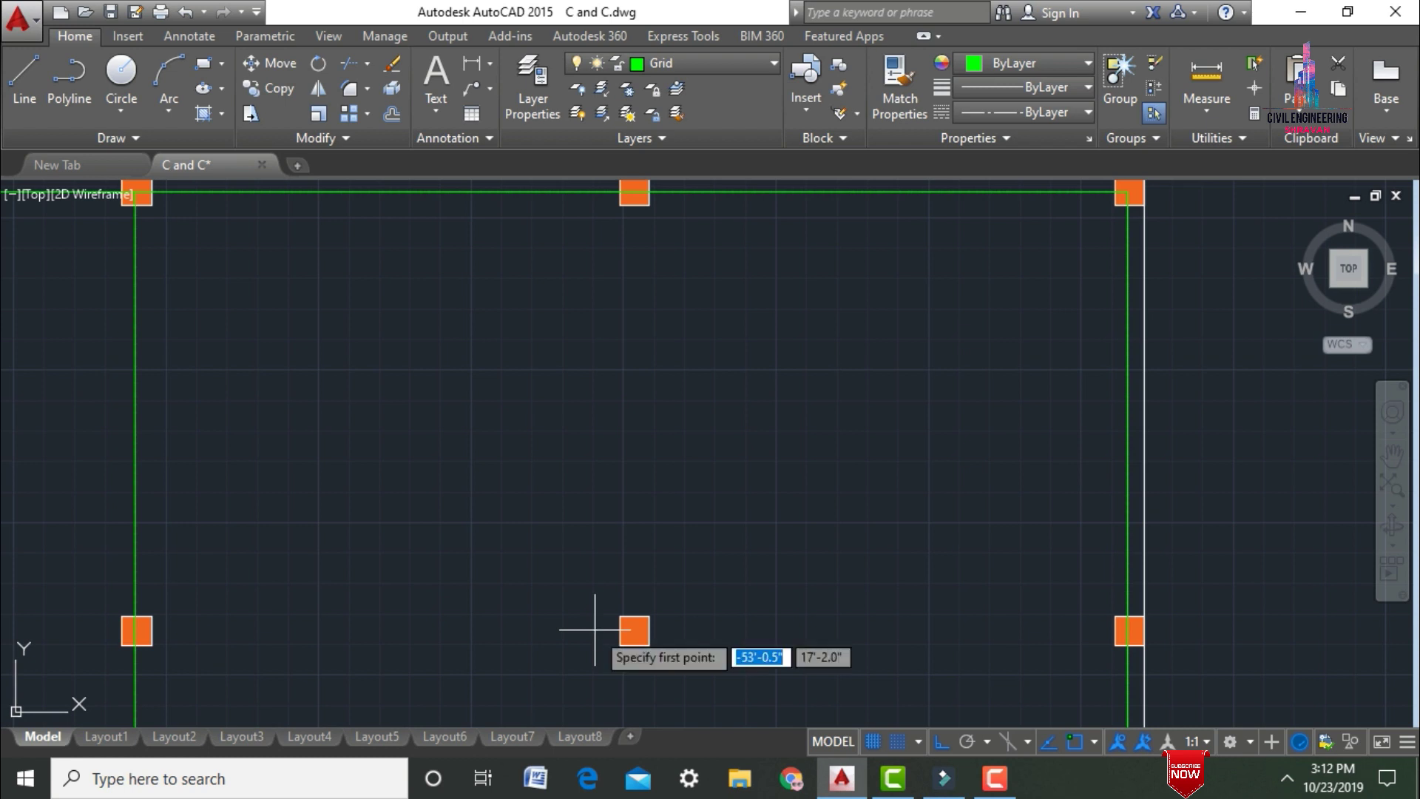
{"action": "left_click", "coordinate": [633, 193]}
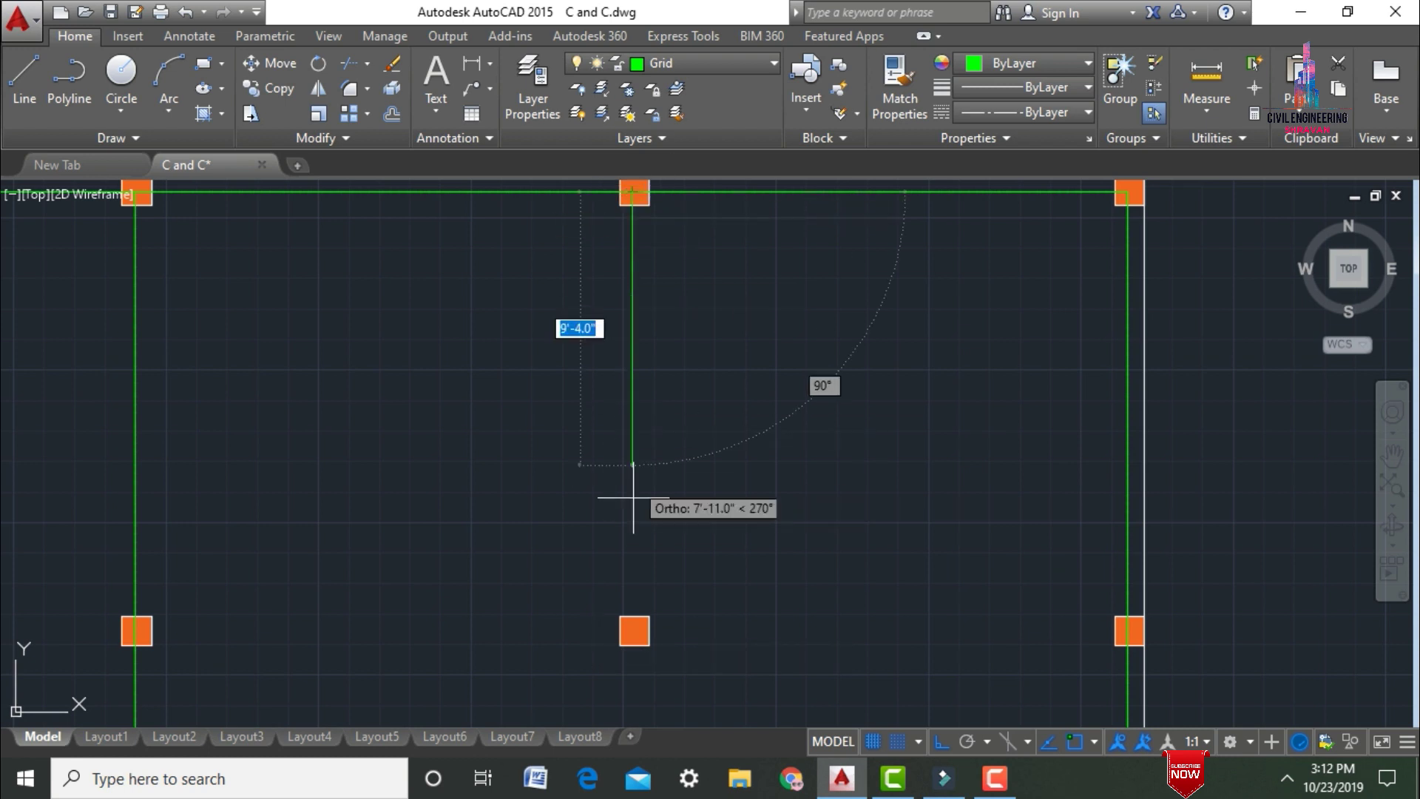
{"action": "left_click", "coordinate": [633, 628]}
{"action": "scroll", "coordinate": [632, 627], "scroll_direction": "down", "scroll_amount": 8}
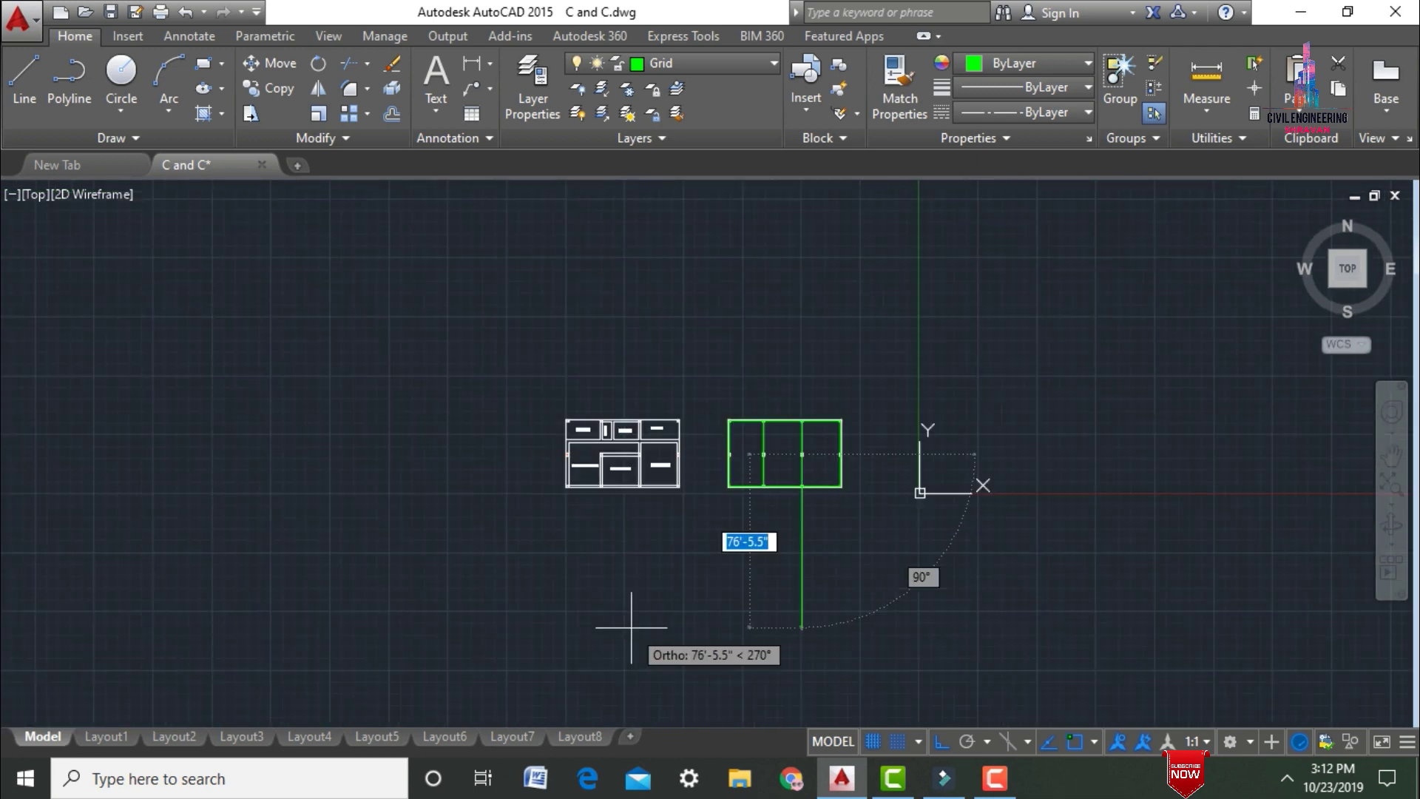
{"action": "scroll", "coordinate": [813, 473], "scroll_direction": "up", "scroll_amount": 8}
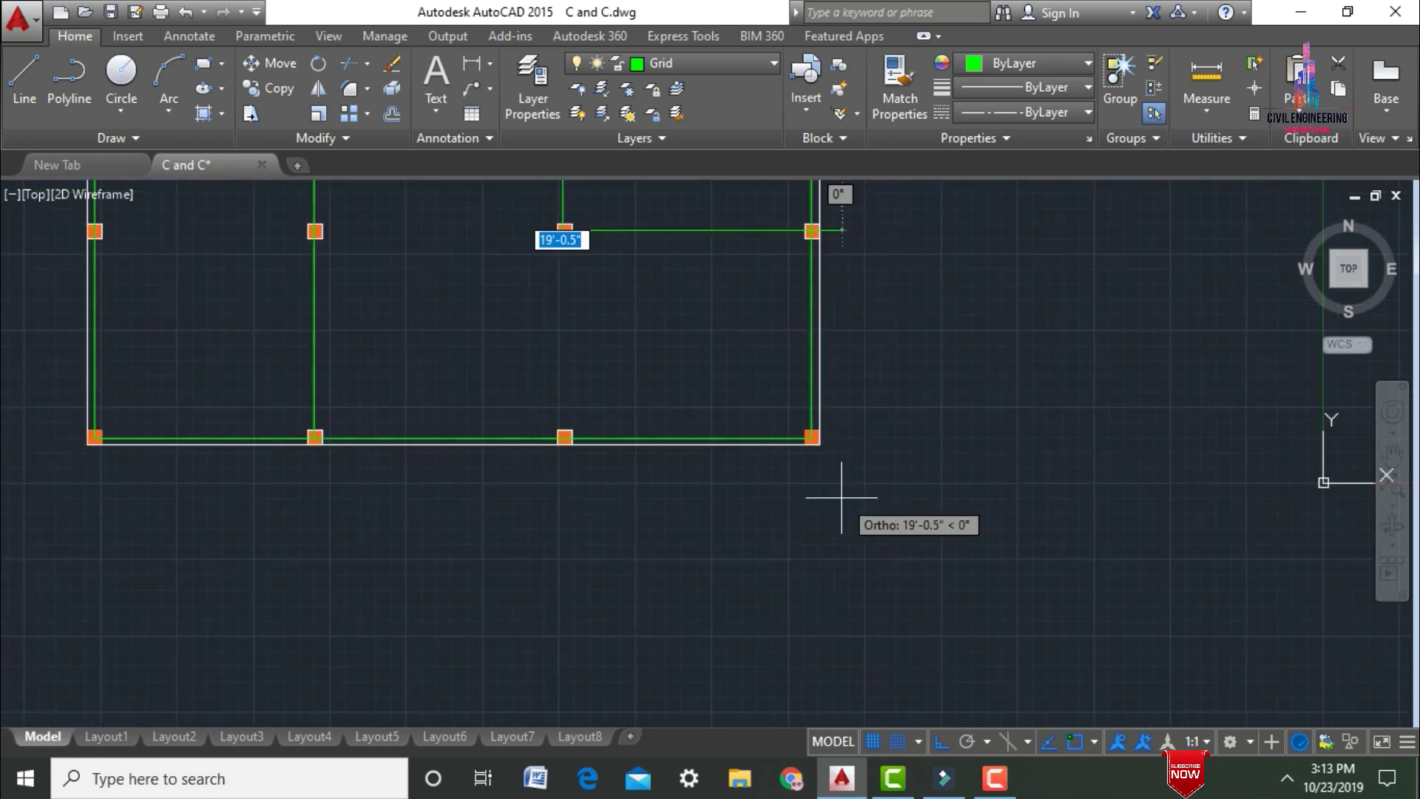
{"action": "left_click", "coordinate": [563, 437]}
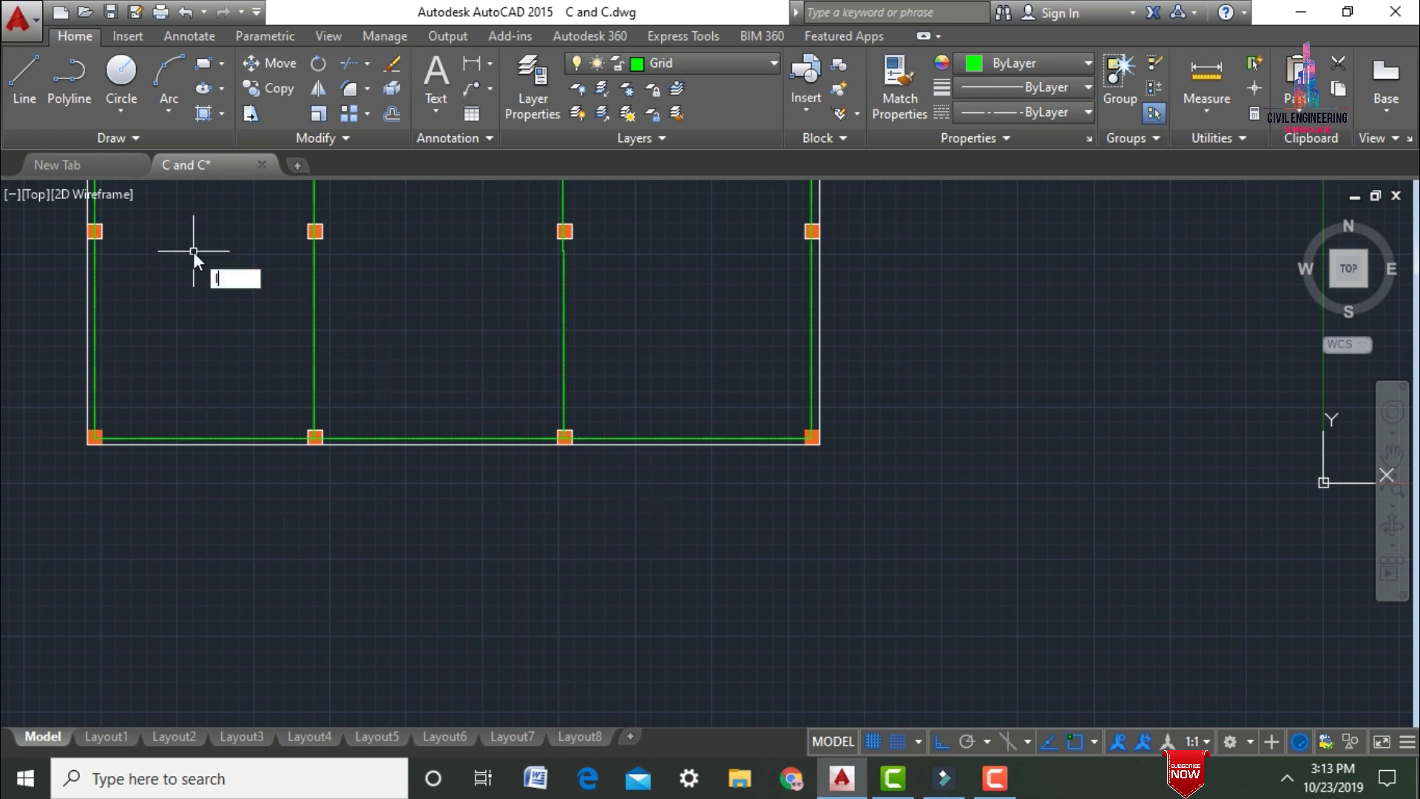
Step: Draw a horizontal grid line through the centres of the middle row's four columns, from the left side to the right
{"action": "key", "text": "Return"}
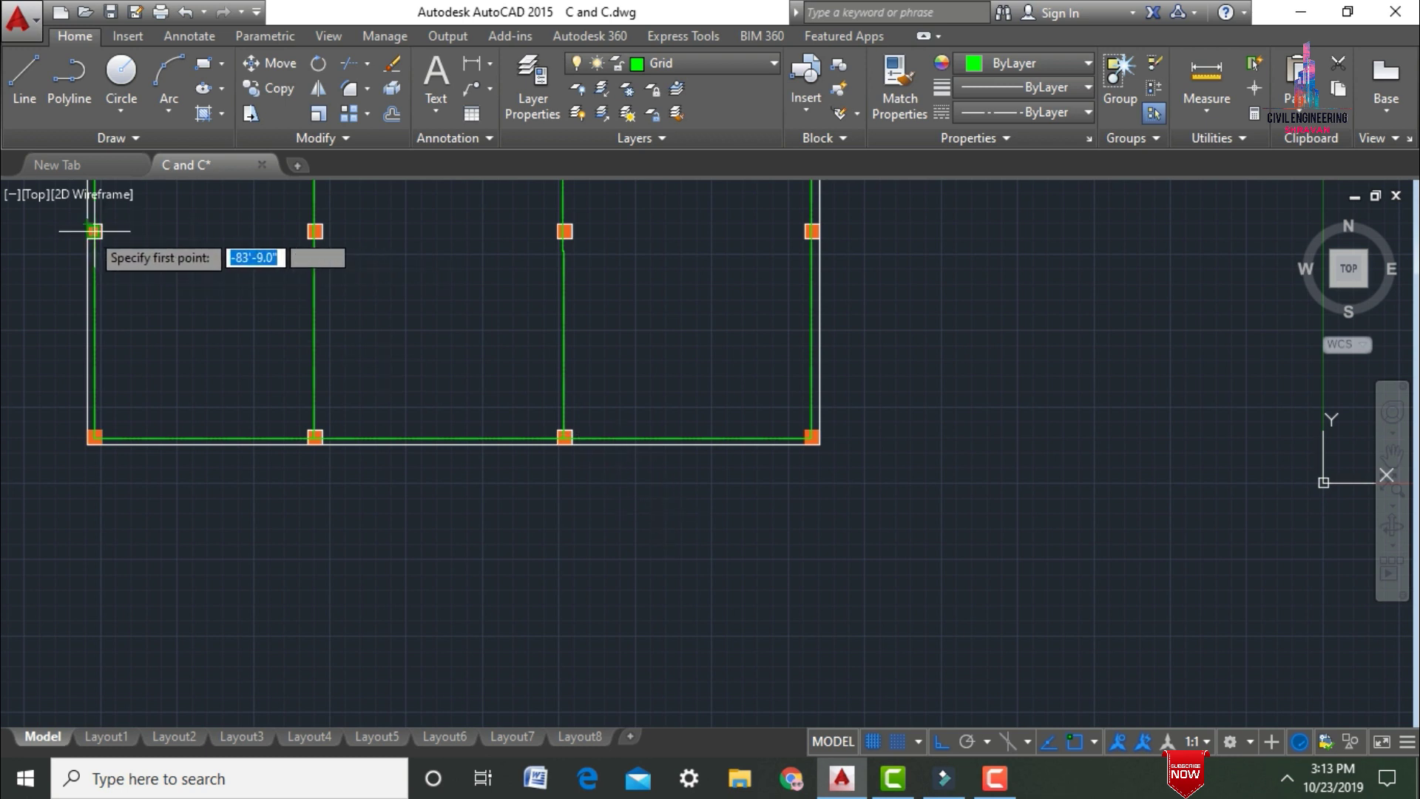
{"action": "left_click", "coordinate": [93, 231]}
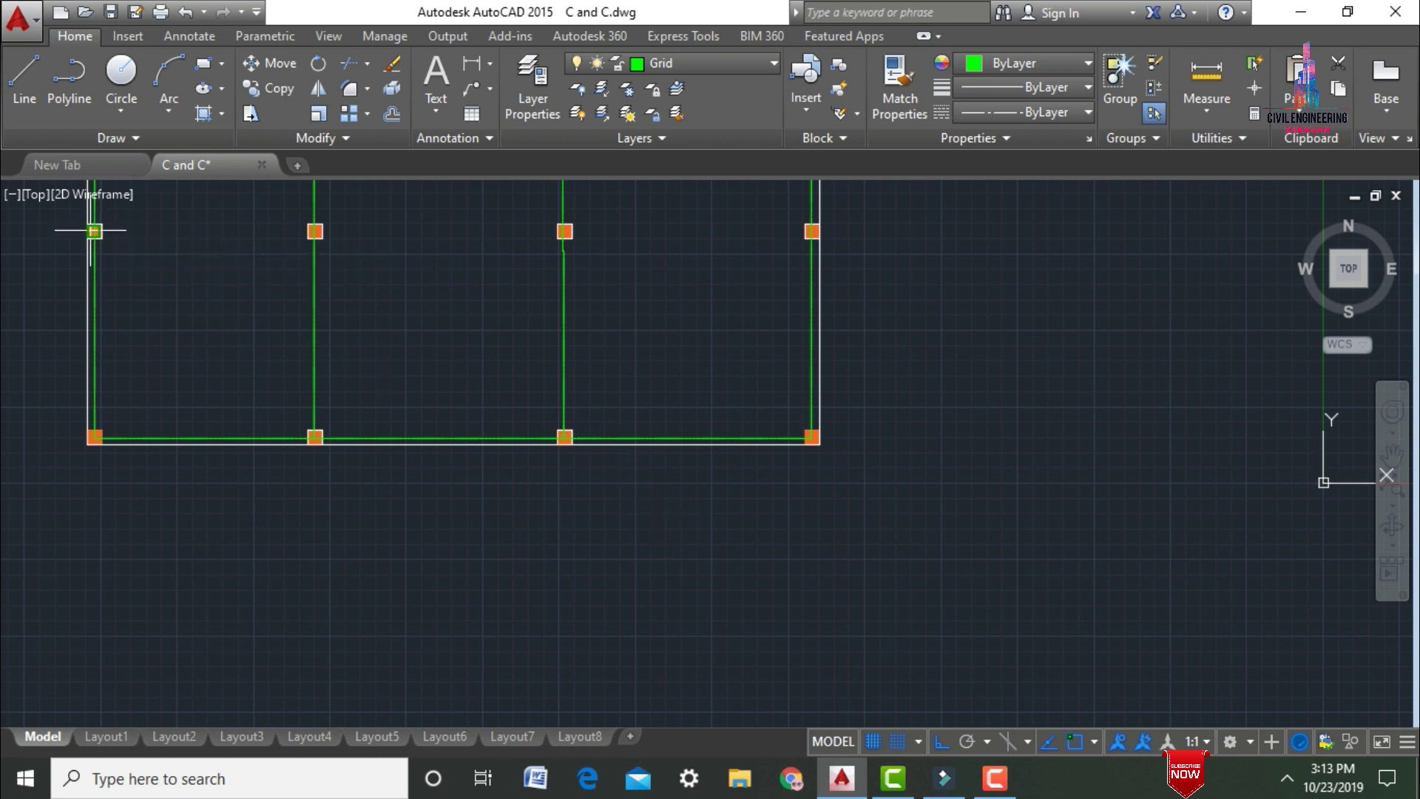
{"action": "left_click", "coordinate": [314, 231]}
{"action": "scroll", "coordinate": [564, 230], "scroll_direction": "up", "scroll_amount": 2}
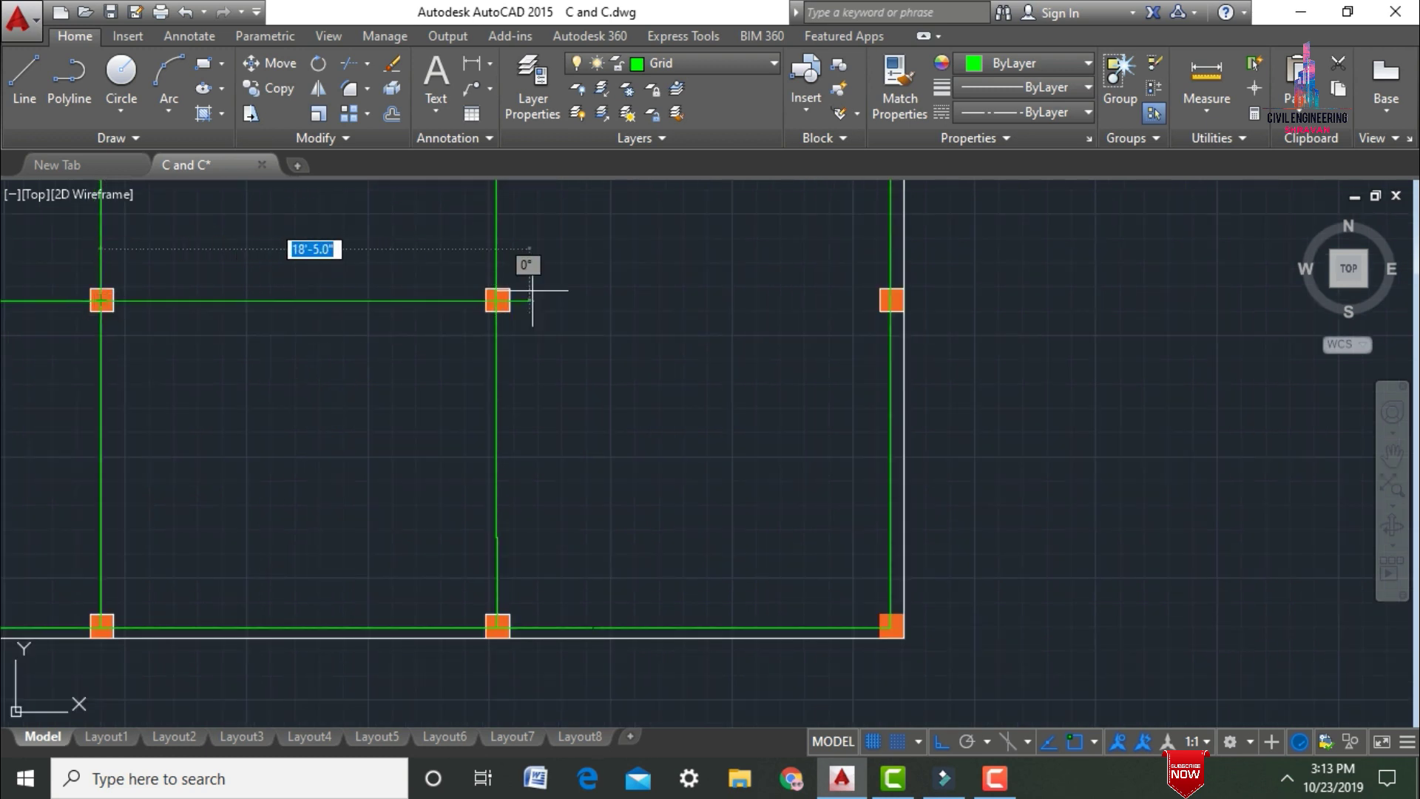
{"action": "left_click", "coordinate": [496, 299]}
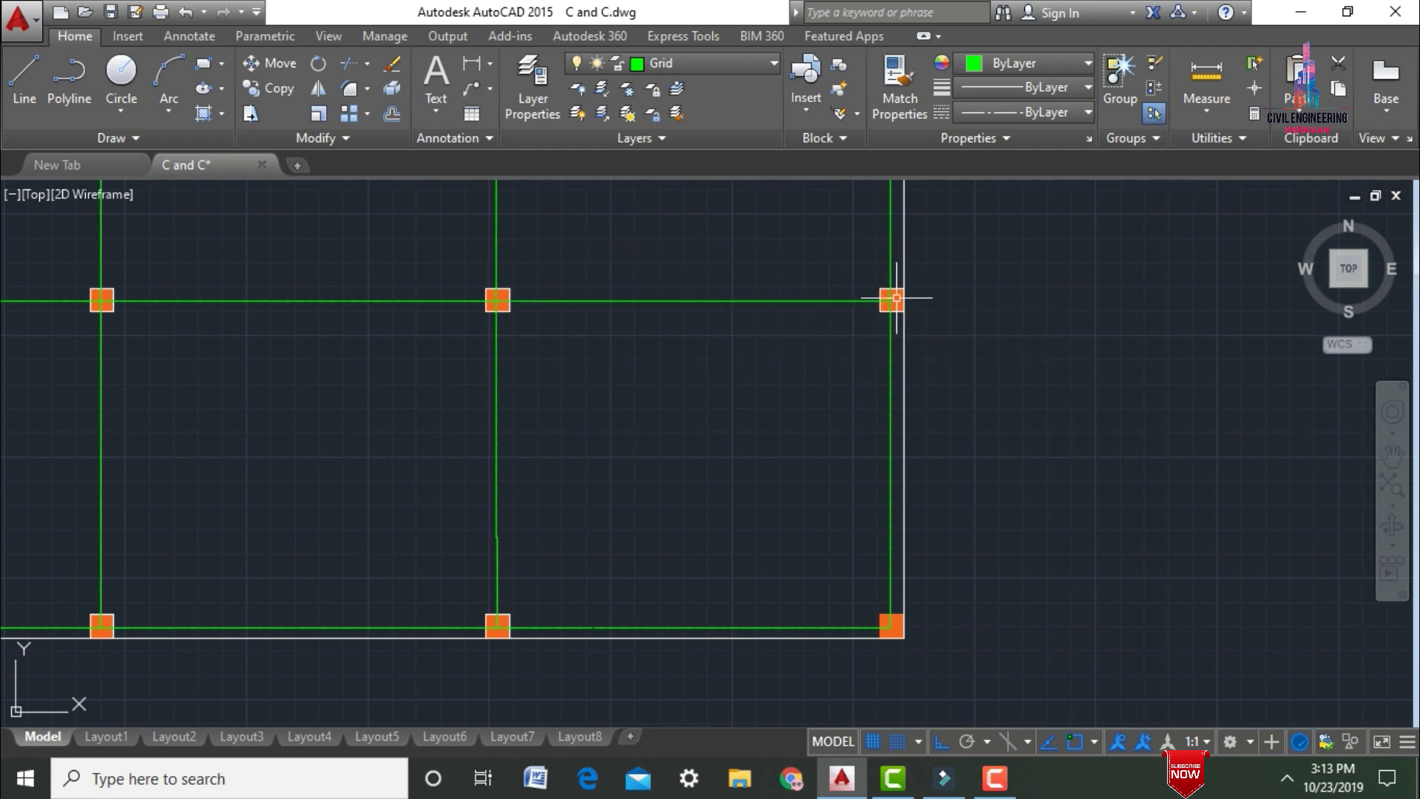
Step: Offset the right and left outline lines of the column layout outward by 5'
{"action": "scroll", "coordinate": [895, 298], "scroll_direction": "down", "scroll_amount": 5}
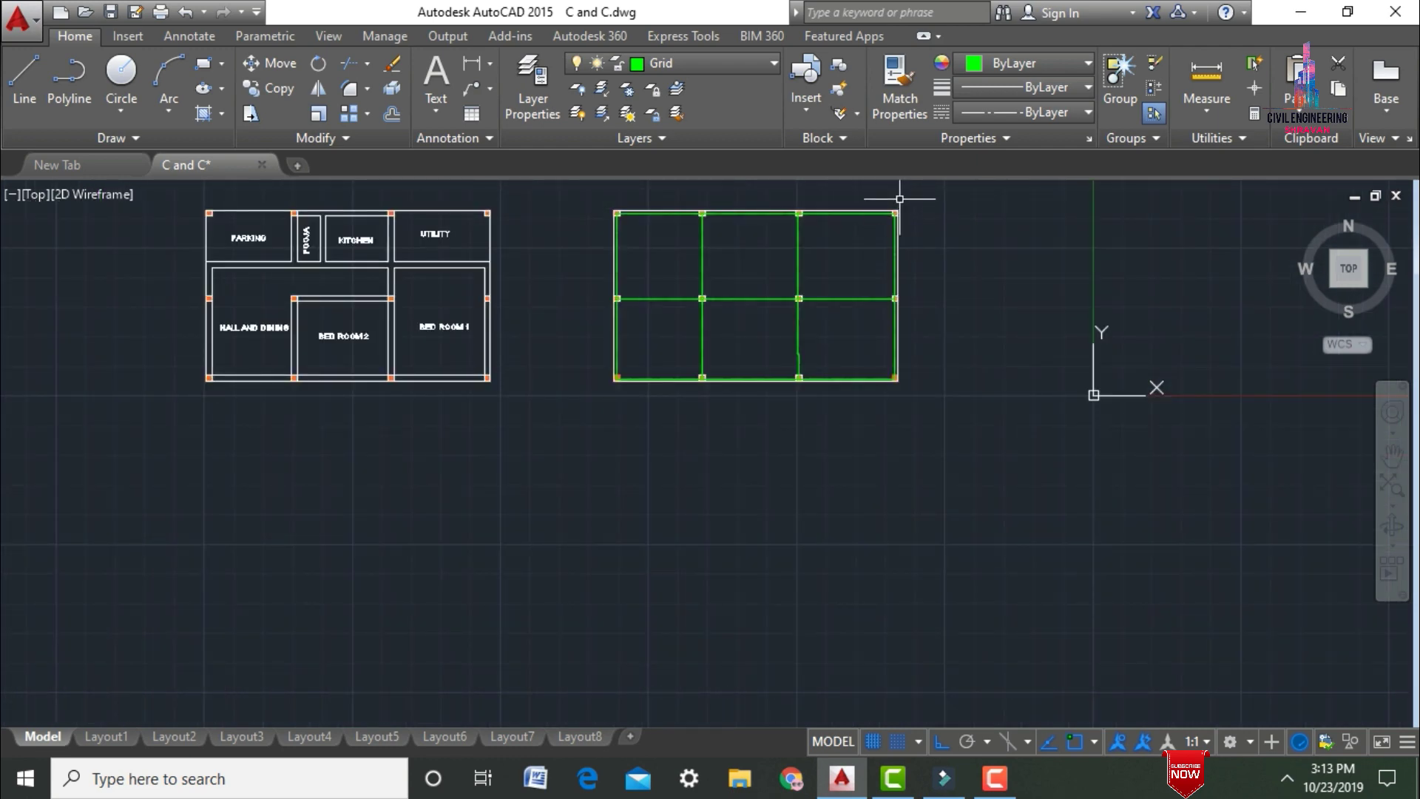
{"action": "scroll", "coordinate": [899, 198], "scroll_direction": "up", "scroll_amount": 4}
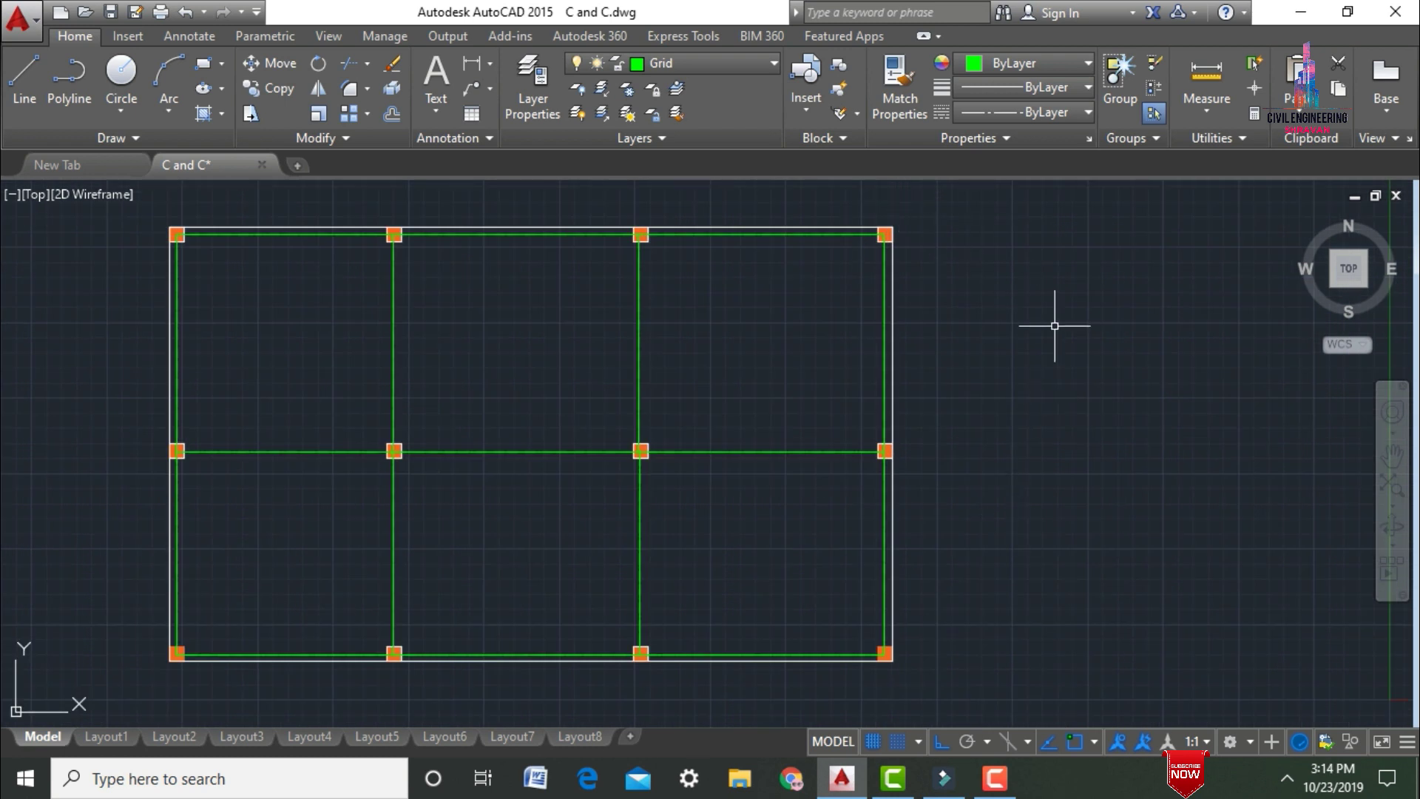
{"action": "key", "text": "Return"}
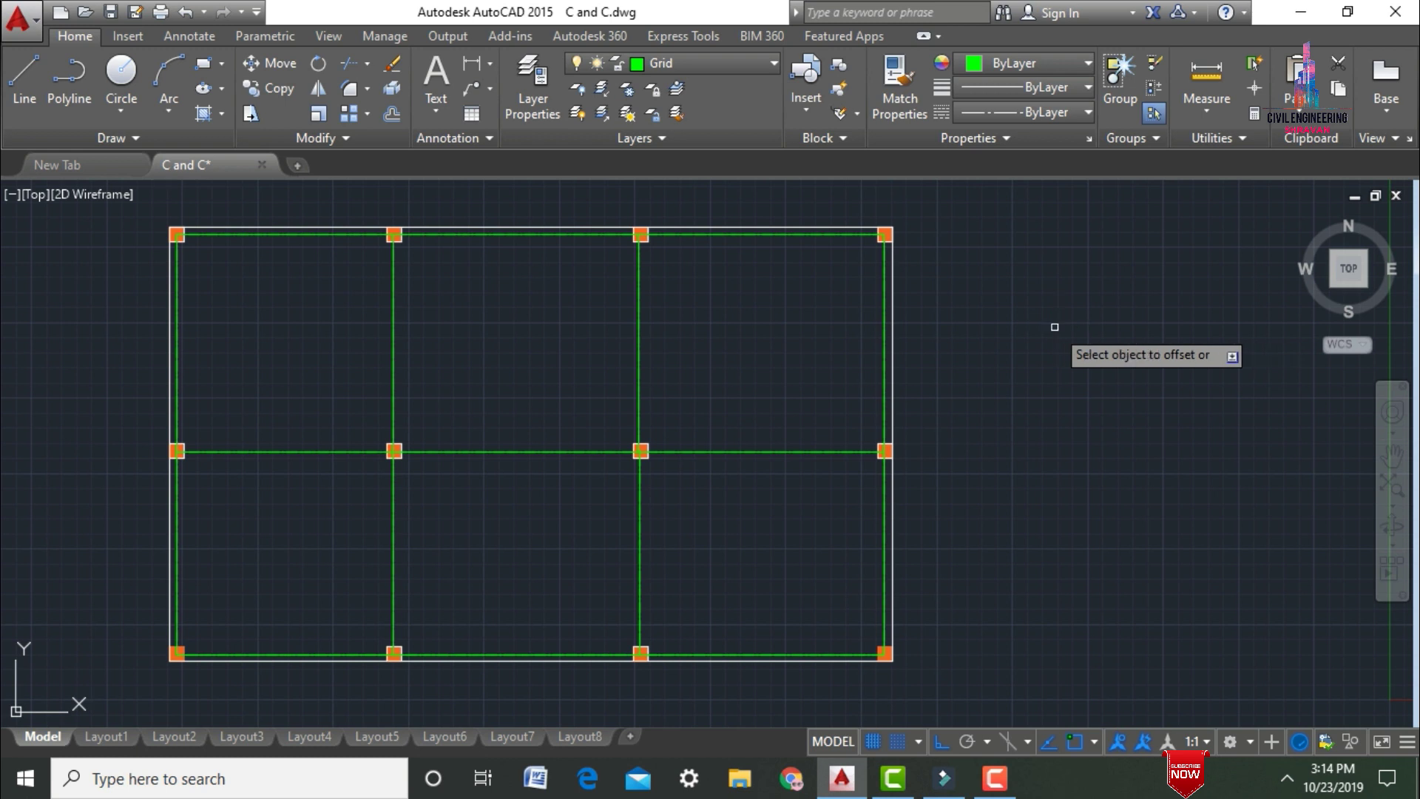
{"action": "left_click", "coordinate": [892, 392]}
{"action": "left_click", "coordinate": [967, 393]}
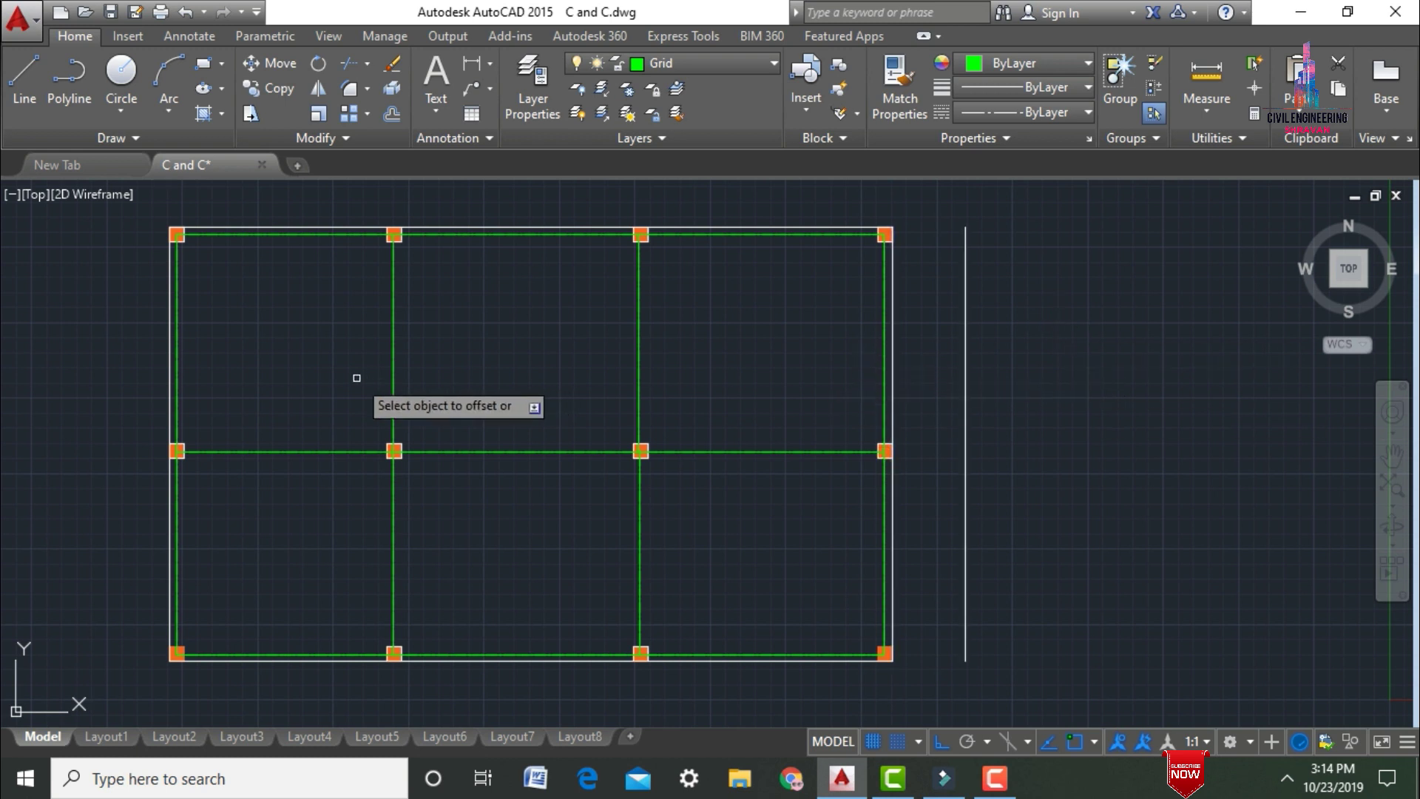
{"action": "left_click", "coordinate": [170, 409]}
{"action": "left_click", "coordinate": [126, 409]}
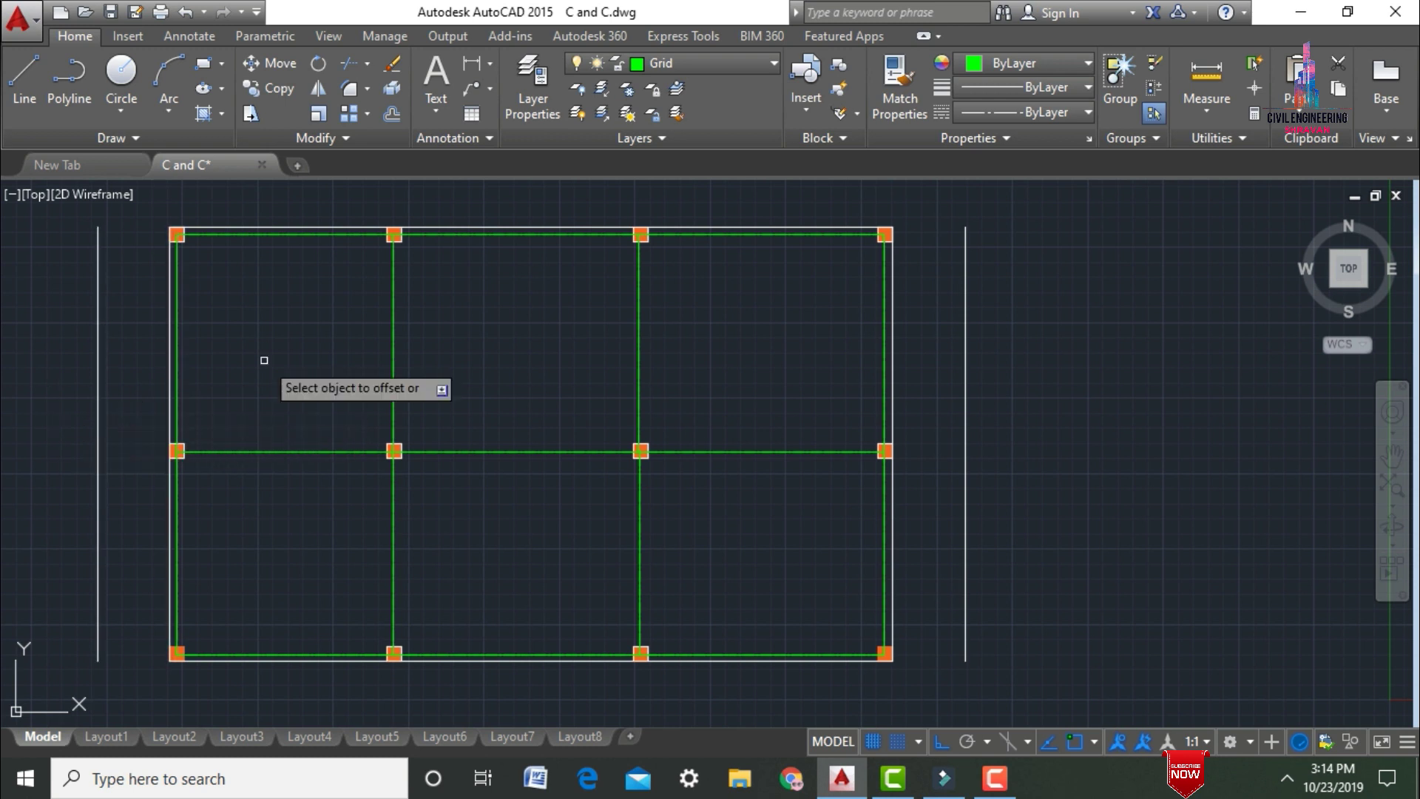
Step: Offset the upper and lower outline lines of the column layout outward by the same 5' distance
{"action": "left_click", "coordinate": [531, 229]}
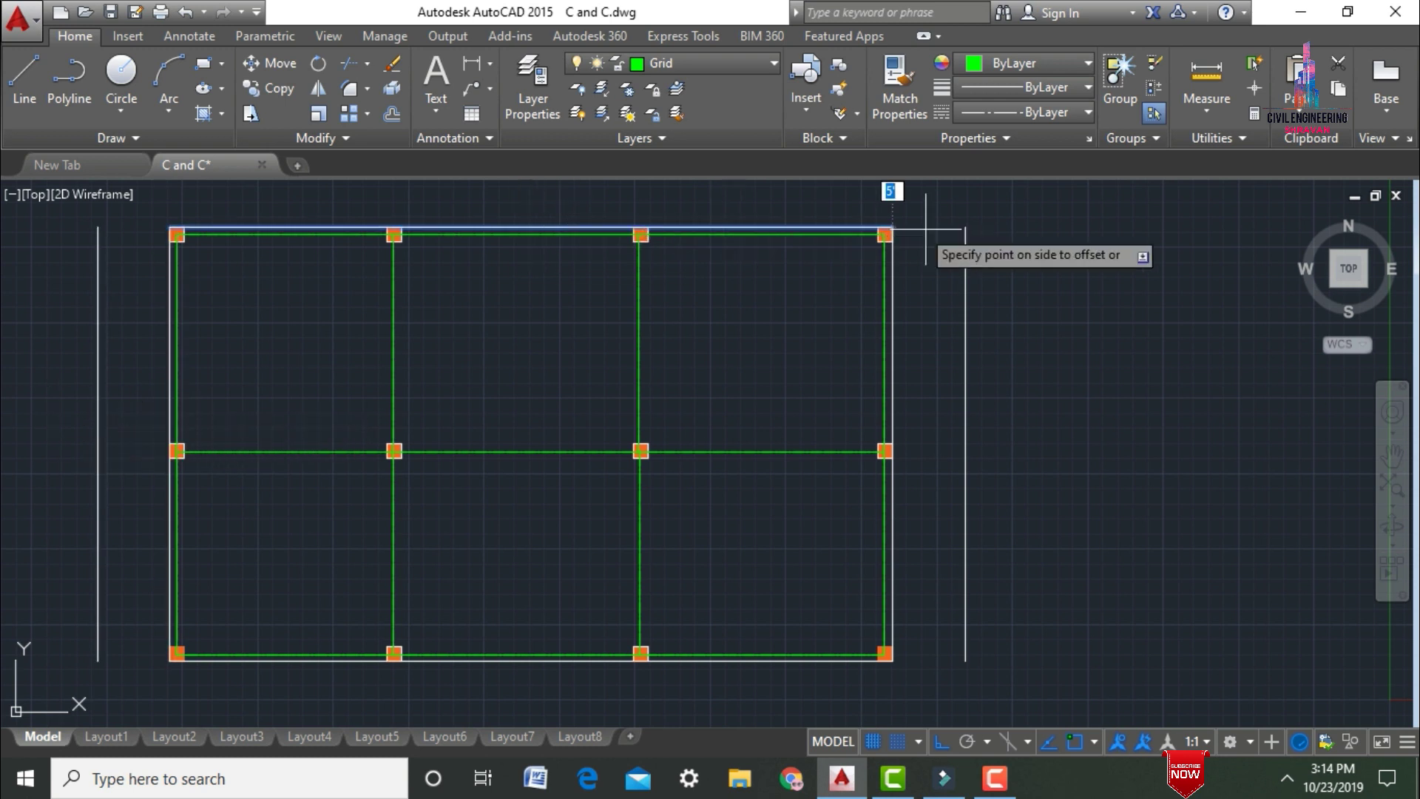
{"action": "left_click", "coordinate": [1009, 191]}
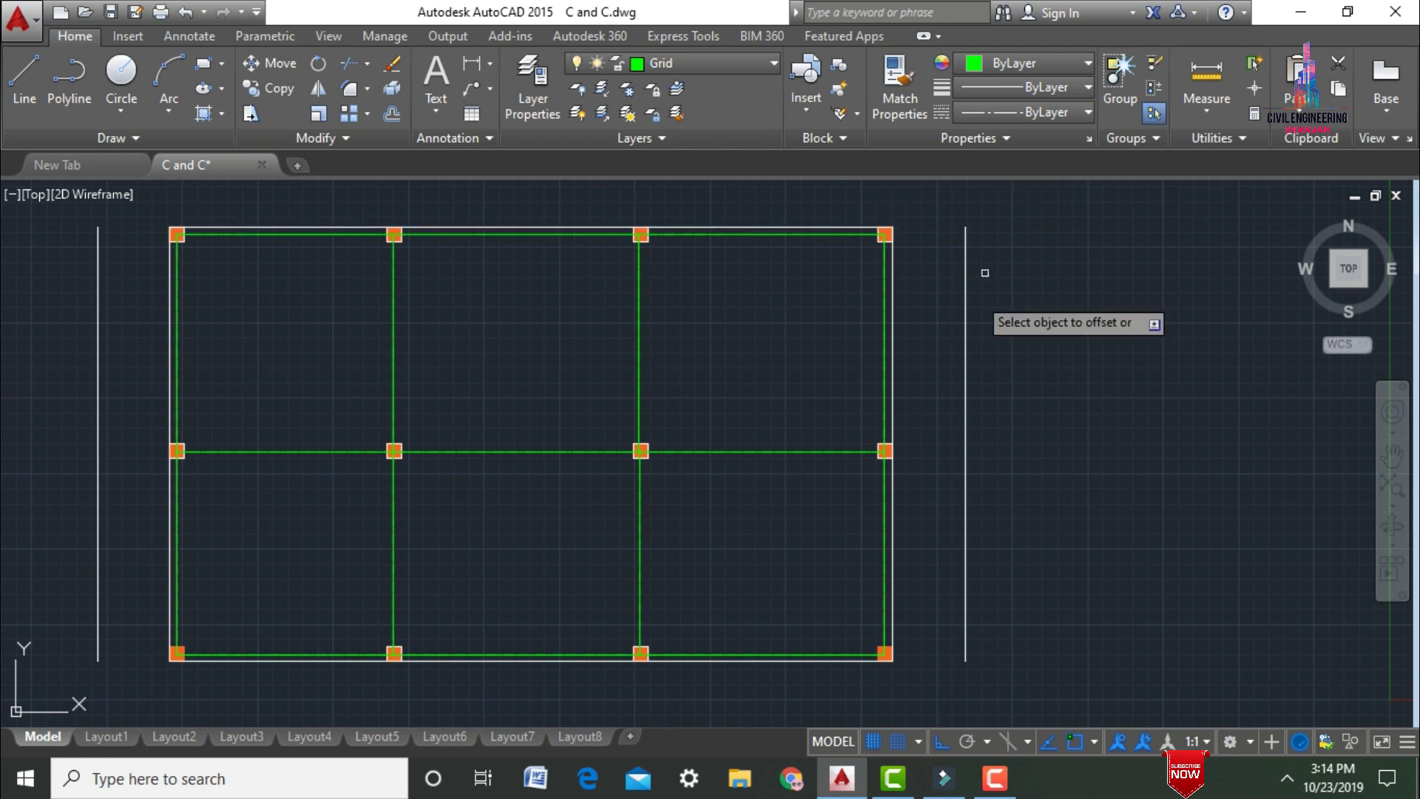
{"action": "left_click", "coordinate": [801, 660]}
{"action": "left_click", "coordinate": [1036, 701]}
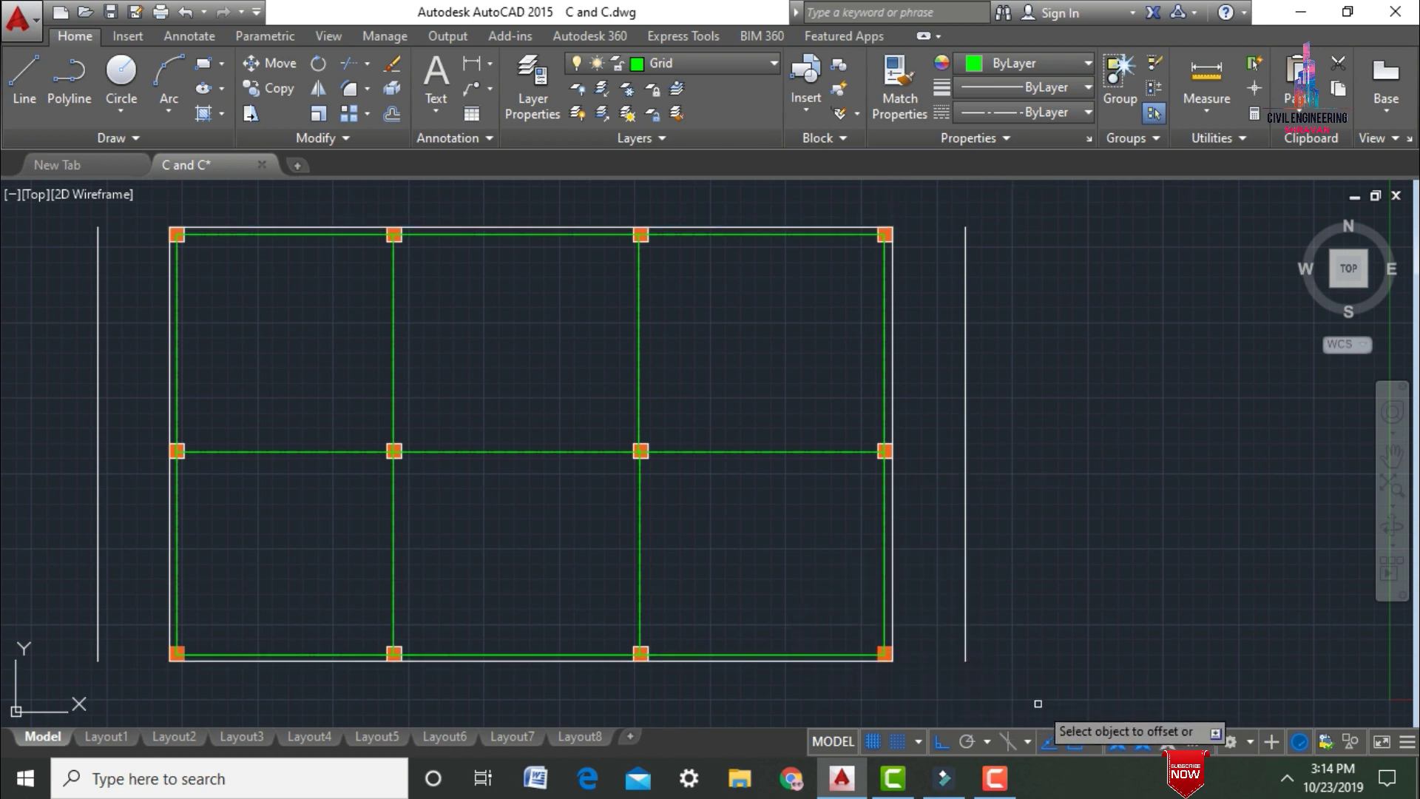
{"action": "key", "text": "Return"}
Step: Erase the four original outline lines around the column grid, keeping the offset lines
{"action": "type", "text": "e"}
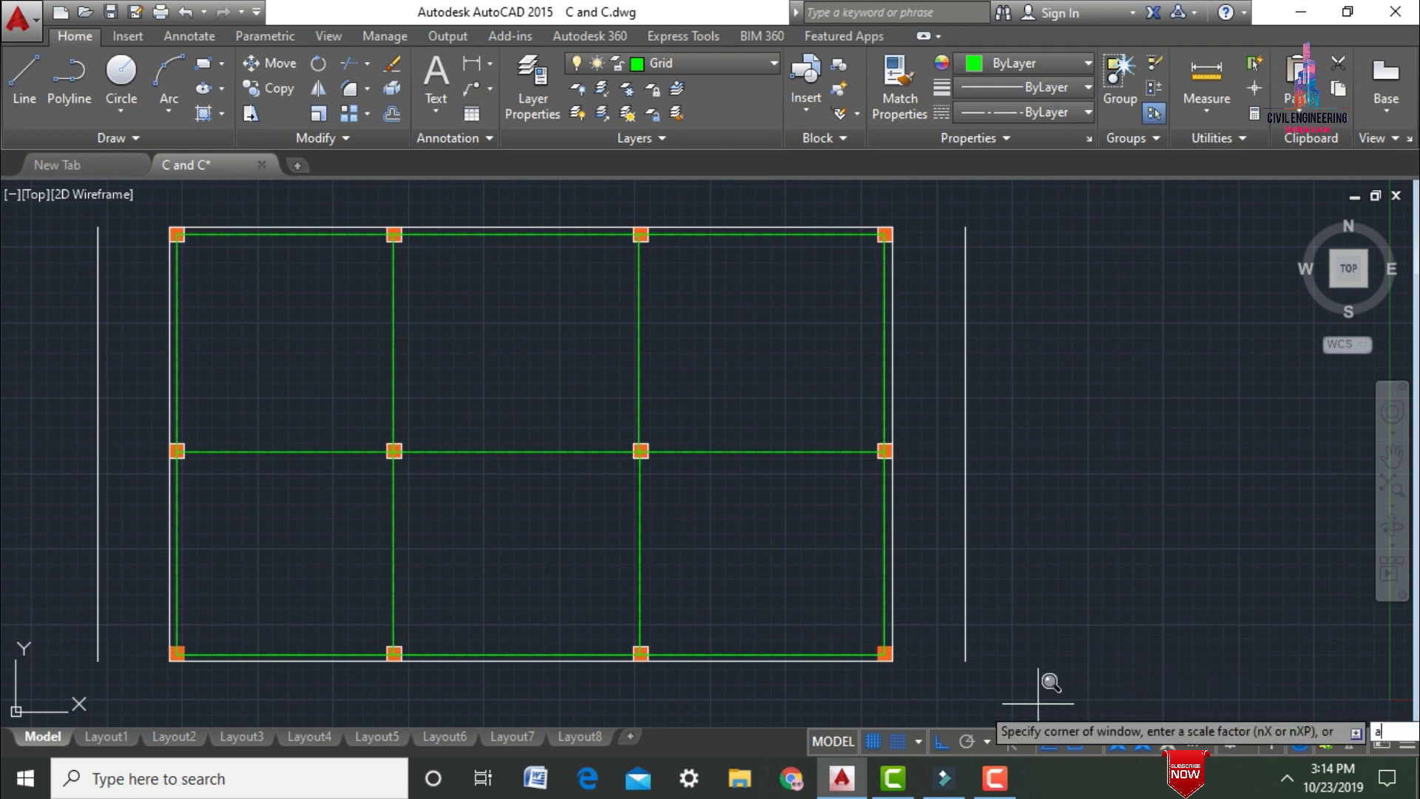
{"action": "key", "text": "Return"}
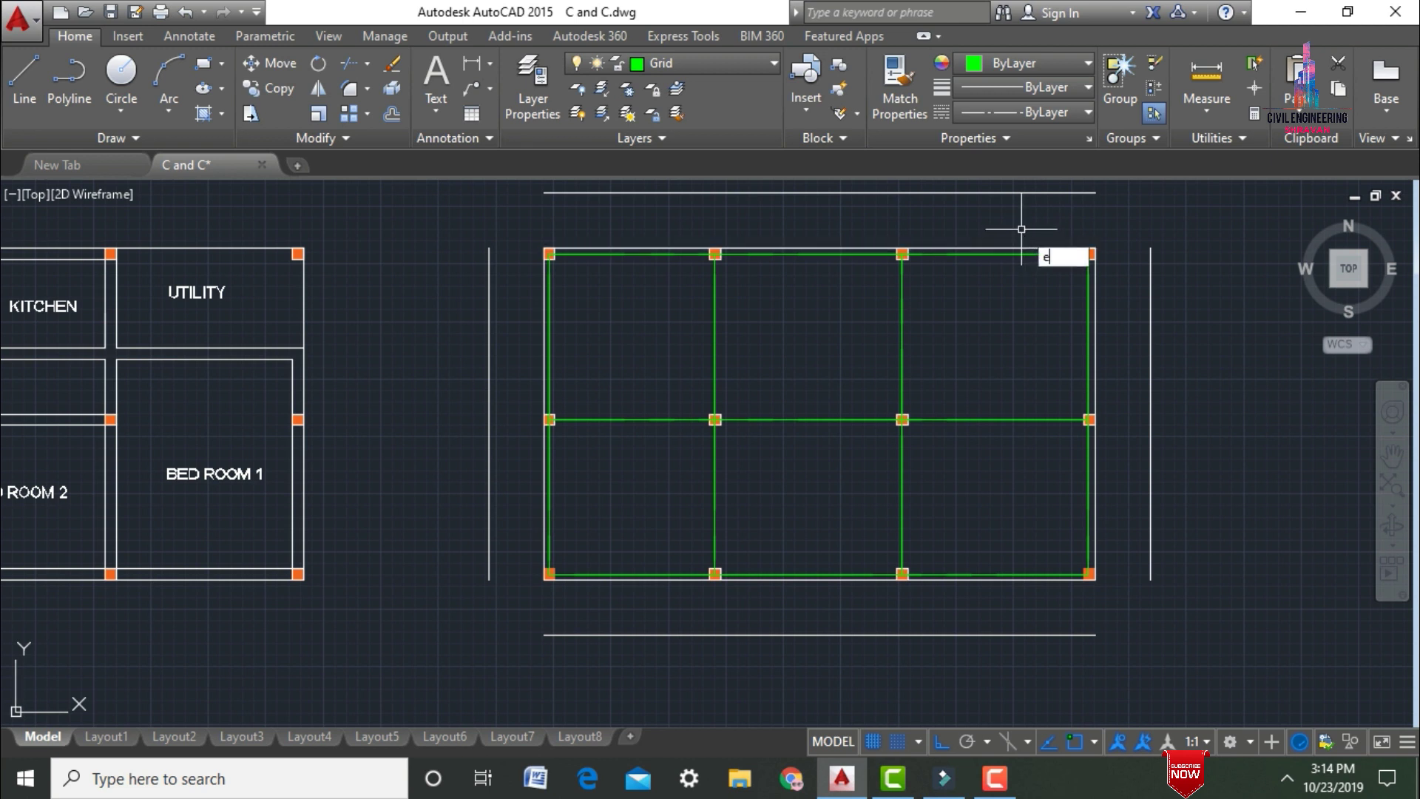
{"action": "left_click", "coordinate": [1014, 246]}
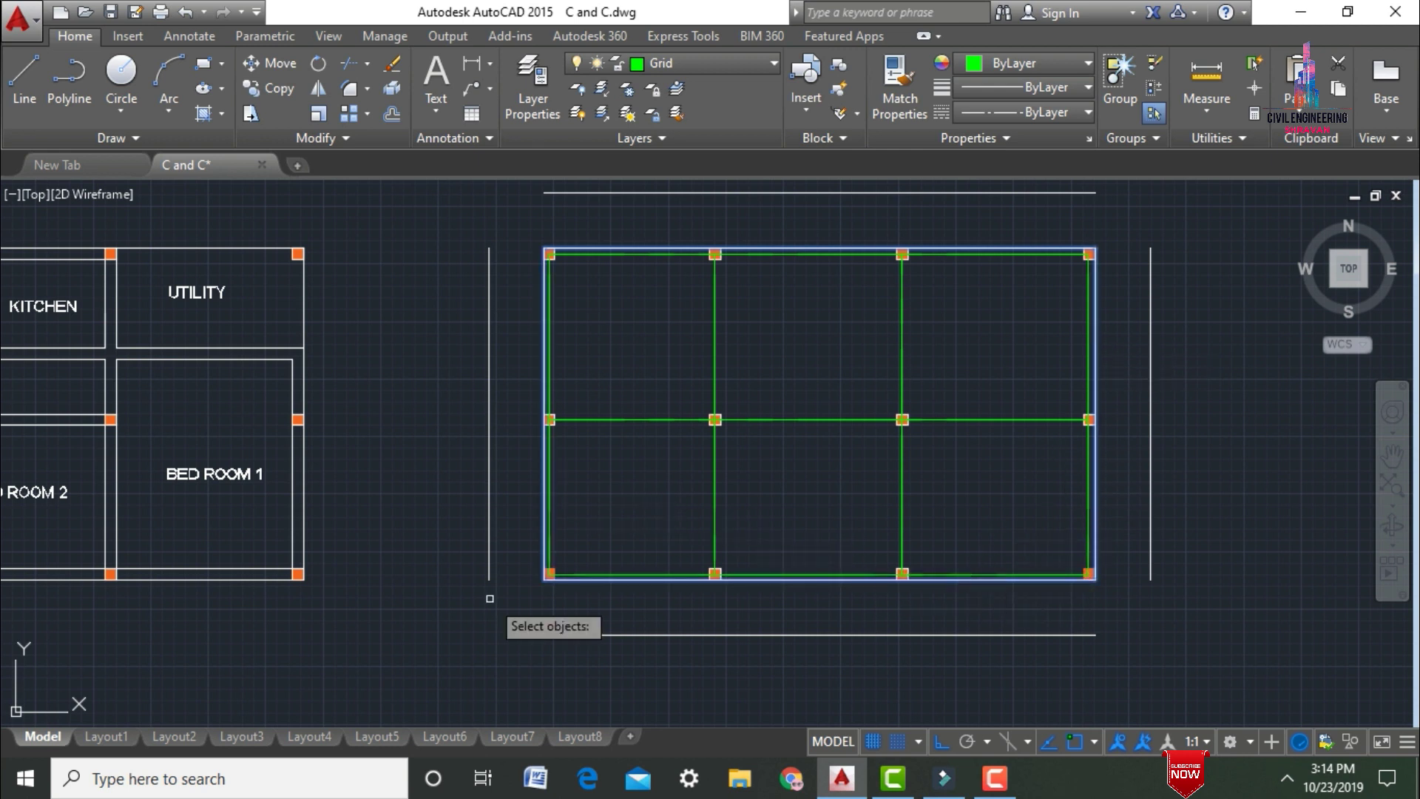
{"action": "key", "text": "Return"}
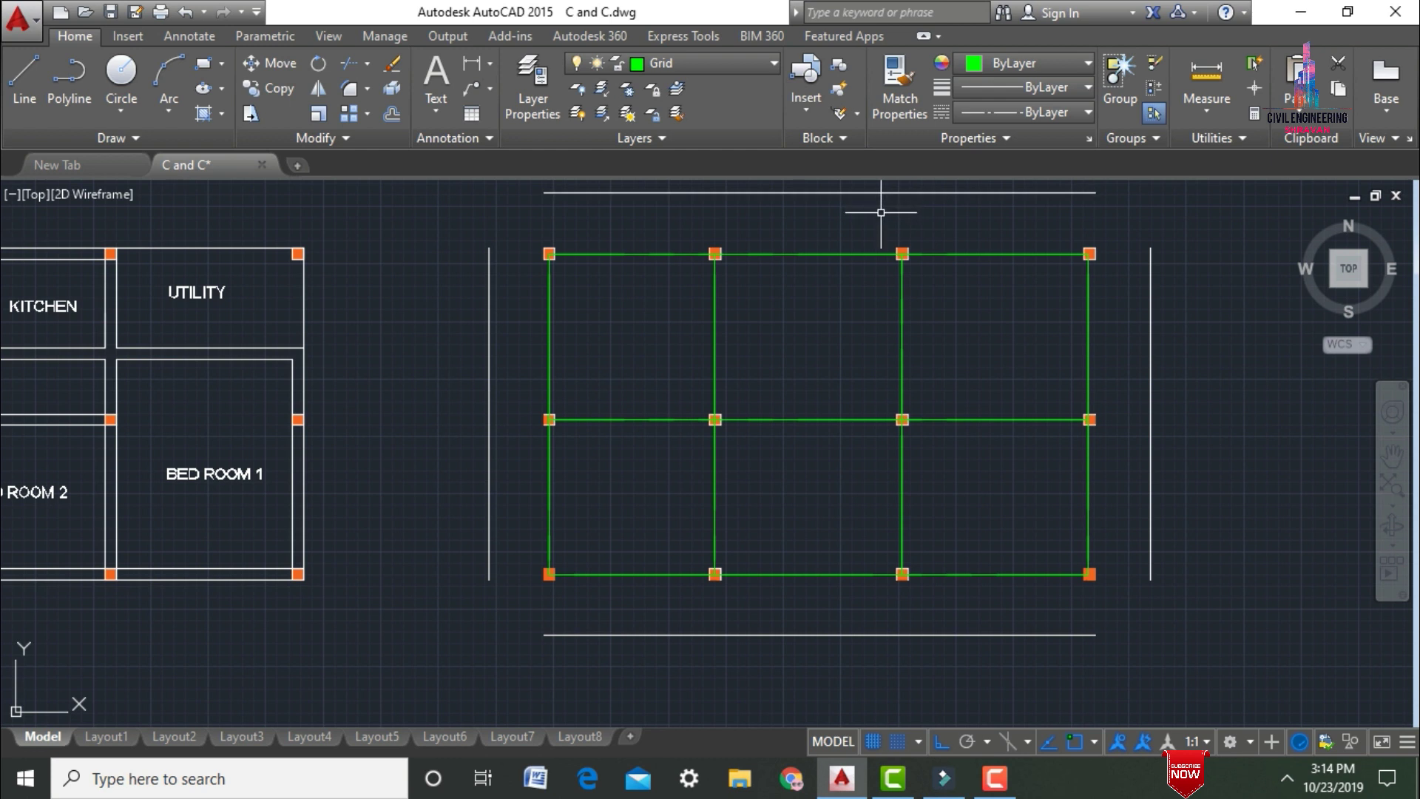
Step: Extend the four vertical grid lines up to the upper offset line, with all four offset lines as boundary edges
{"action": "type", "text": "x"}
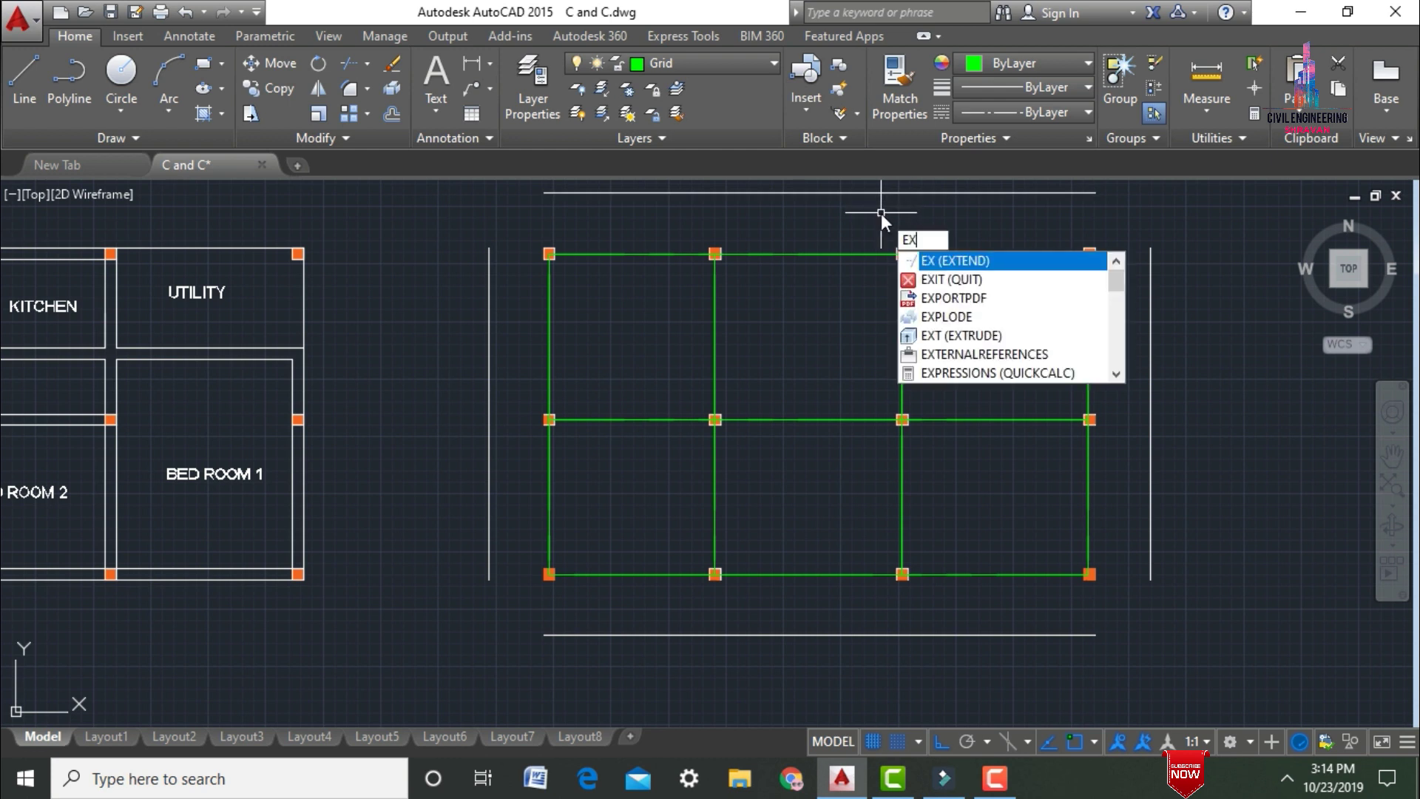
{"action": "key", "text": "Return"}
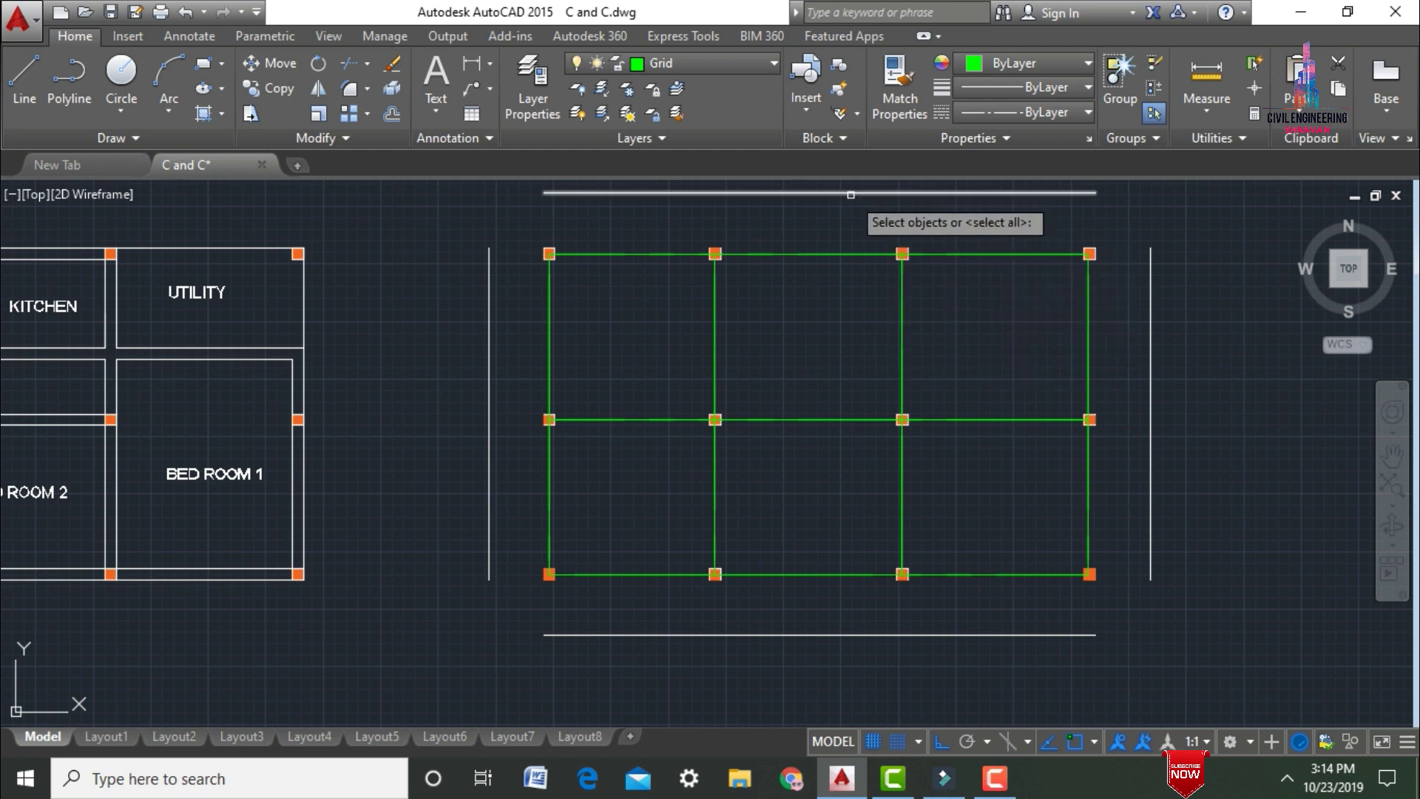
{"action": "left_click", "coordinate": [861, 193]}
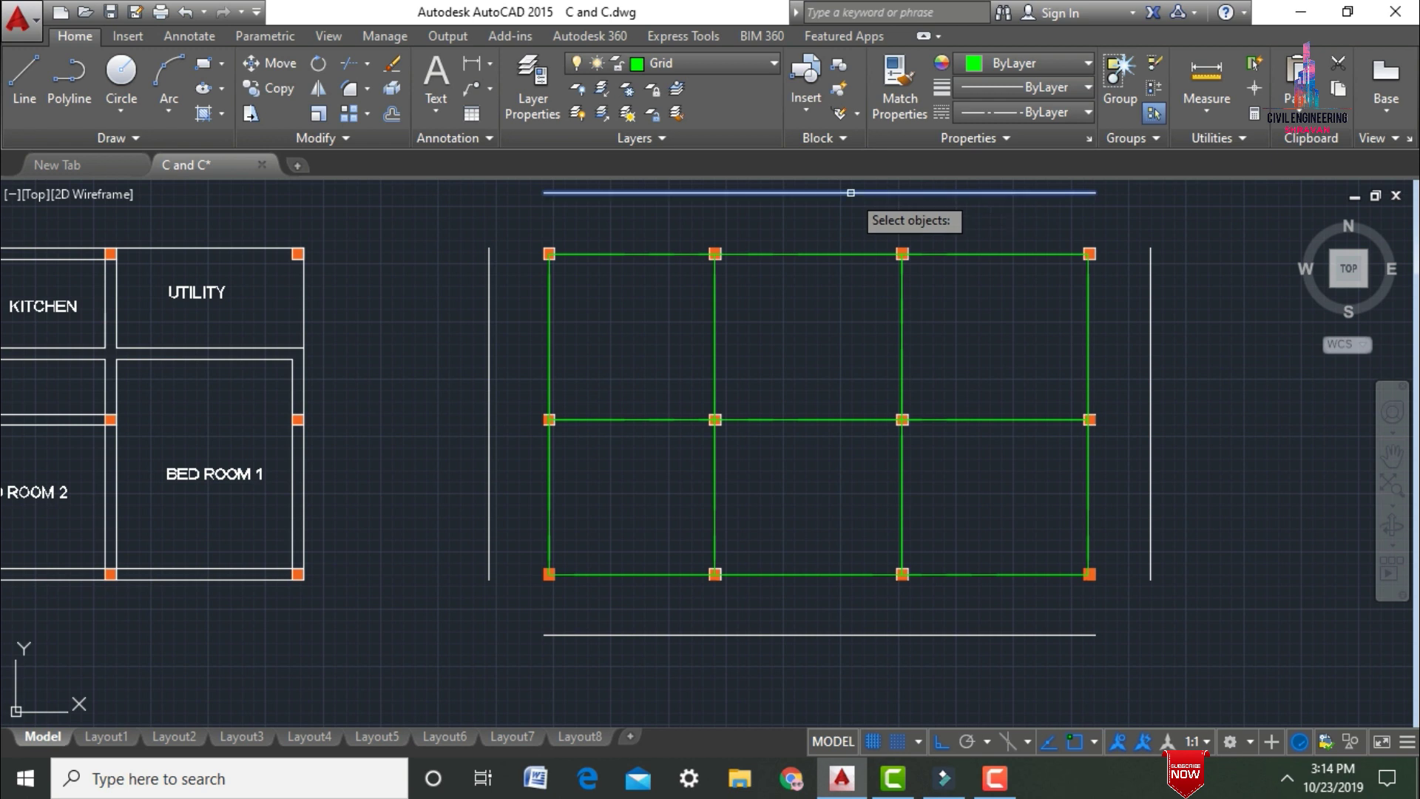
{"action": "left_click", "coordinate": [488, 353]}
{"action": "left_click", "coordinate": [608, 635]}
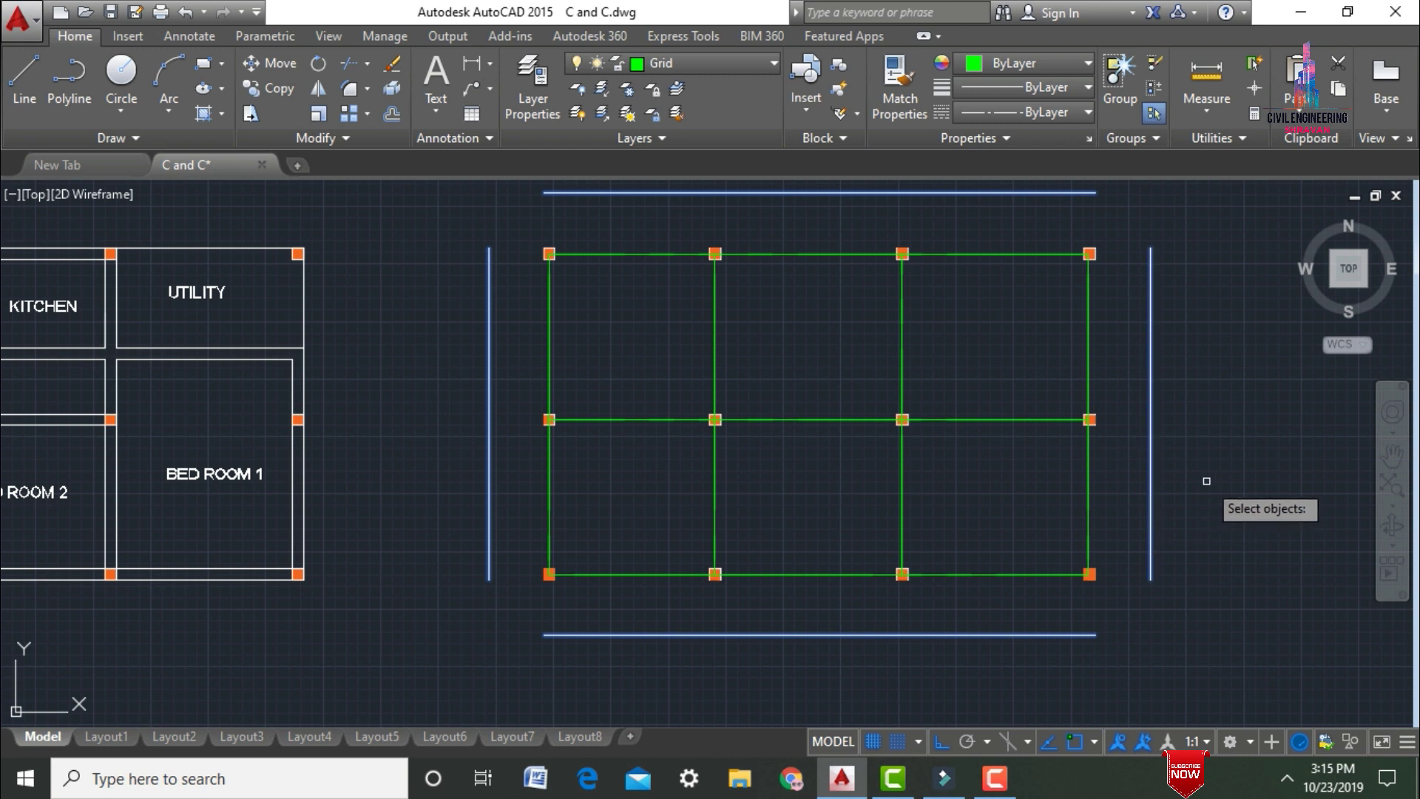
{"action": "key", "text": "Return"}
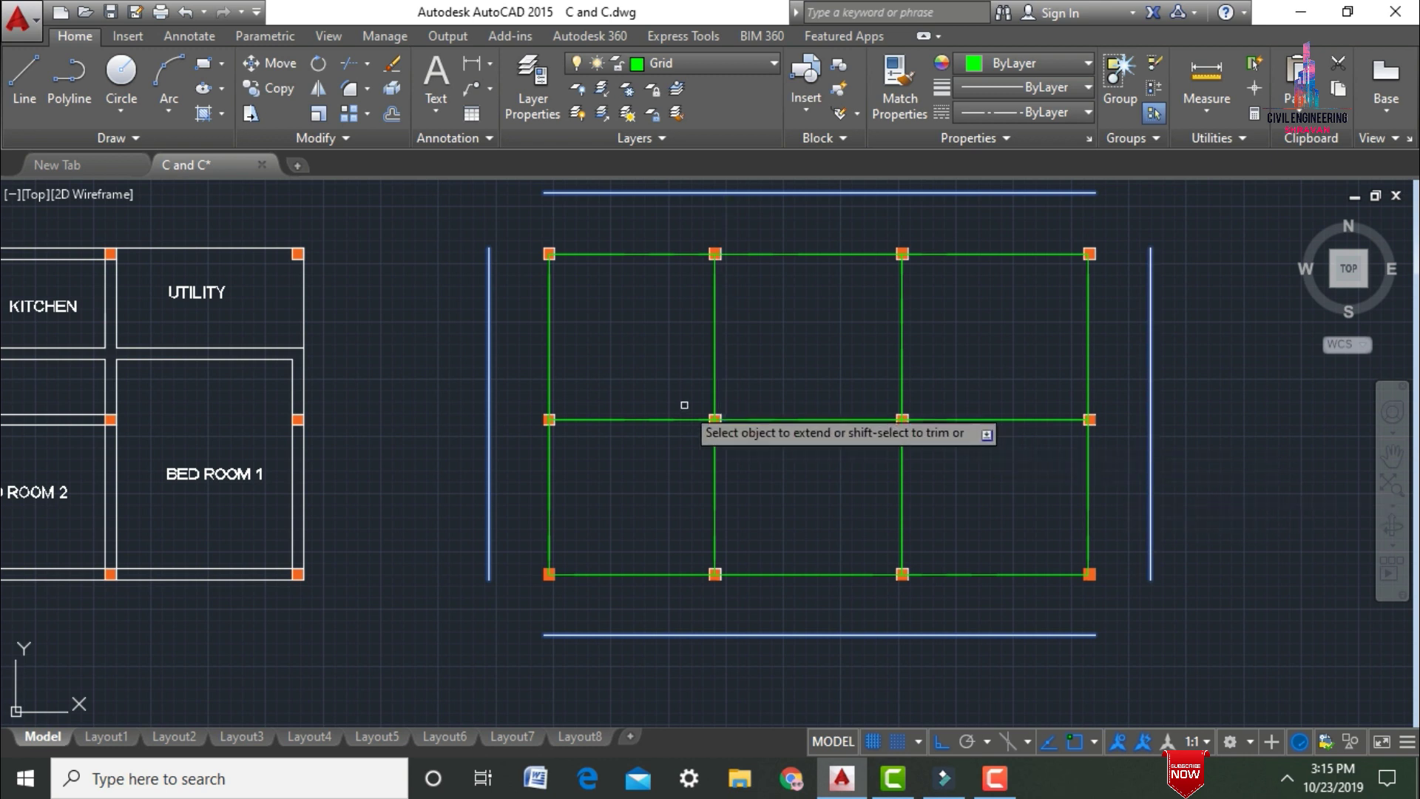
{"action": "left_click", "coordinate": [712, 291]}
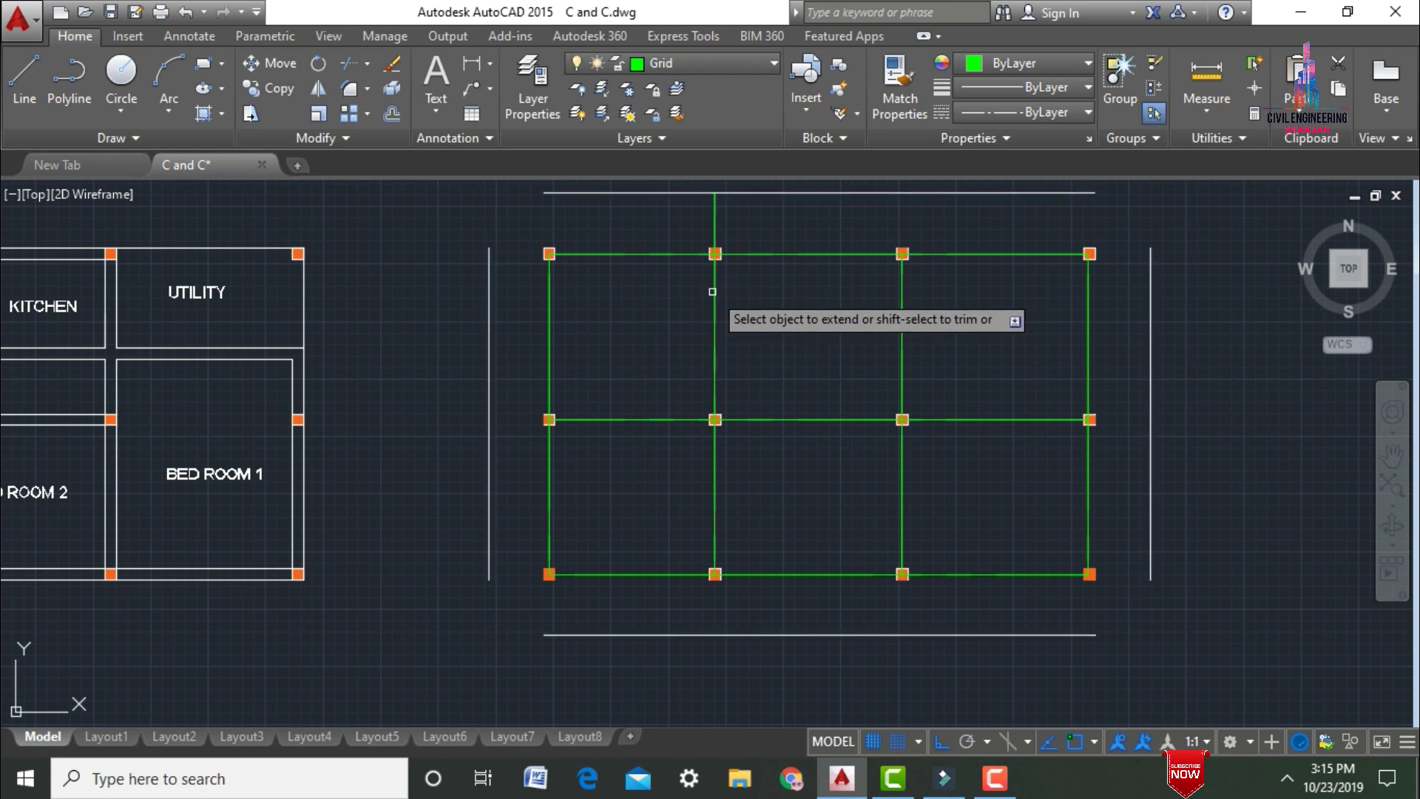
{"action": "left_click", "coordinate": [908, 293]}
{"action": "left_click", "coordinate": [901, 303]}
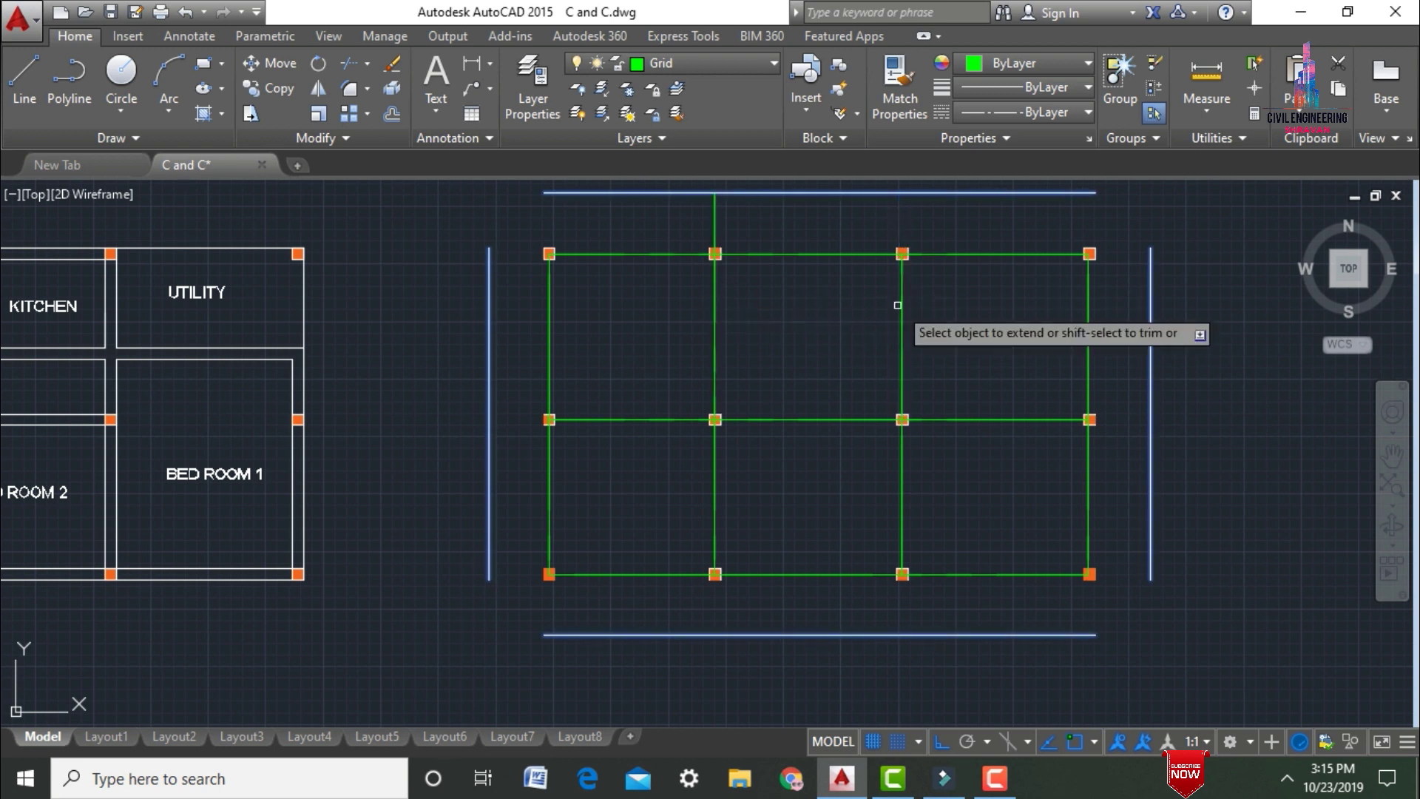
{"action": "left_click", "coordinate": [901, 314]}
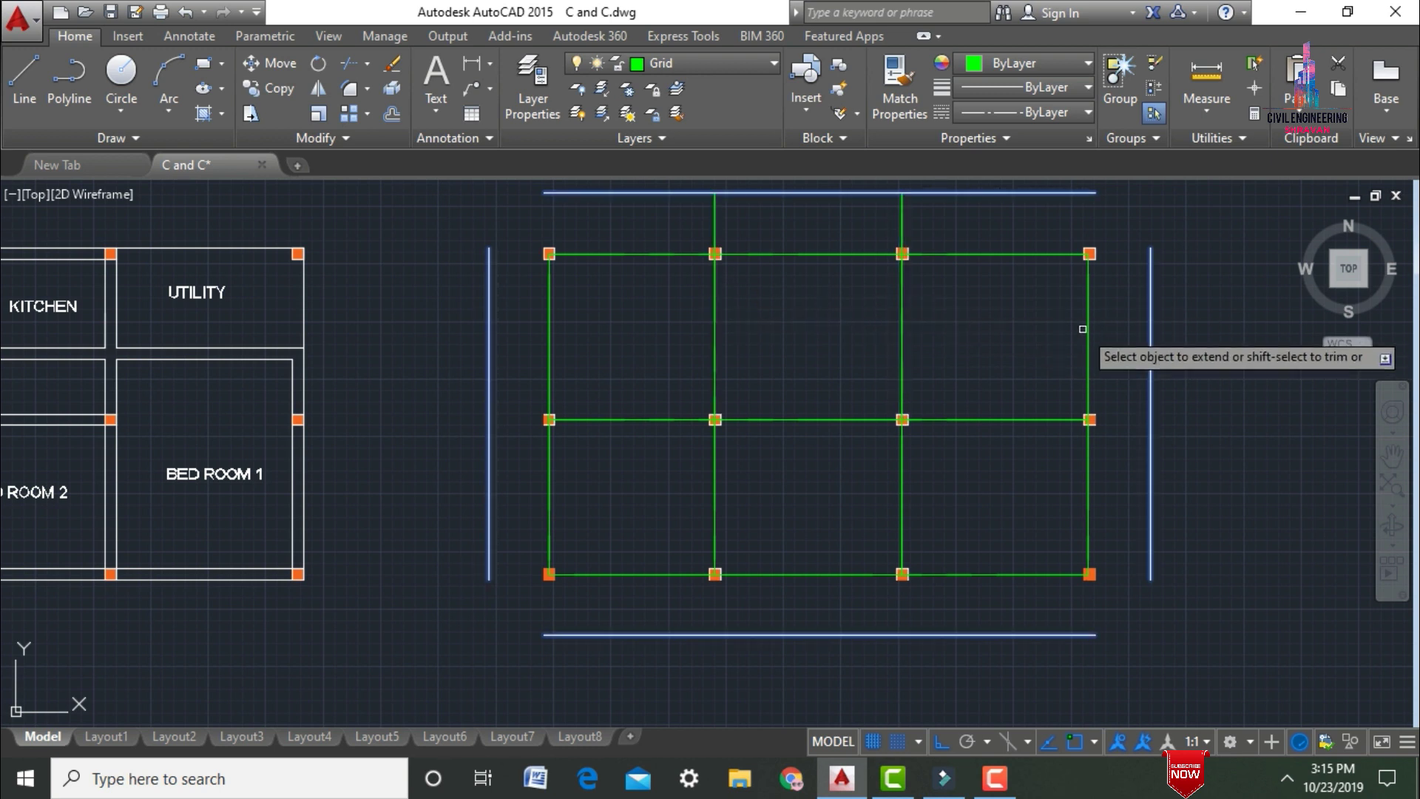
{"action": "left_click", "coordinate": [1087, 324]}
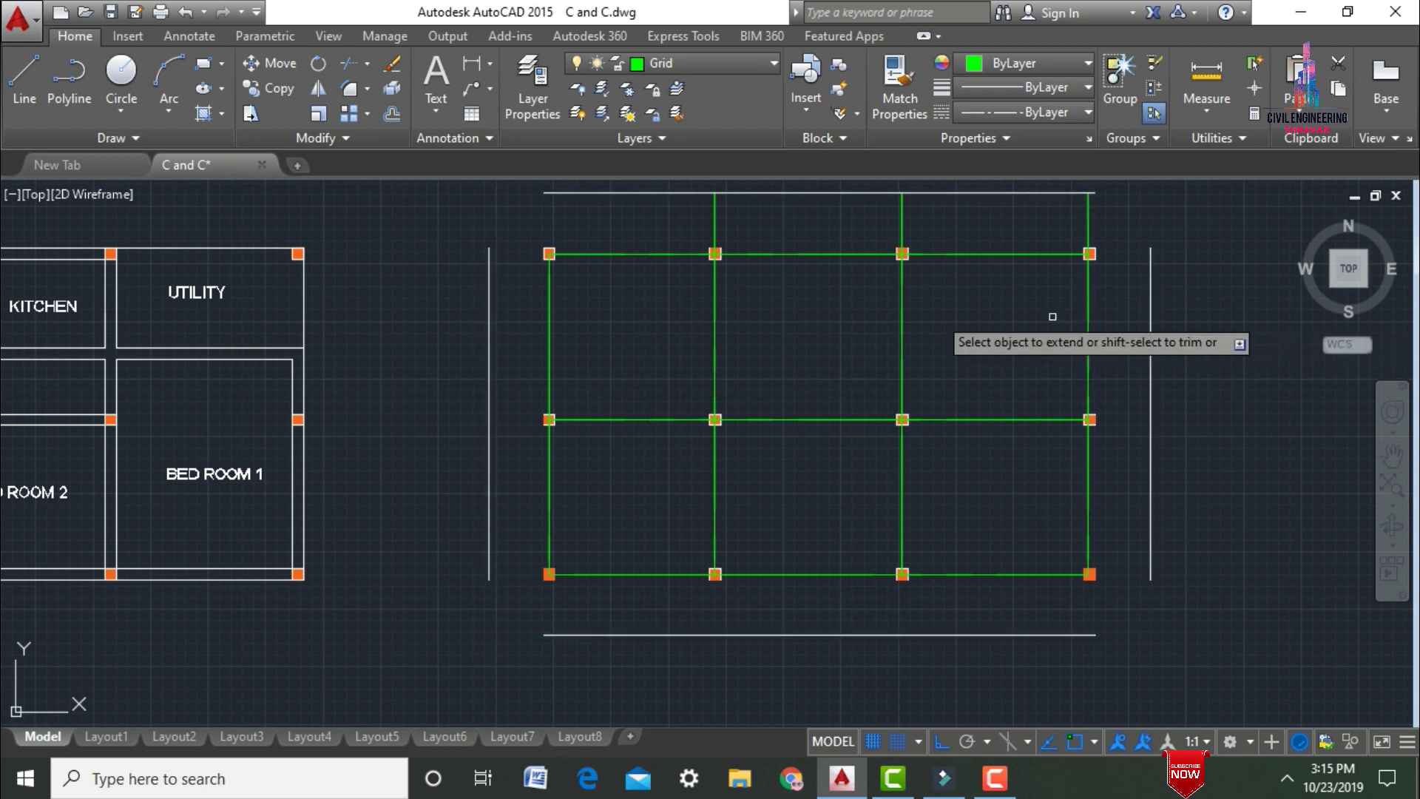
{"action": "left_click", "coordinate": [551, 292]}
Step: Extend the three horizontal grid lines to the left offset line
{"action": "left_click", "coordinate": [594, 254]}
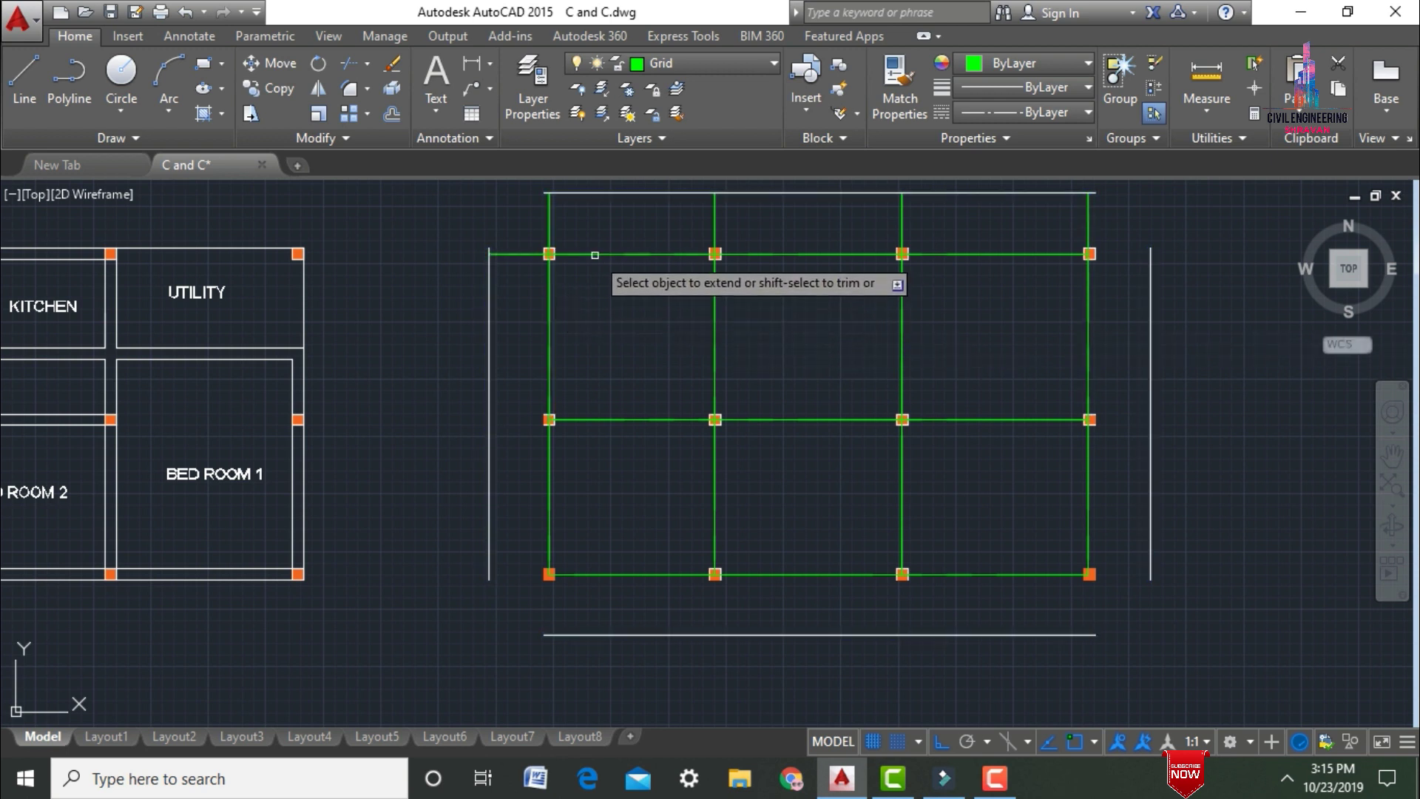
{"action": "left_click", "coordinate": [582, 419]}
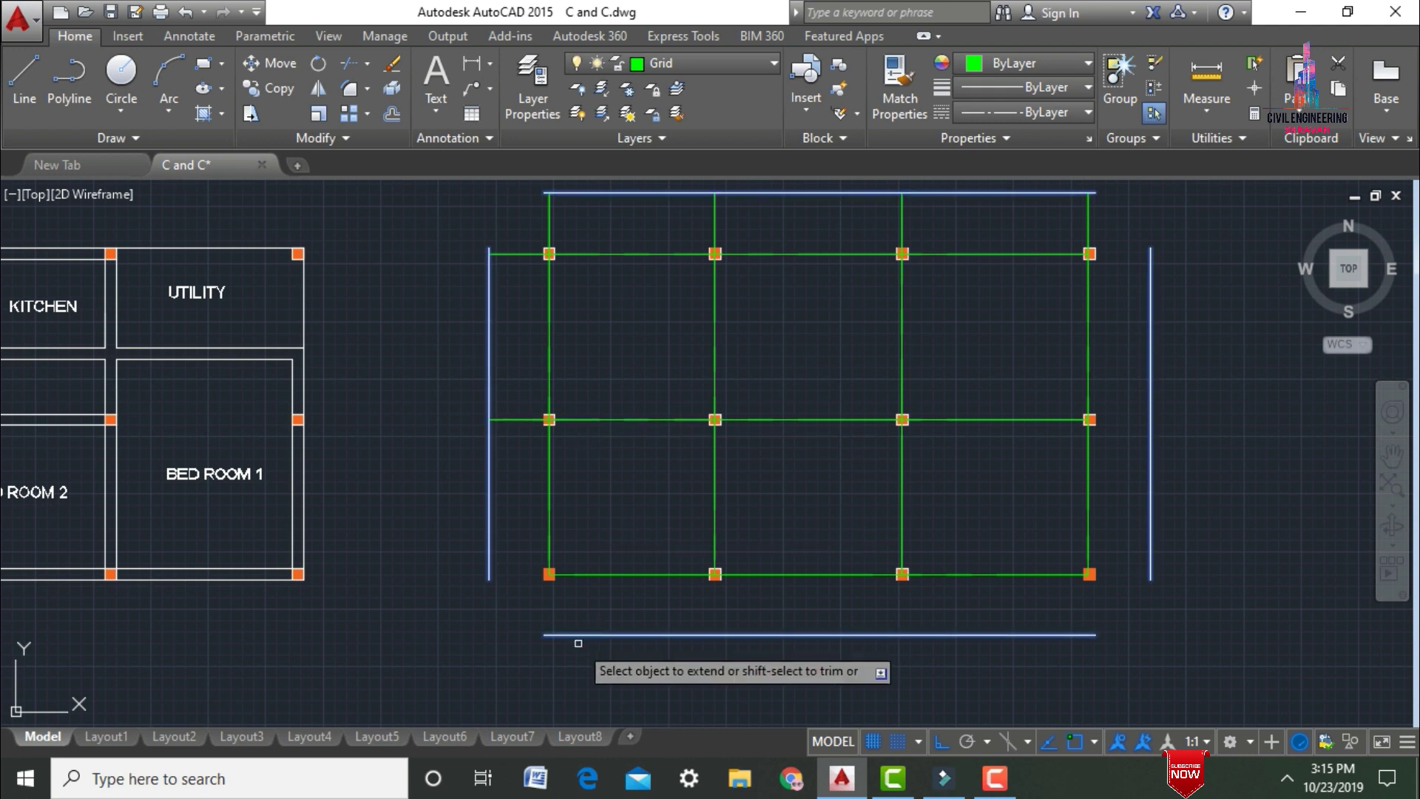
{"action": "left_click", "coordinate": [566, 577]}
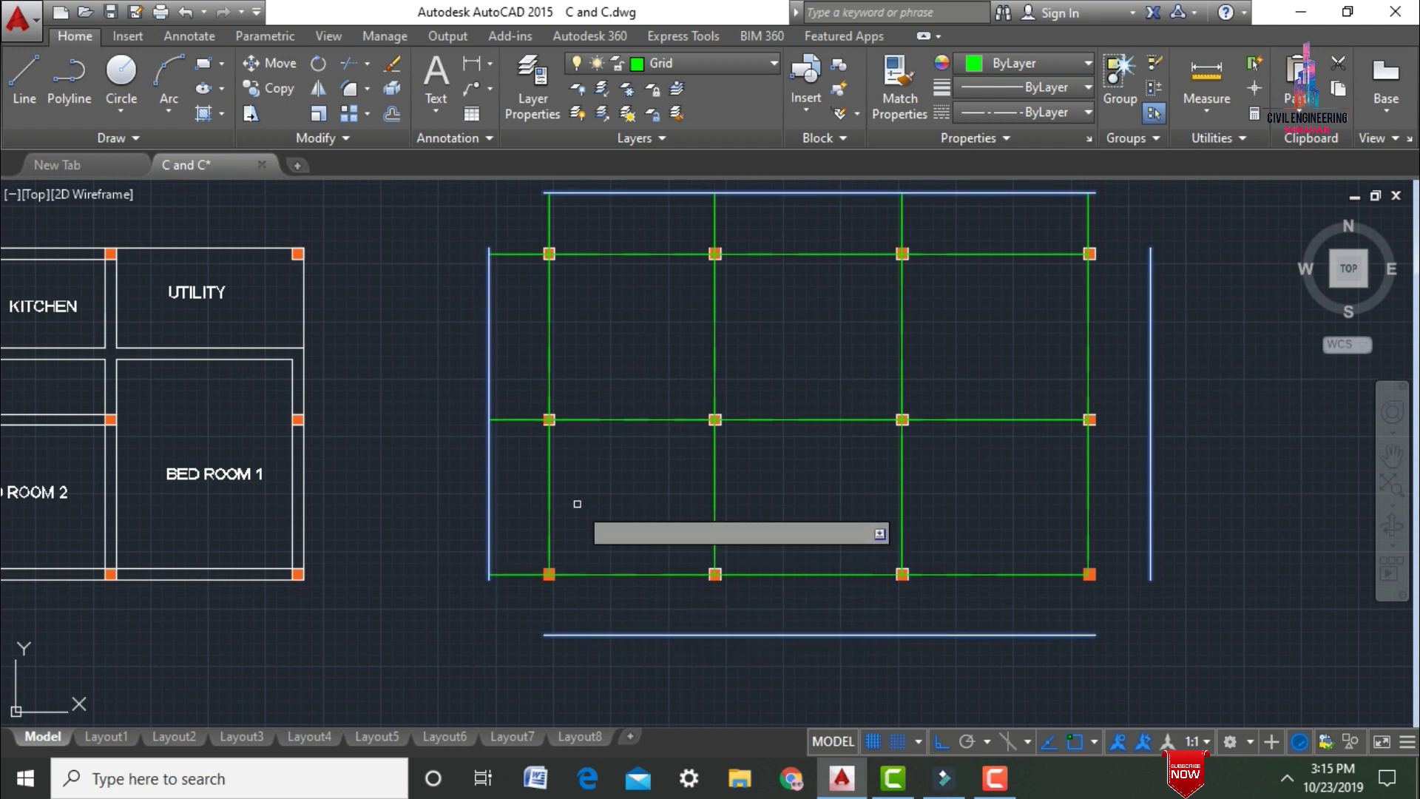
Step: Extend the four vertical grid lines down to the lower offset line
{"action": "left_click", "coordinate": [552, 524]}
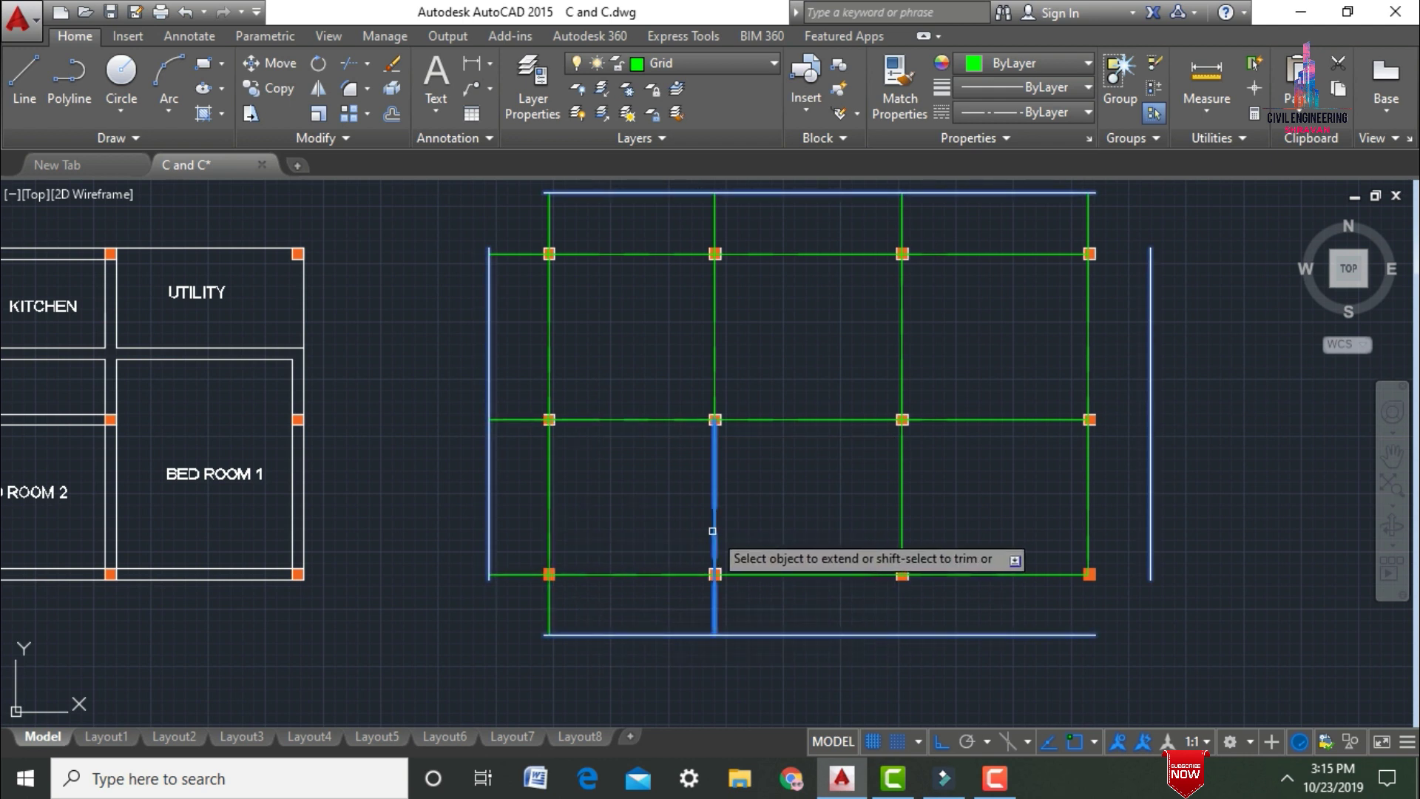
{"action": "left_click", "coordinate": [712, 532]}
{"action": "key", "text": "Escape"}
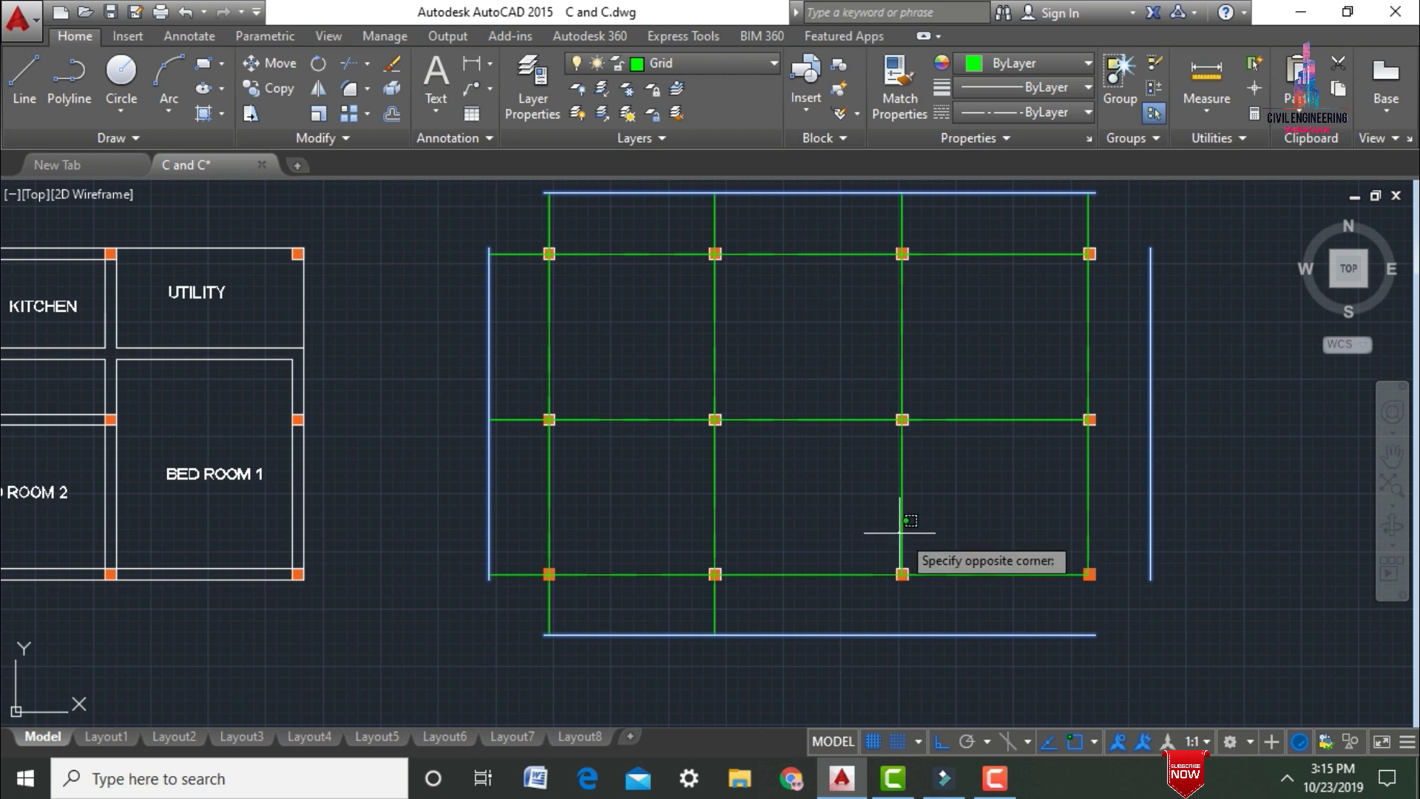
{"action": "left_click", "coordinate": [904, 566]}
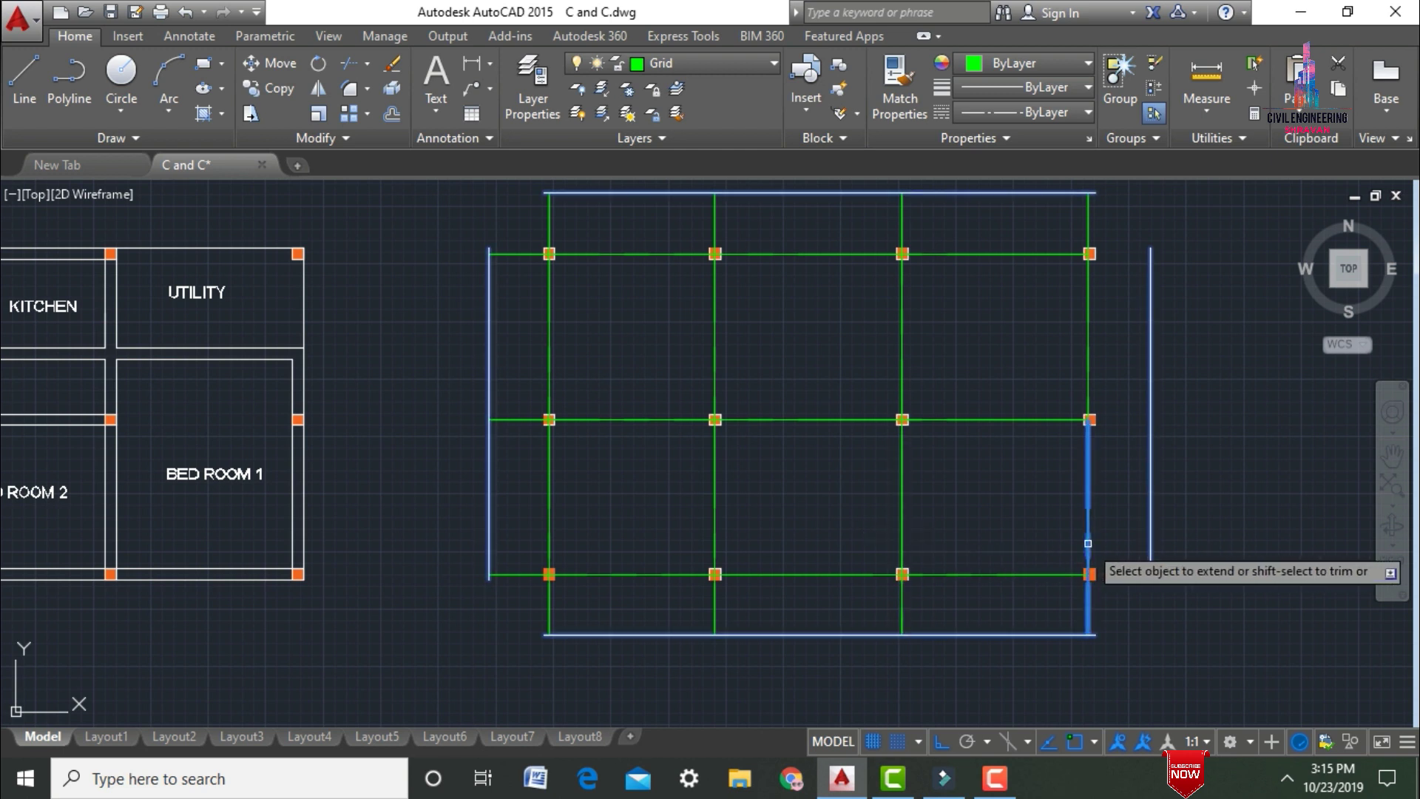
{"action": "left_click", "coordinate": [1087, 543]}
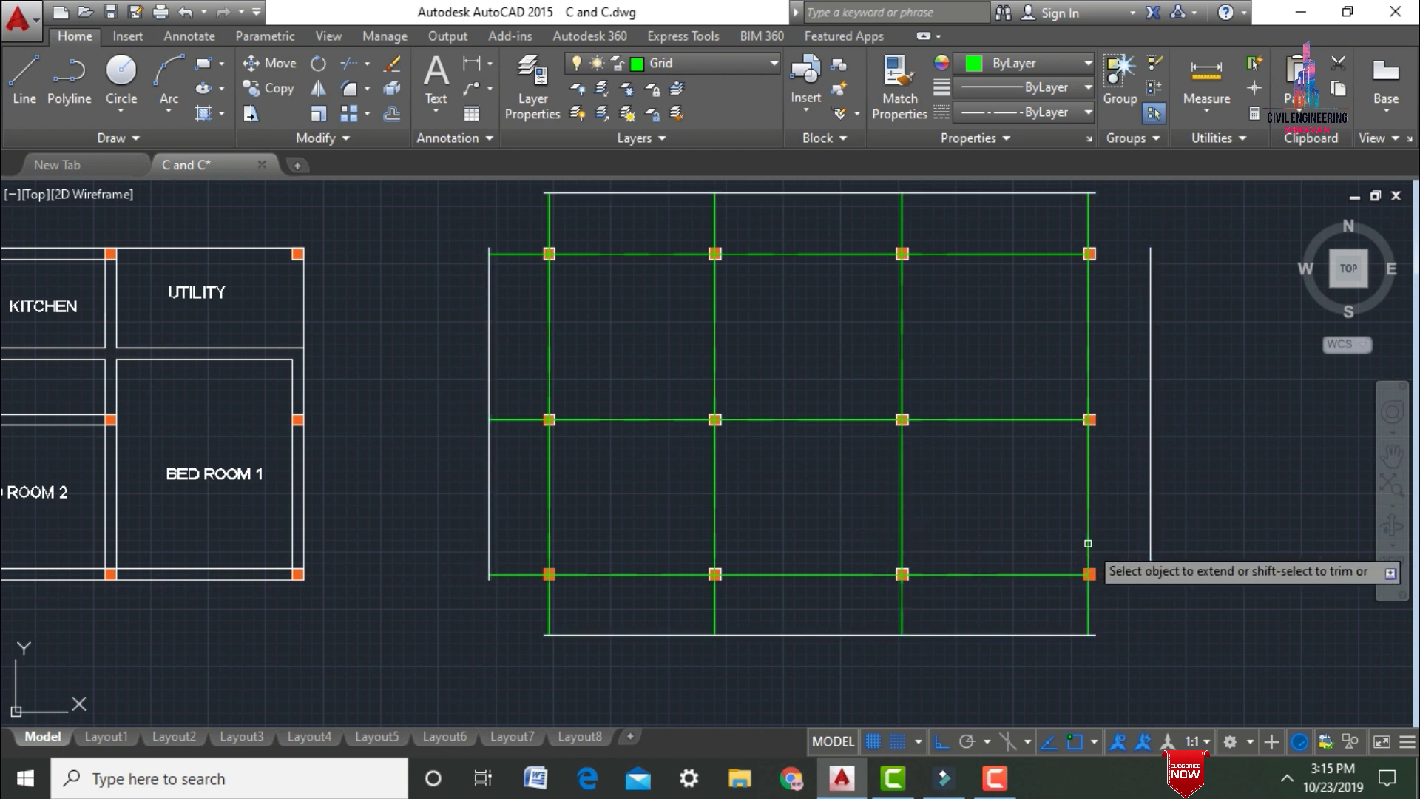
Step: Extend the three horizontal grid lines to the right offset line and end the Extend command
{"action": "left_click", "coordinate": [1050, 576]}
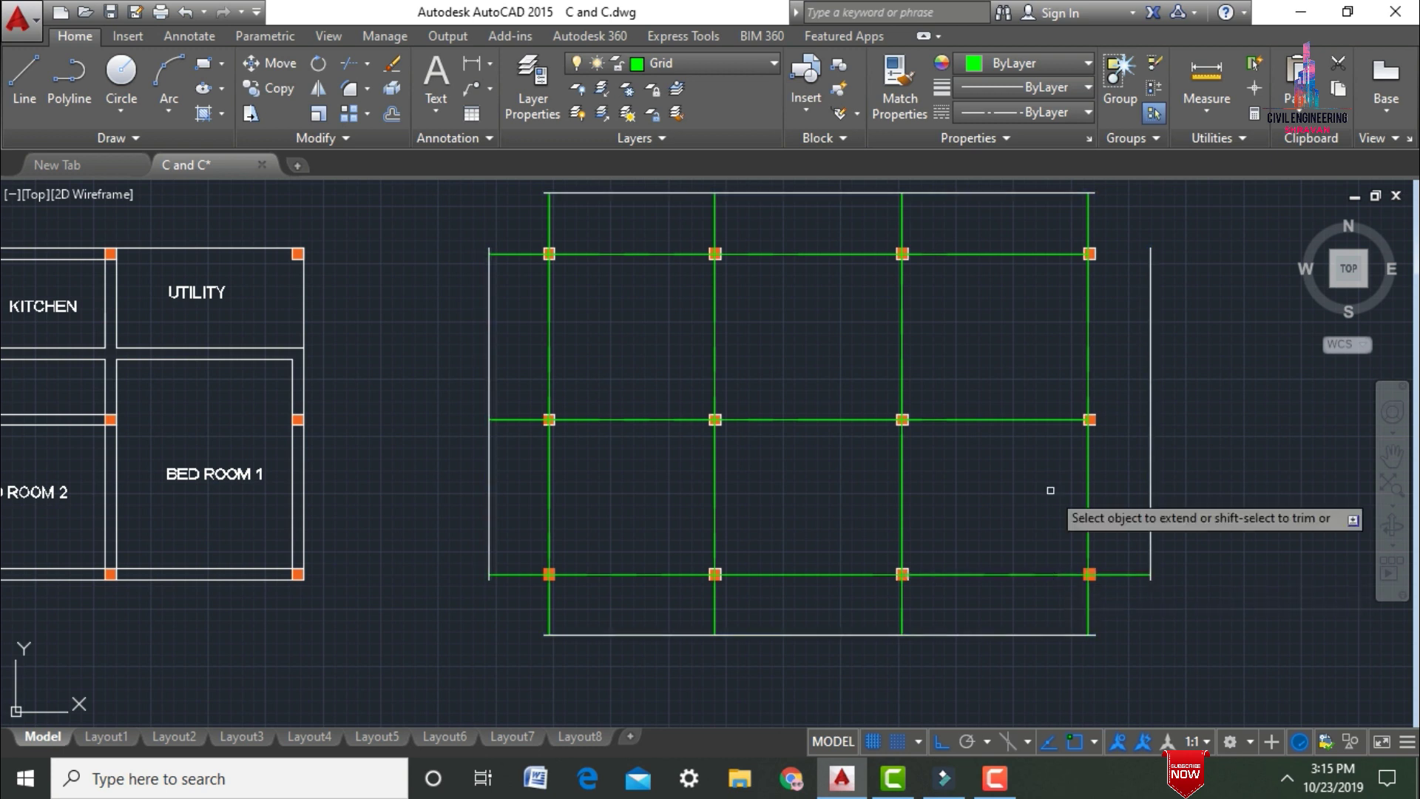
{"action": "left_click", "coordinate": [1043, 420]}
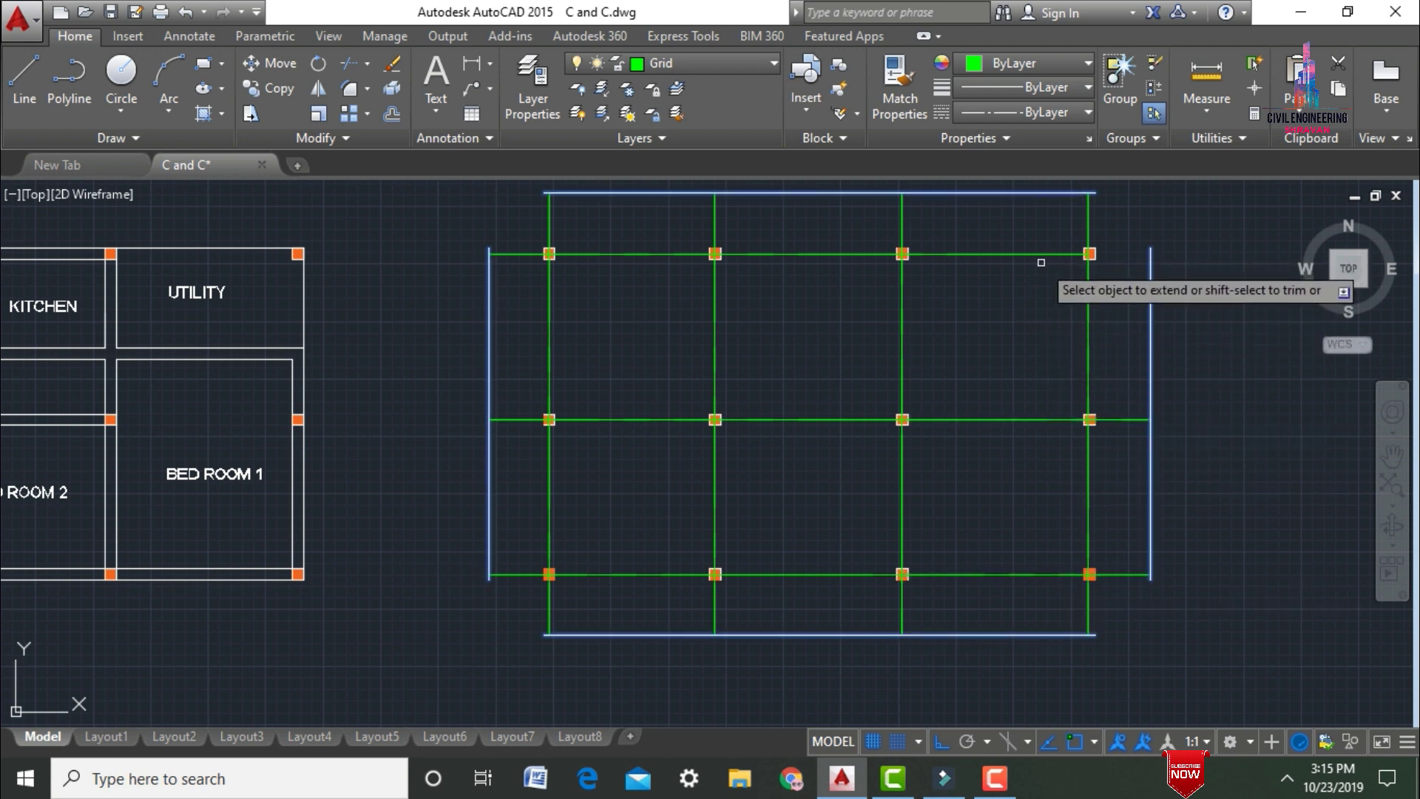
{"action": "key", "text": "Escape"}
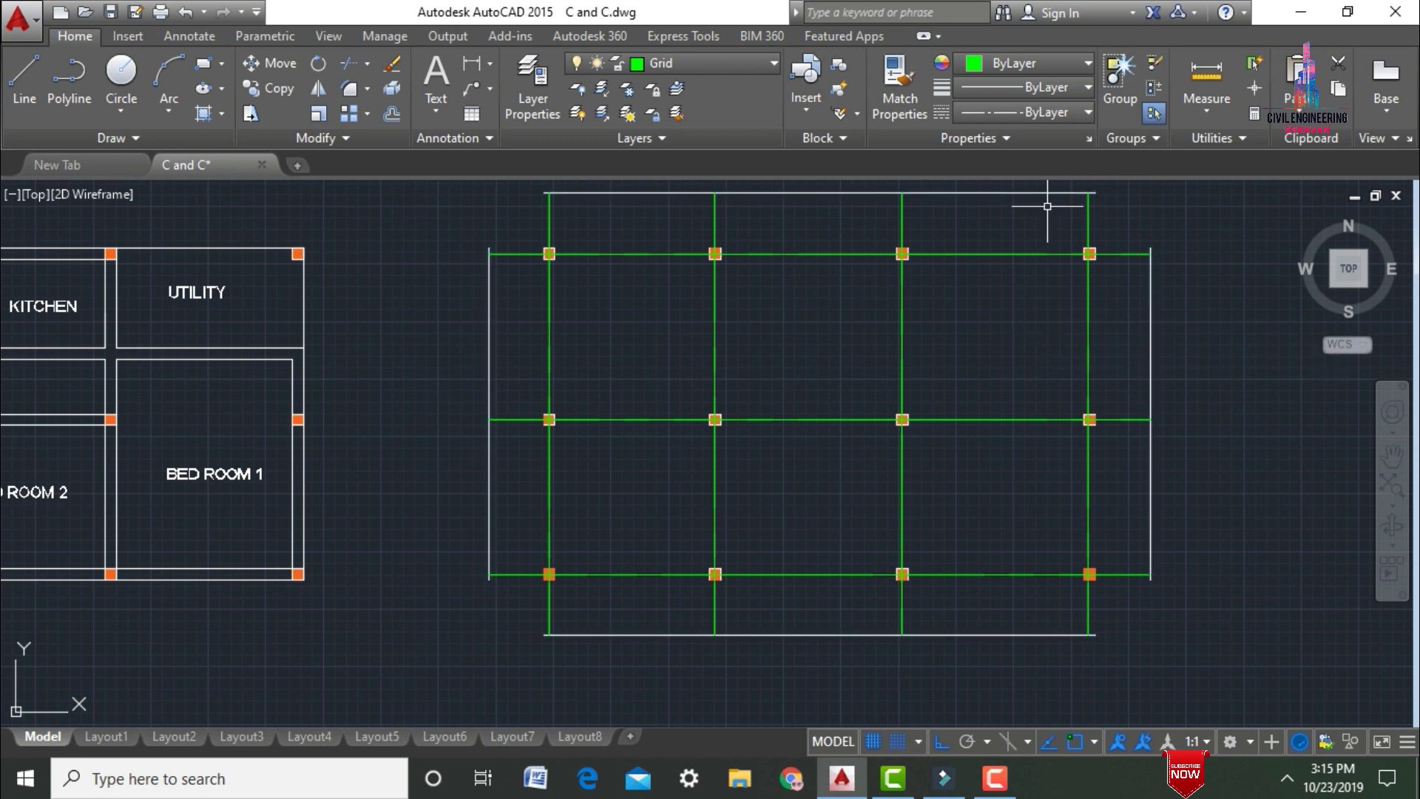
Step: Erase the four offset boundary lines around the extended grid
{"action": "type", "text": "e"}
{"action": "key", "text": "Return"}
{"action": "left_click", "coordinate": [1019, 191]}
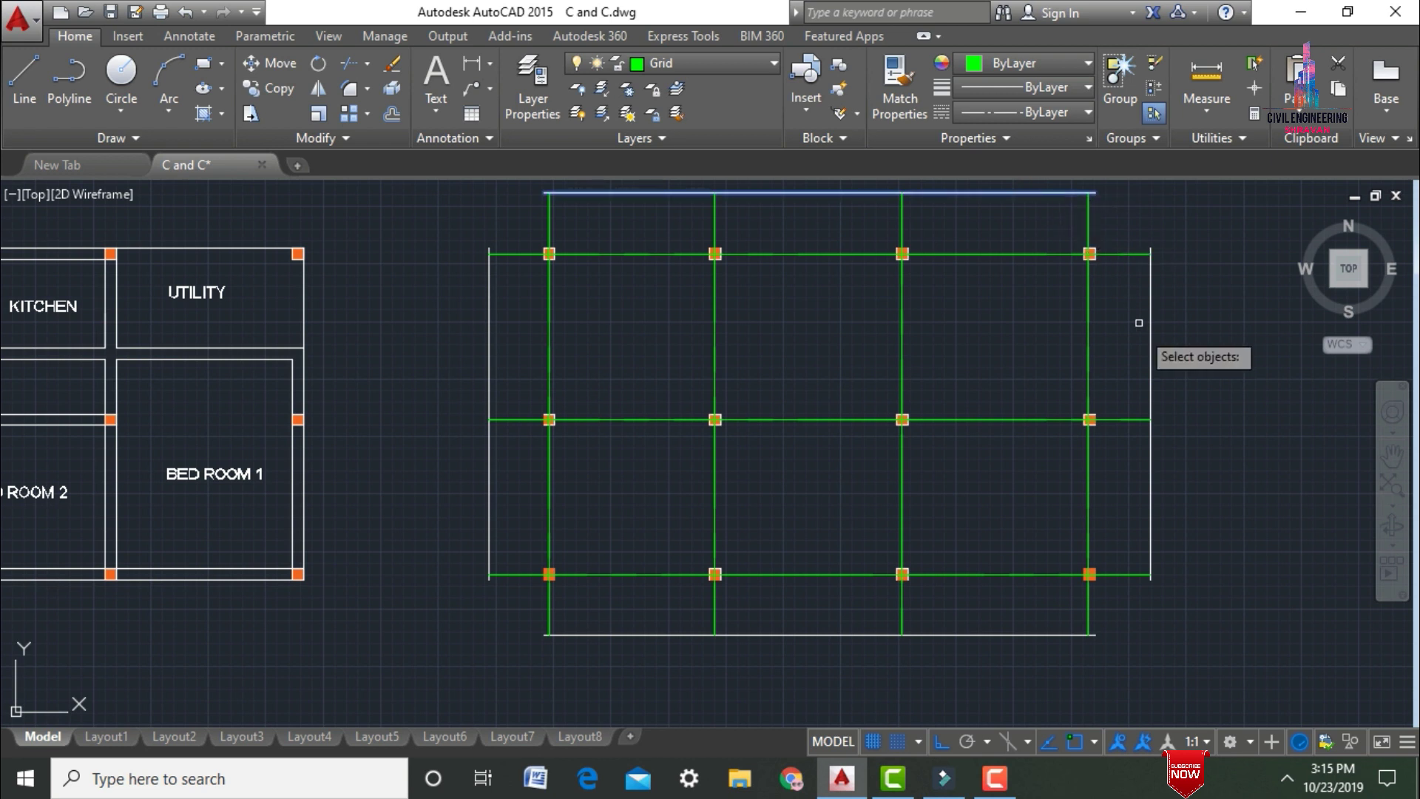
{"action": "left_click", "coordinate": [1149, 347]}
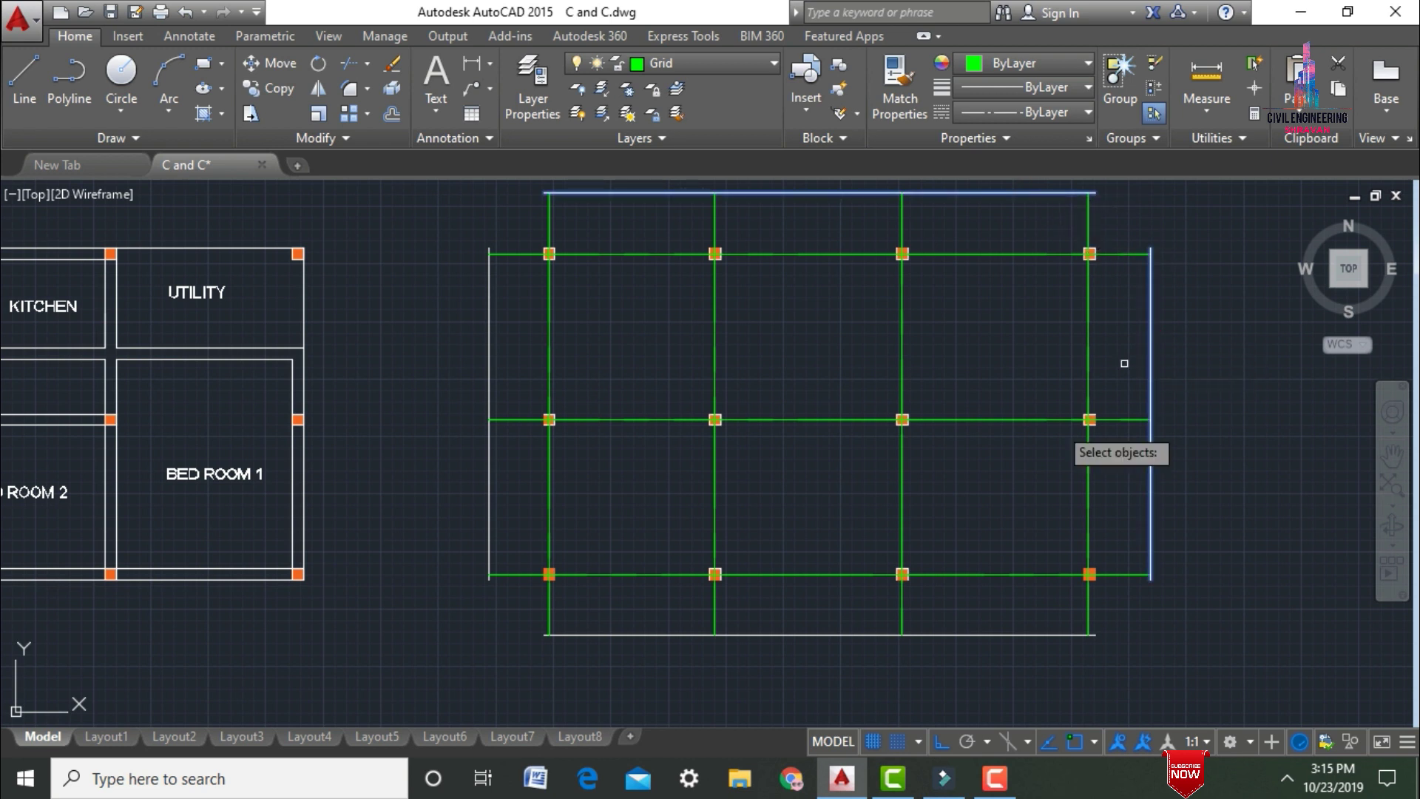
{"action": "left_click", "coordinate": [867, 634]}
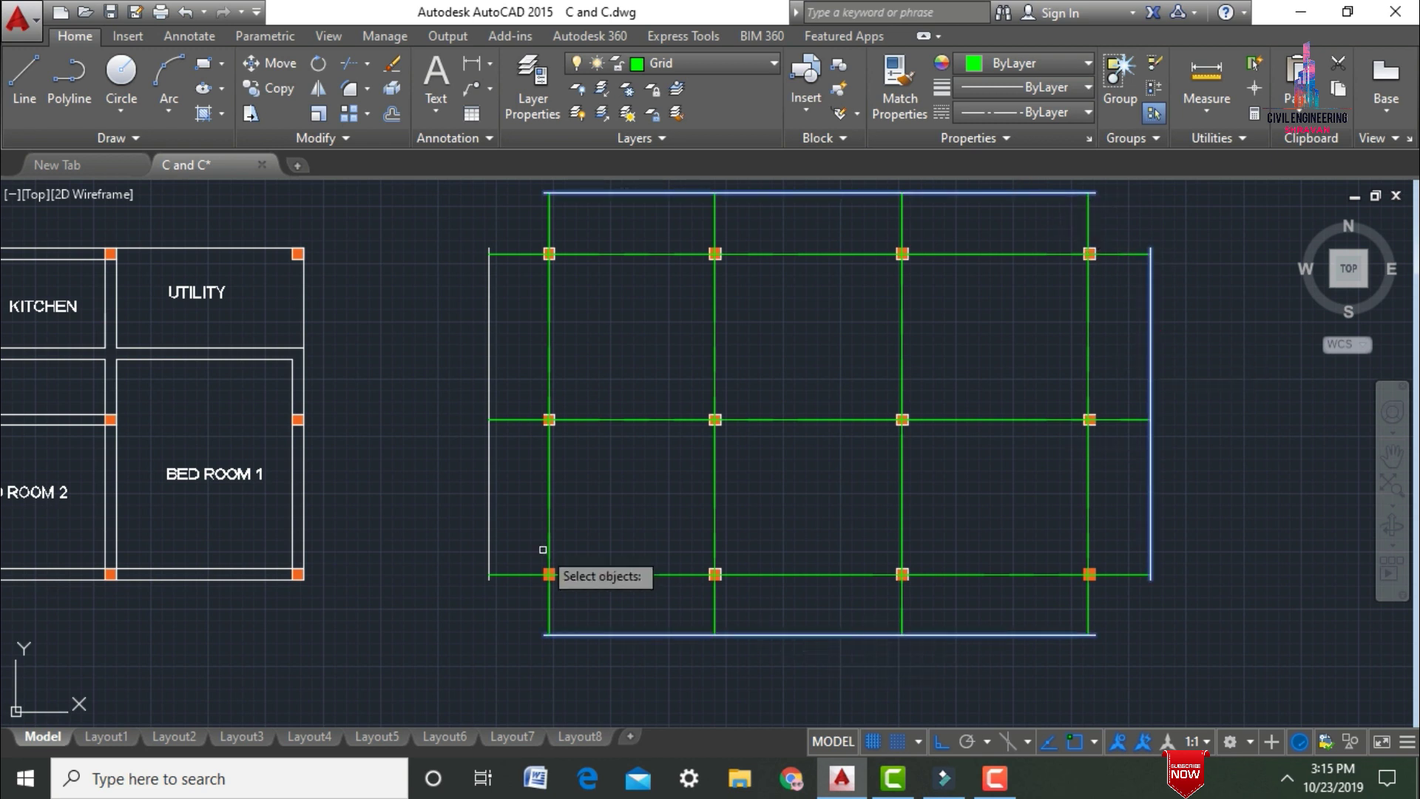
{"action": "left_click", "coordinate": [487, 503]}
{"action": "key", "text": "Return"}
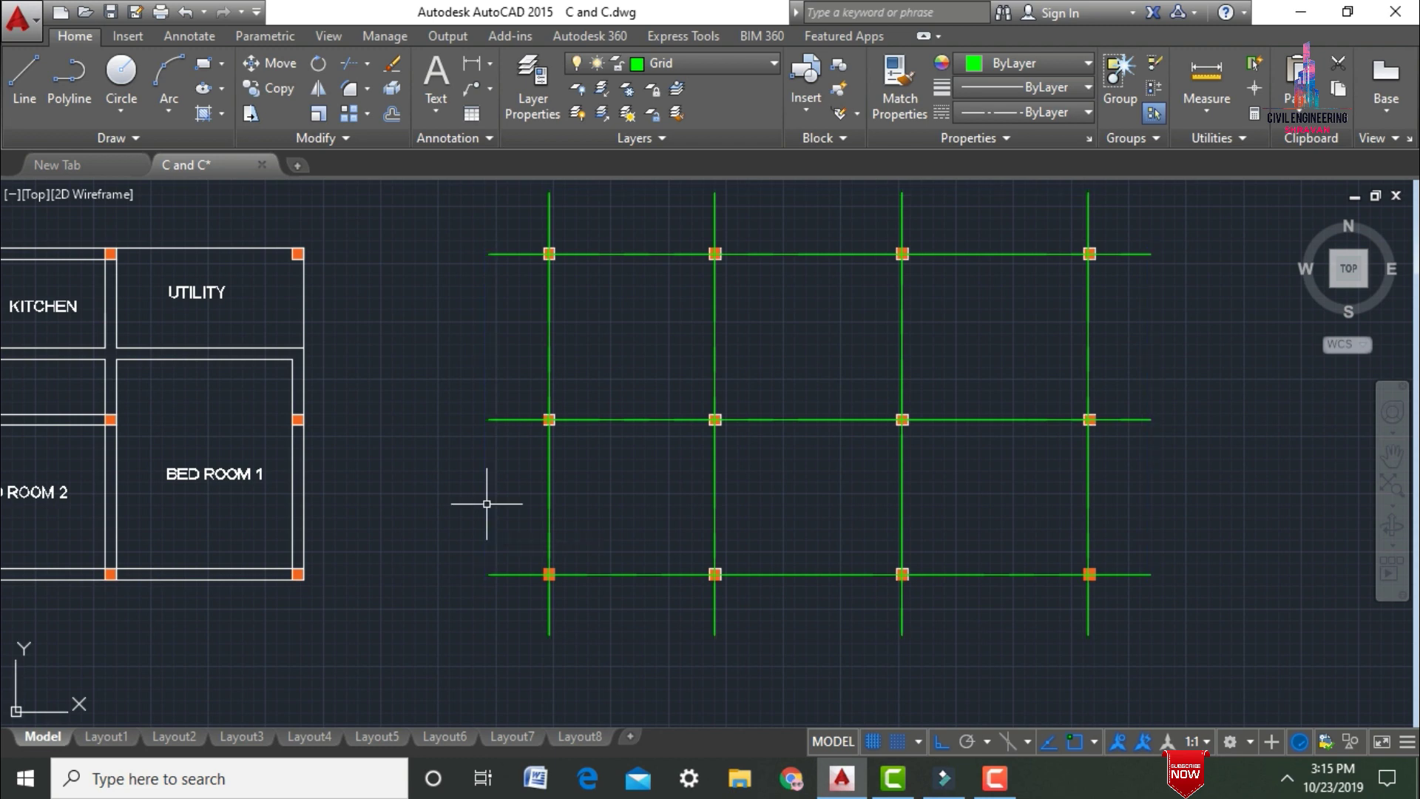
Step: Make Cir the current layer
{"action": "scroll", "coordinate": [1189, 329], "scroll_direction": "down", "scroll_amount": 2}
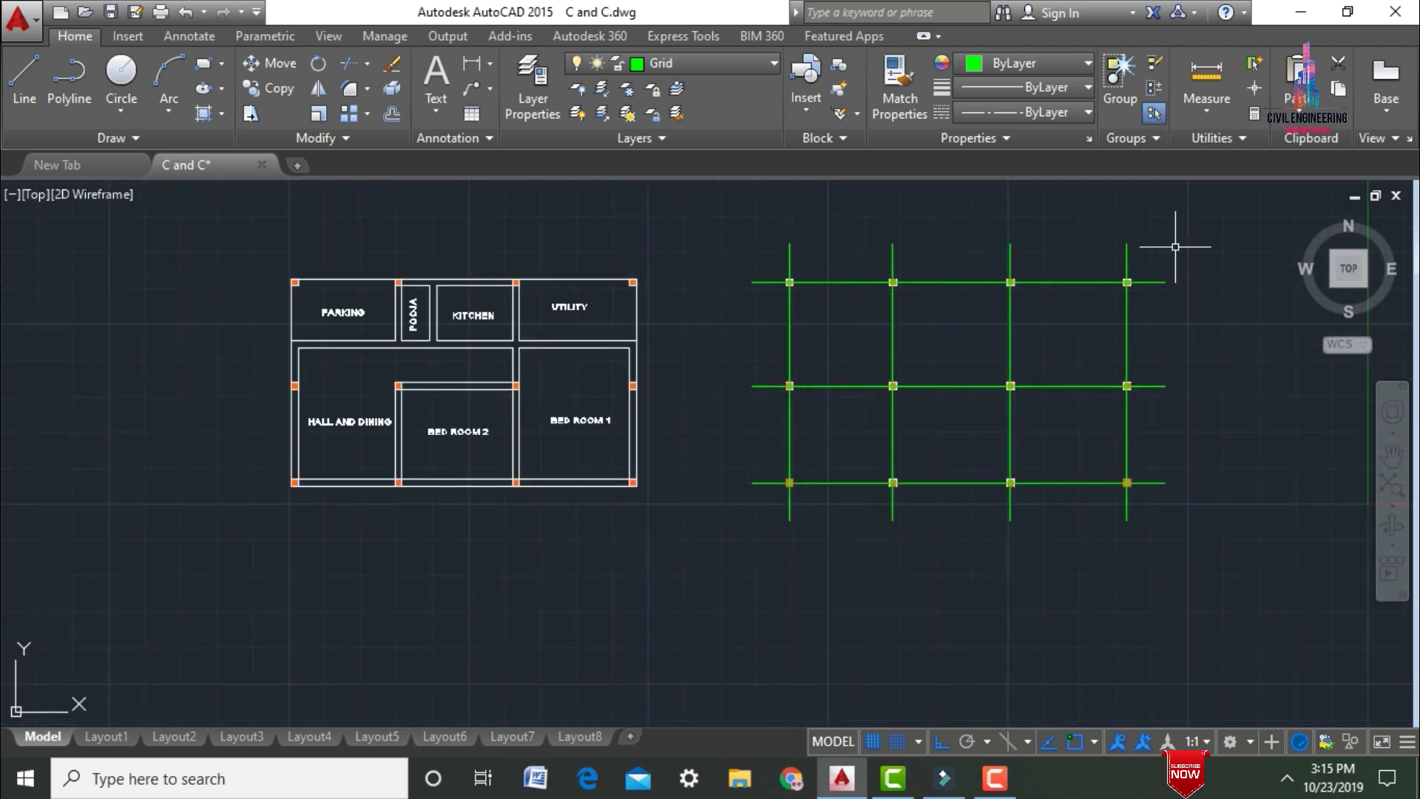
{"action": "scroll", "coordinate": [1175, 246], "scroll_direction": "up", "scroll_amount": 2}
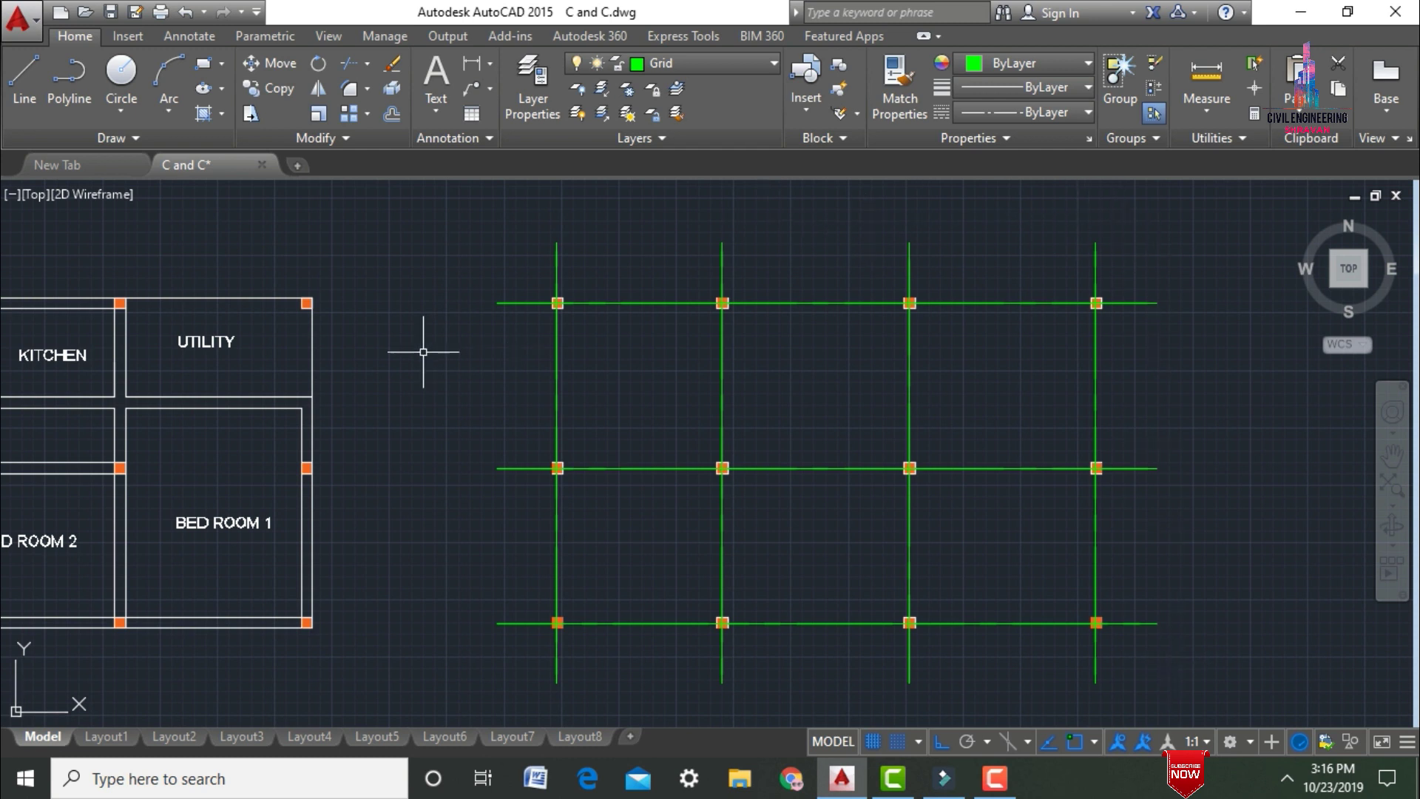
{"action": "left_click", "coordinate": [707, 65]}
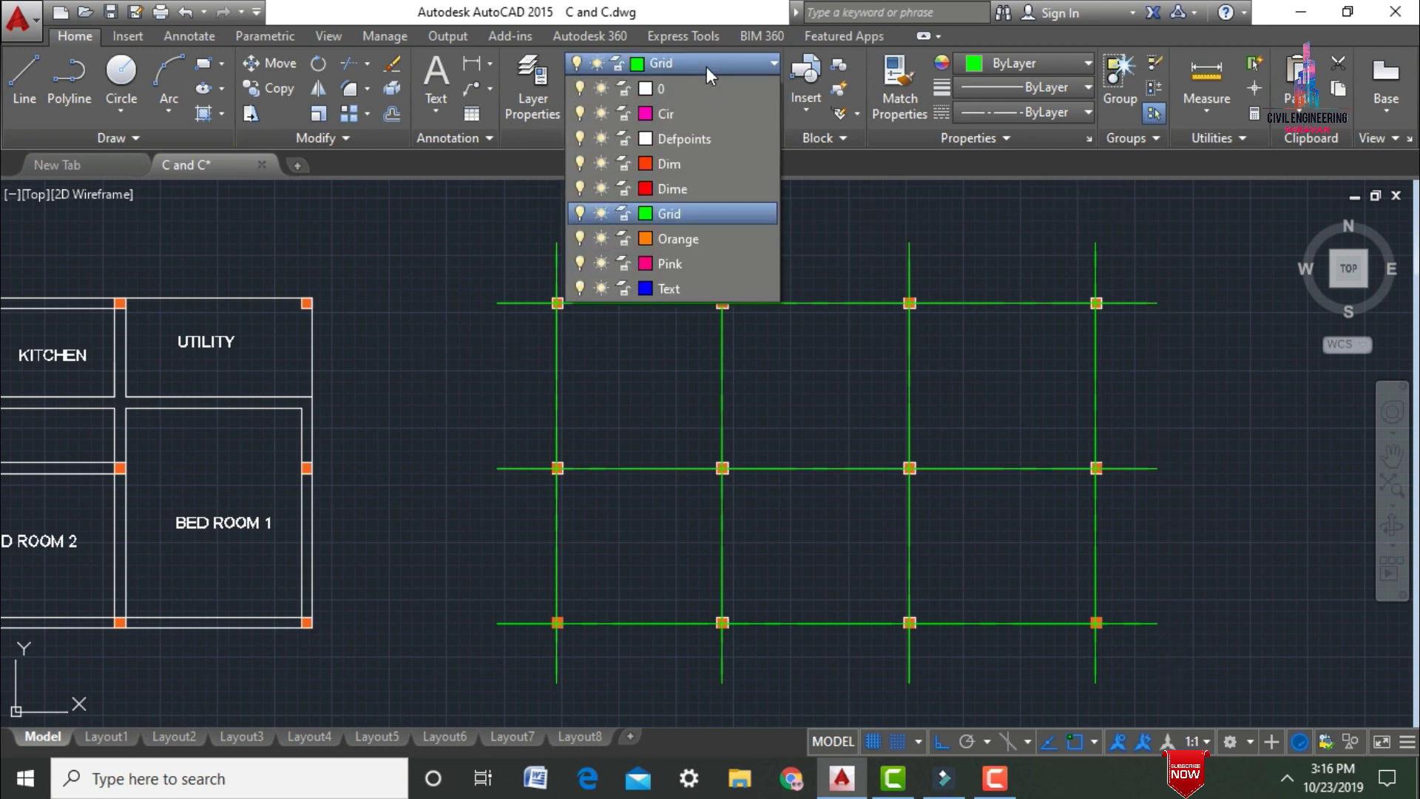
{"action": "left_click", "coordinate": [681, 115]}
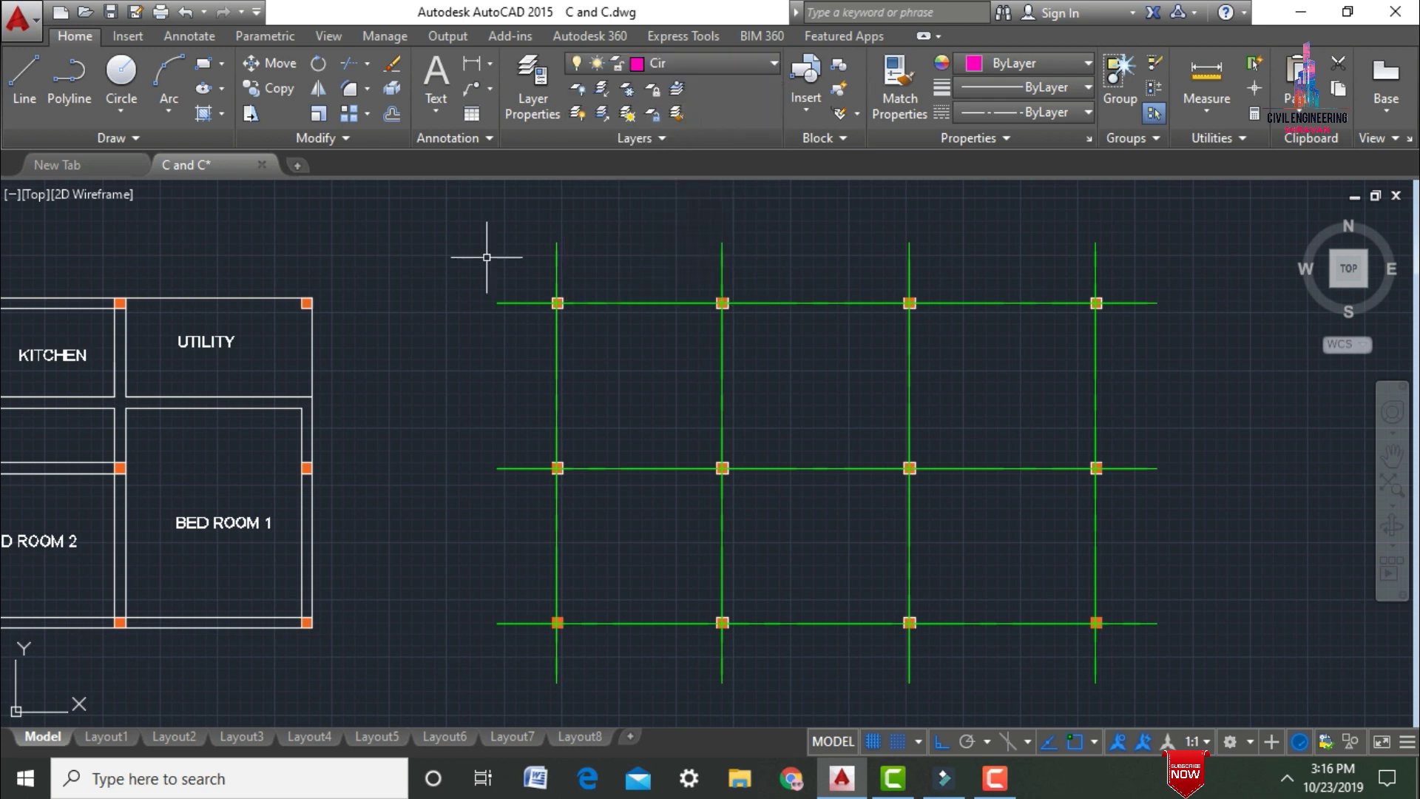
{"action": "left_click", "coordinate": [689, 69]}
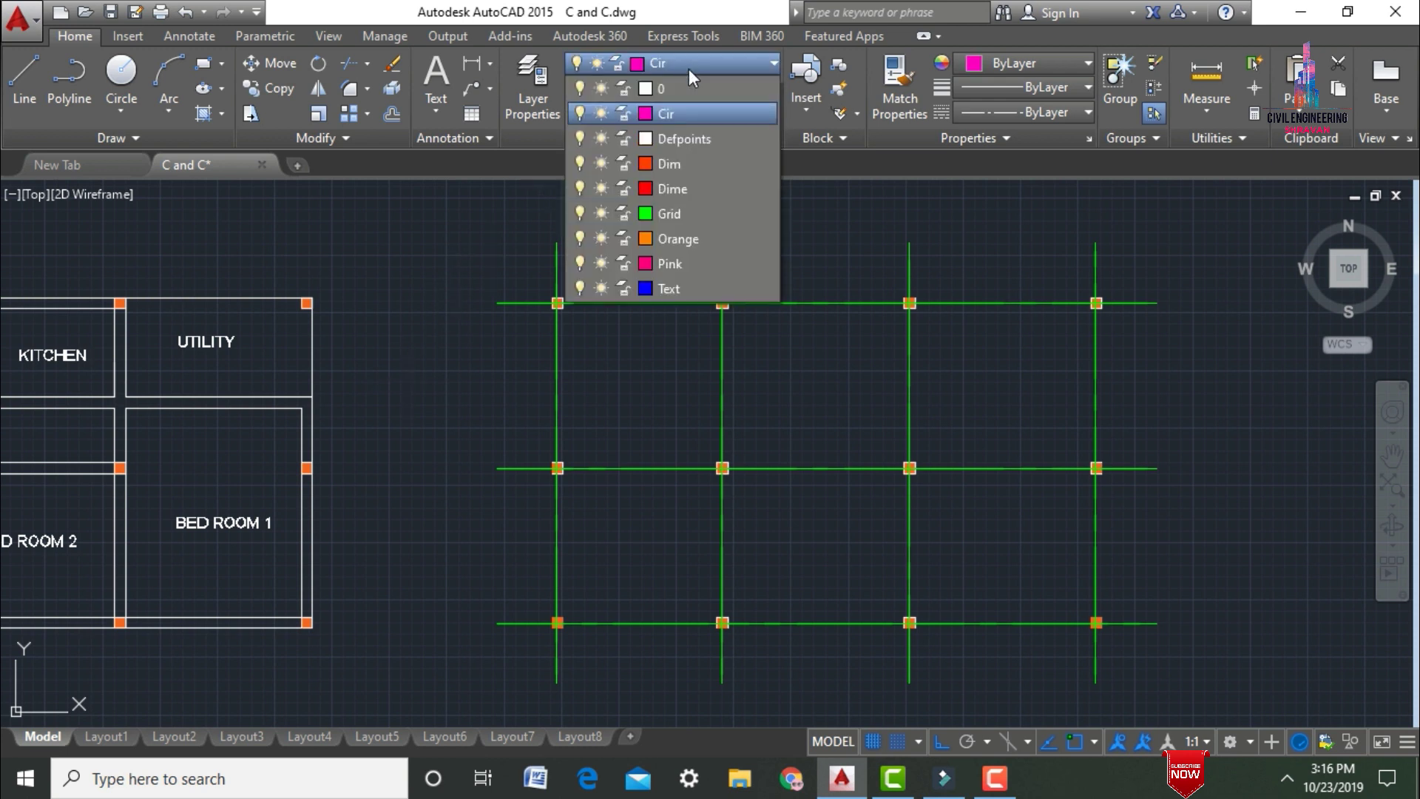
{"action": "left_click", "coordinate": [673, 114]}
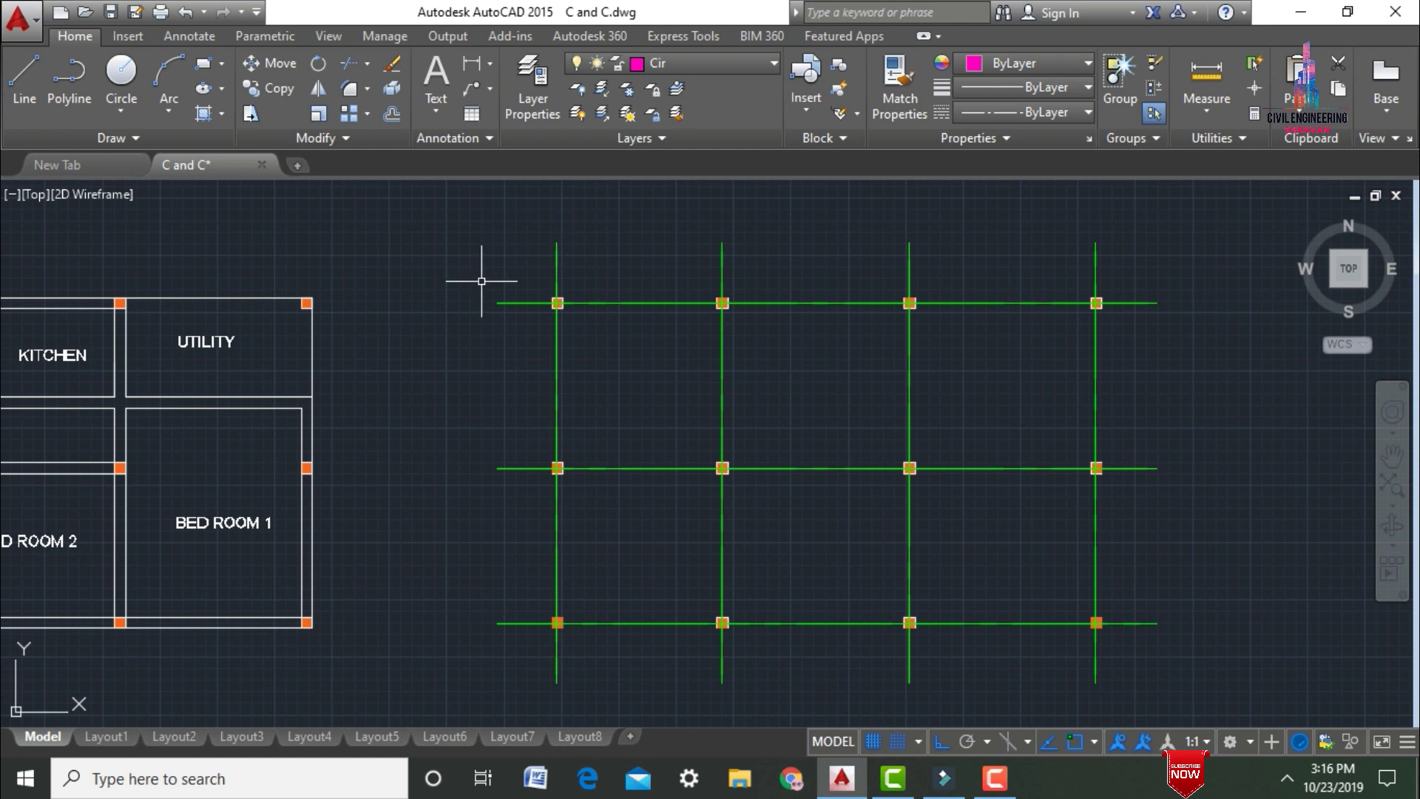
Step: Draw a circle with a 2' radius in the empty space between the floor plan and the column grid
{"action": "type", "text": "c"}
{"action": "key", "text": "Return"}
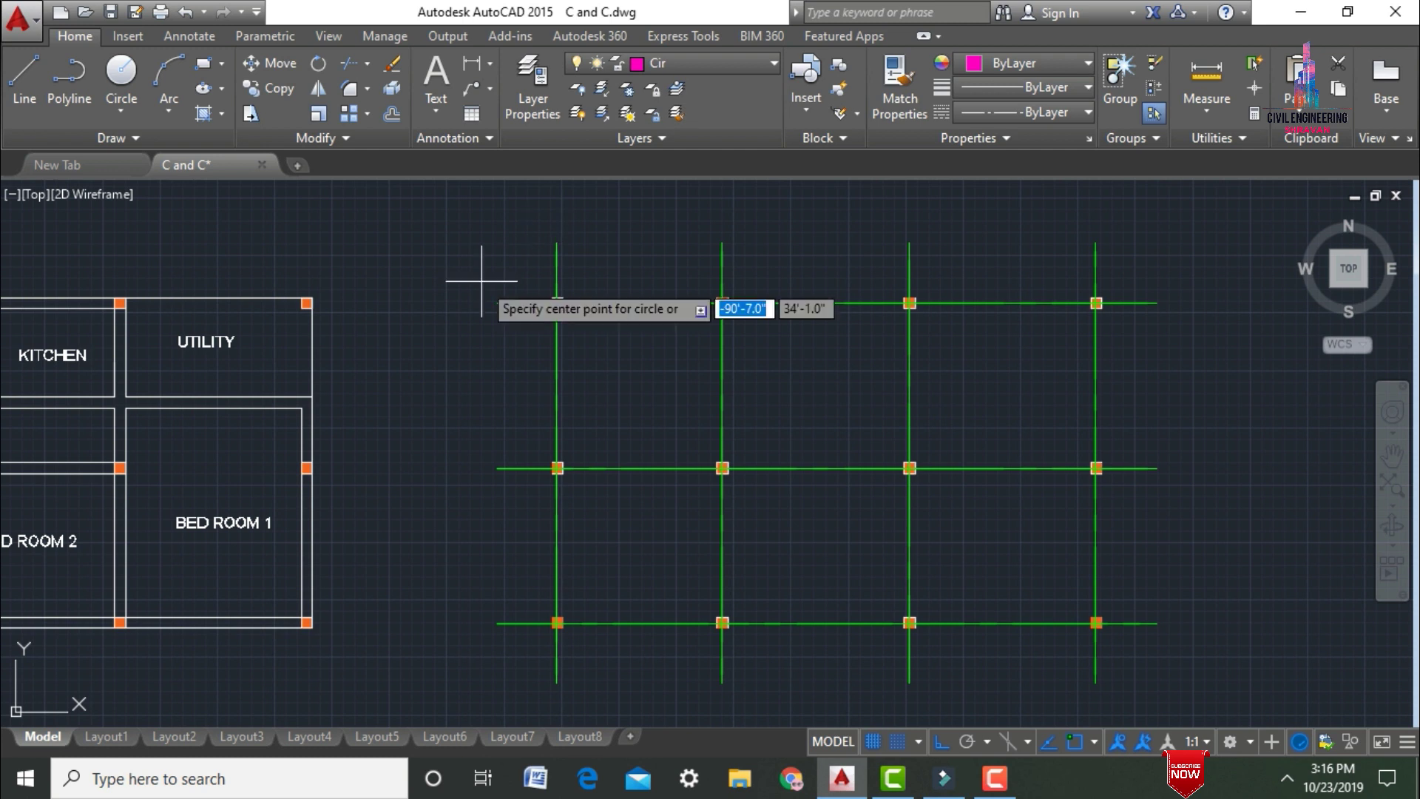
{"action": "left_click", "coordinate": [407, 408]}
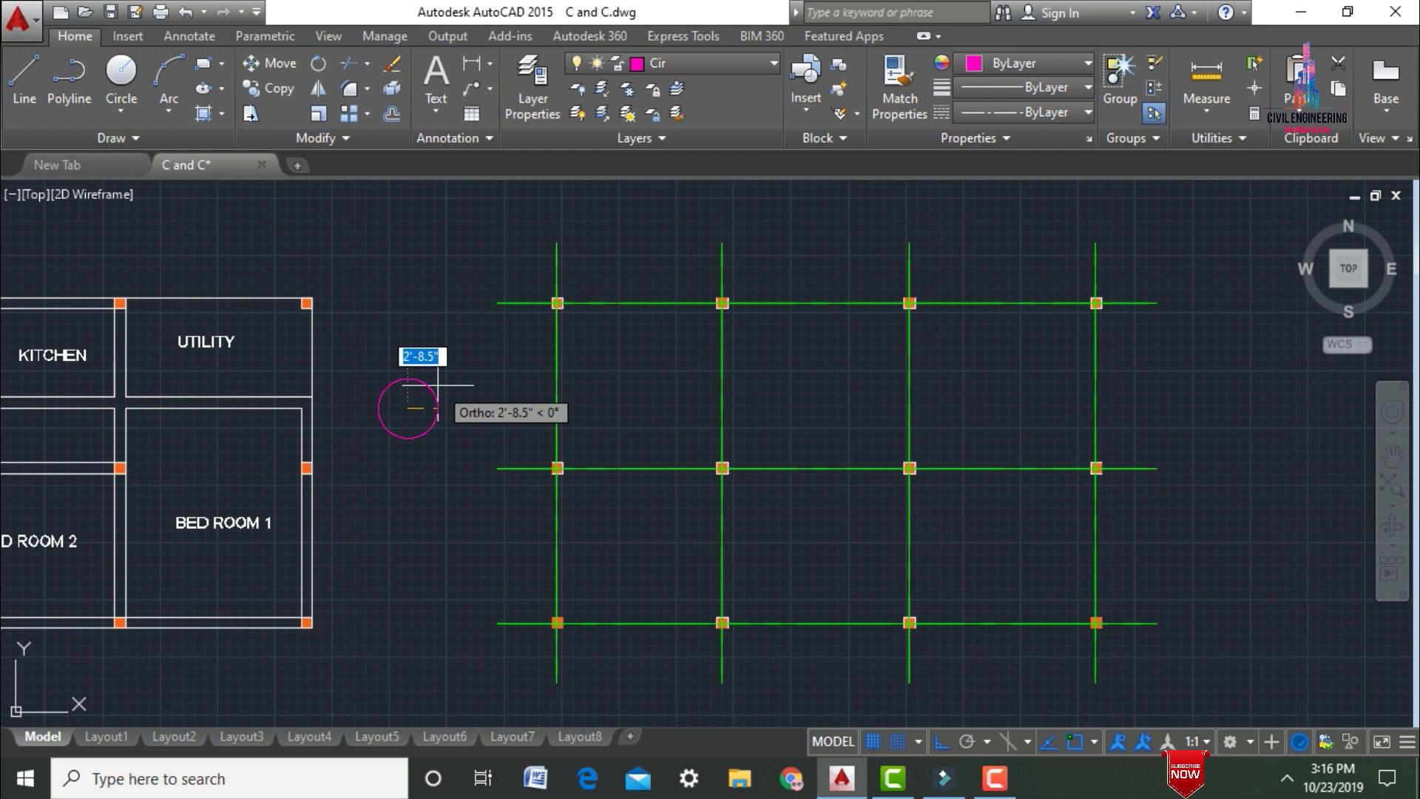
{"action": "type", "text": "2'0"}
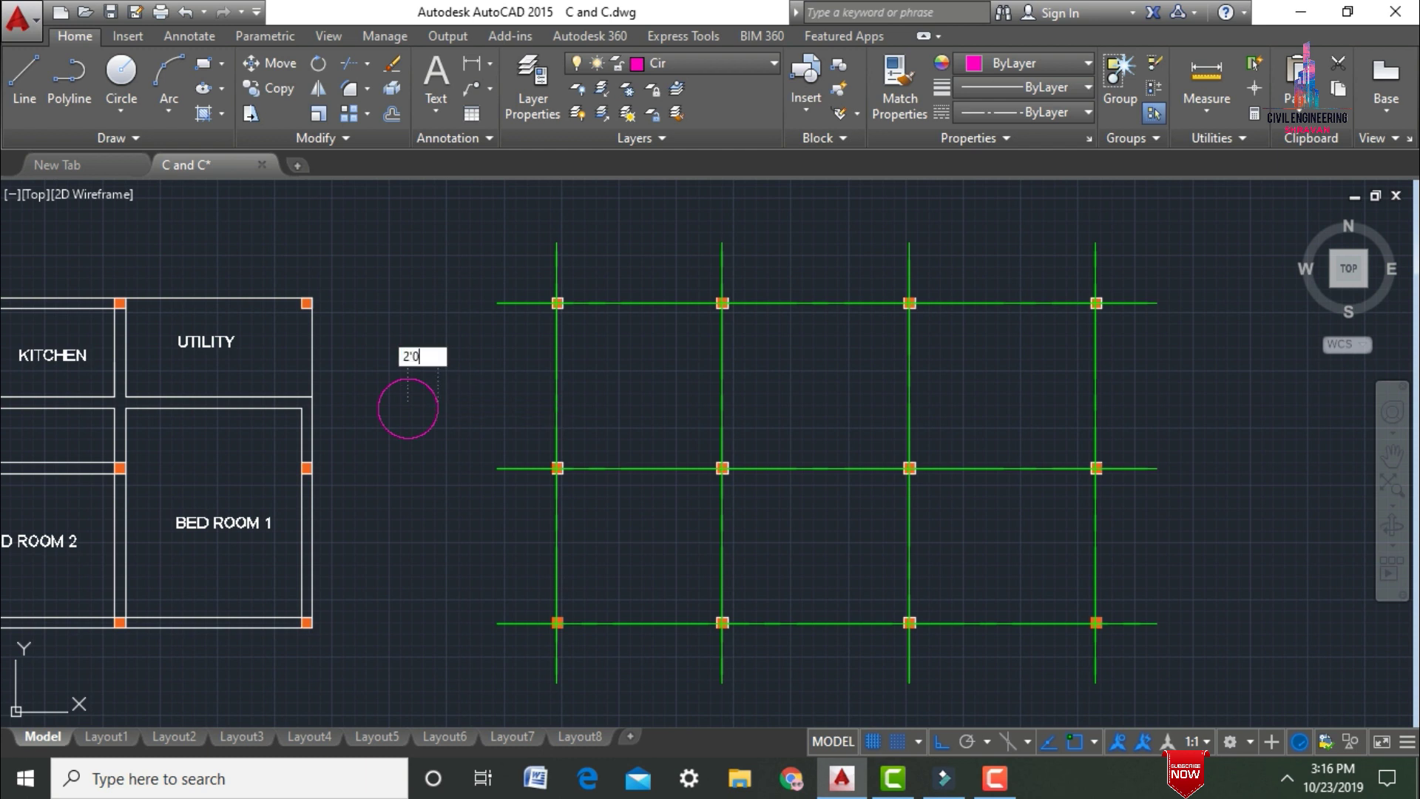
{"action": "key", "text": "Return"}
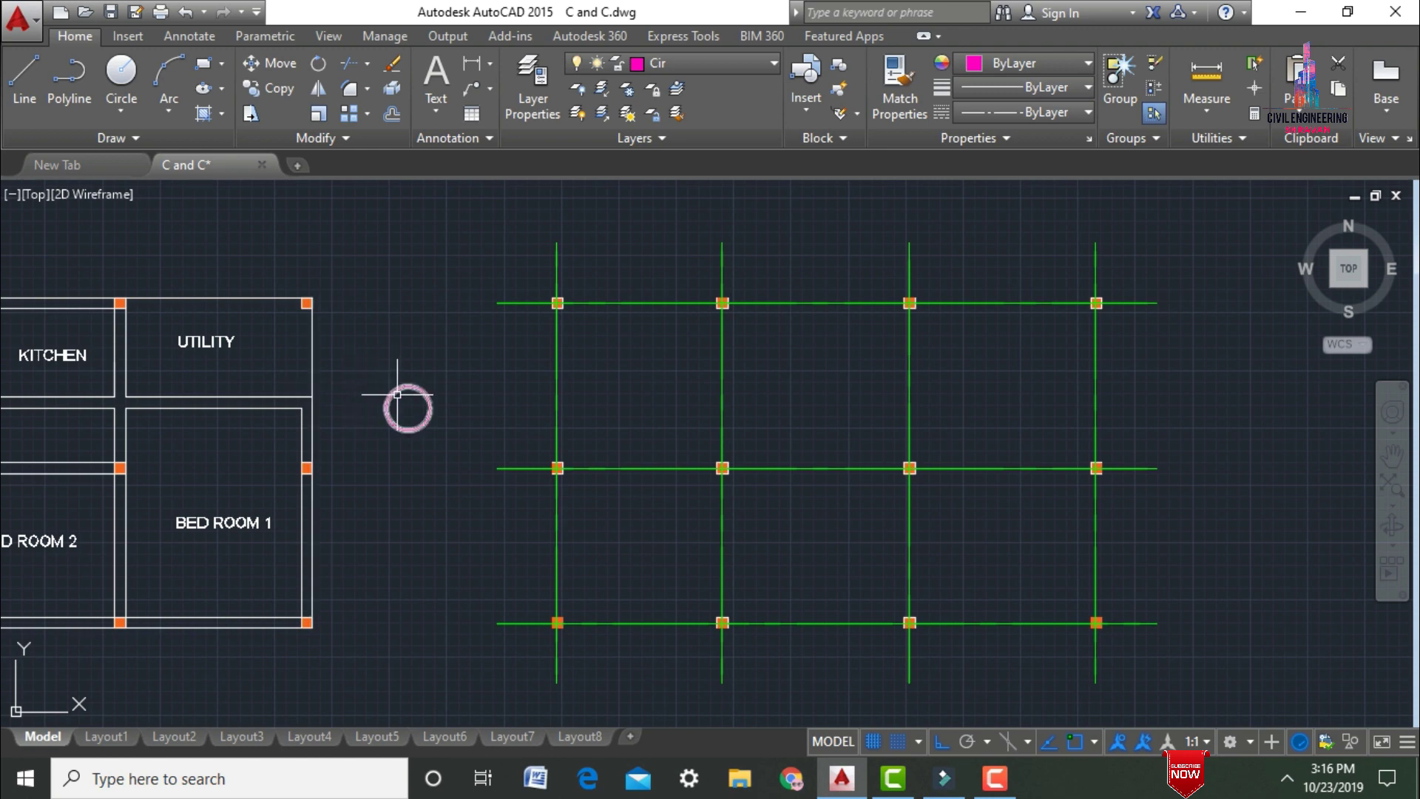
Step: Make Text the current layer for labelling the circle
{"action": "scroll", "coordinate": [400, 395], "scroll_direction": "up", "scroll_amount": 2}
{"action": "scroll", "coordinate": [401, 396], "scroll_direction": "up", "scroll_amount": 2}
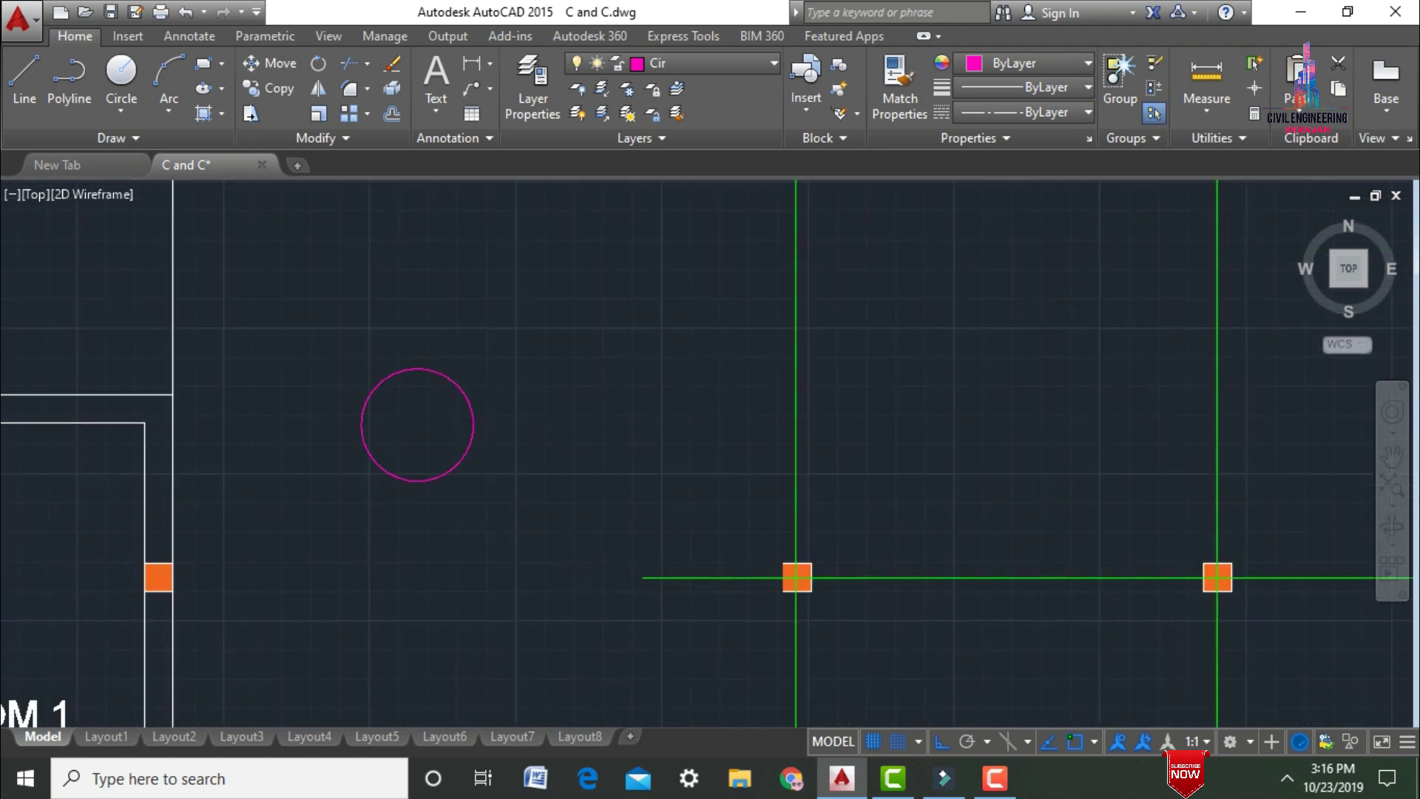
{"action": "scroll", "coordinate": [402, 394], "scroll_direction": "up", "scroll_amount": 2}
{"action": "left_click", "coordinate": [661, 64]}
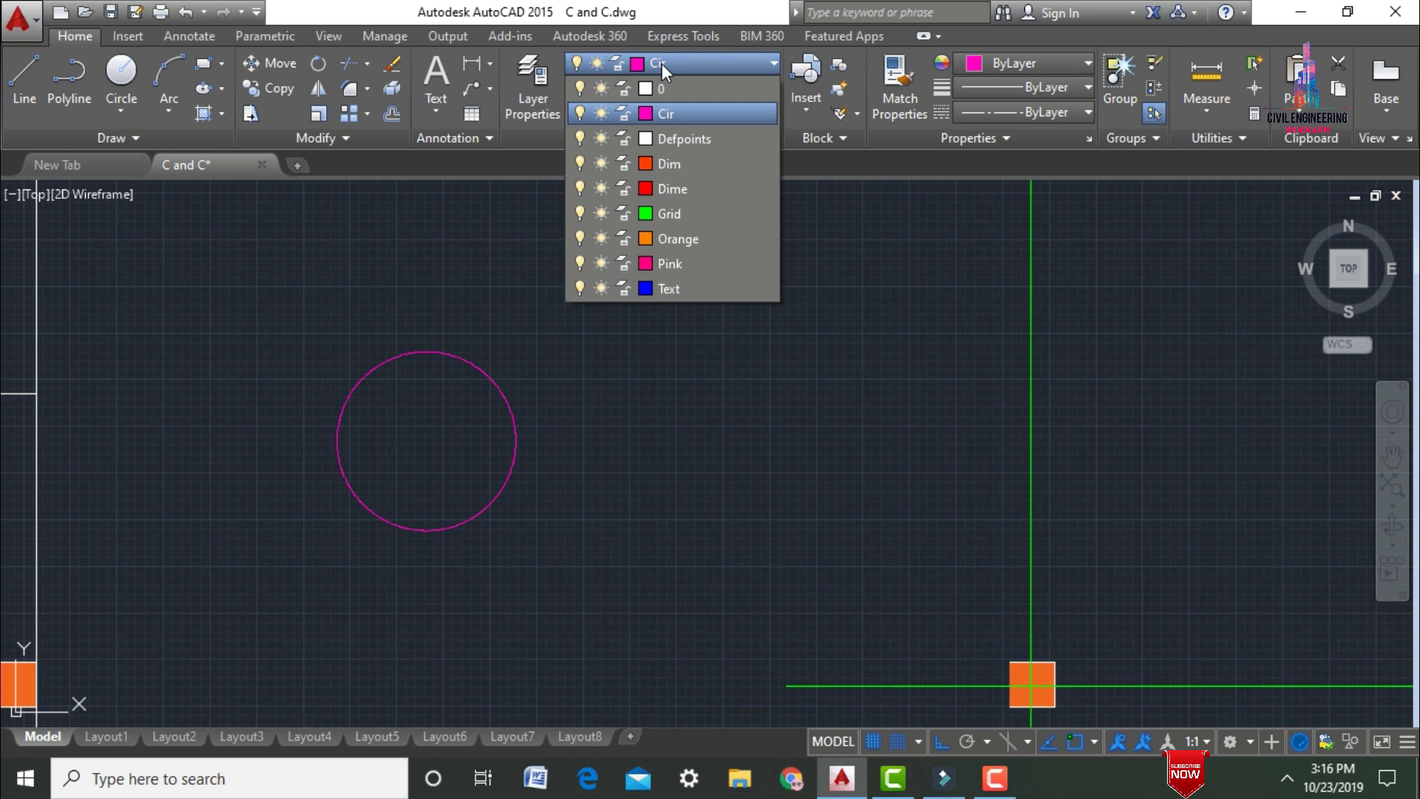
{"action": "left_click", "coordinate": [660, 289]}
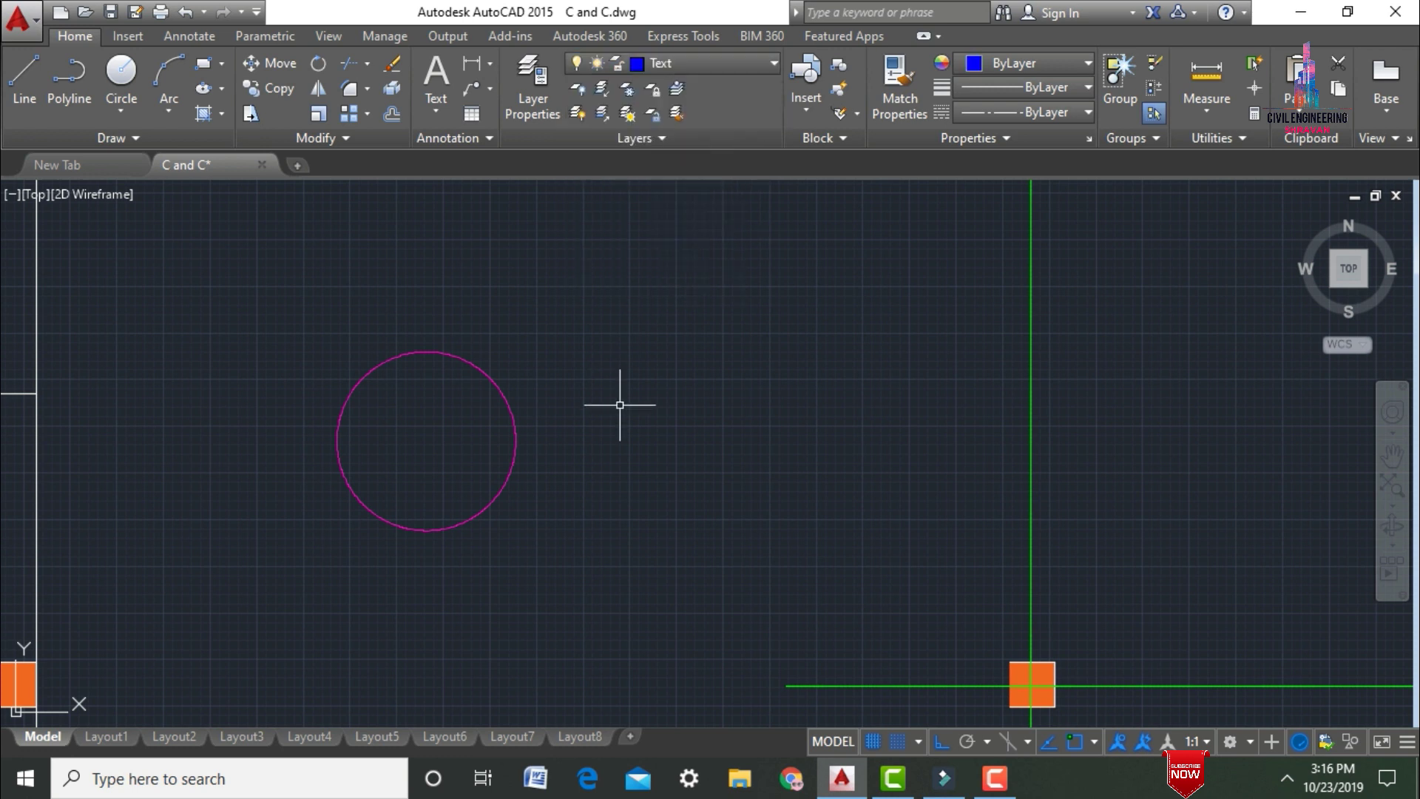
Step: Add the multiline text "A" with a height of 1'-5" inside the circle
{"action": "type", "text": "t"}
{"action": "key", "text": "Return"}
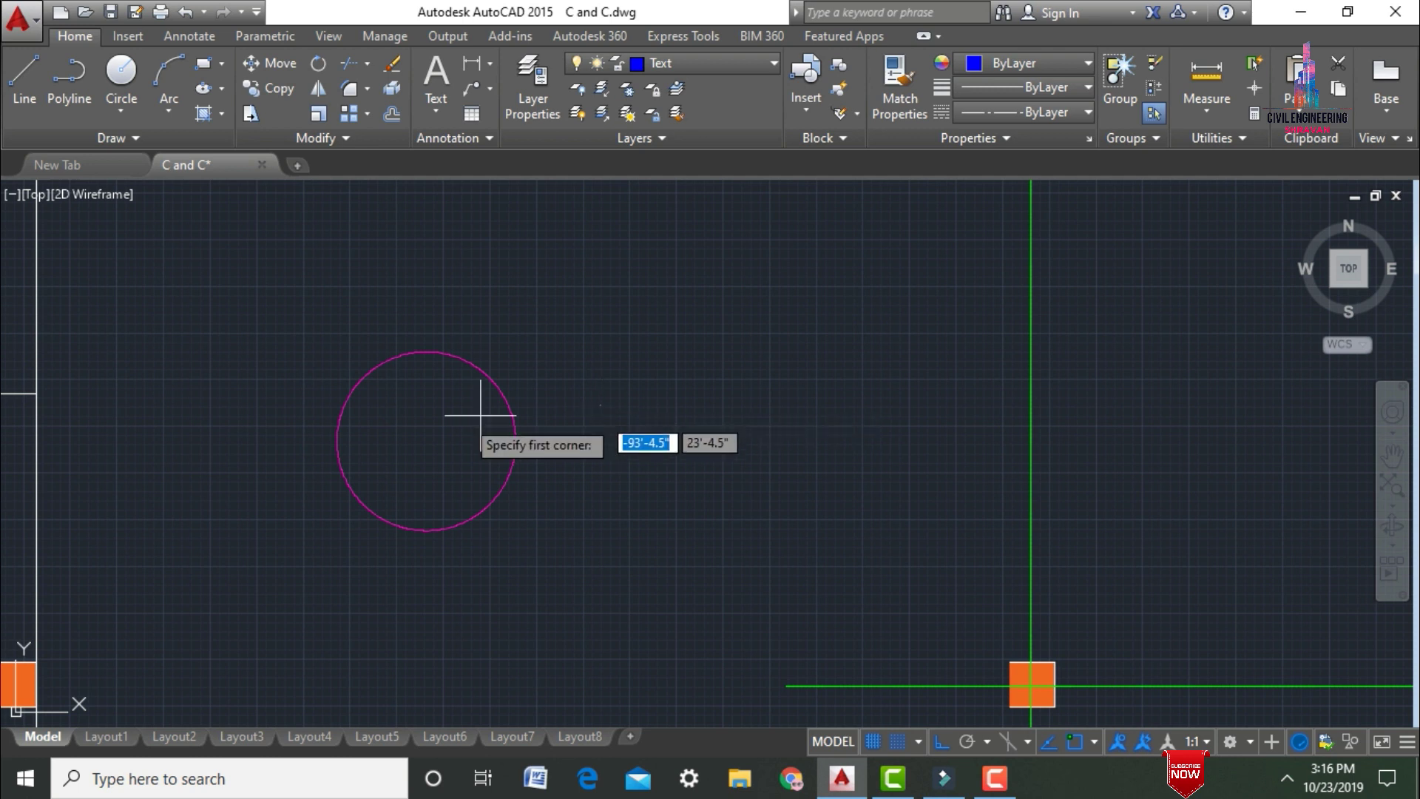
{"action": "left_click", "coordinate": [370, 403]}
{"action": "left_click", "coordinate": [543, 383]}
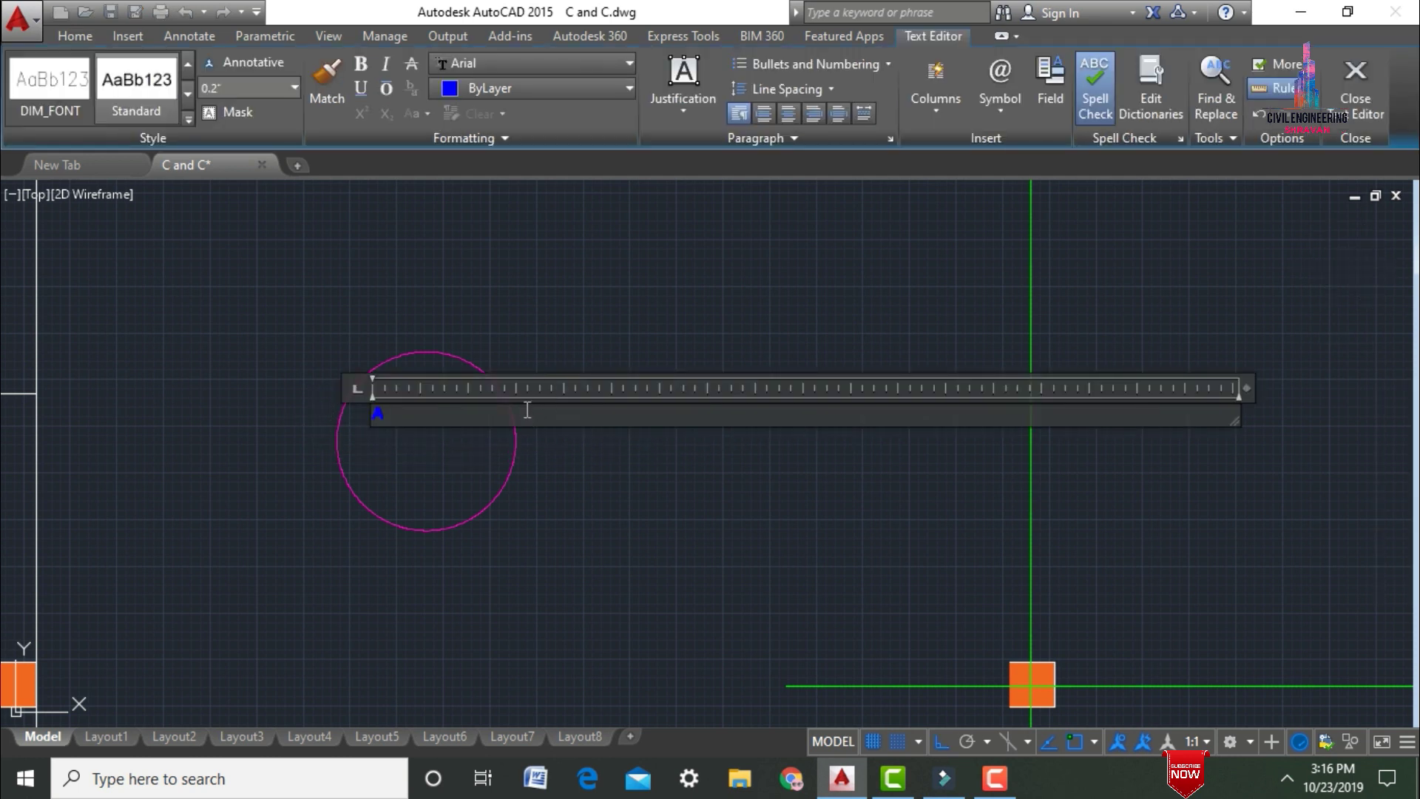
{"action": "type", "text": "A"}
{"action": "key", "text": "Return"}
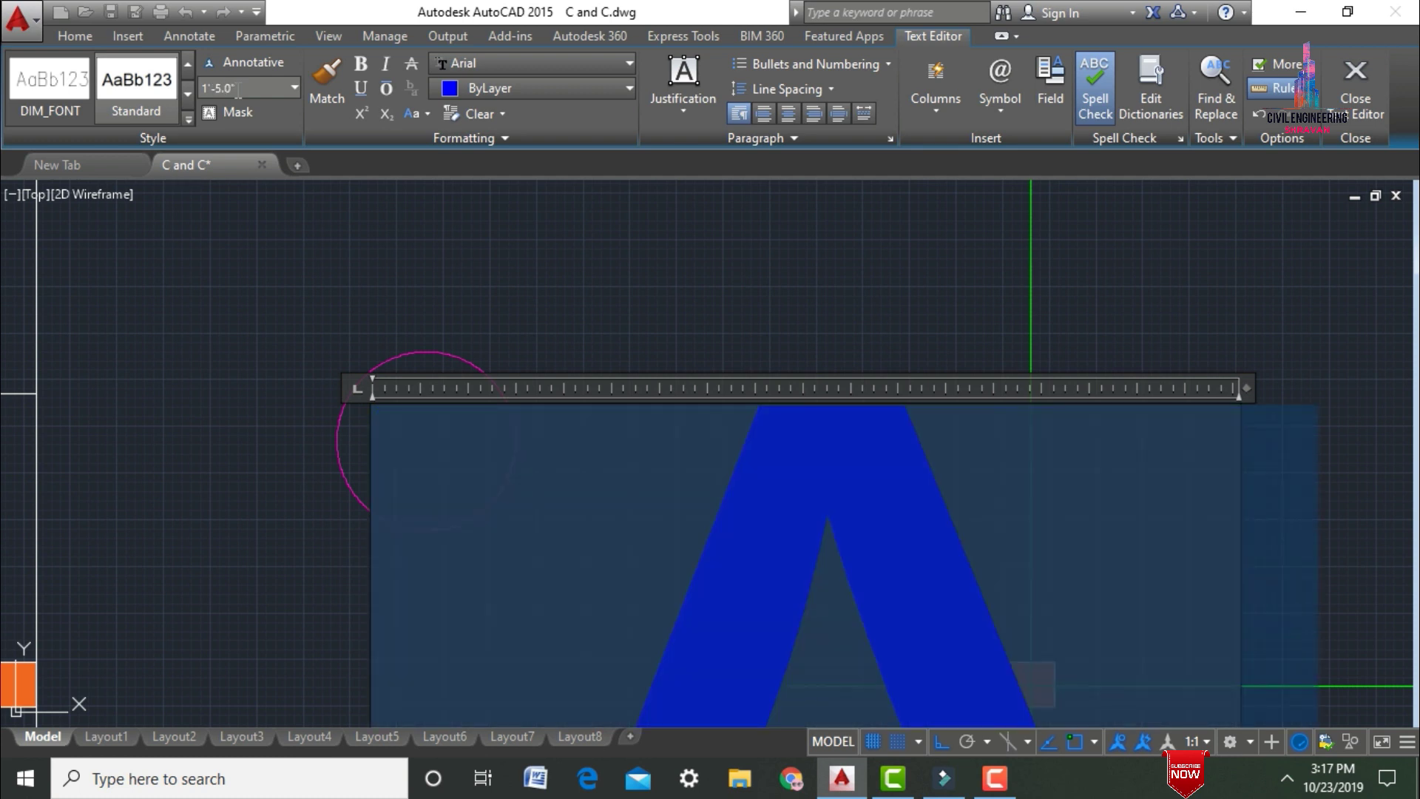
{"action": "left_click", "coordinate": [713, 301]}
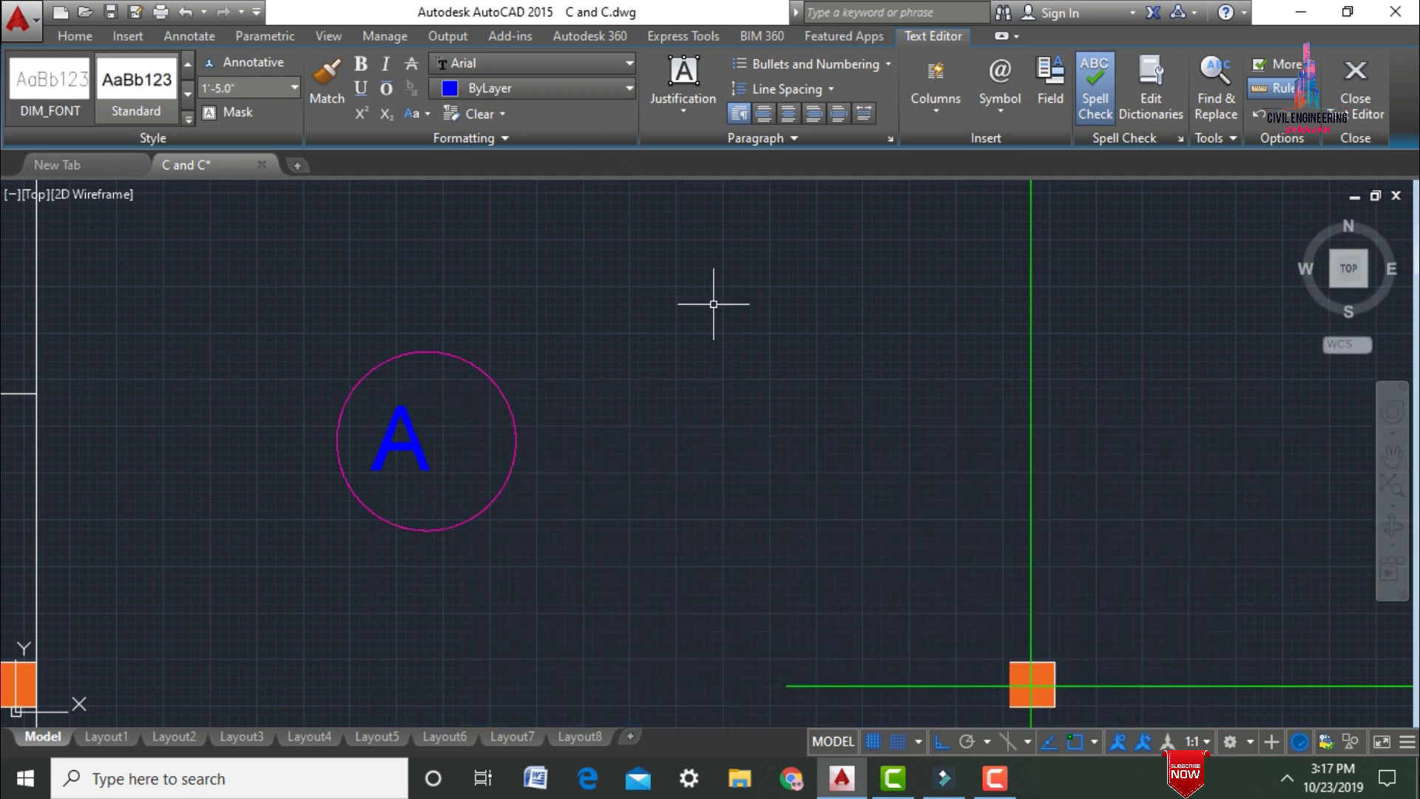
Step: Move the letter A about 7" horizontally to the right so that it sits centred in the circle
{"action": "type", "text": "m"}
{"action": "key", "text": "Return"}
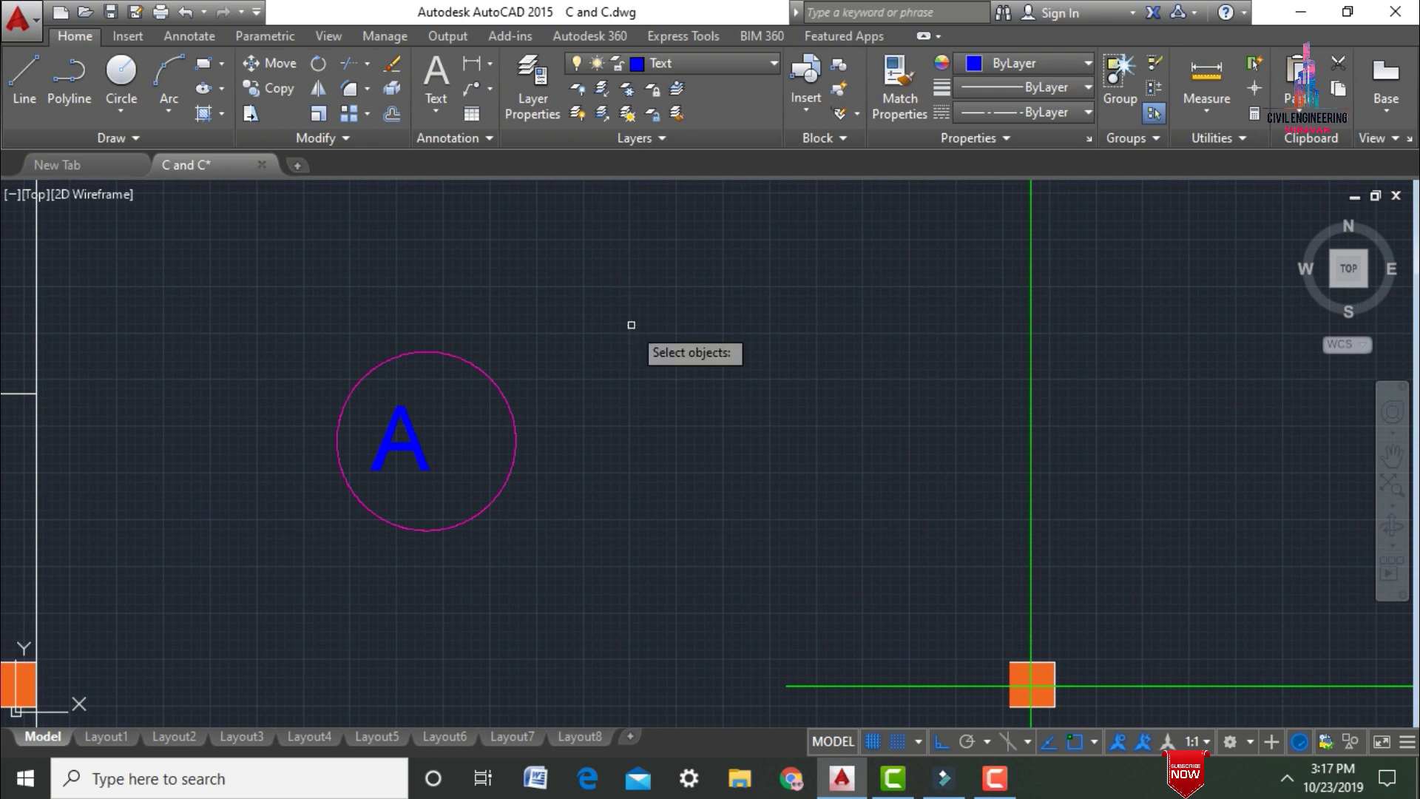
{"action": "scroll", "coordinate": [414, 402], "scroll_direction": "up", "scroll_amount": 4}
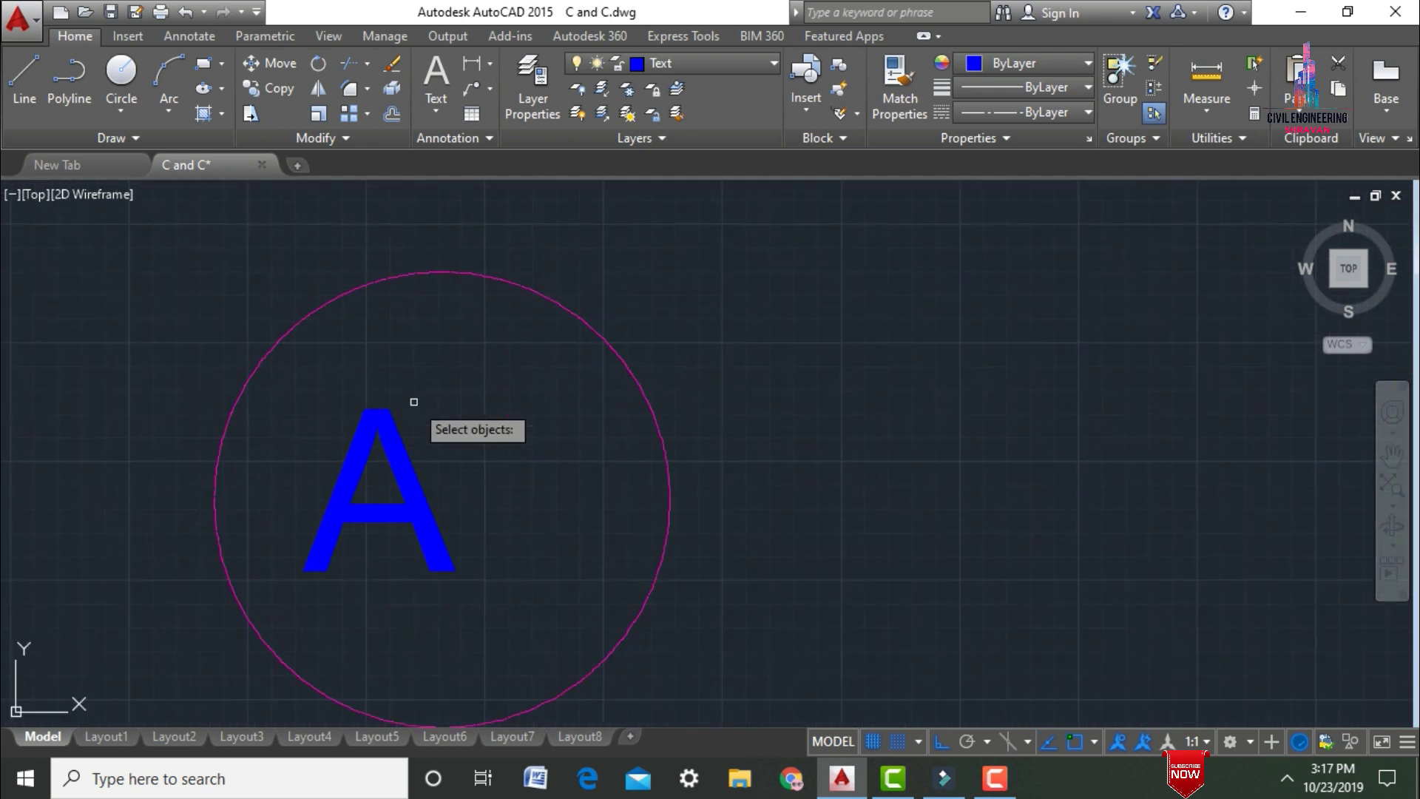
{"action": "left_click", "coordinate": [426, 545]}
{"action": "key", "text": "Return"}
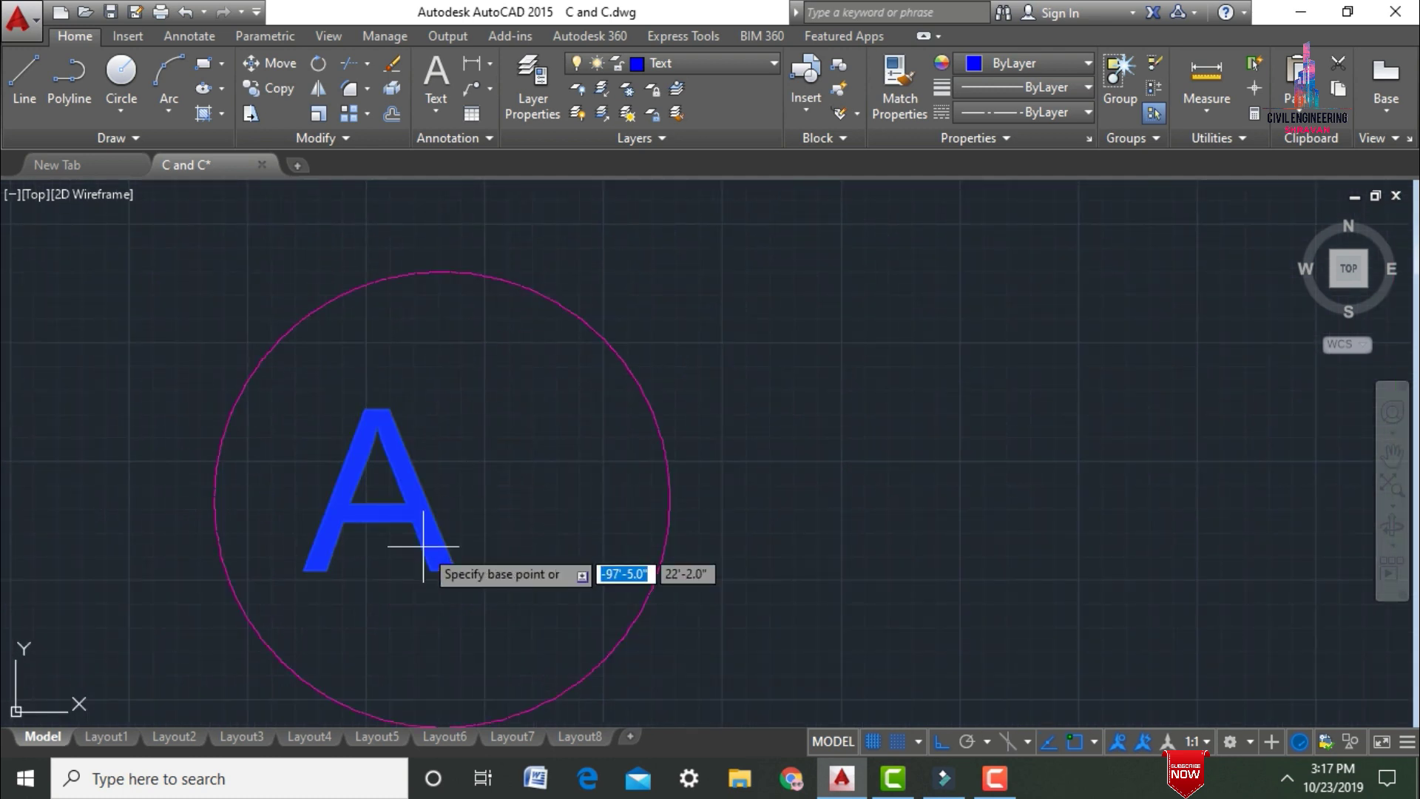
{"action": "left_click", "coordinate": [423, 546]}
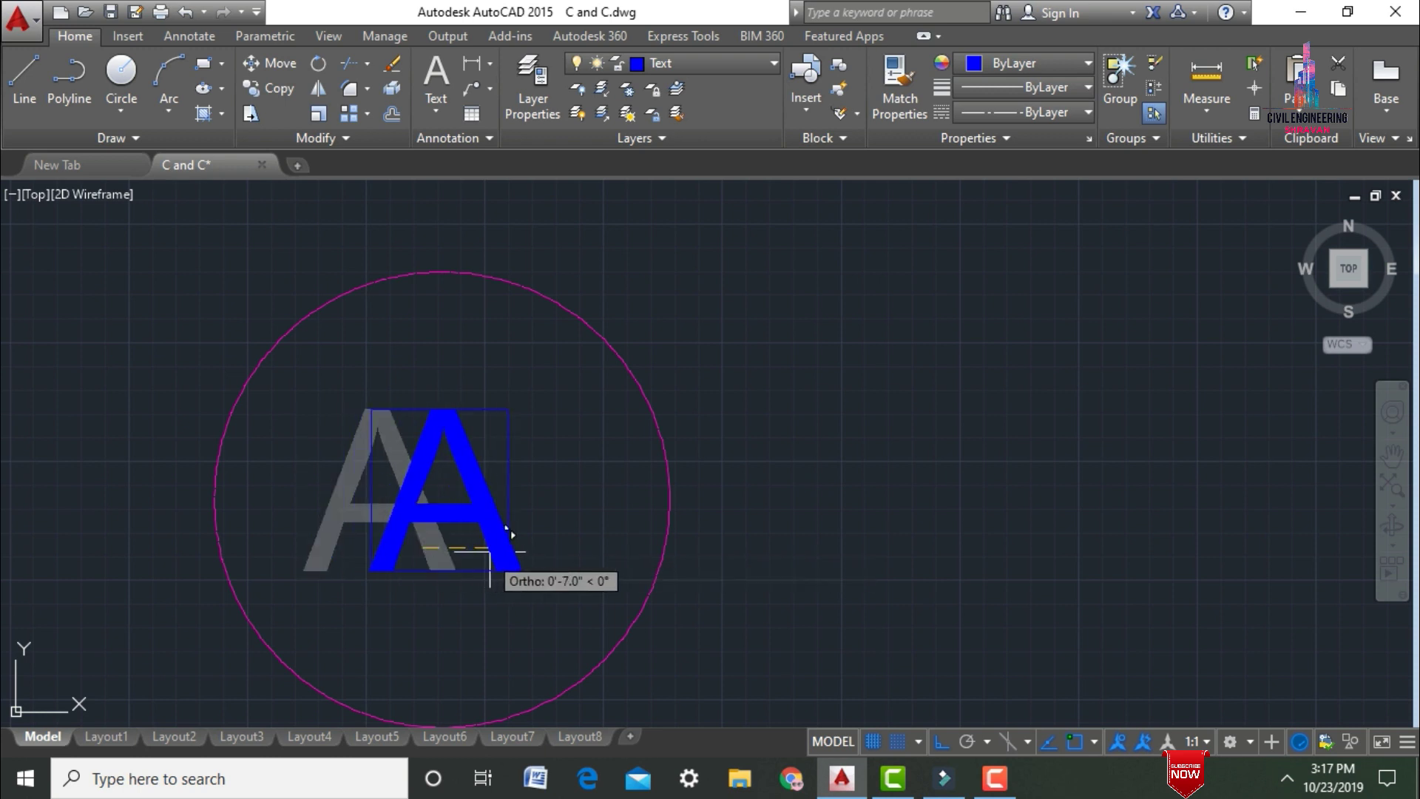
{"action": "left_click", "coordinate": [489, 553]}
Step: With Ortho off, copy the circle and its letter from the circle's centre to the upper ends of the two leftmost vertical grid lines
{"action": "scroll", "coordinate": [884, 427], "scroll_direction": "down", "scroll_amount": 10}
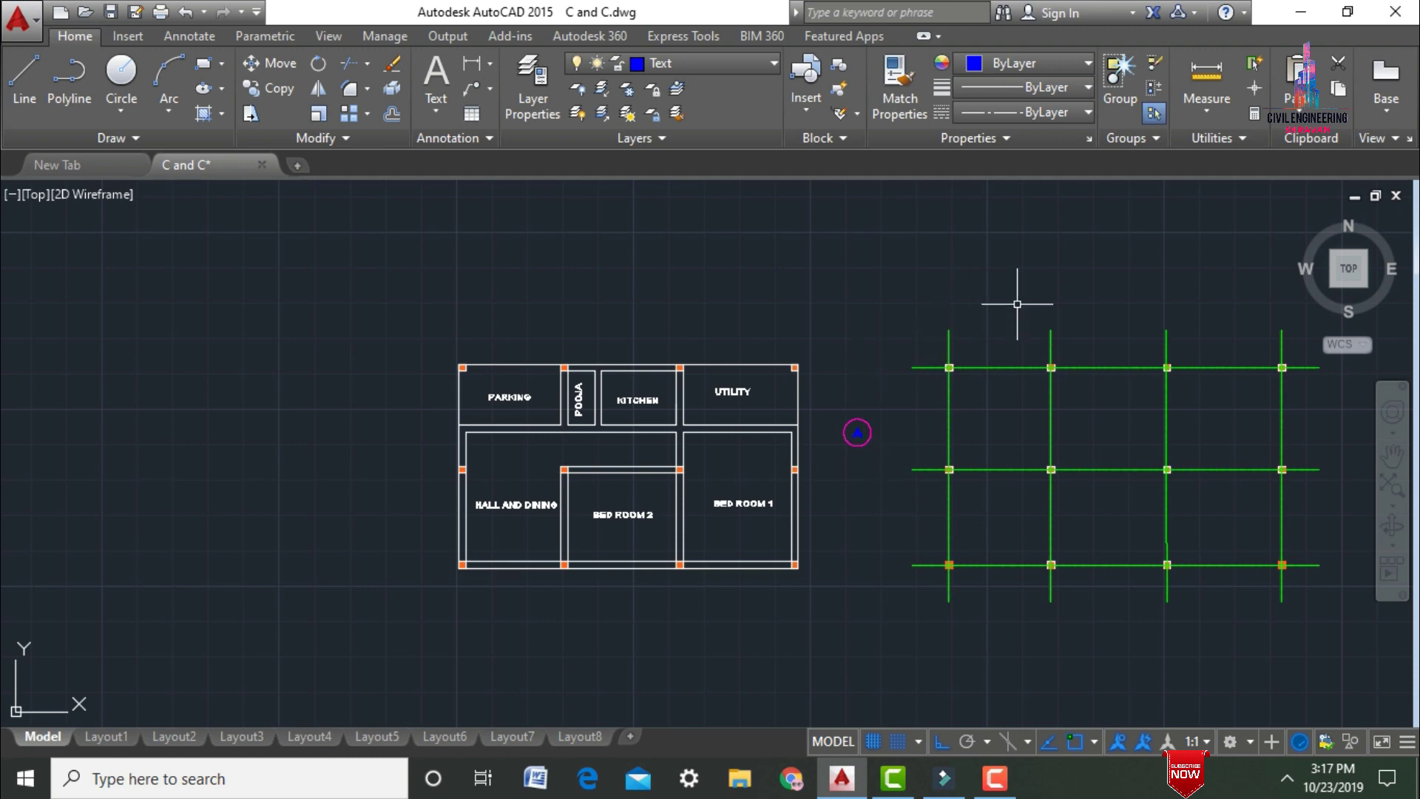
{"action": "scroll", "coordinate": [1017, 303], "scroll_direction": "up", "scroll_amount": 2}
{"action": "scroll", "coordinate": [1019, 302], "scroll_direction": "down", "scroll_amount": 7}
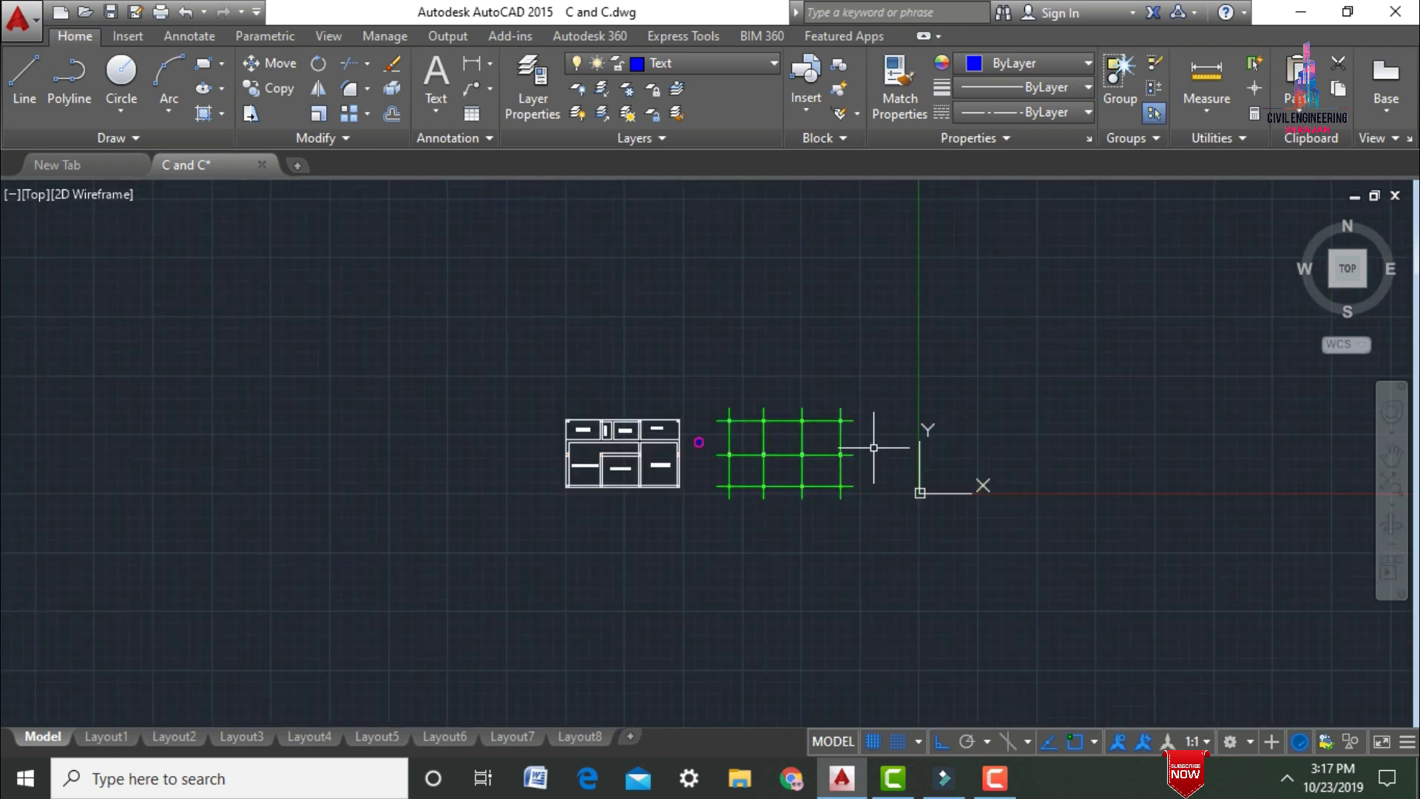
{"action": "scroll", "coordinate": [876, 443], "scroll_direction": "up", "scroll_amount": 4}
{"action": "scroll", "coordinate": [874, 445], "scroll_direction": "up", "scroll_amount": 2}
{"action": "type", "text": "co"}
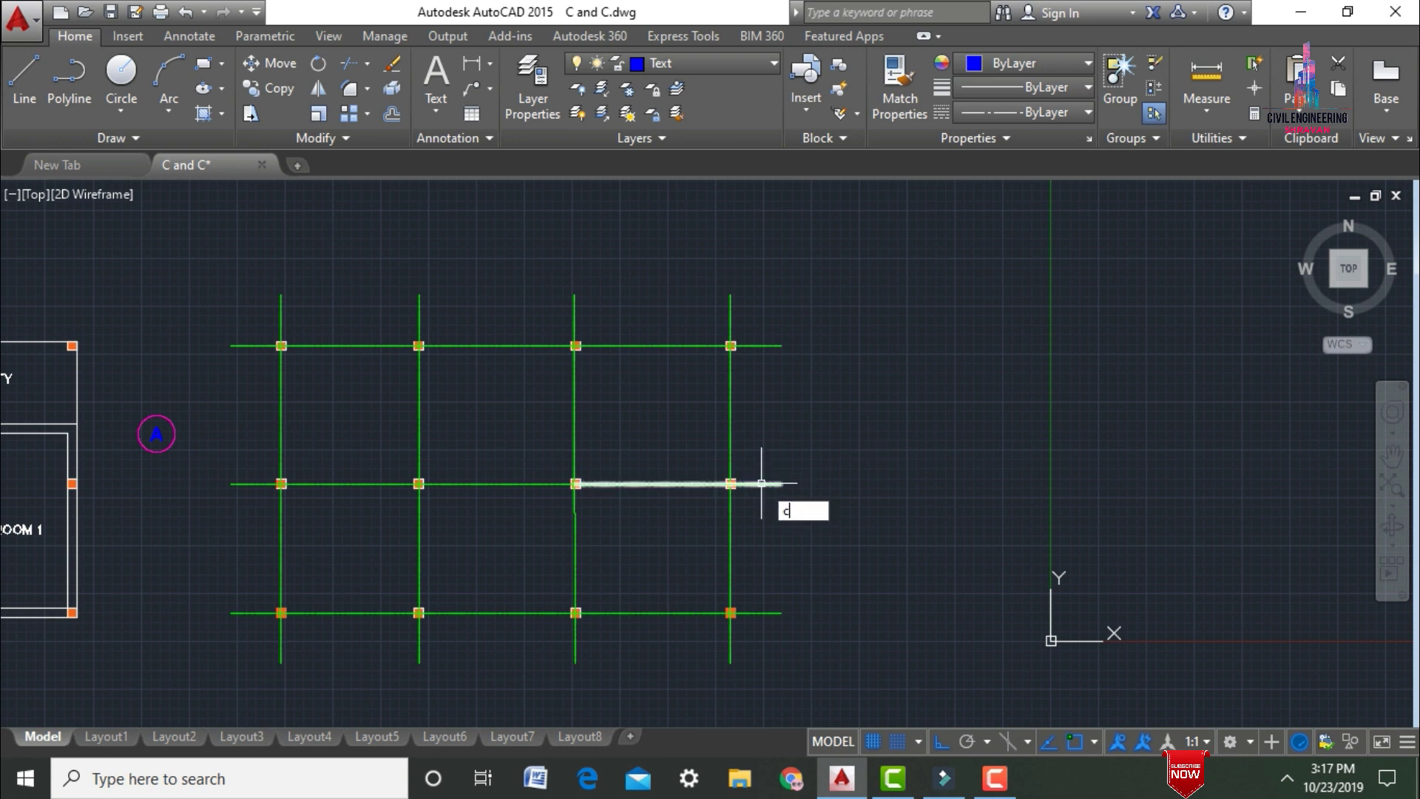
{"action": "key", "text": "Return"}
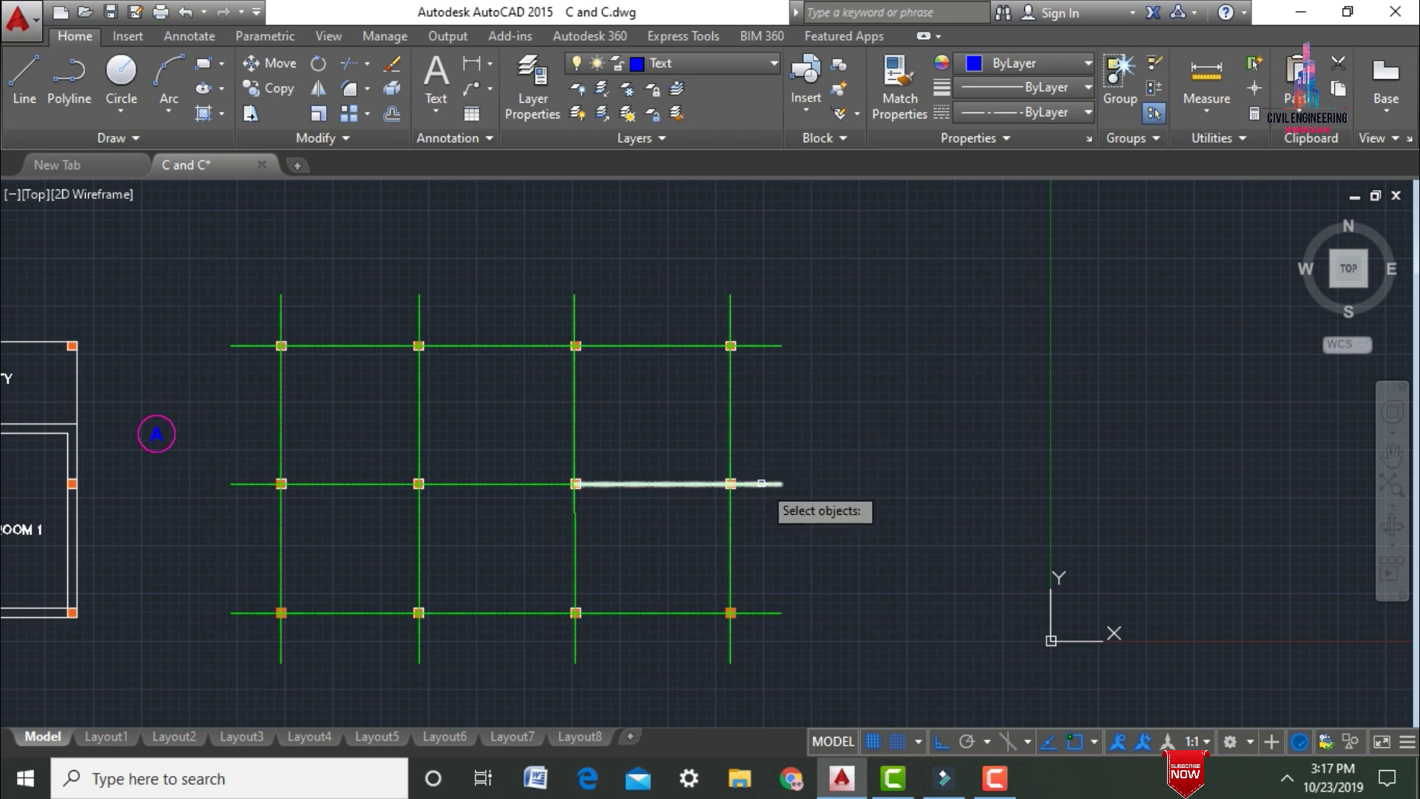
{"action": "left_click", "coordinate": [172, 428]}
{"action": "key", "text": "Return"}
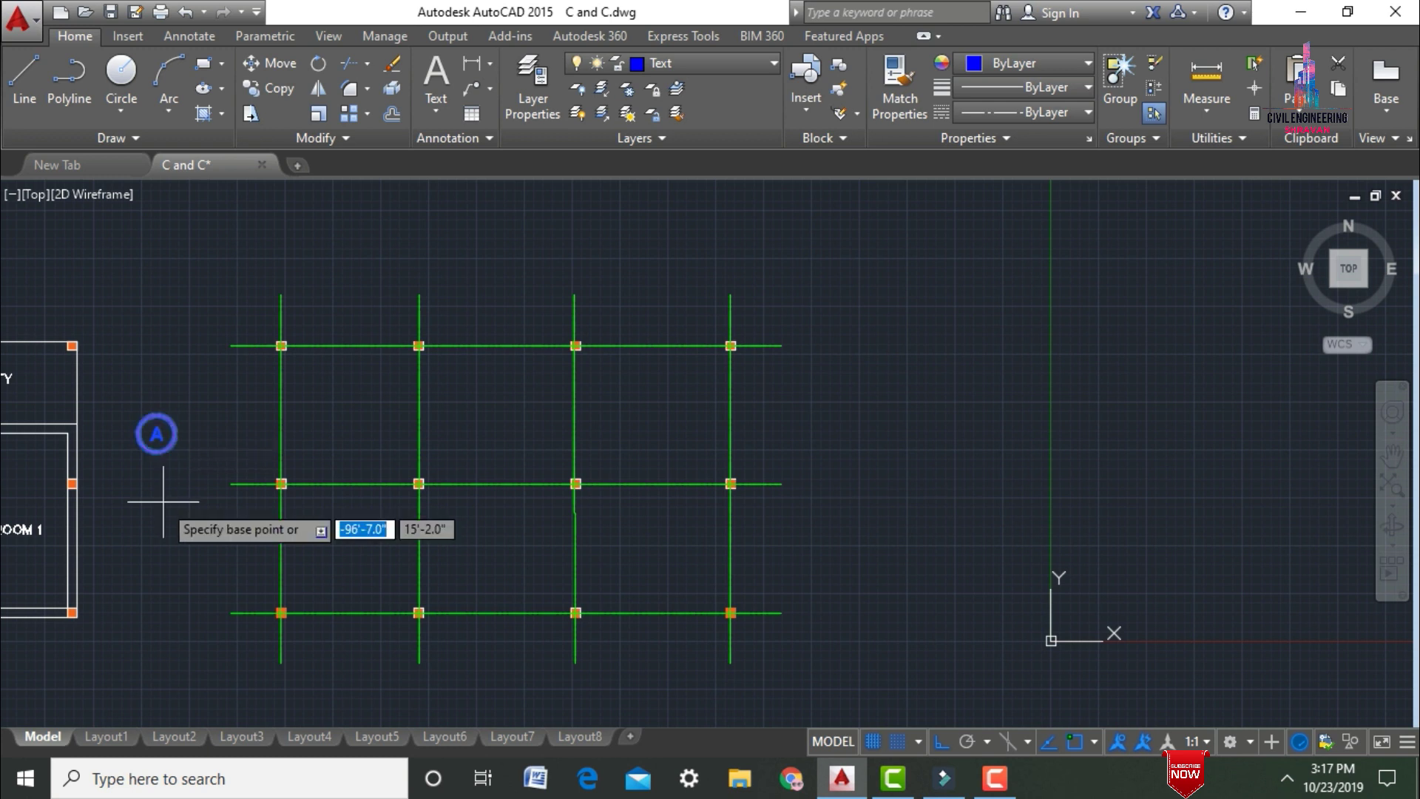
{"action": "left_click", "coordinate": [156, 432]}
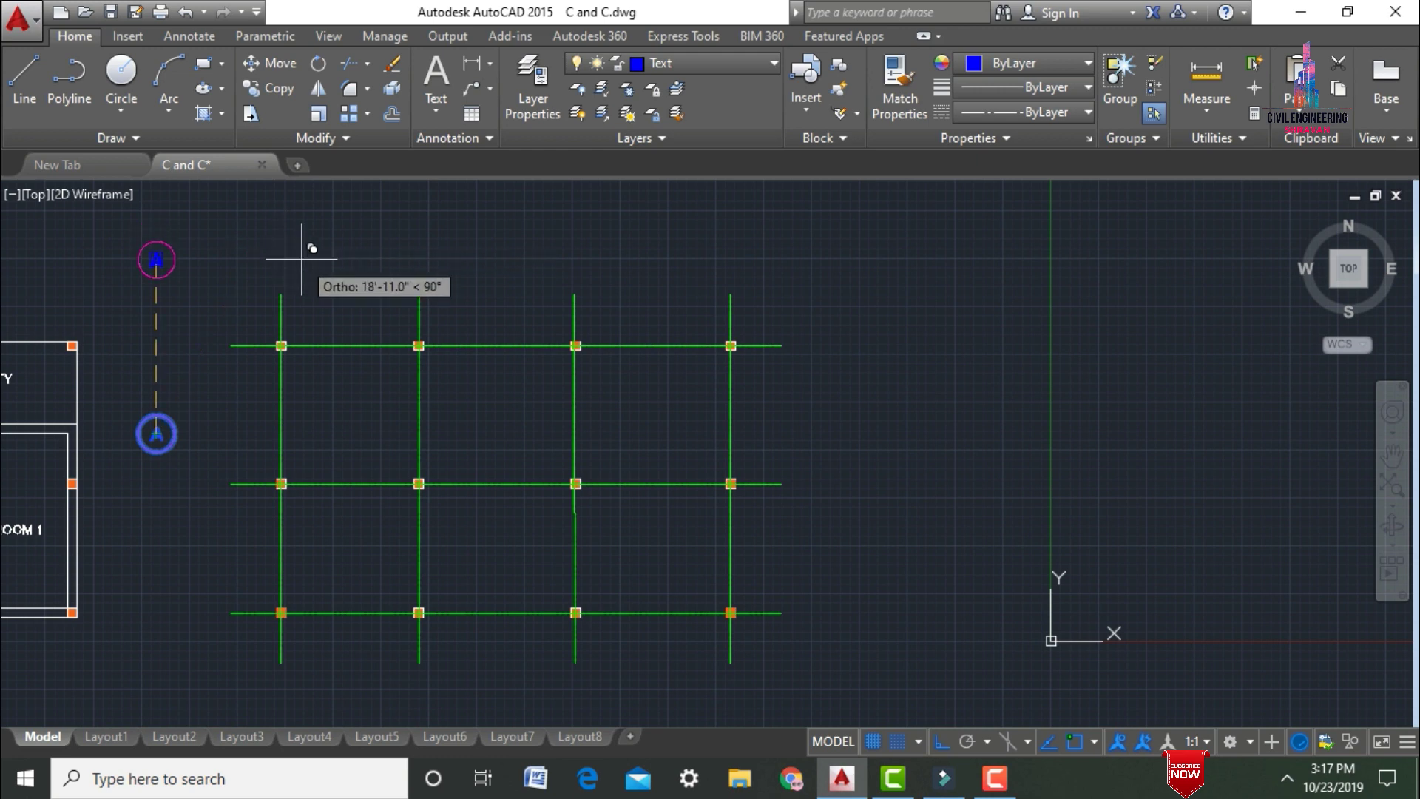
{"action": "key", "text": "F8"}
{"action": "scroll", "coordinate": [286, 264], "scroll_direction": "up", "scroll_amount": 8}
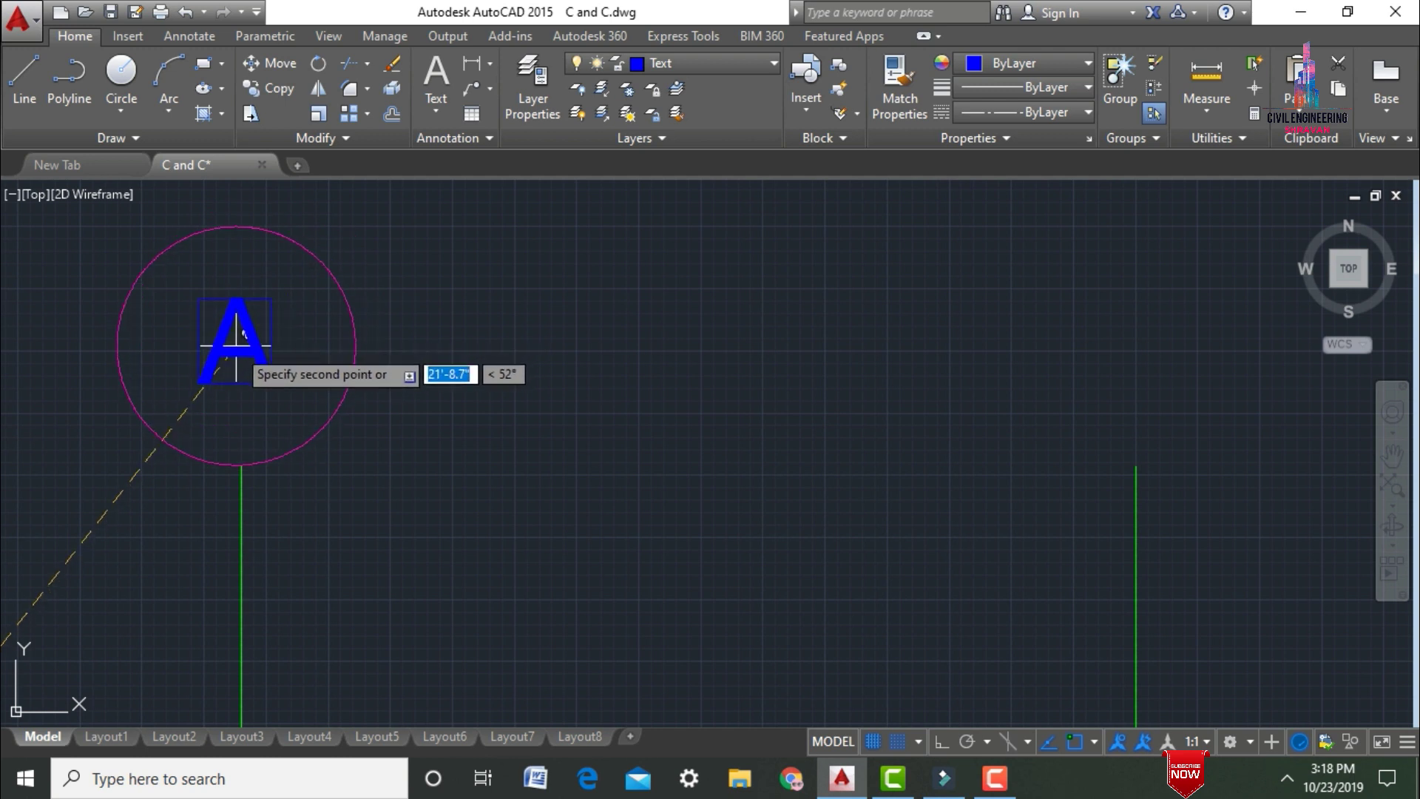
{"action": "left_click", "coordinate": [237, 345]}
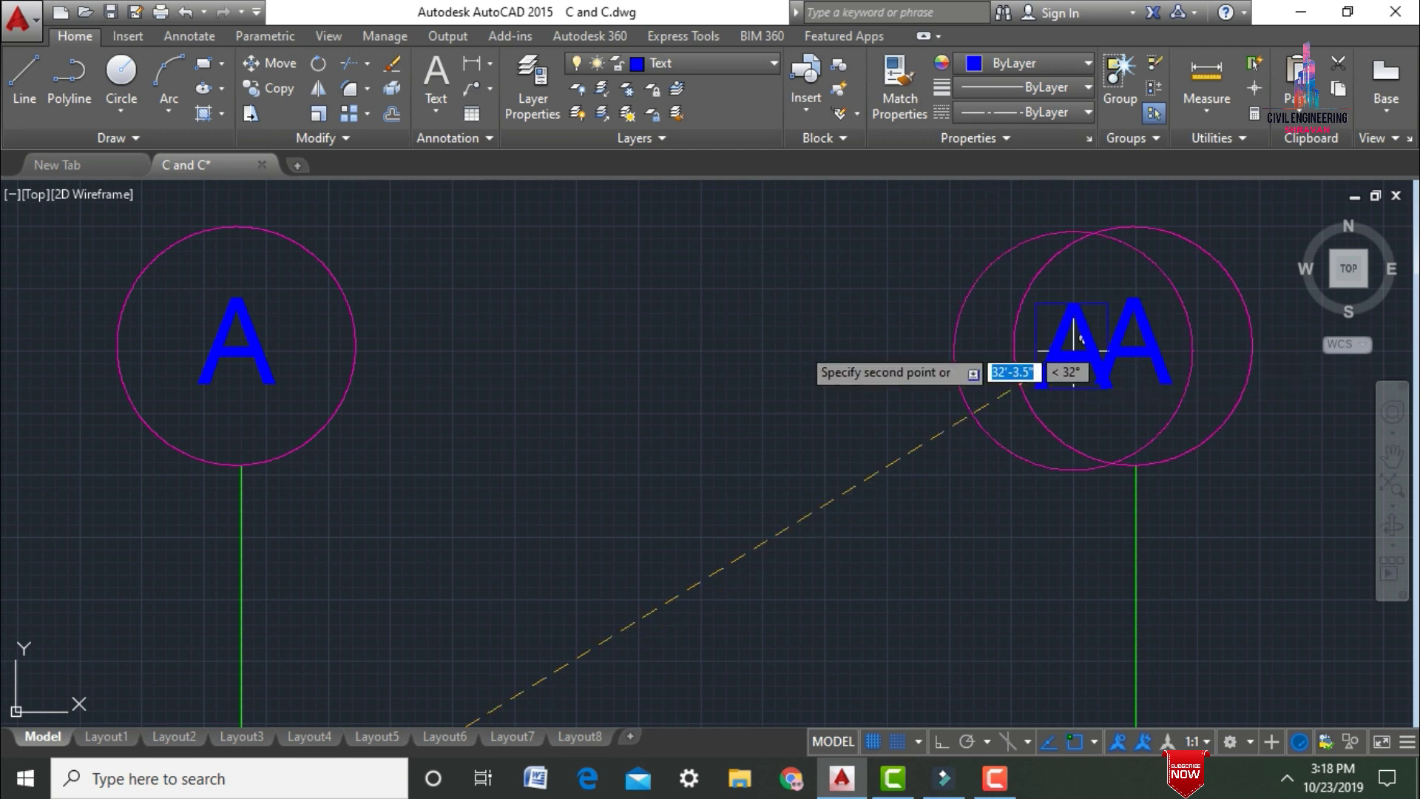
Step: Place copies of the lettered circle on the upper ends of the two remaining vertical grid lines
{"action": "scroll", "coordinate": [753, 351], "scroll_direction": "down", "scroll_amount": 8}
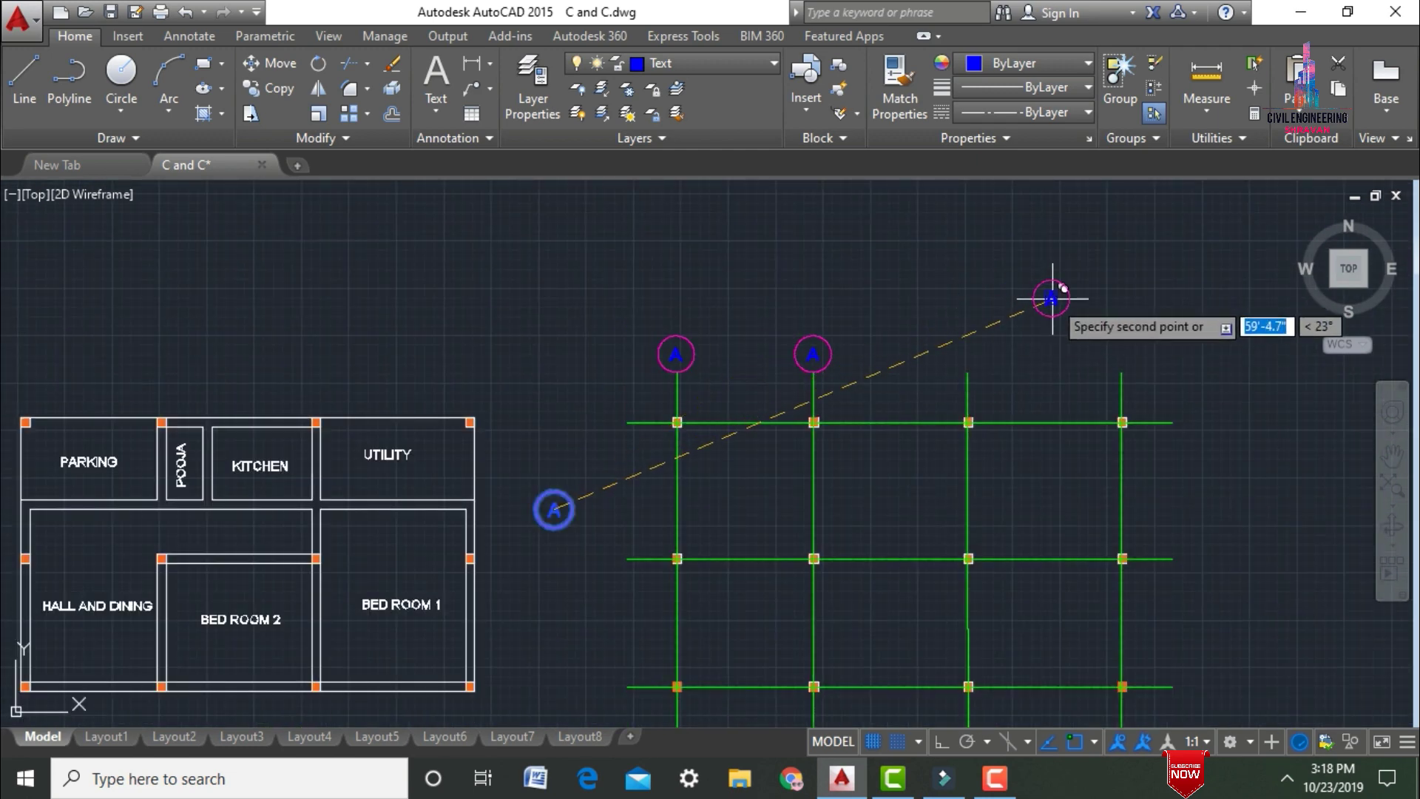
{"action": "scroll", "coordinate": [998, 317], "scroll_direction": "up", "scroll_amount": 7}
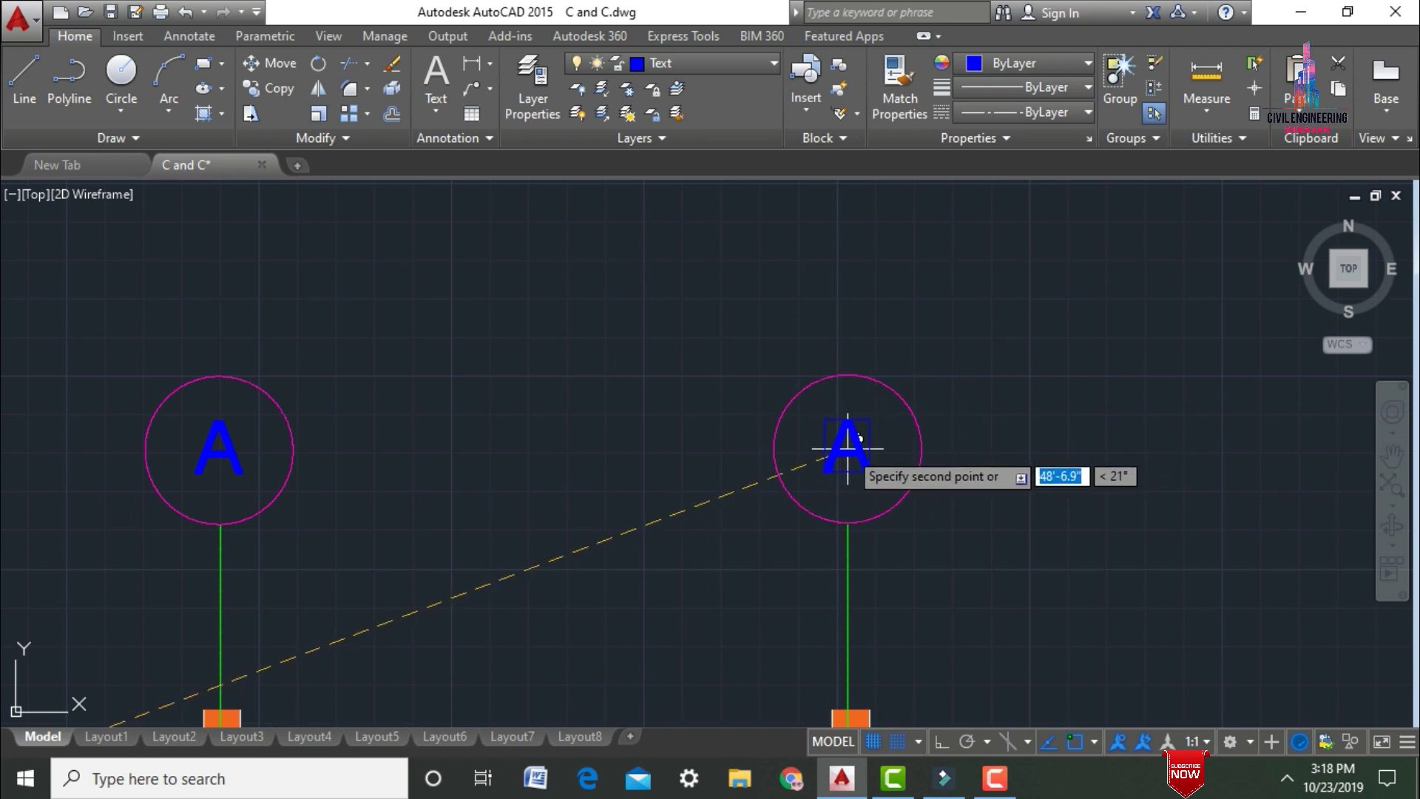
{"action": "scroll", "coordinate": [739, 314], "scroll_direction": "down", "scroll_amount": 5}
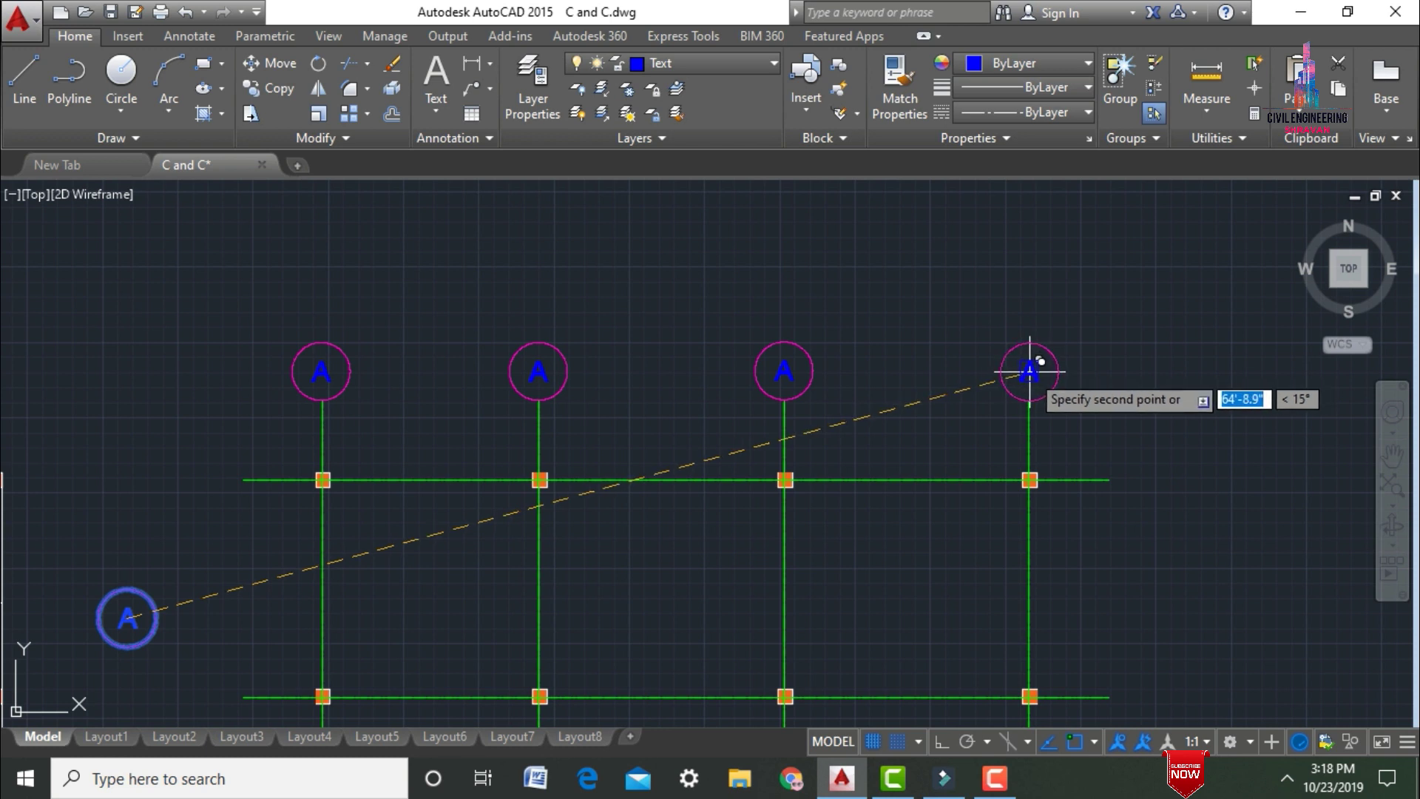
{"action": "left_click", "coordinate": [1030, 369]}
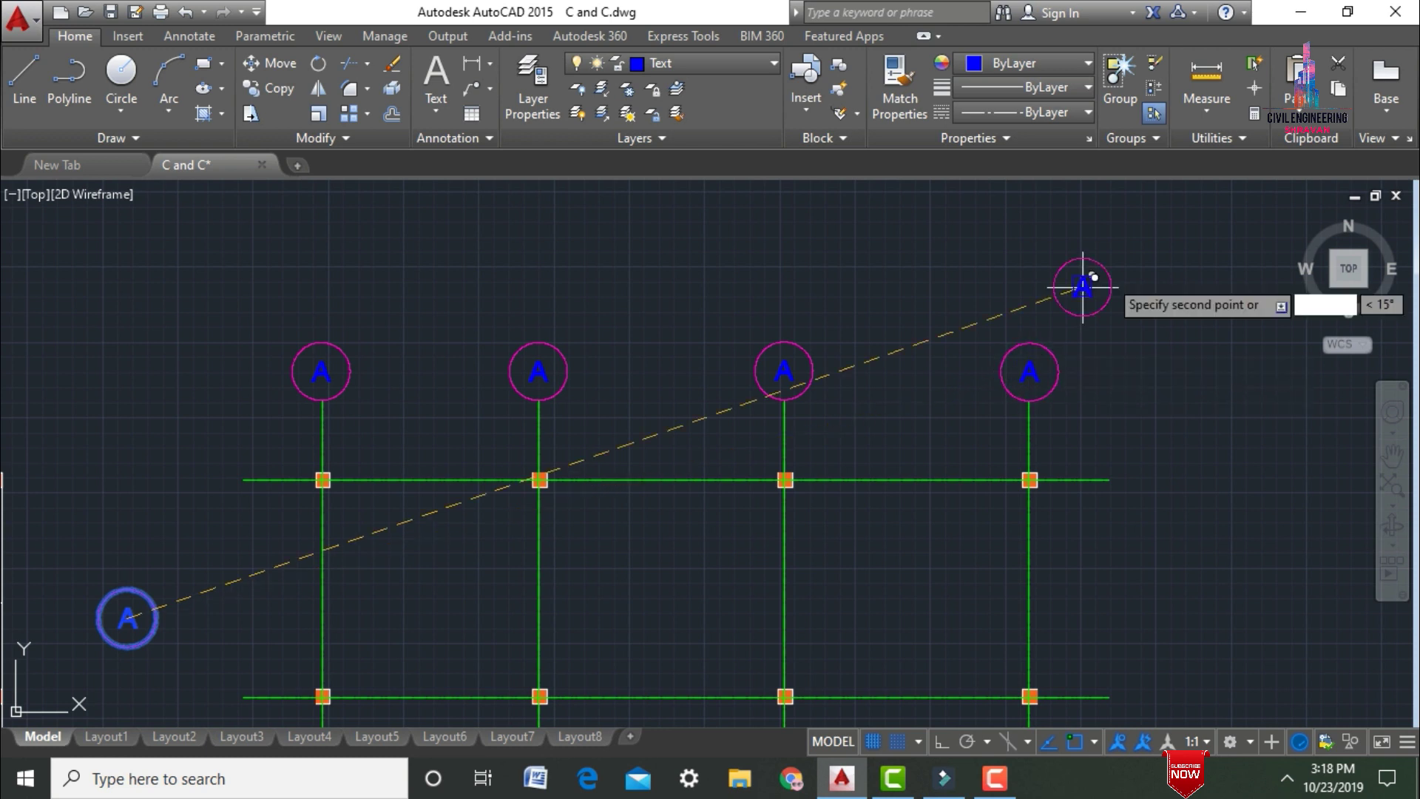
Step: Place copies of the lettered circle on the right ends of the three horizontal grid lines
{"action": "left_click", "coordinate": [1141, 478]}
{"action": "scroll", "coordinate": [1205, 307], "scroll_direction": "down", "scroll_amount": 4}
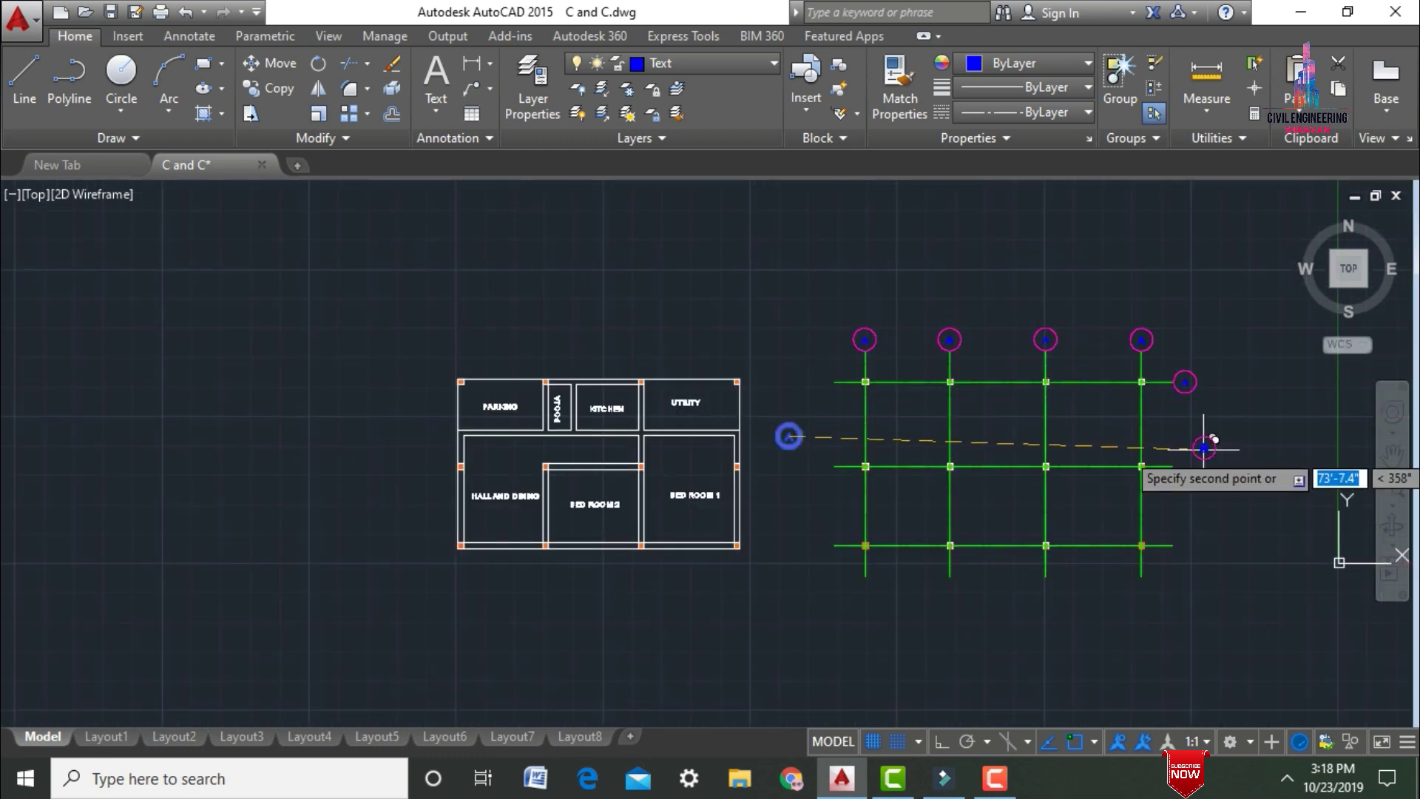
{"action": "scroll", "coordinate": [1188, 466], "scroll_direction": "up", "scroll_amount": 5}
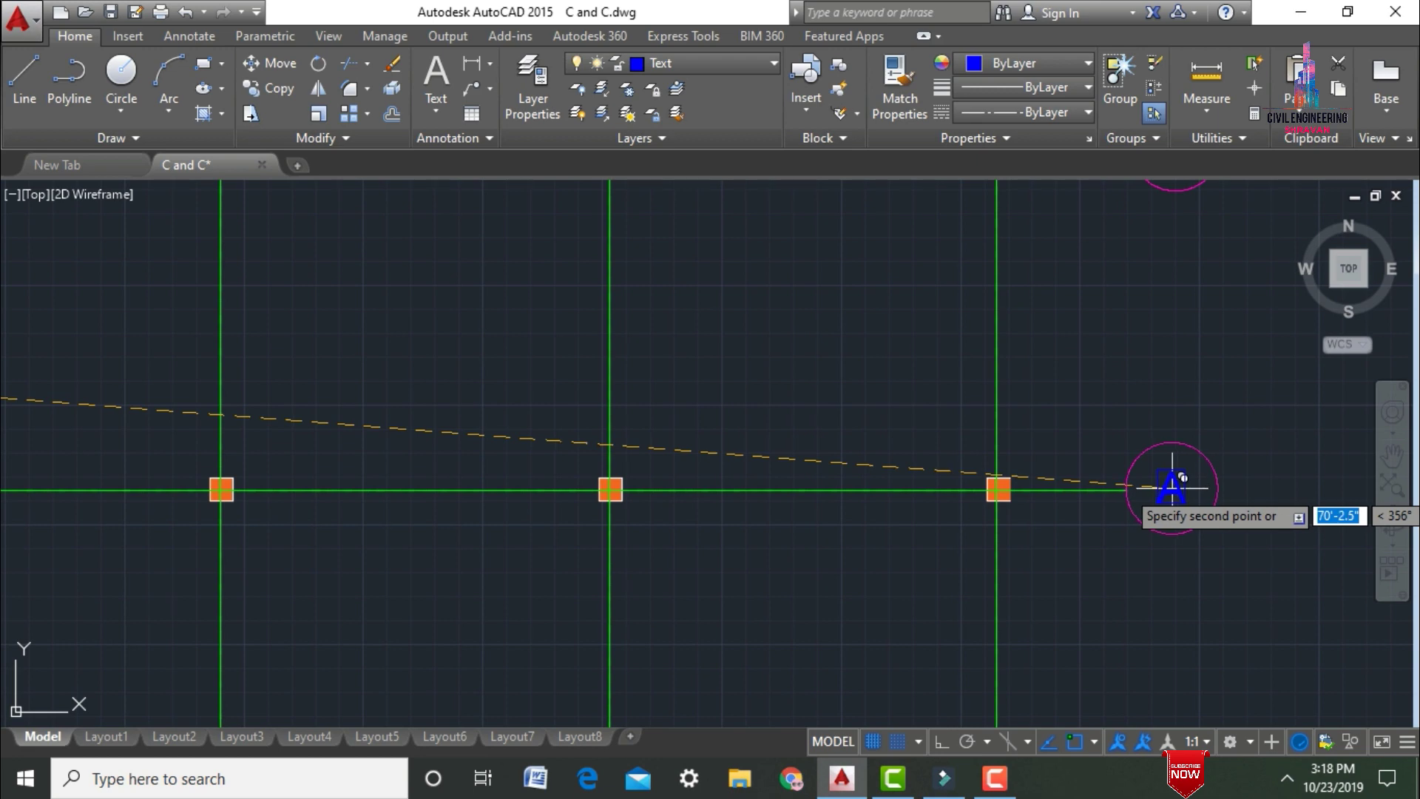
{"action": "left_click", "coordinate": [1172, 487]}
{"action": "scroll", "coordinate": [1172, 317], "scroll_direction": "down", "scroll_amount": 4}
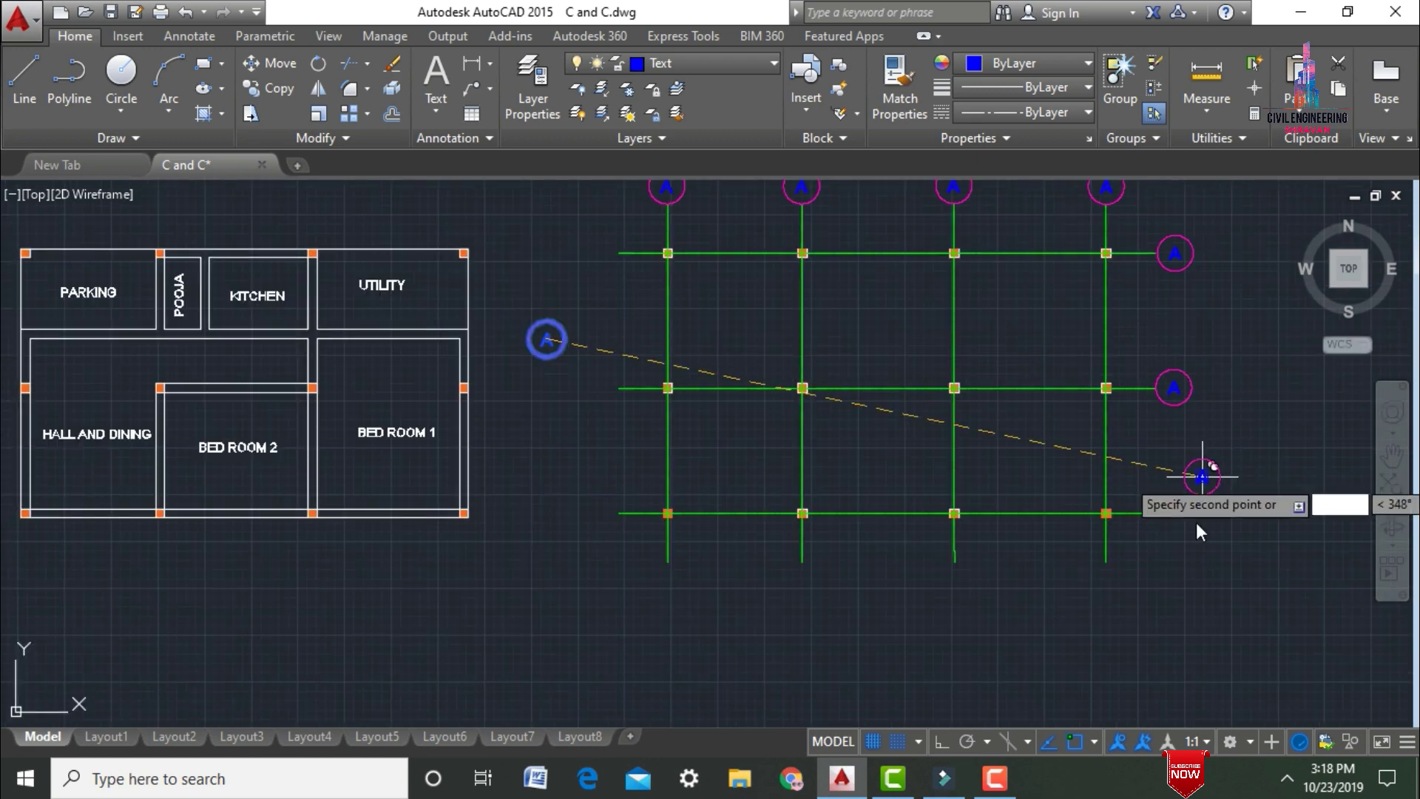
{"action": "scroll", "coordinate": [1198, 521], "scroll_direction": "up", "scroll_amount": 4}
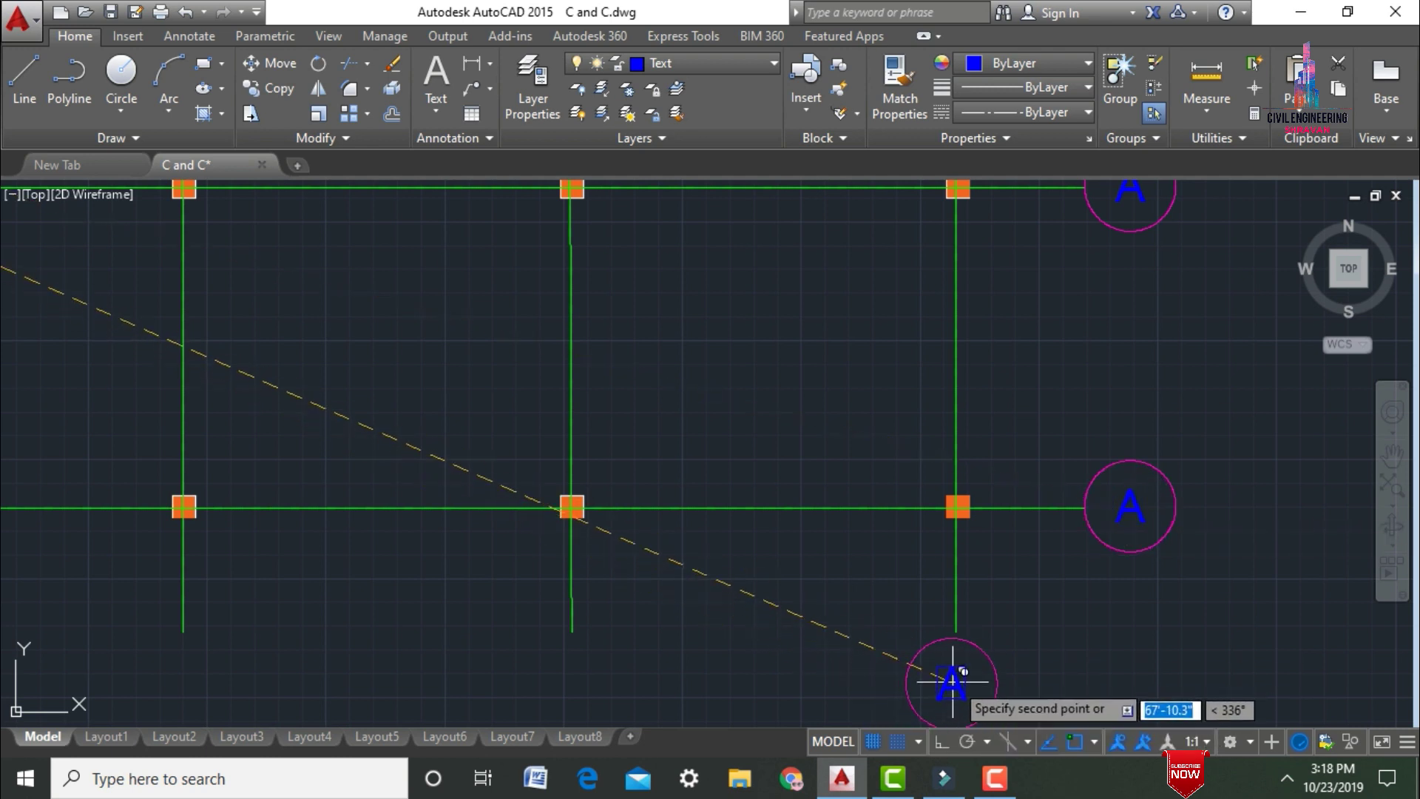
Step: Place copies of the lettered circle on the lower ends of the four vertical grid lines
{"action": "left_click", "coordinate": [956, 677]}
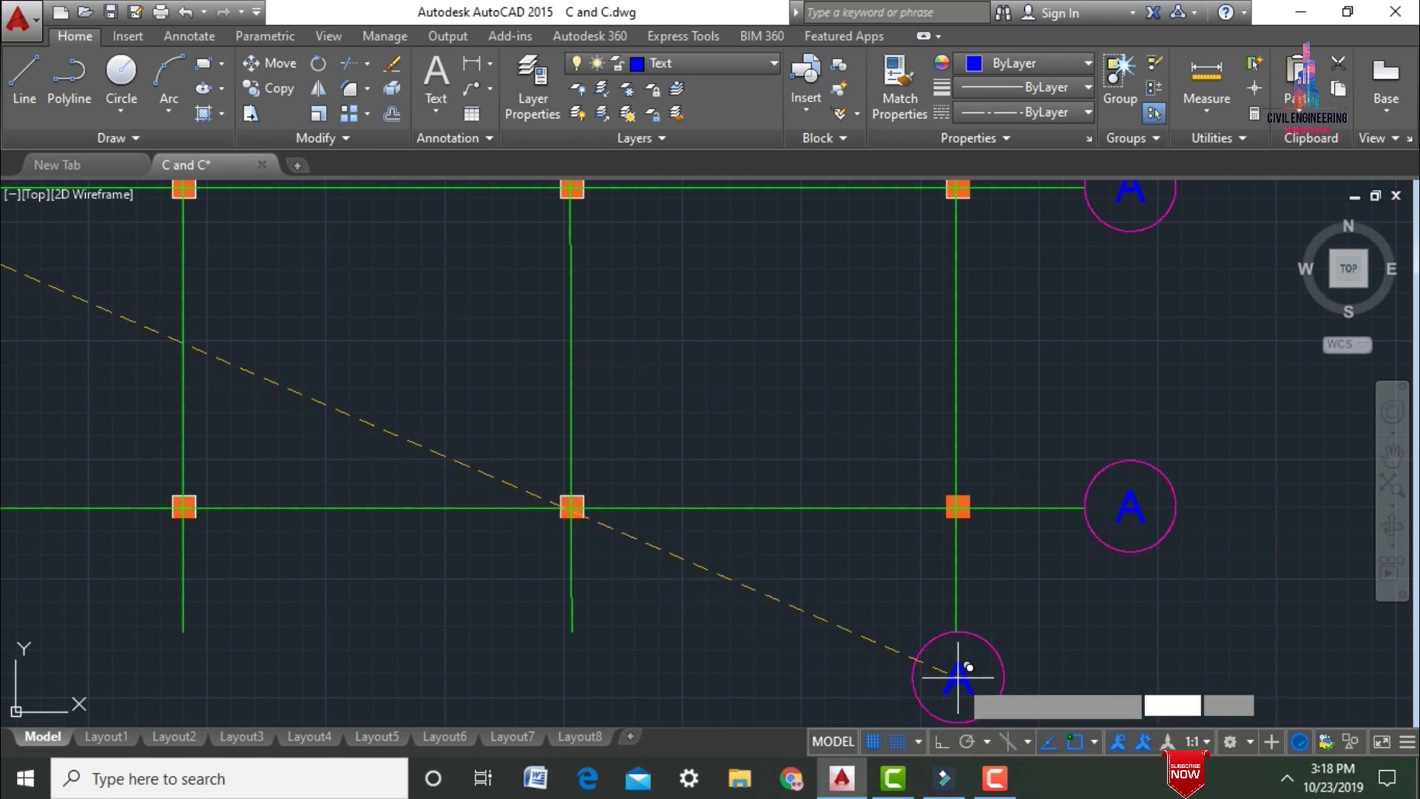
{"action": "left_click", "coordinate": [569, 677]}
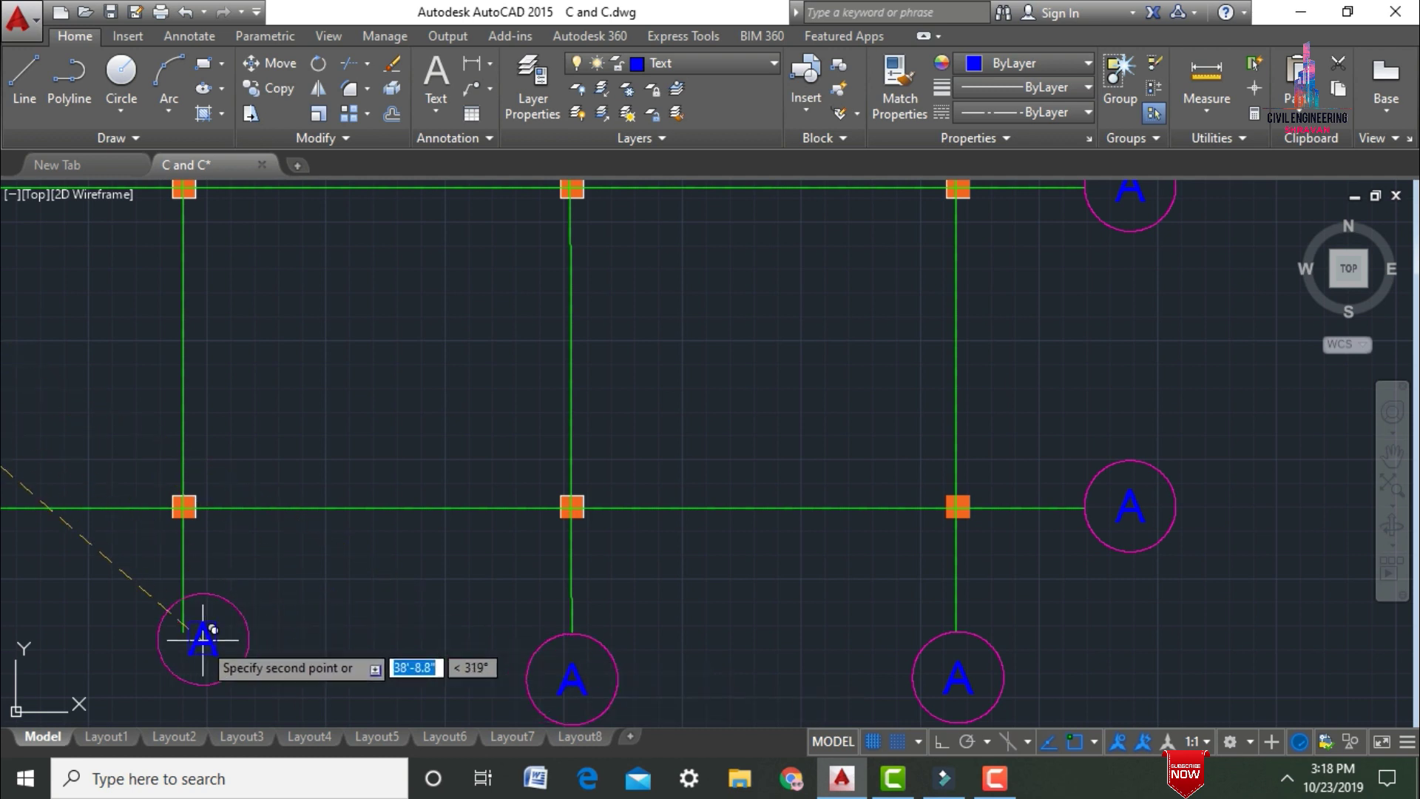
{"action": "left_click", "coordinate": [183, 677]}
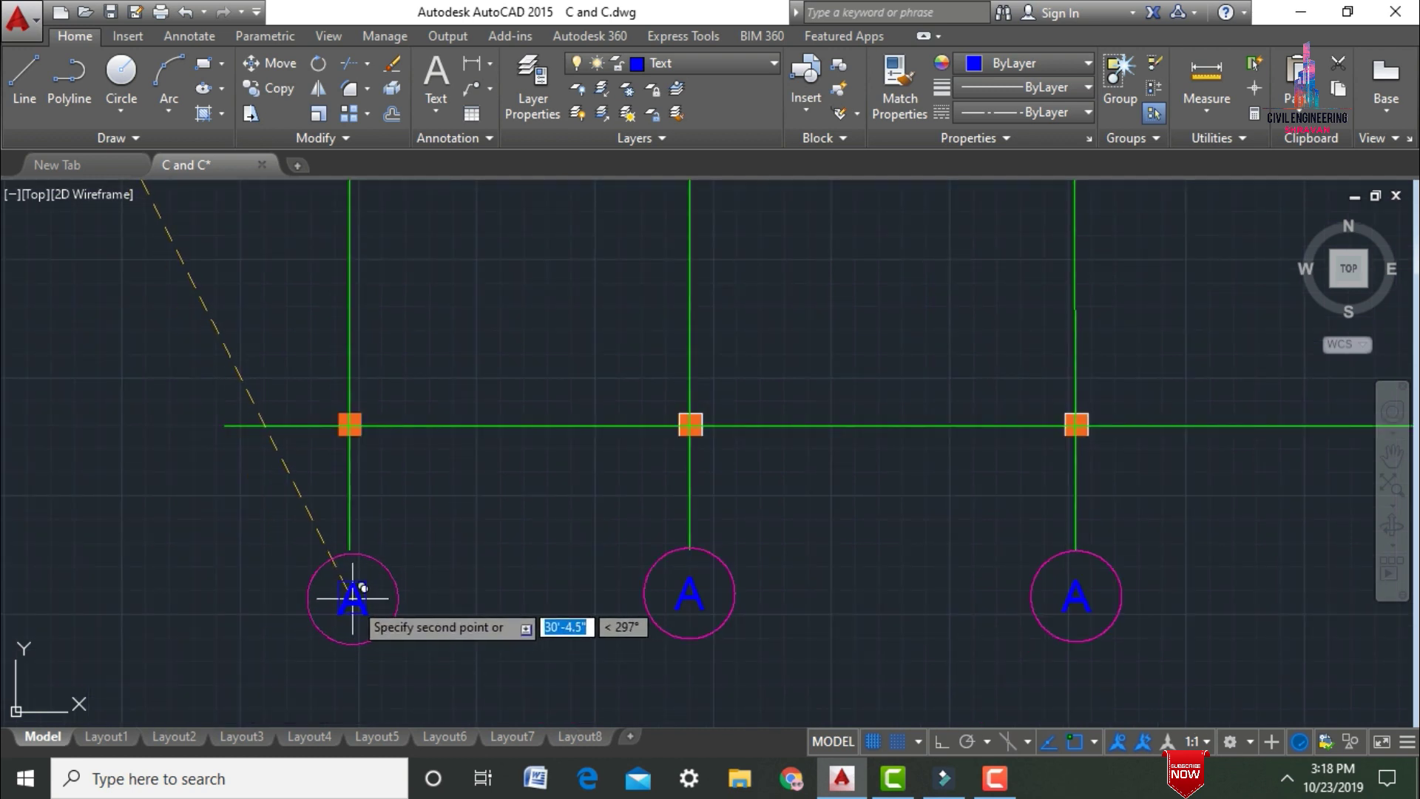
{"action": "left_click", "coordinate": [349, 595]}
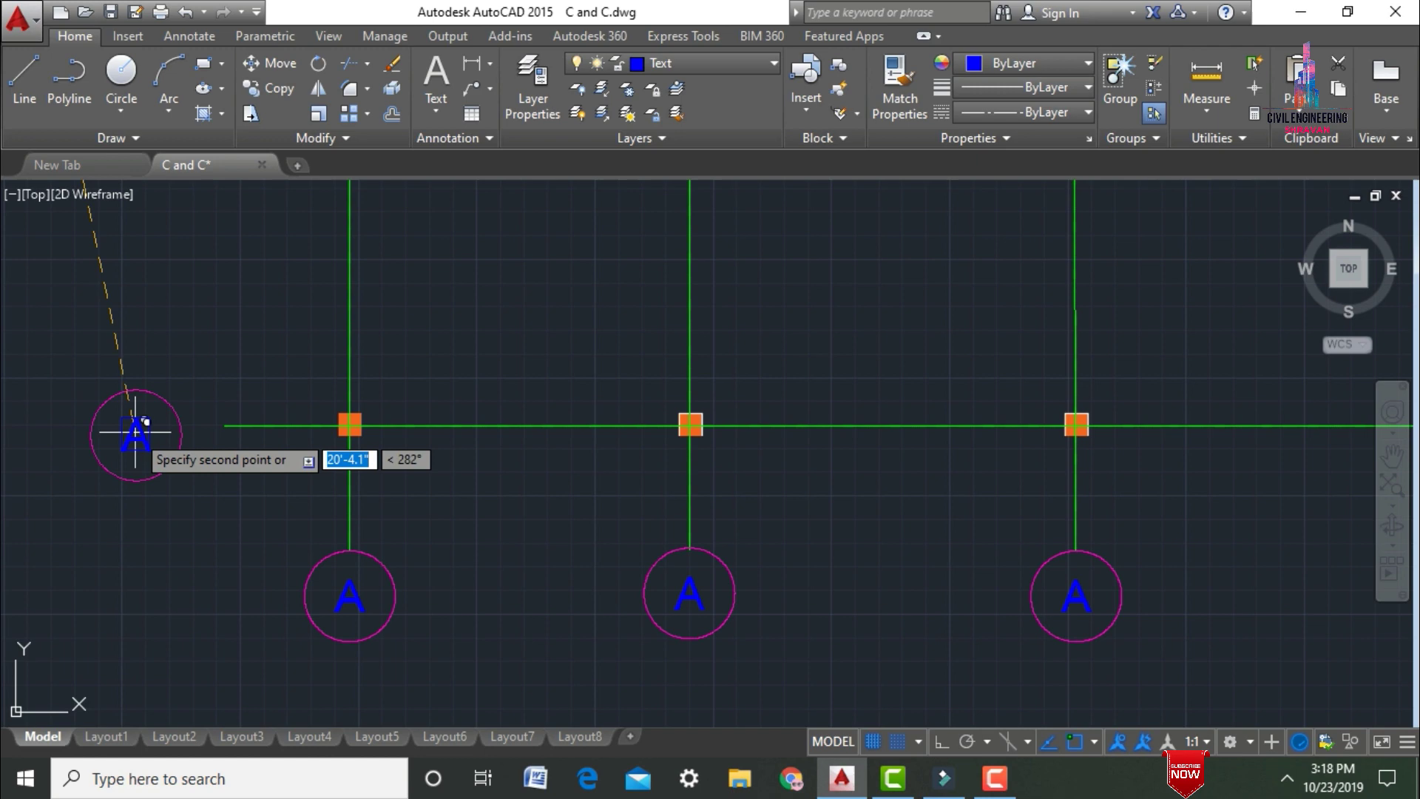
Step: Place copies of the lettered circle on the left ends of the three horizontal grid lines and end the copying
{"action": "left_click", "coordinate": [180, 423]}
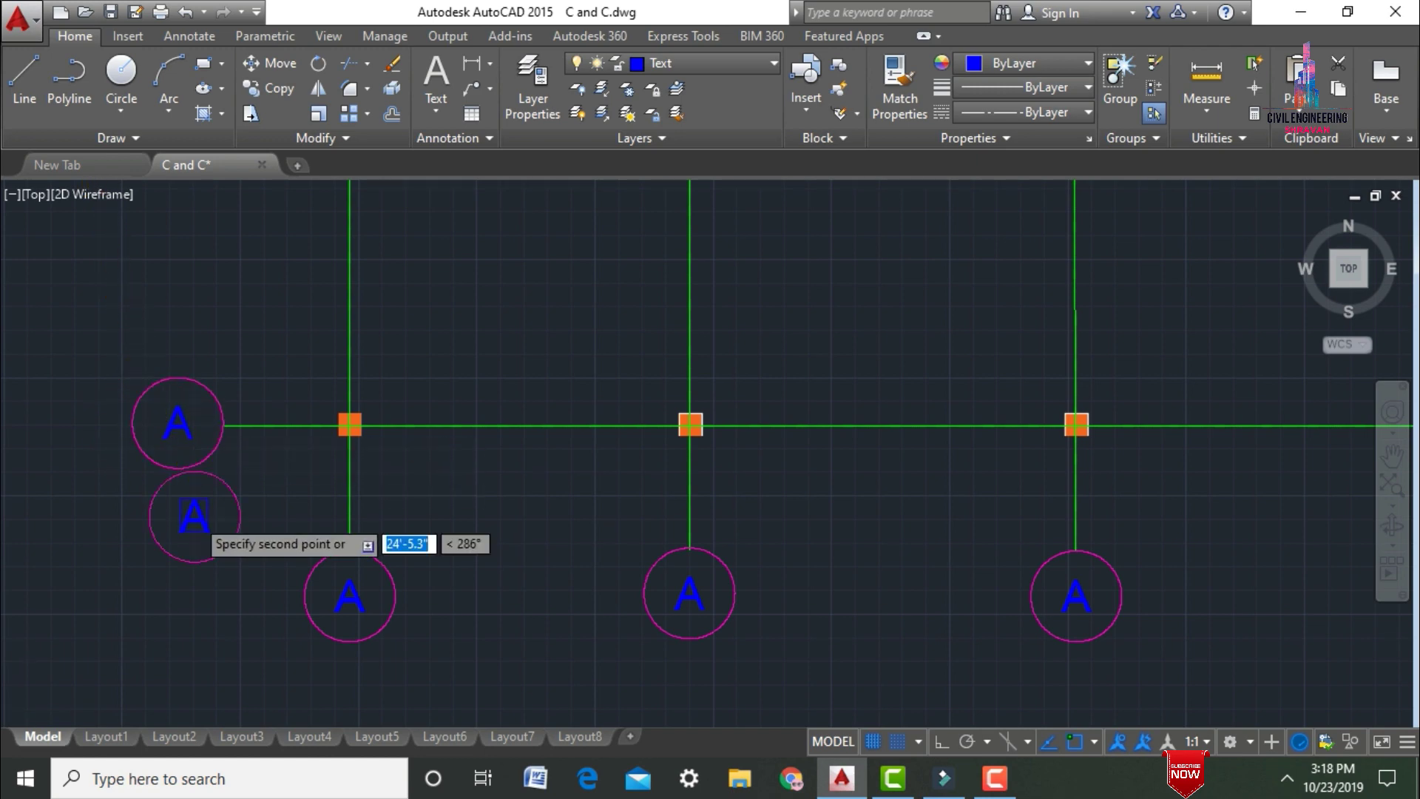
{"action": "scroll", "coordinate": [195, 514], "scroll_direction": "down", "scroll_amount": 4}
{"action": "scroll", "coordinate": [190, 354], "scroll_direction": "up", "scroll_amount": 4}
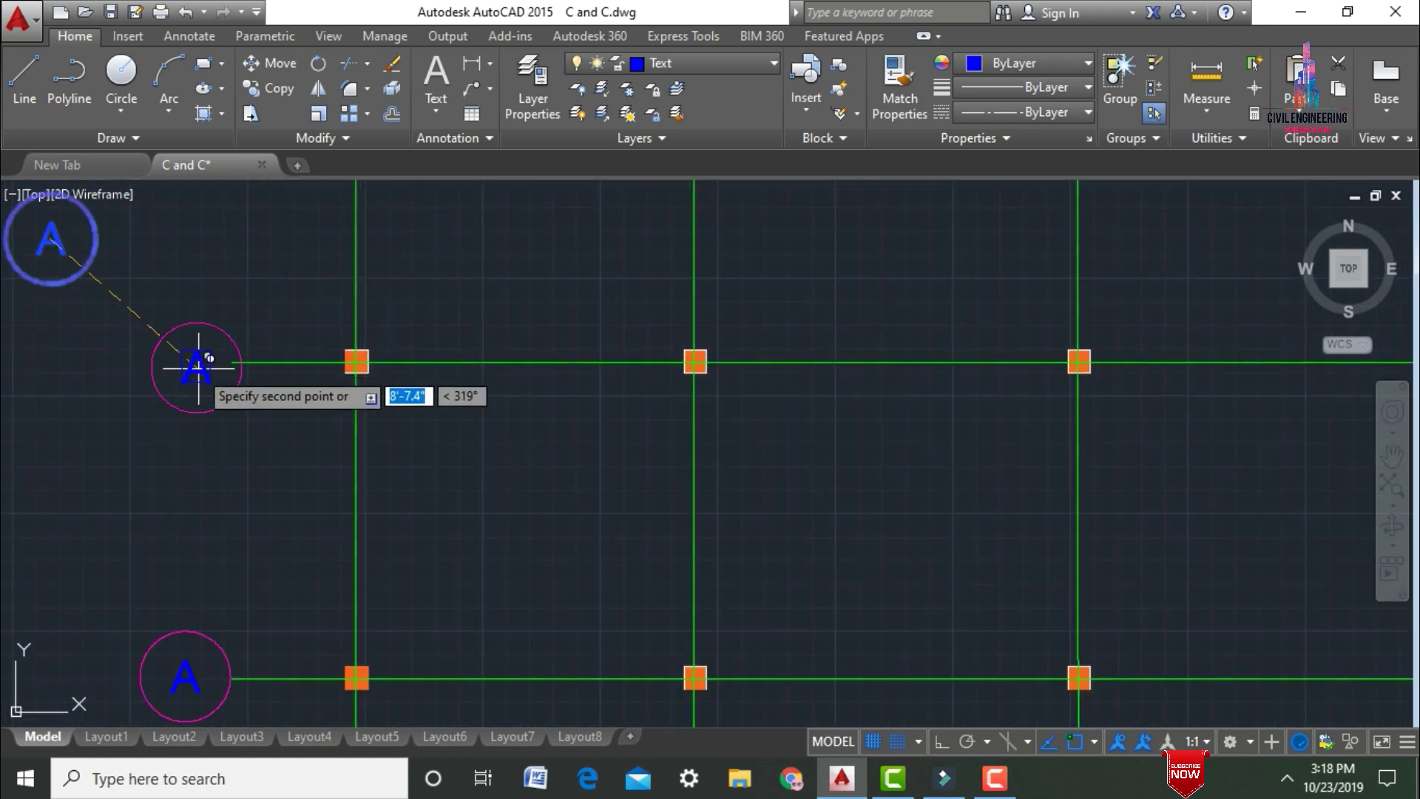
{"action": "left_click", "coordinate": [185, 362]}
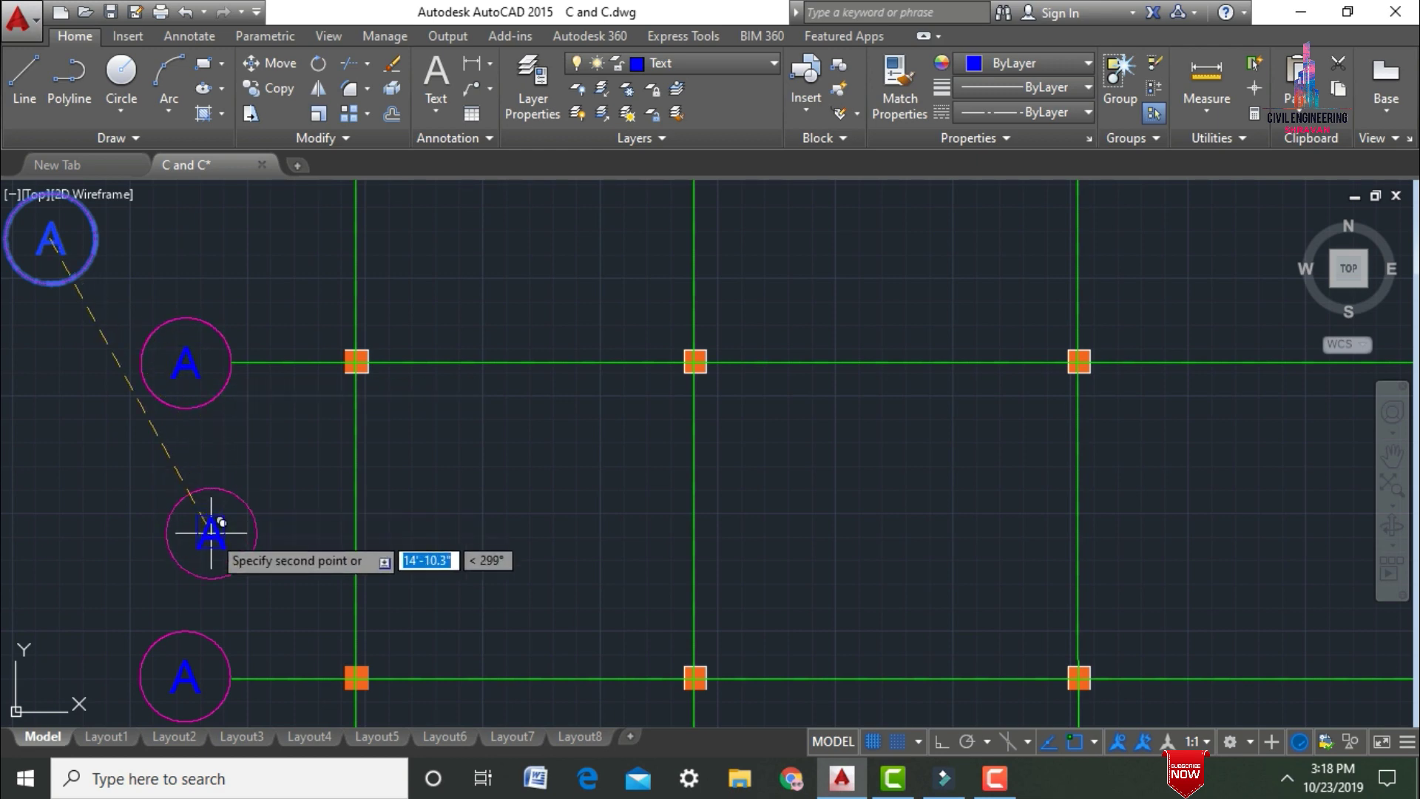
{"action": "scroll", "coordinate": [212, 532], "scroll_direction": "down", "scroll_amount": 4}
{"action": "scroll", "coordinate": [203, 333], "scroll_direction": "up", "scroll_amount": 4}
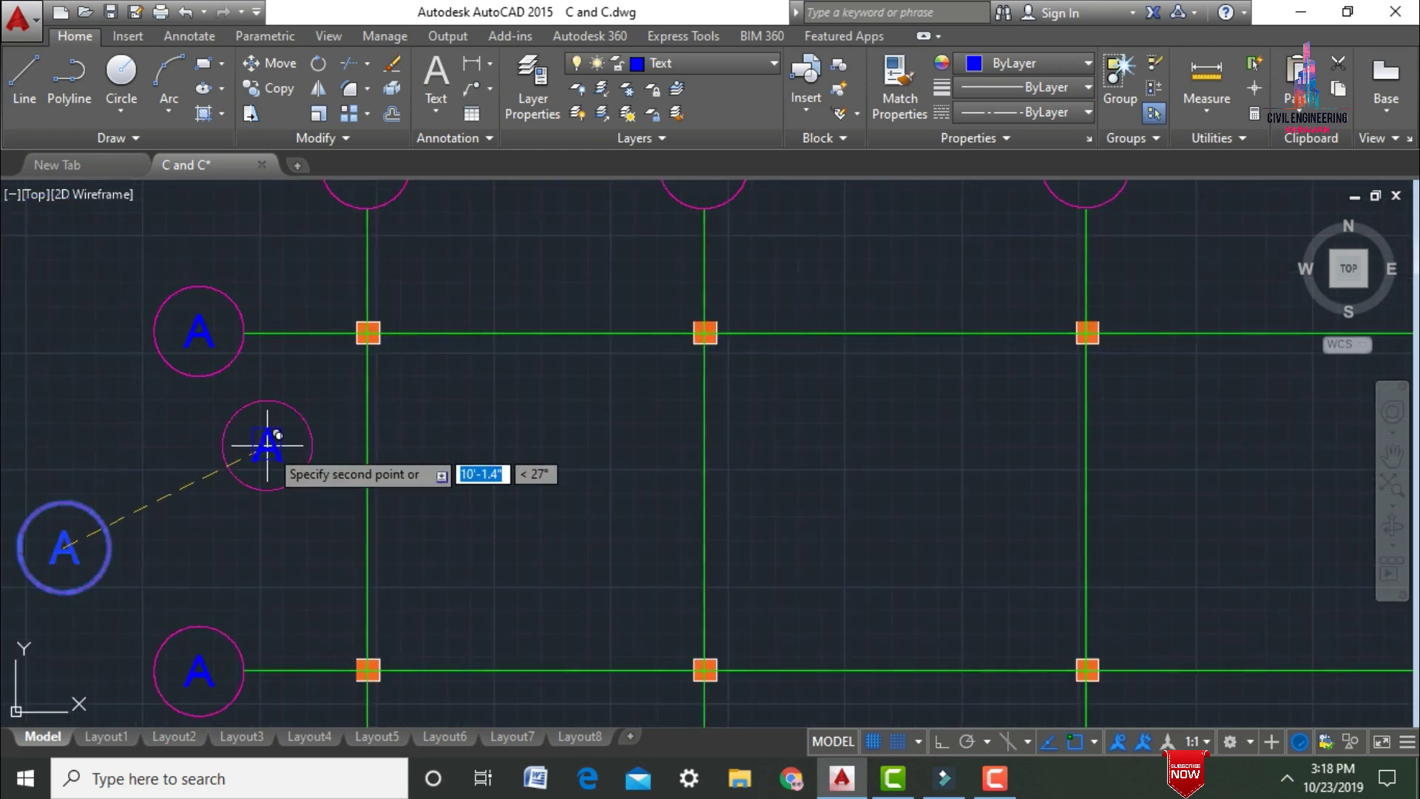
{"action": "key", "text": "Escape"}
Step: Delete the original source circle and its letter A standing apart from the grid lines
{"action": "left_click", "coordinate": [96, 515]}
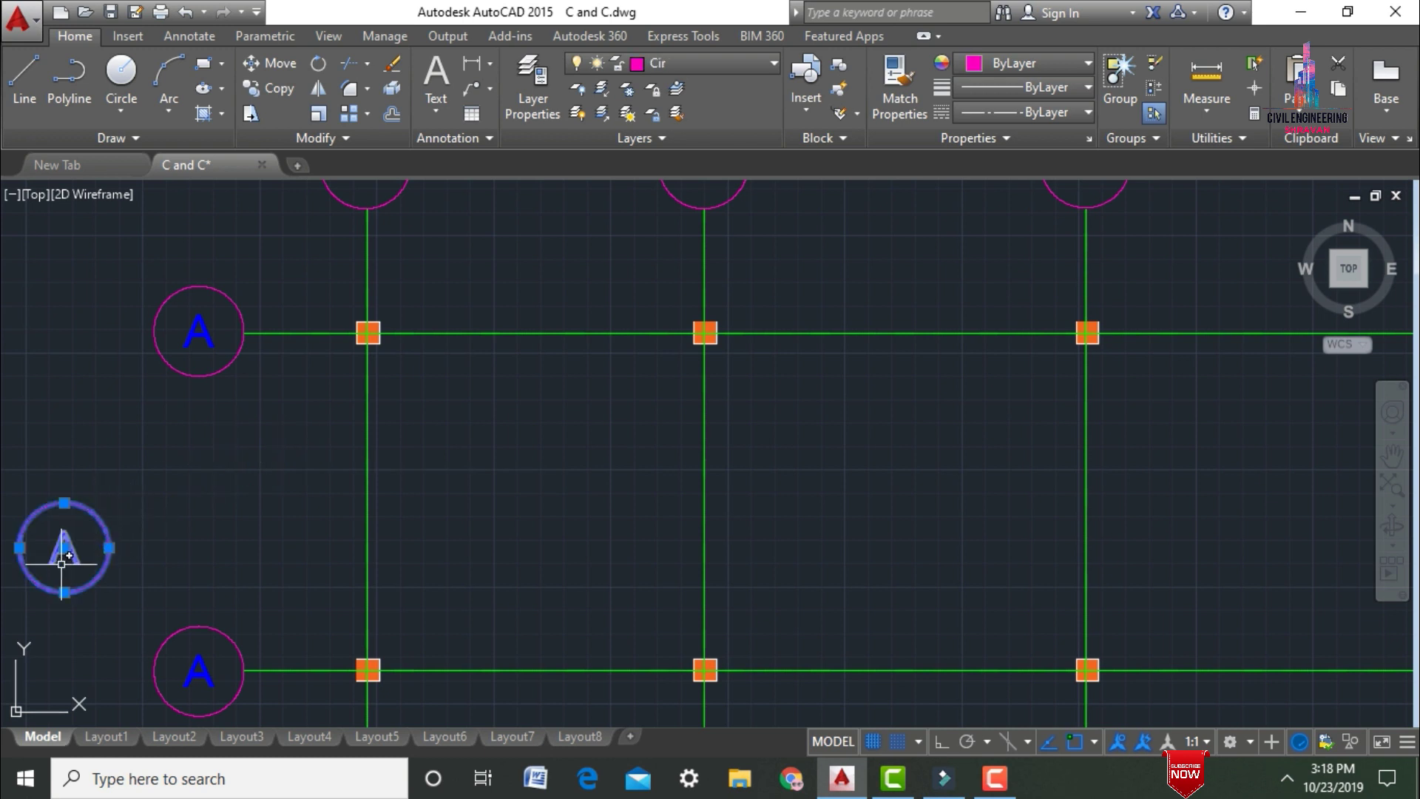
{"action": "key", "text": "Delete"}
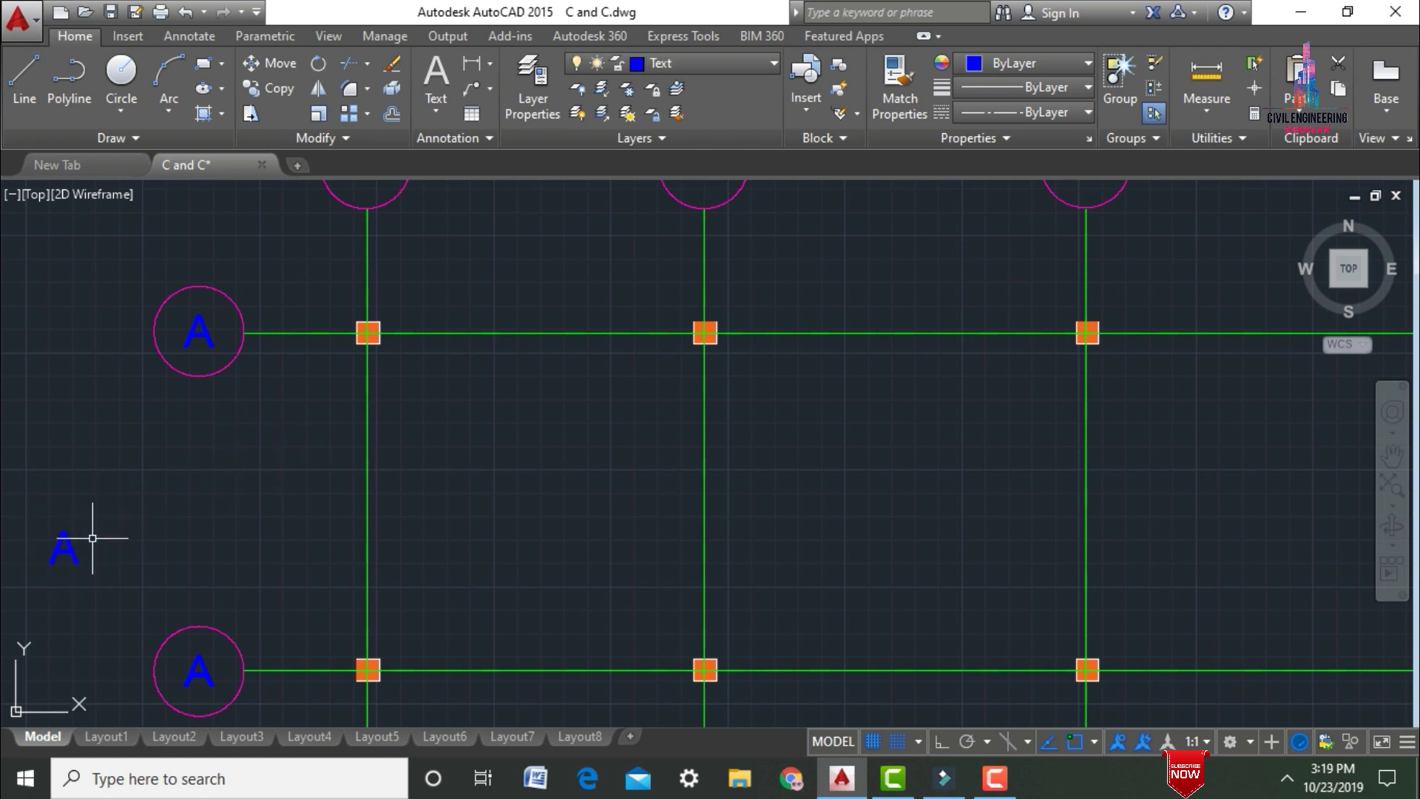
{"action": "left_click", "coordinate": [75, 550]}
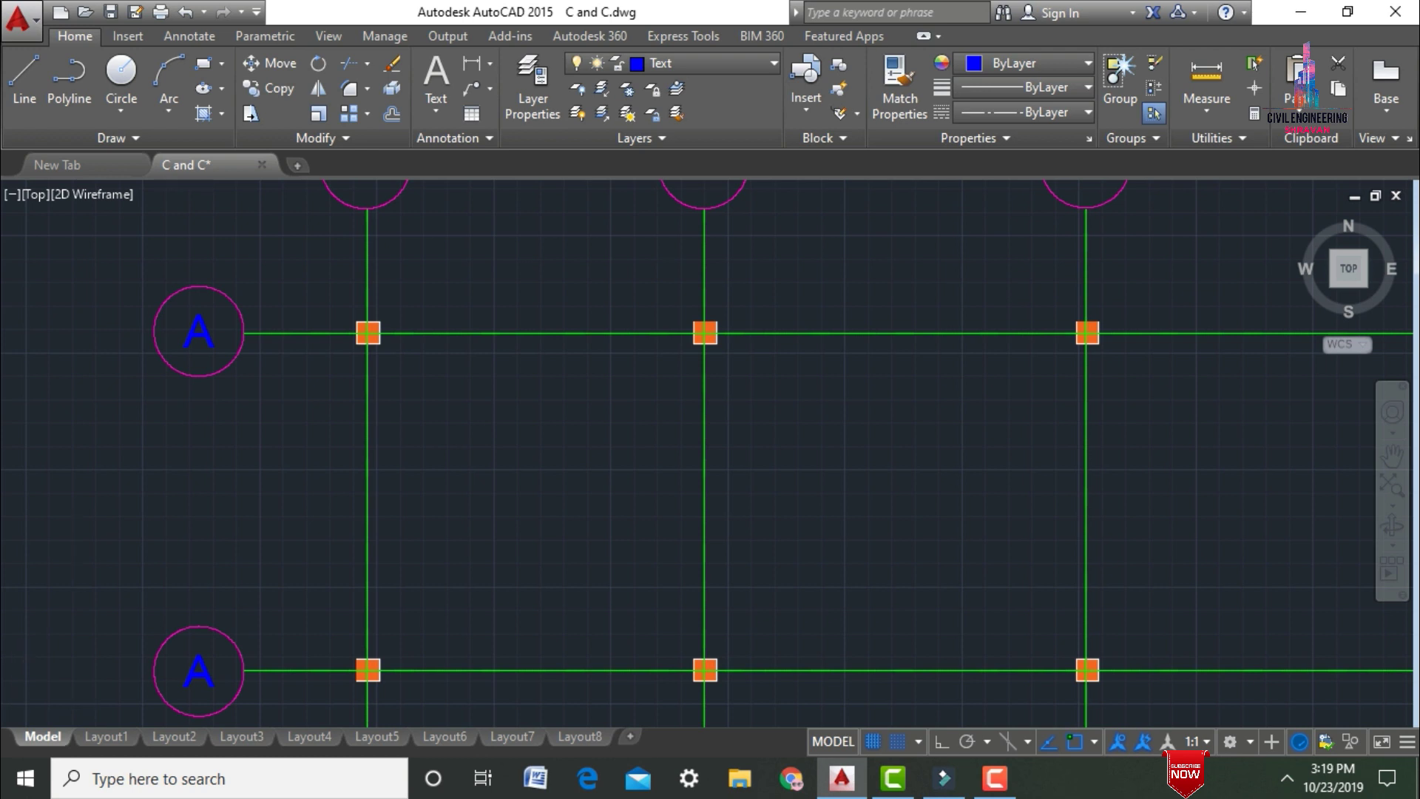
Step: Change the letters in the second, third and fourth circles above the vertical grid lines to B, C and D
{"action": "scroll", "coordinate": [75, 551], "scroll_direction": "down", "scroll_amount": 4}
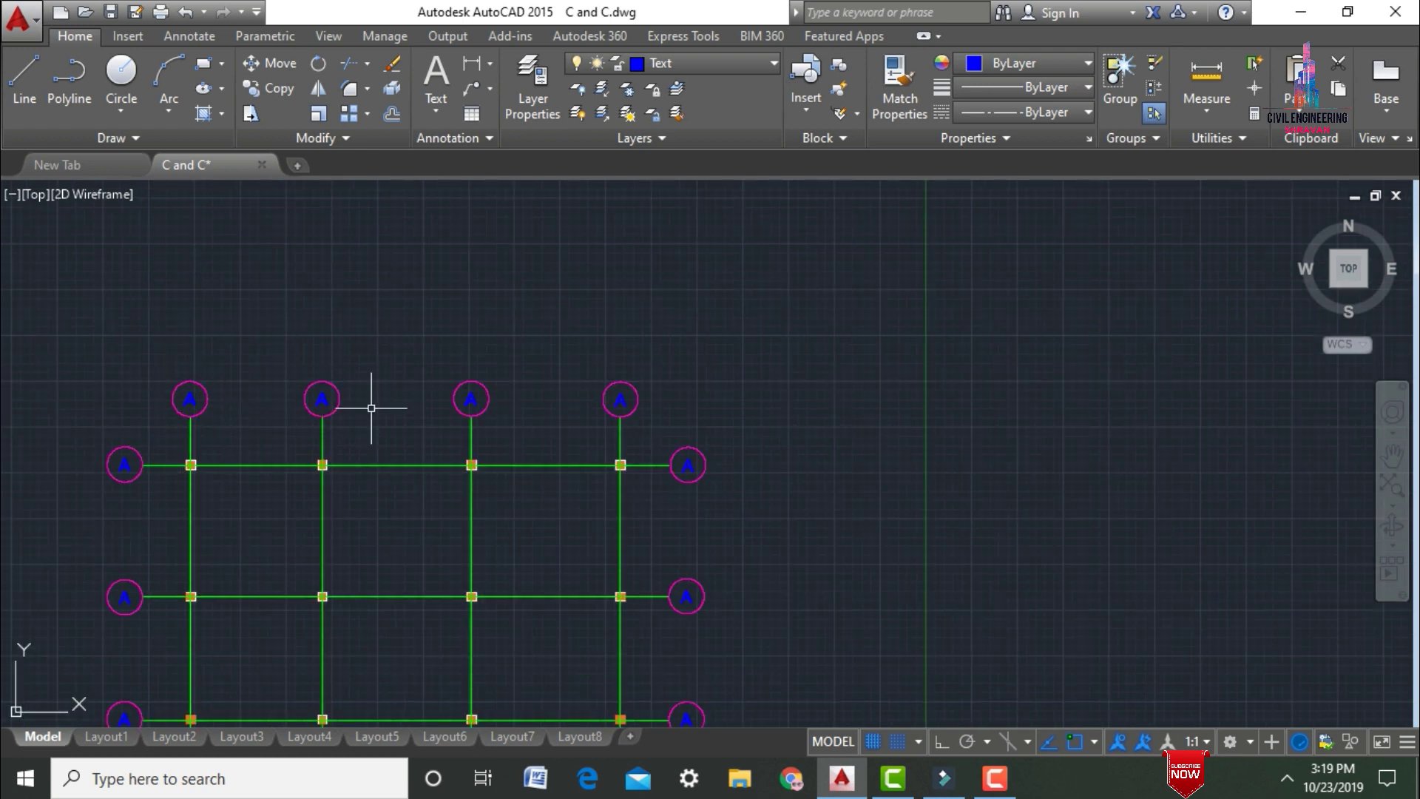
{"action": "double_click", "coordinate": [321, 400]}
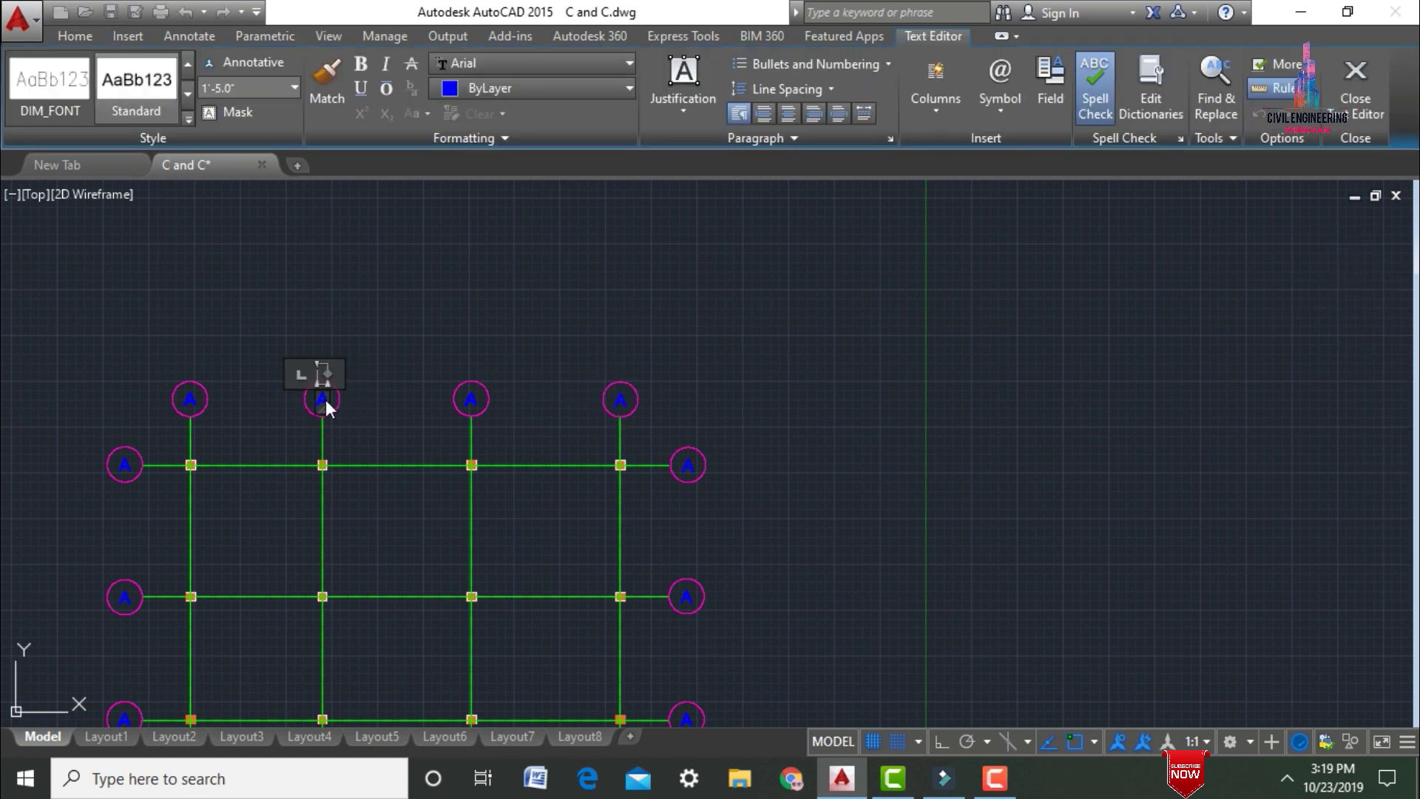
{"action": "left_click", "coordinate": [483, 406]}
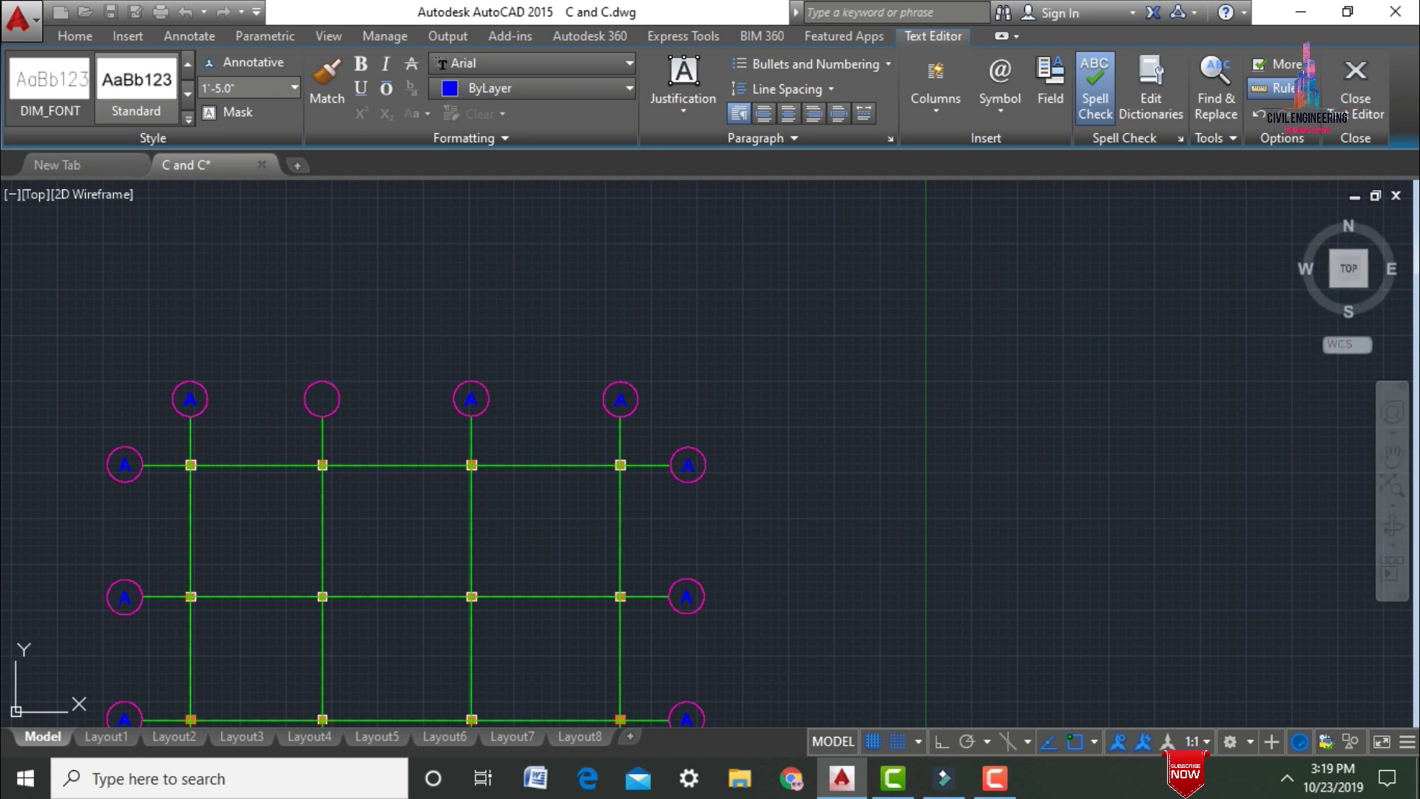
{"action": "double_click", "coordinate": [472, 401]}
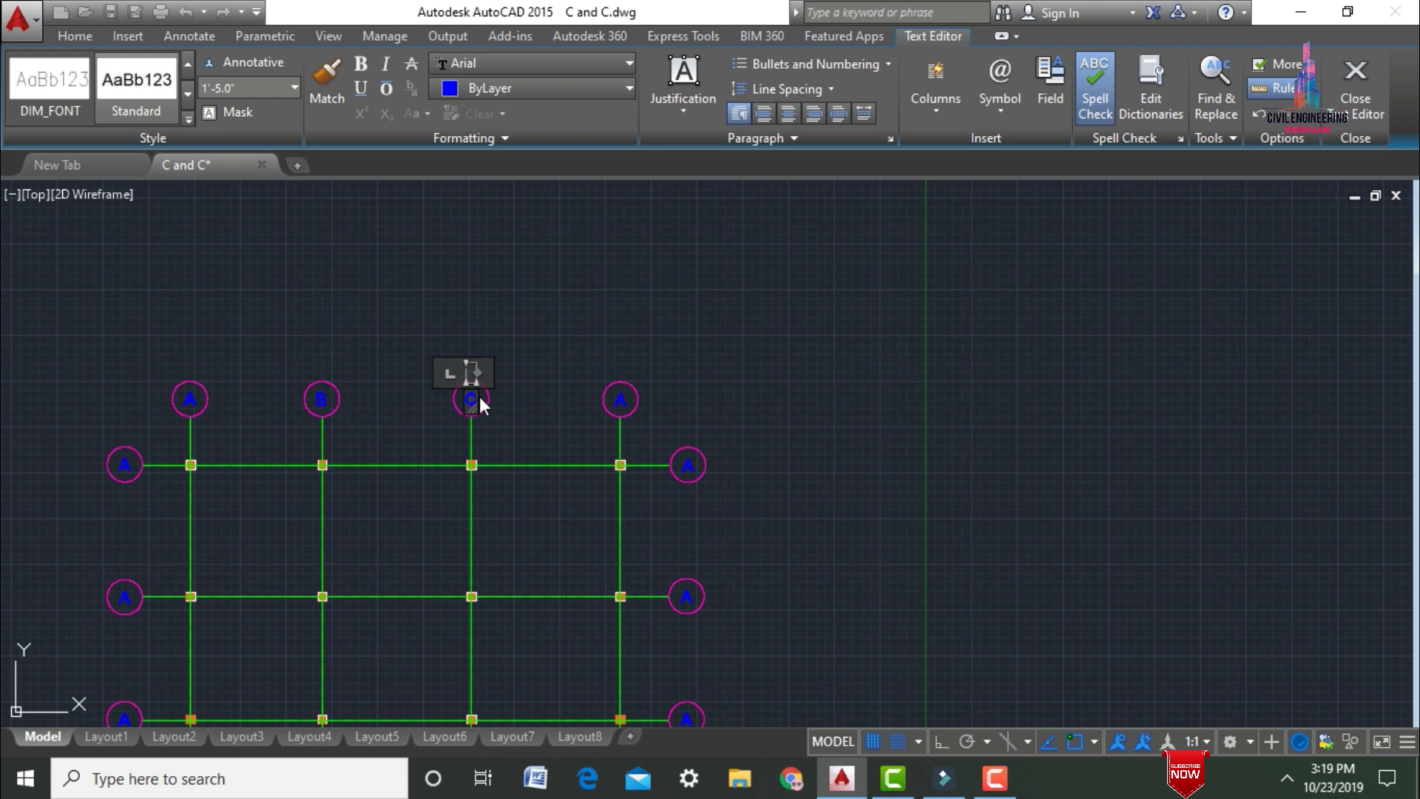
{"action": "left_click", "coordinate": [622, 405]}
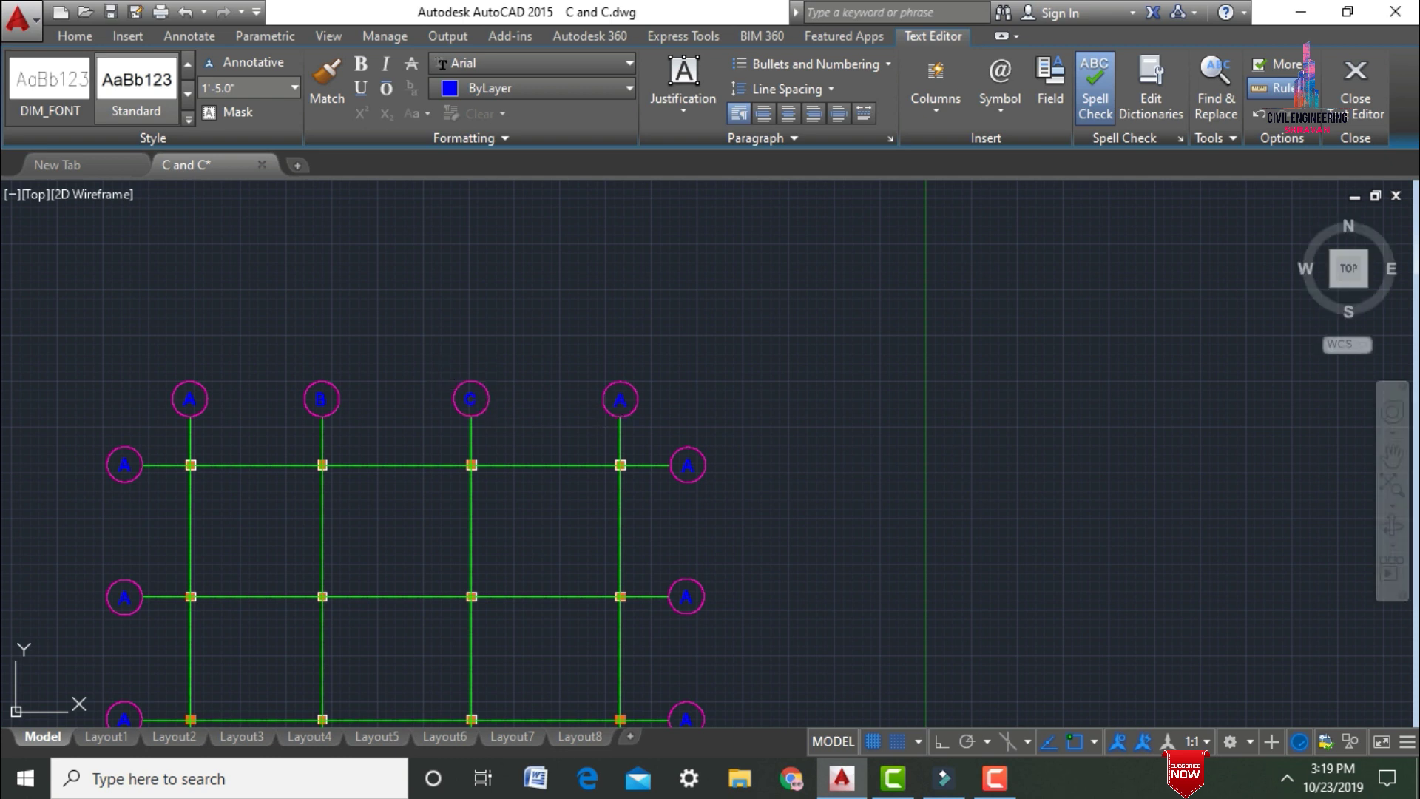
{"action": "double_click", "coordinate": [620, 400]}
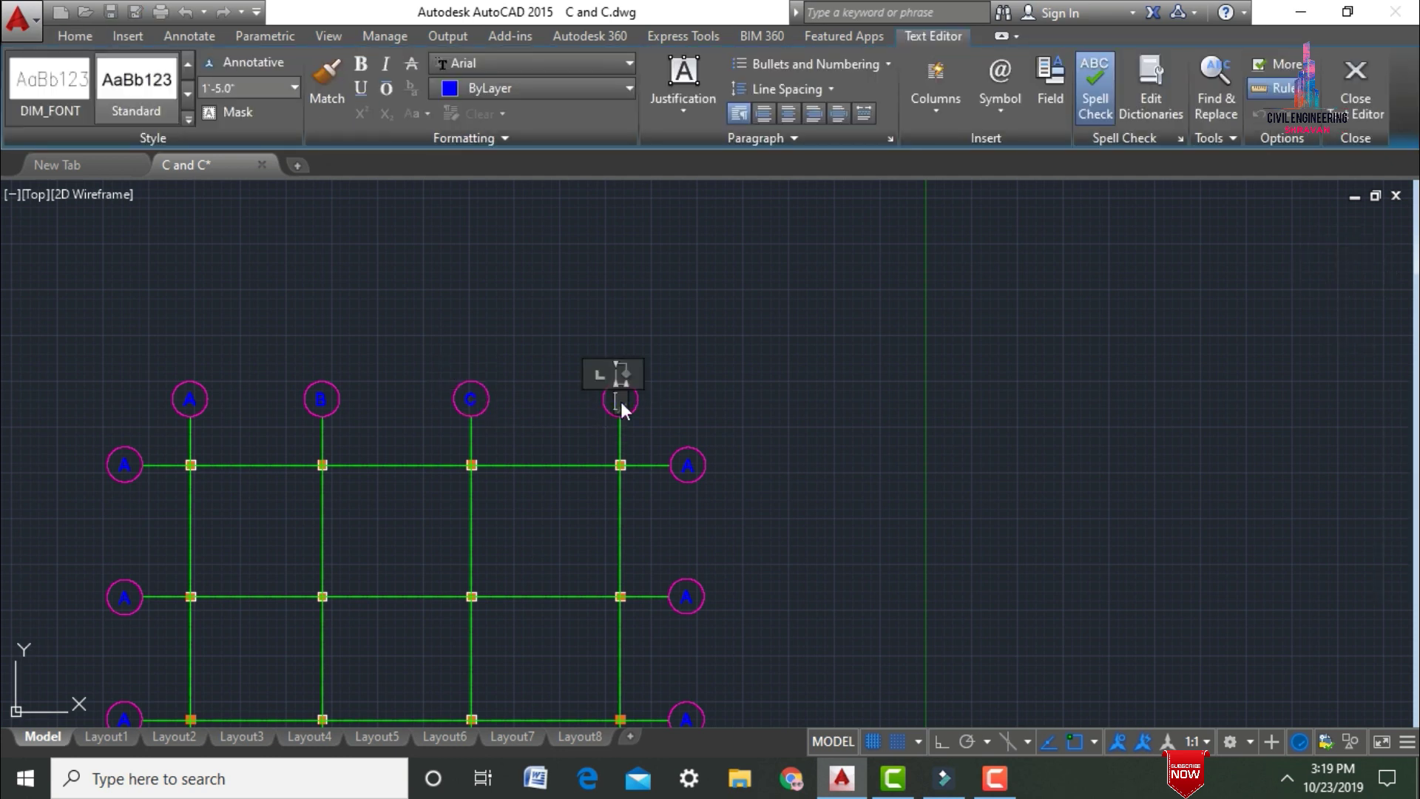
{"action": "type", "text": "D"}
{"action": "left_click", "coordinate": [803, 447]}
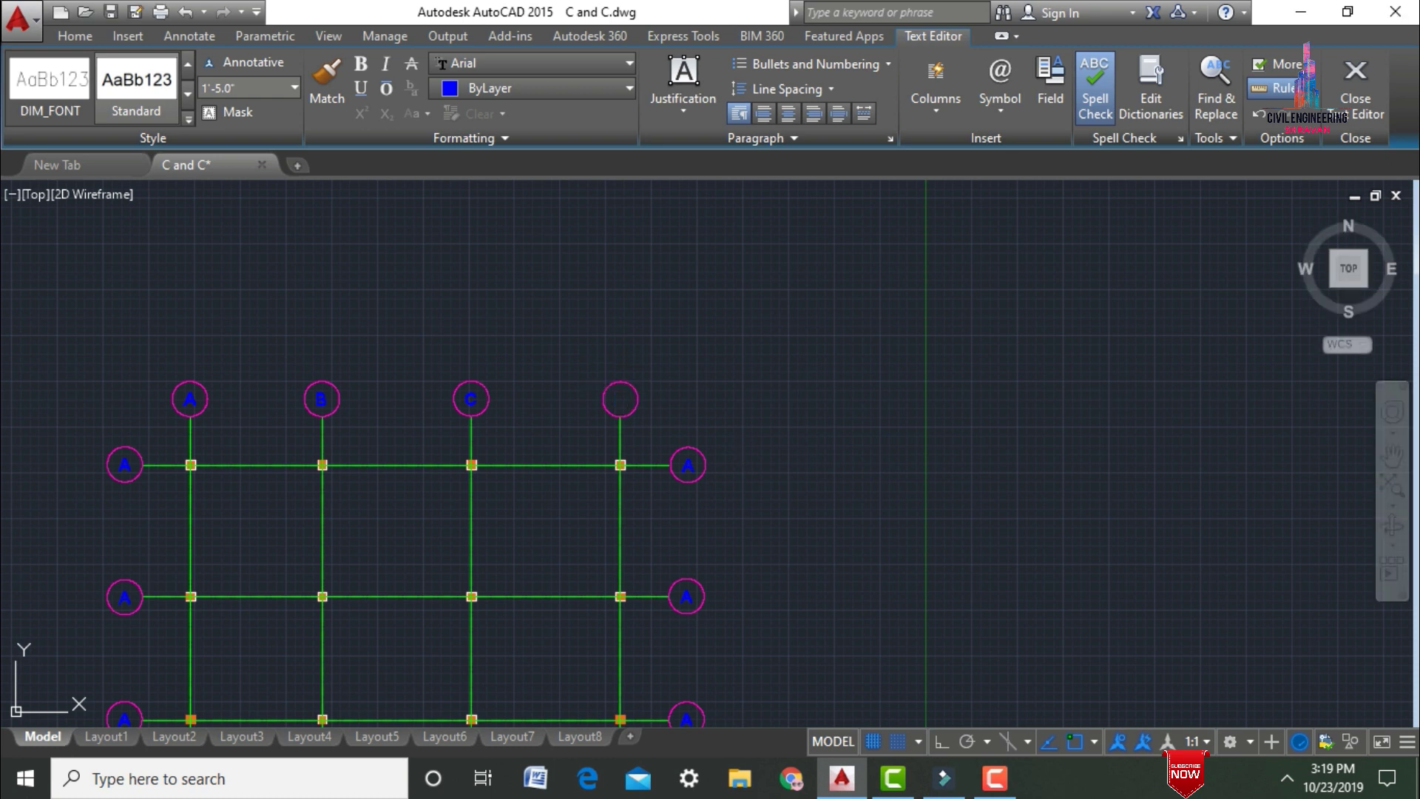
Step: Change the letters in the second, third and fourth circles below the vertical grid lines to B, C and D
{"action": "scroll", "coordinate": [809, 260], "scroll_direction": "down", "scroll_amount": 2}
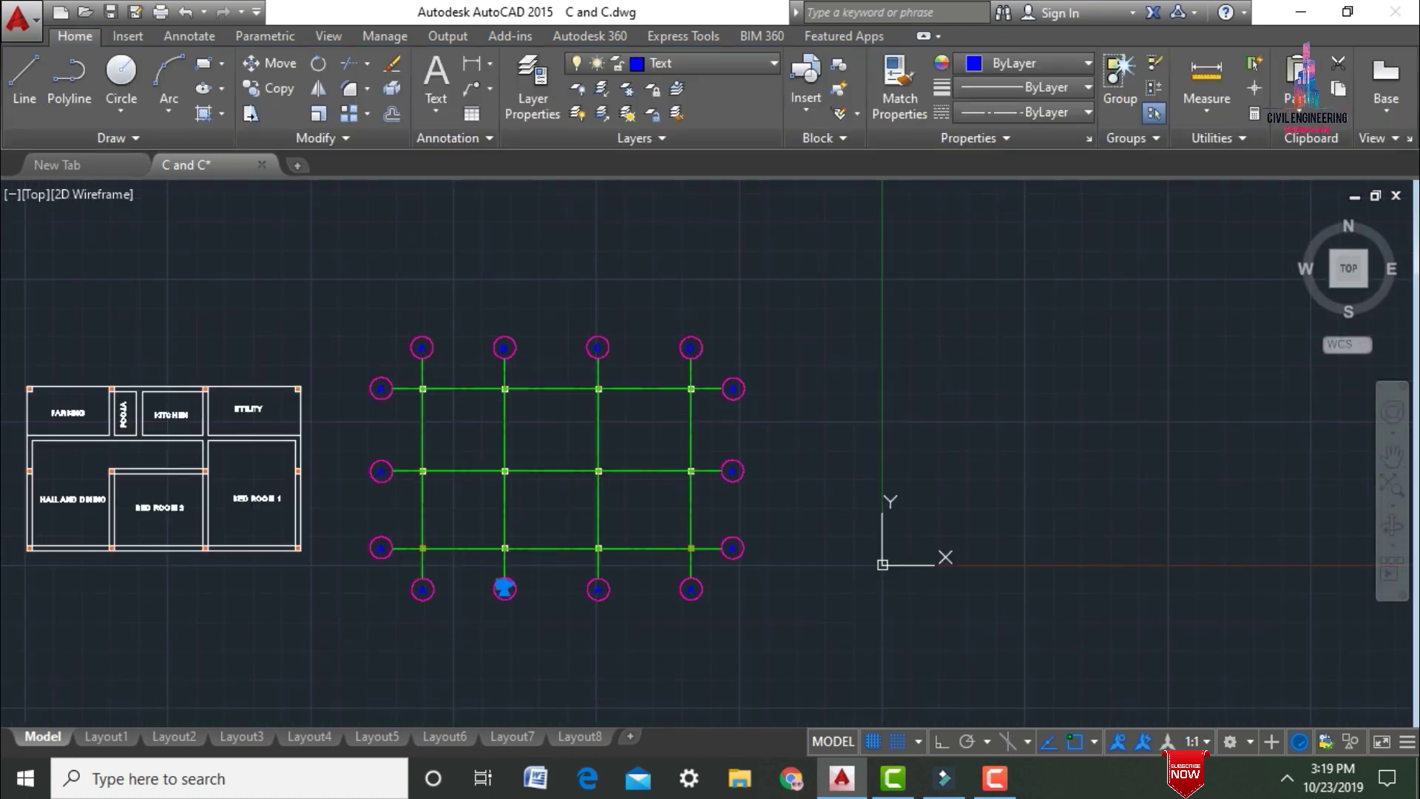
{"action": "double_click", "coordinate": [505, 588]}
{"action": "key", "text": "BackSpace"}
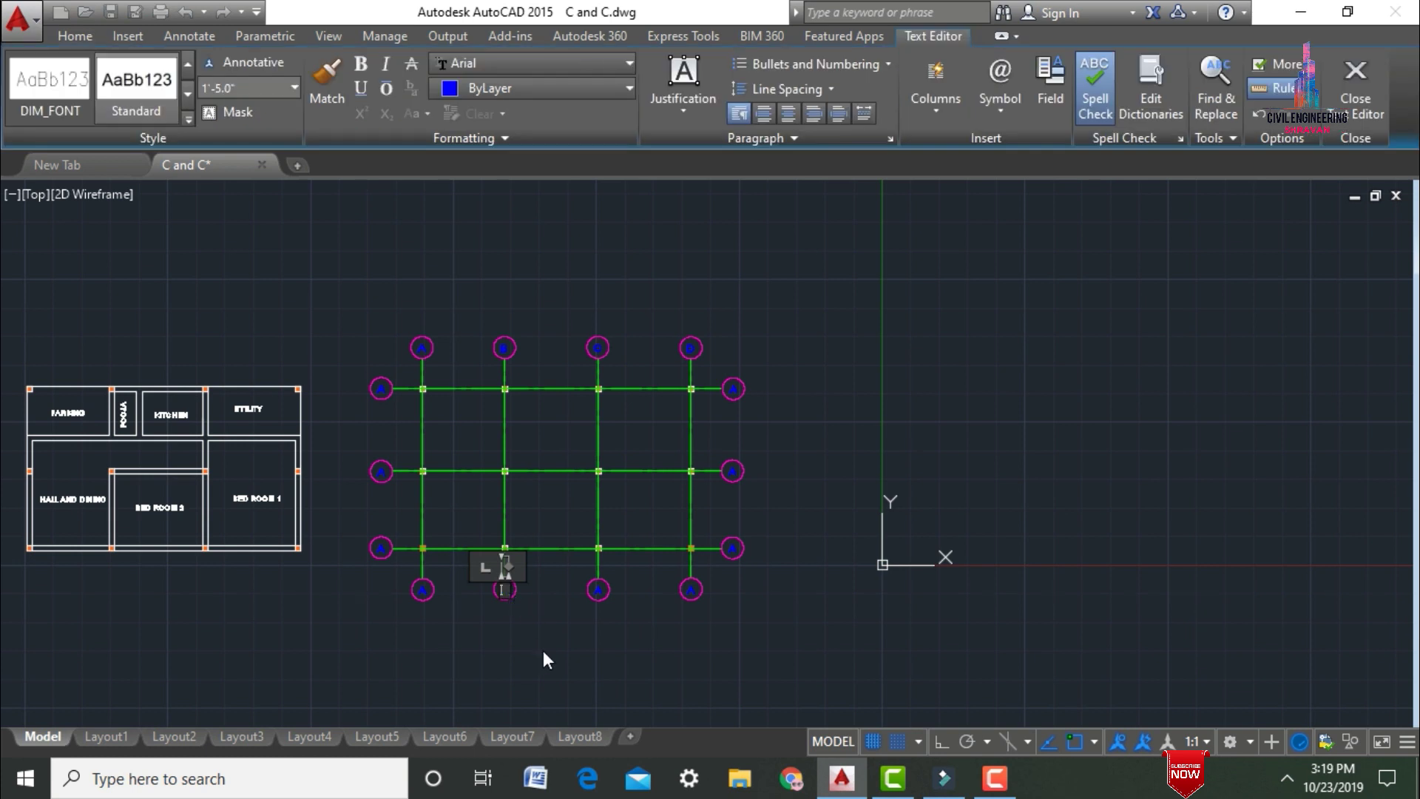
{"action": "type", "text": "B"}
{"action": "left_click", "coordinate": [597, 590]}
{"action": "double_click", "coordinate": [599, 589]}
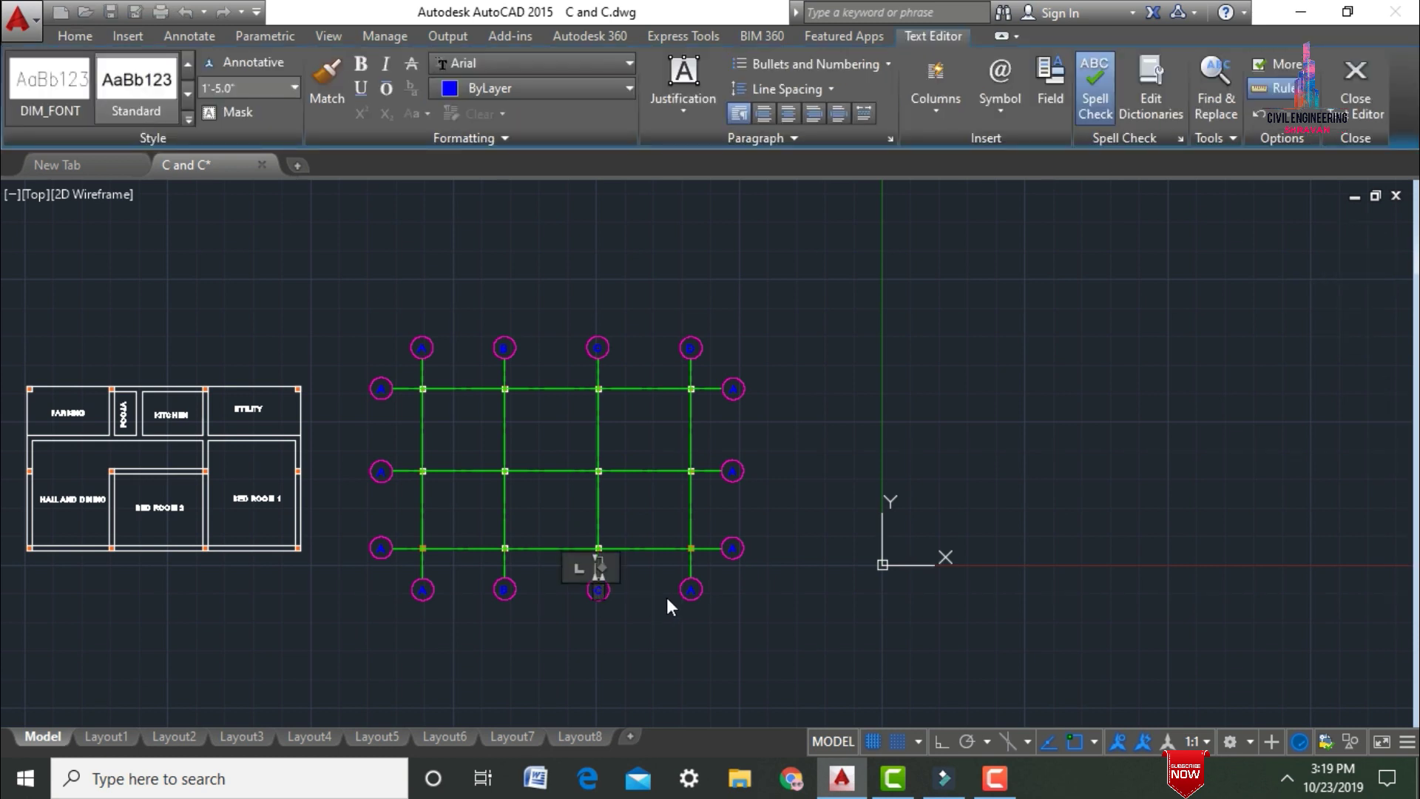
{"action": "left_click", "coordinate": [688, 588]}
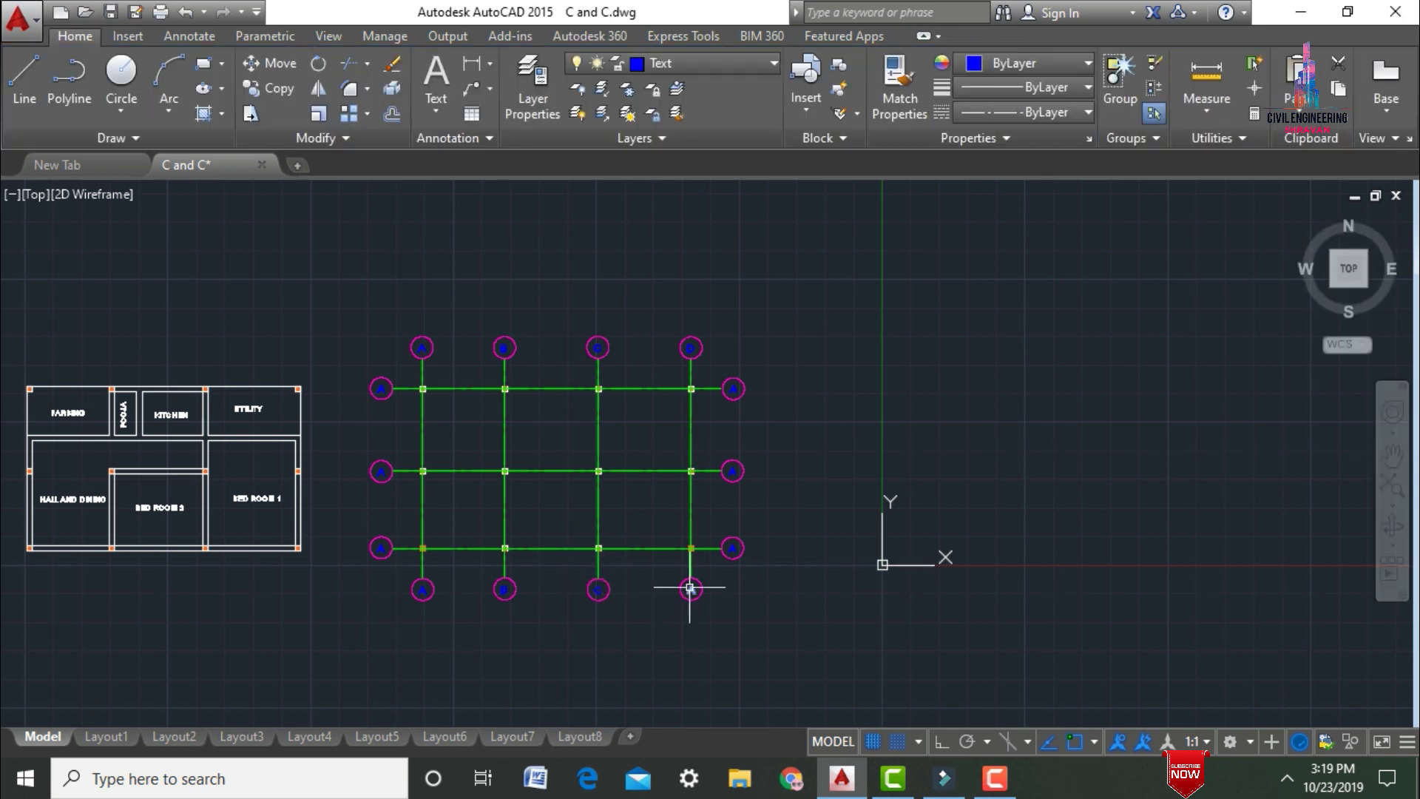
{"action": "double_click", "coordinate": [689, 589]}
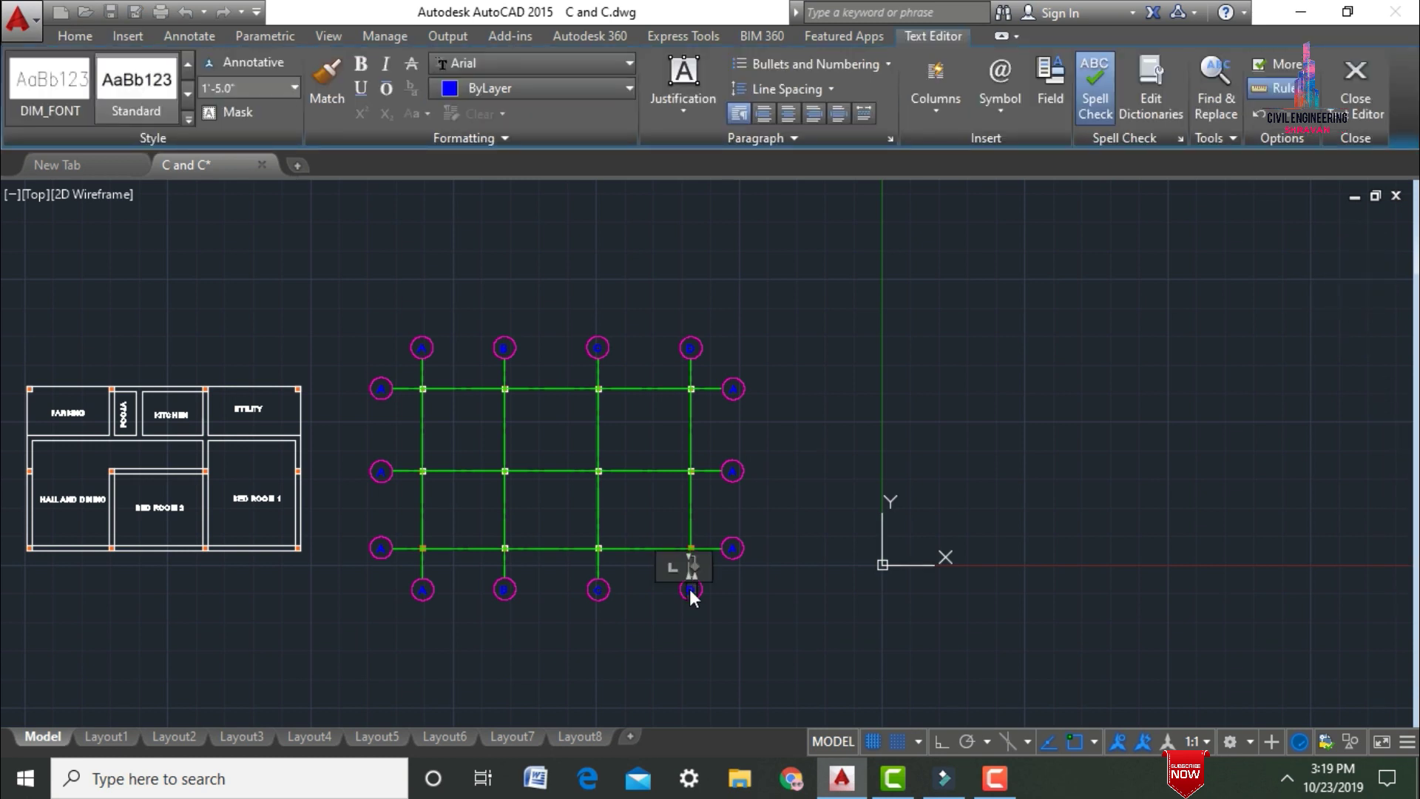
{"action": "left_click", "coordinate": [828, 642]}
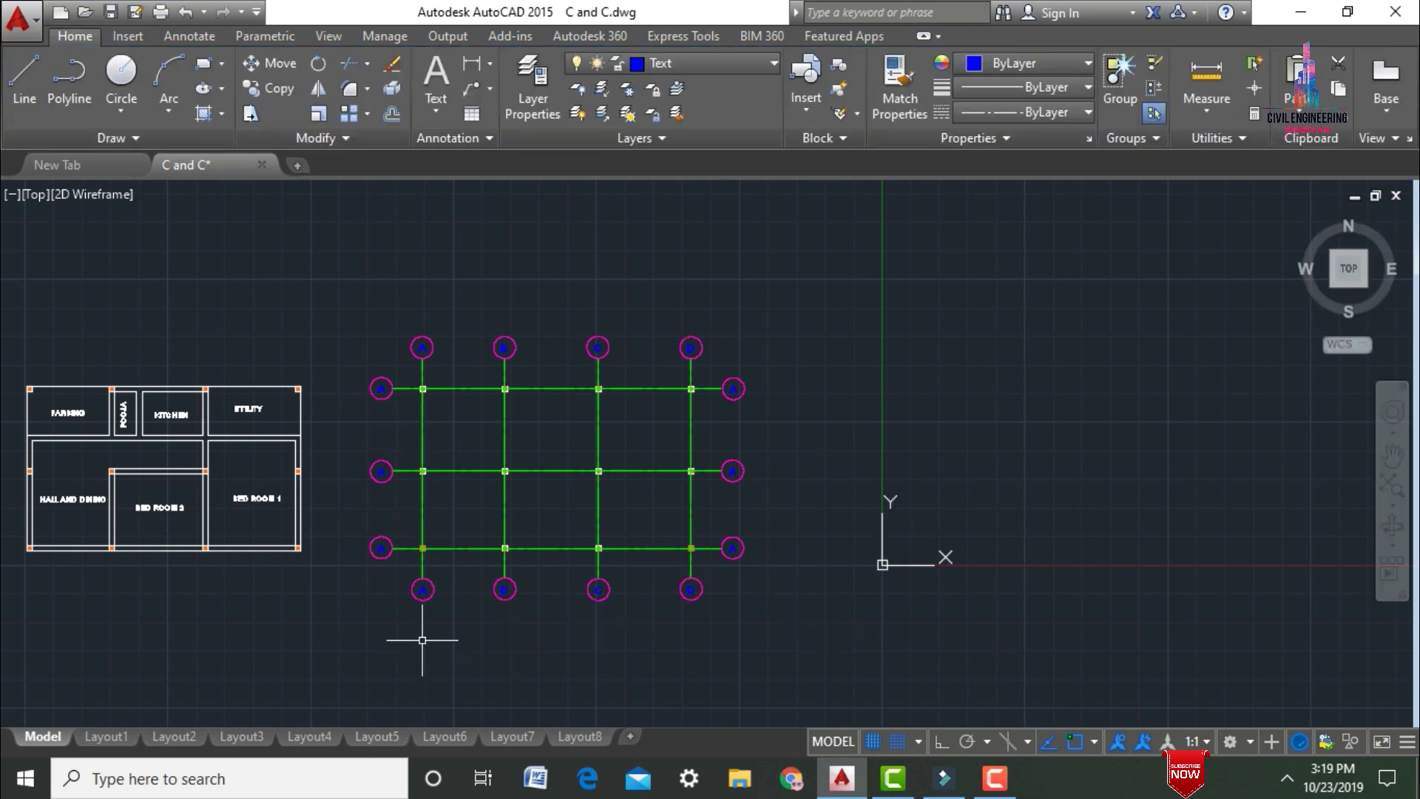
Step: Renumber the circles at the left ends of the horizontal grid lines as 1, 2 and 3 from bottom to top
{"action": "scroll", "coordinate": [387, 484], "scroll_direction": "up", "scroll_amount": 2}
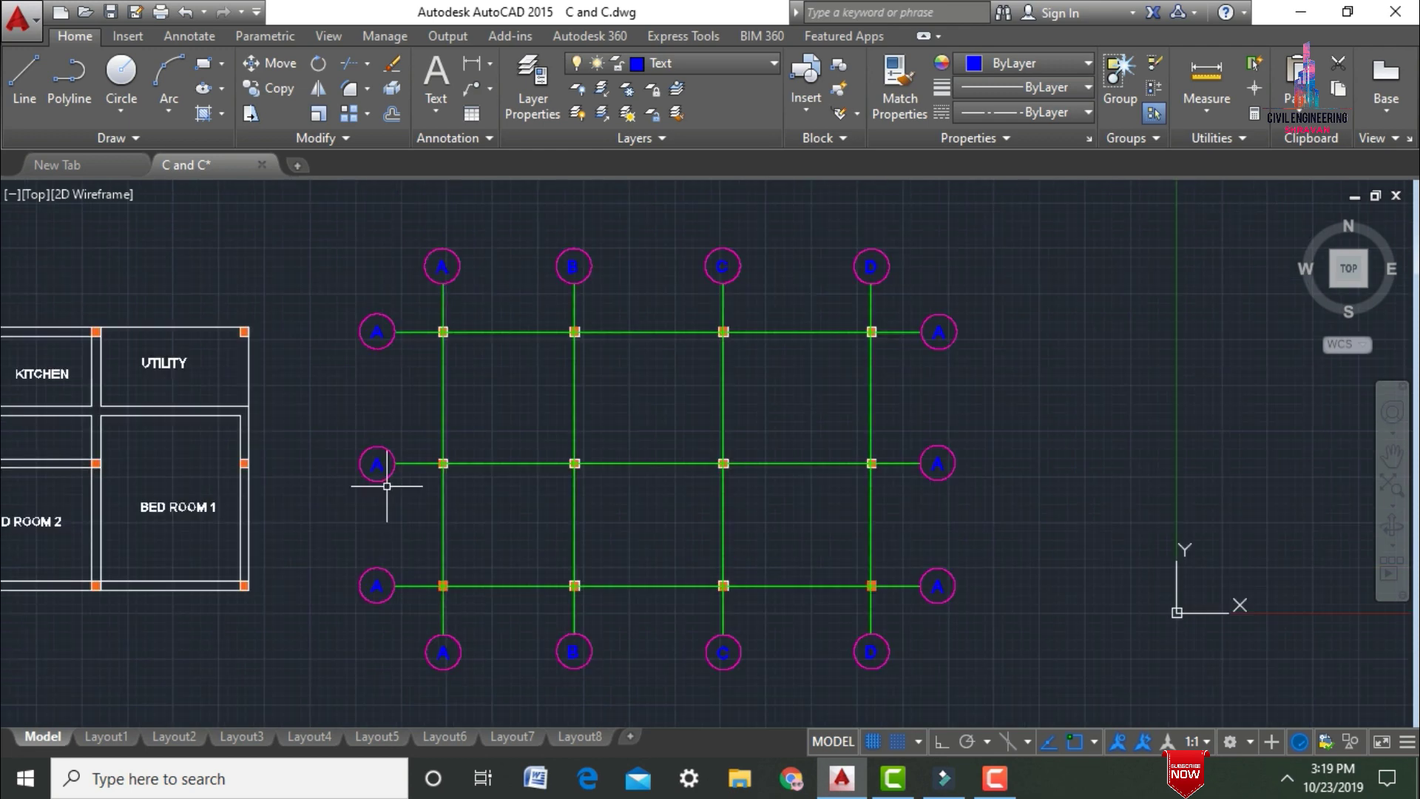
{"action": "left_click", "coordinate": [380, 587]}
{"action": "double_click", "coordinate": [380, 587]}
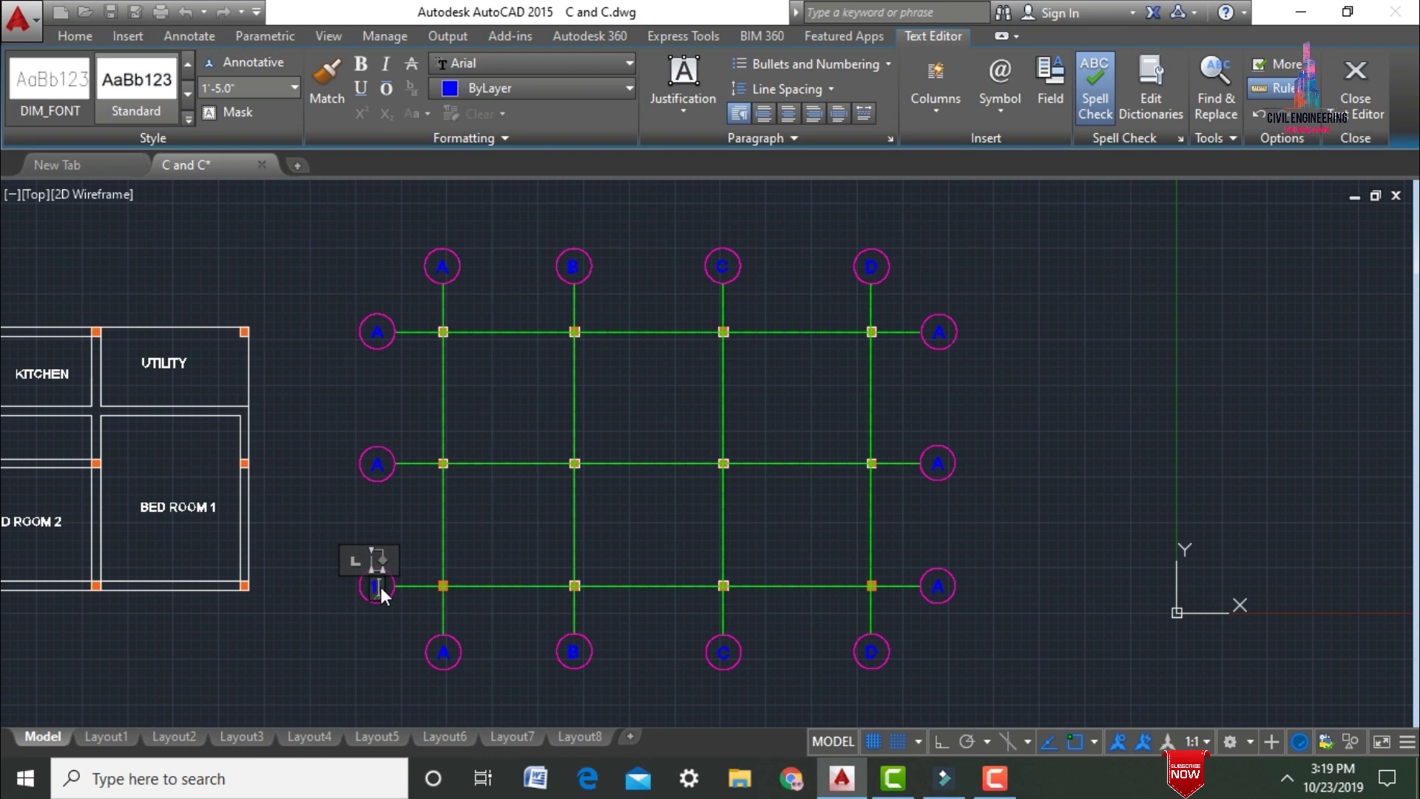
{"action": "type", "text": "1"}
{"action": "left_click", "coordinate": [375, 463]}
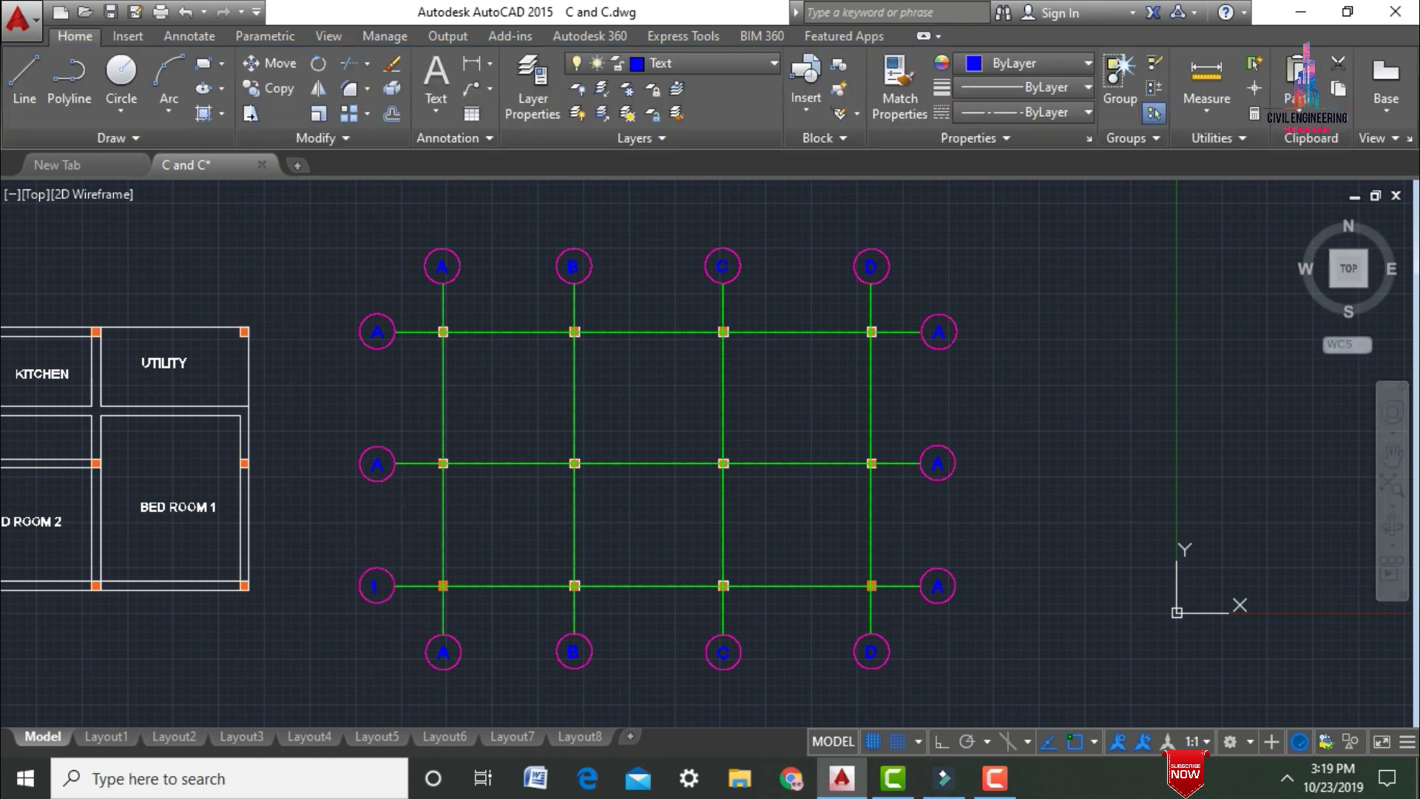
{"action": "double_click", "coordinate": [380, 466]}
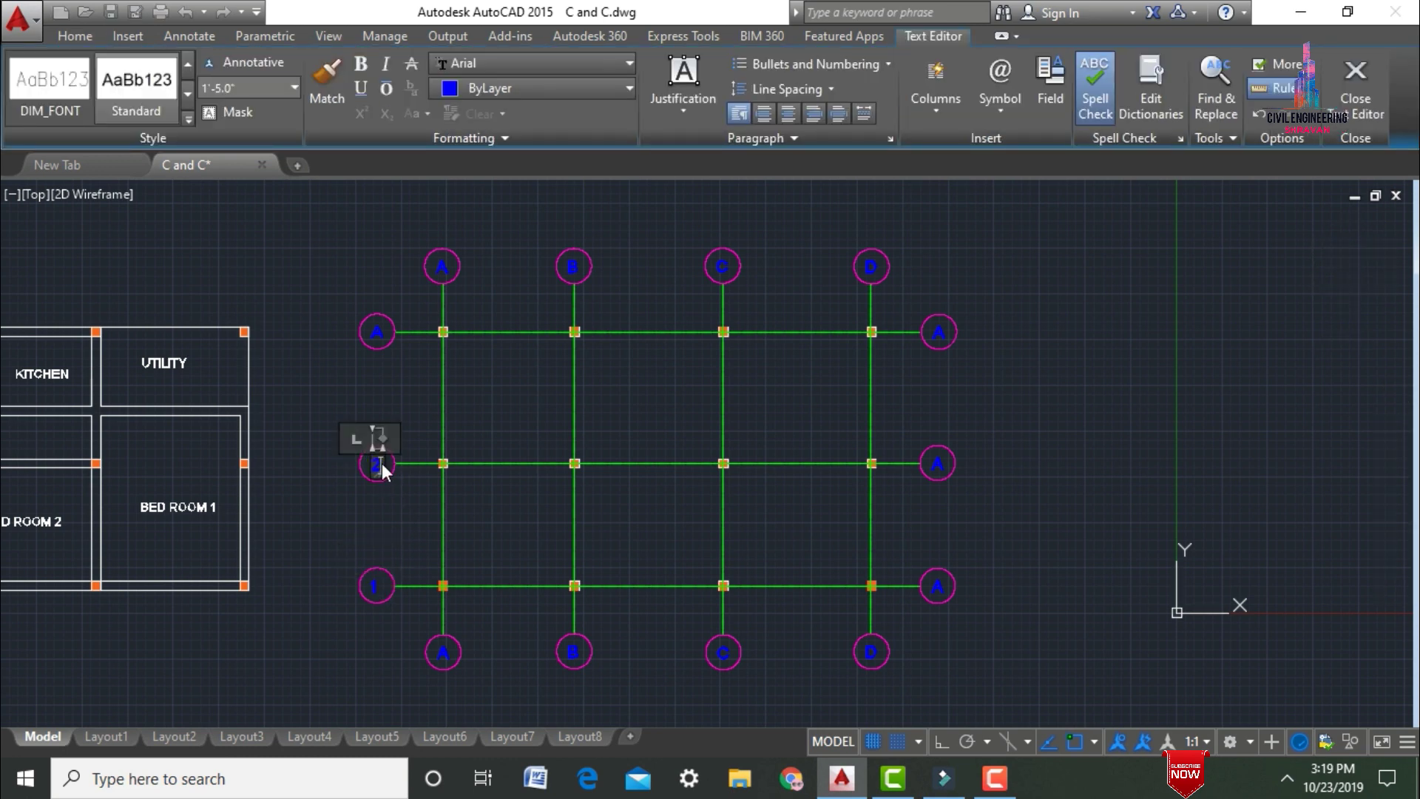
{"action": "left_click", "coordinate": [382, 335]}
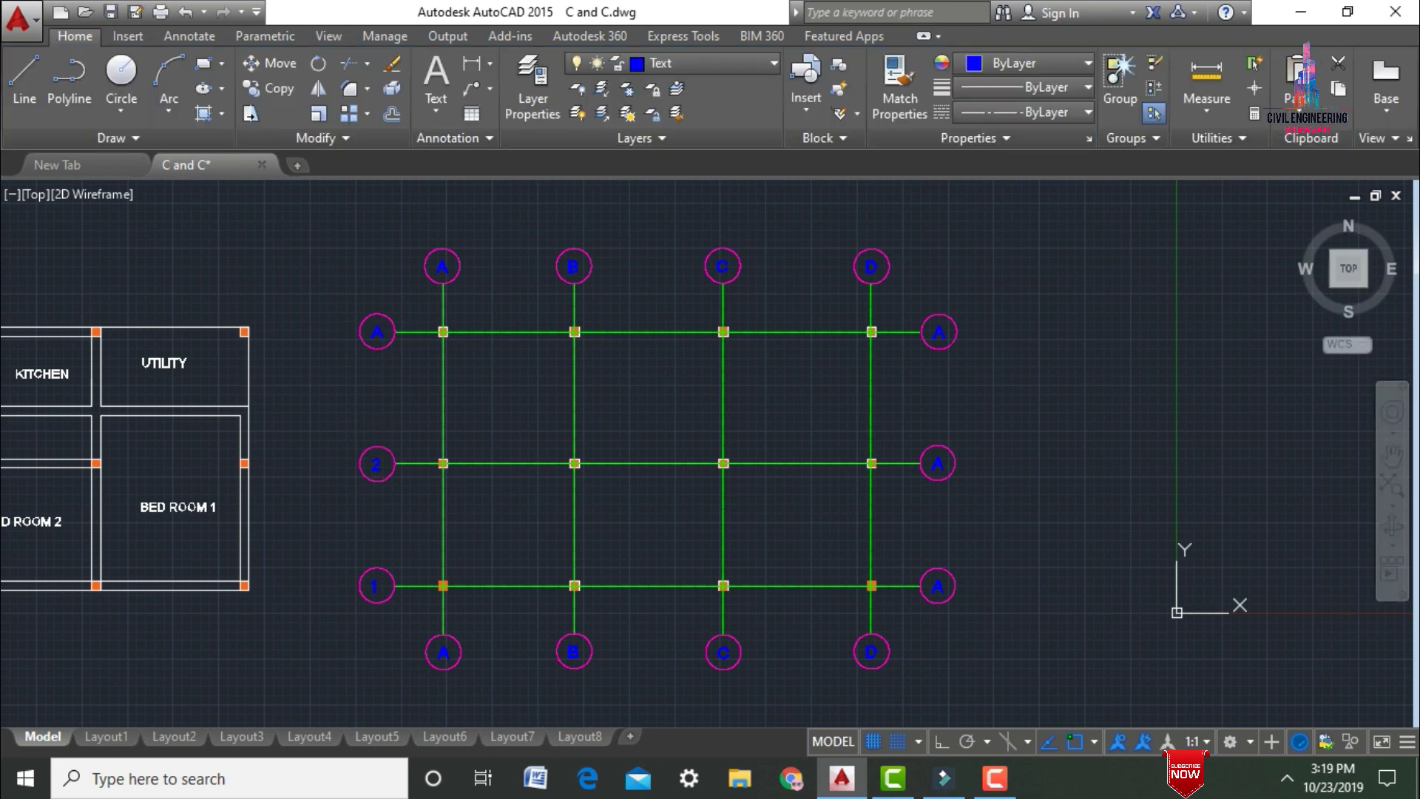
{"action": "double_click", "coordinate": [378, 333]}
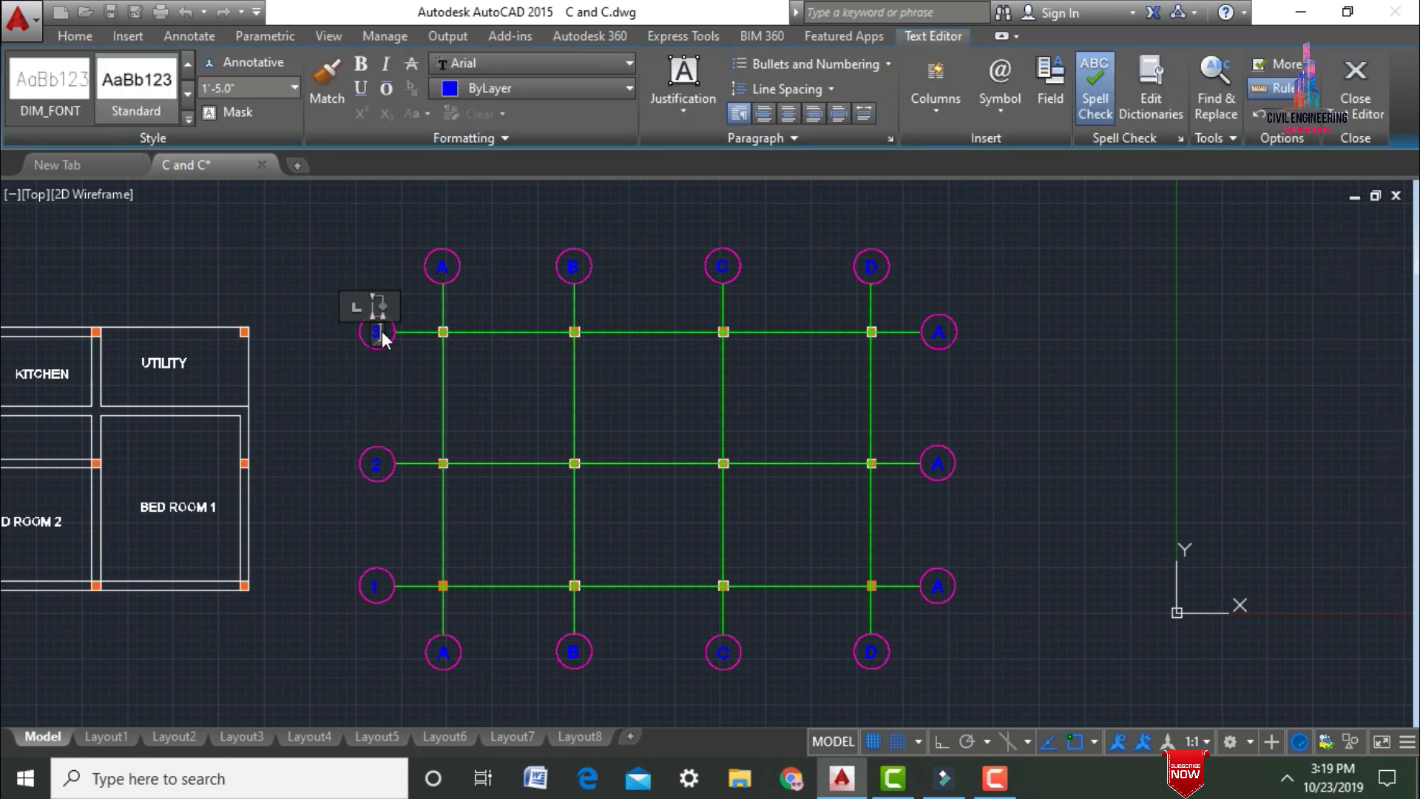
{"action": "type", "text": "3"}
{"action": "left_click", "coordinate": [947, 592]}
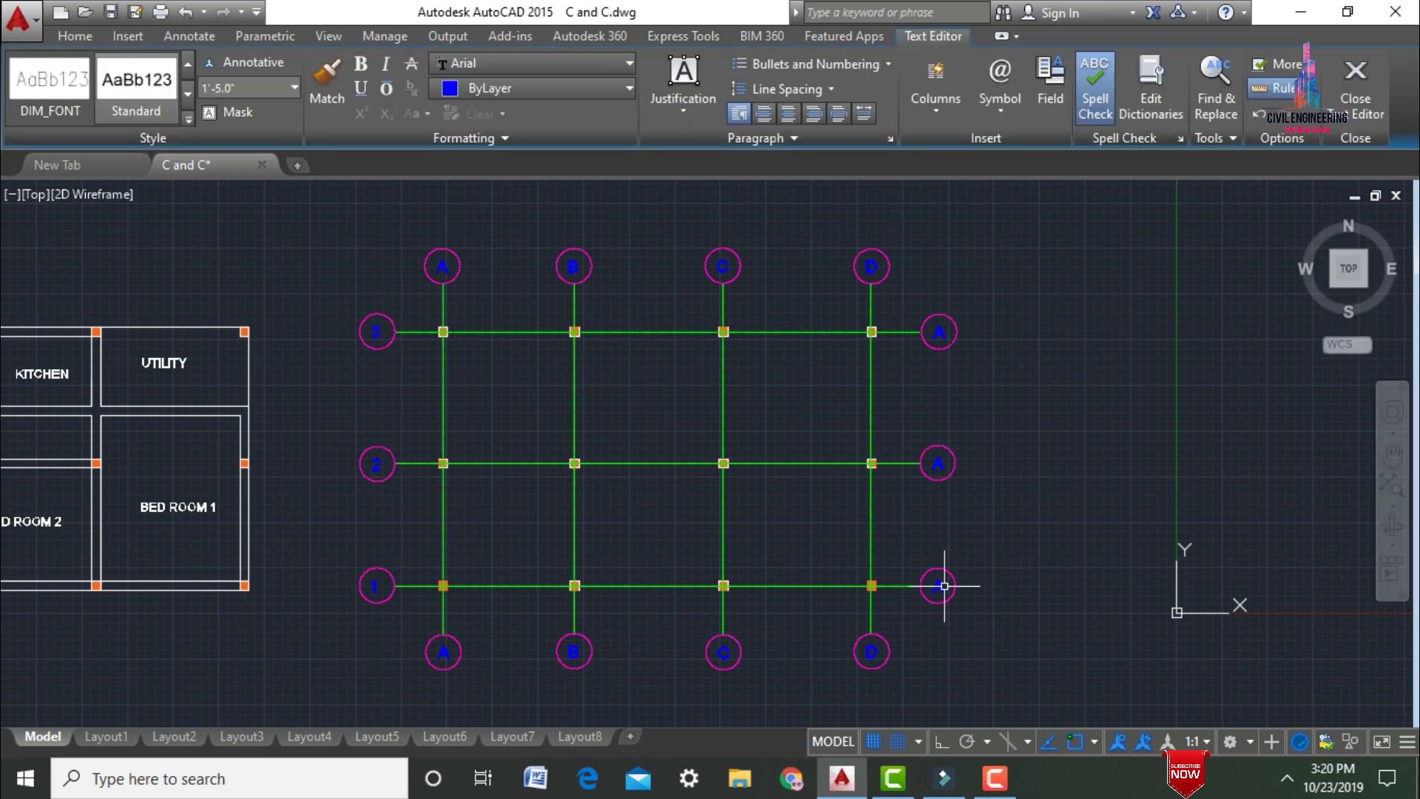
Step: Renumber the circles at the right ends of the horizontal grid lines as 1, 2 and 3 from bottom to top
{"action": "double_click", "coordinate": [938, 586]}
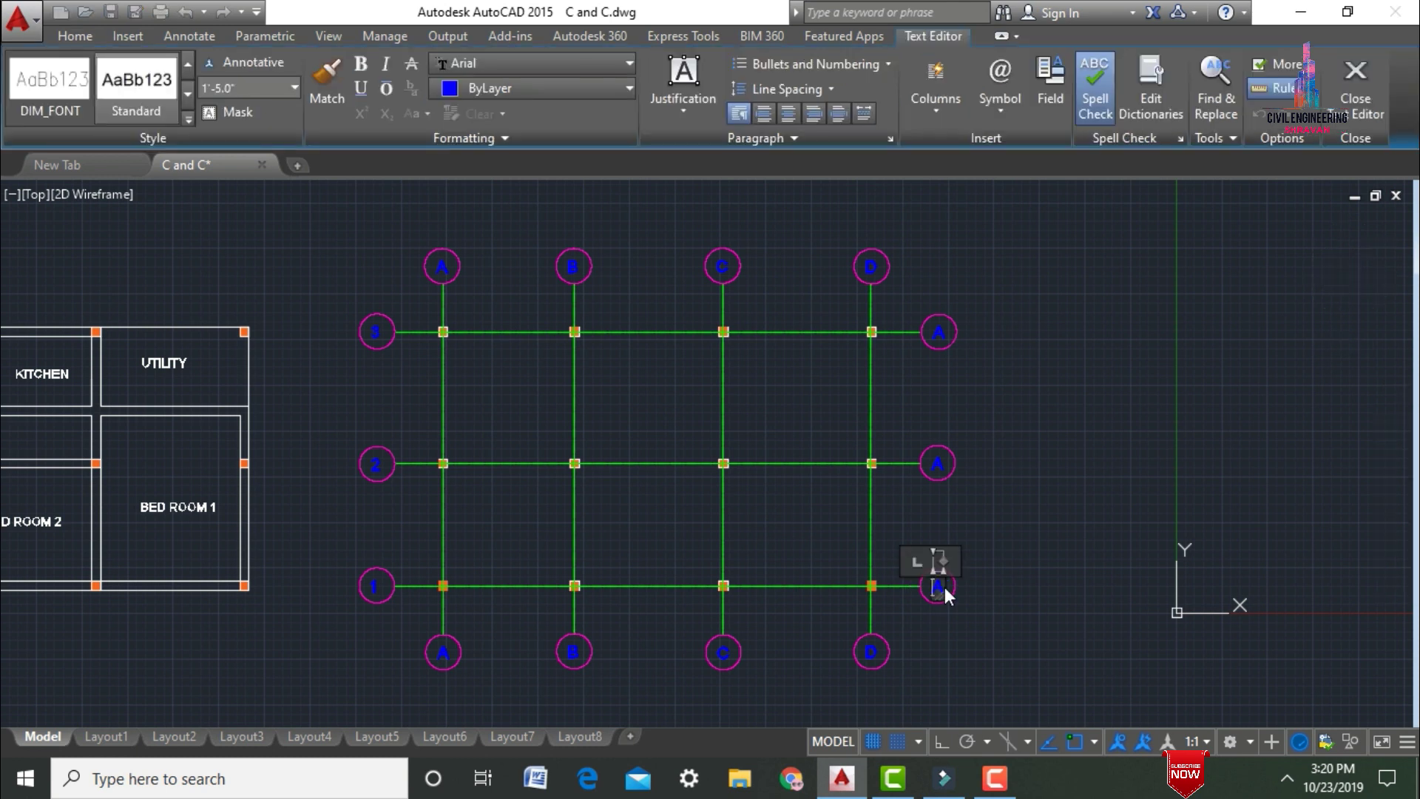
{"action": "type", "text": "1"}
{"action": "left_click", "coordinate": [938, 465]}
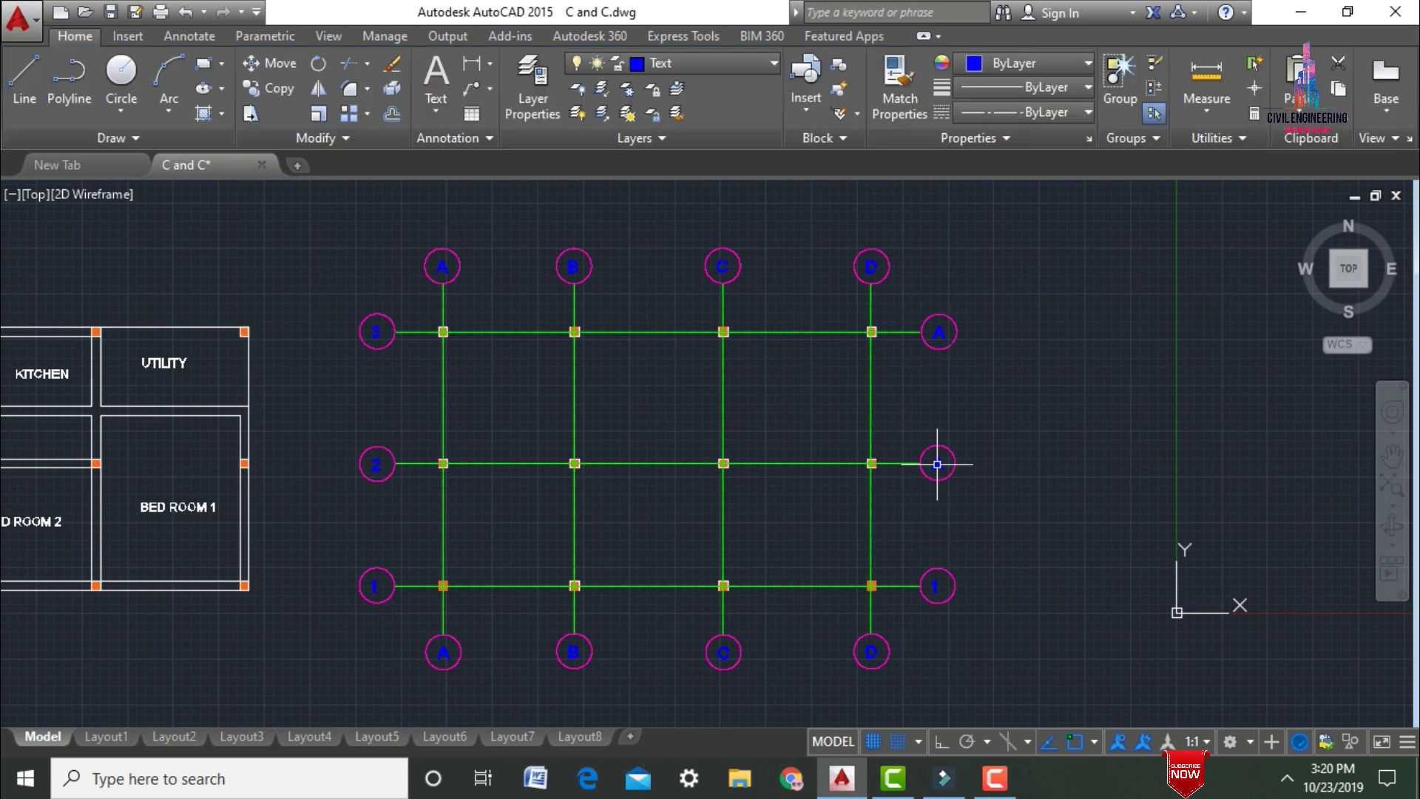
{"action": "double_click", "coordinate": [937, 462]}
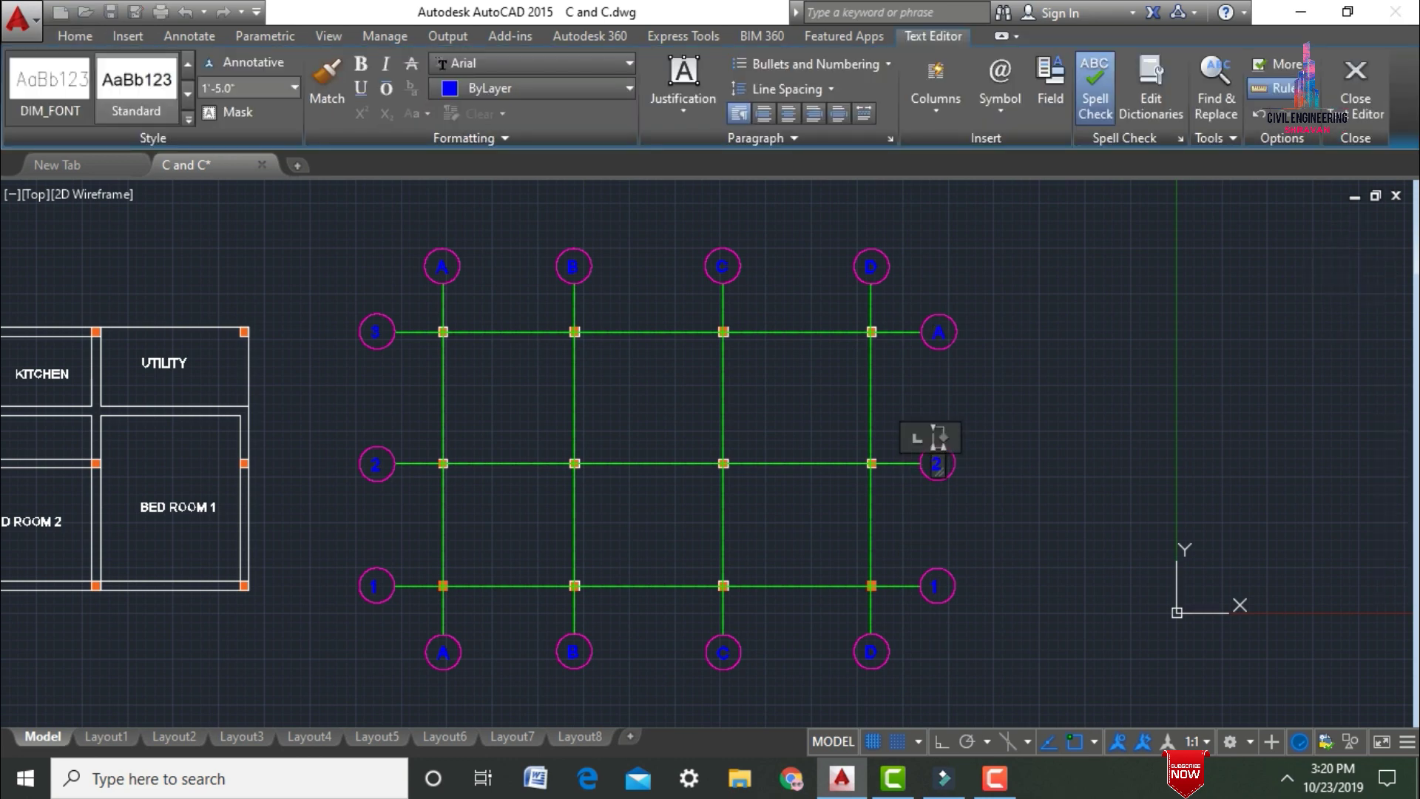
{"action": "left_click", "coordinate": [933, 323]}
{"action": "double_click", "coordinate": [937, 332]}
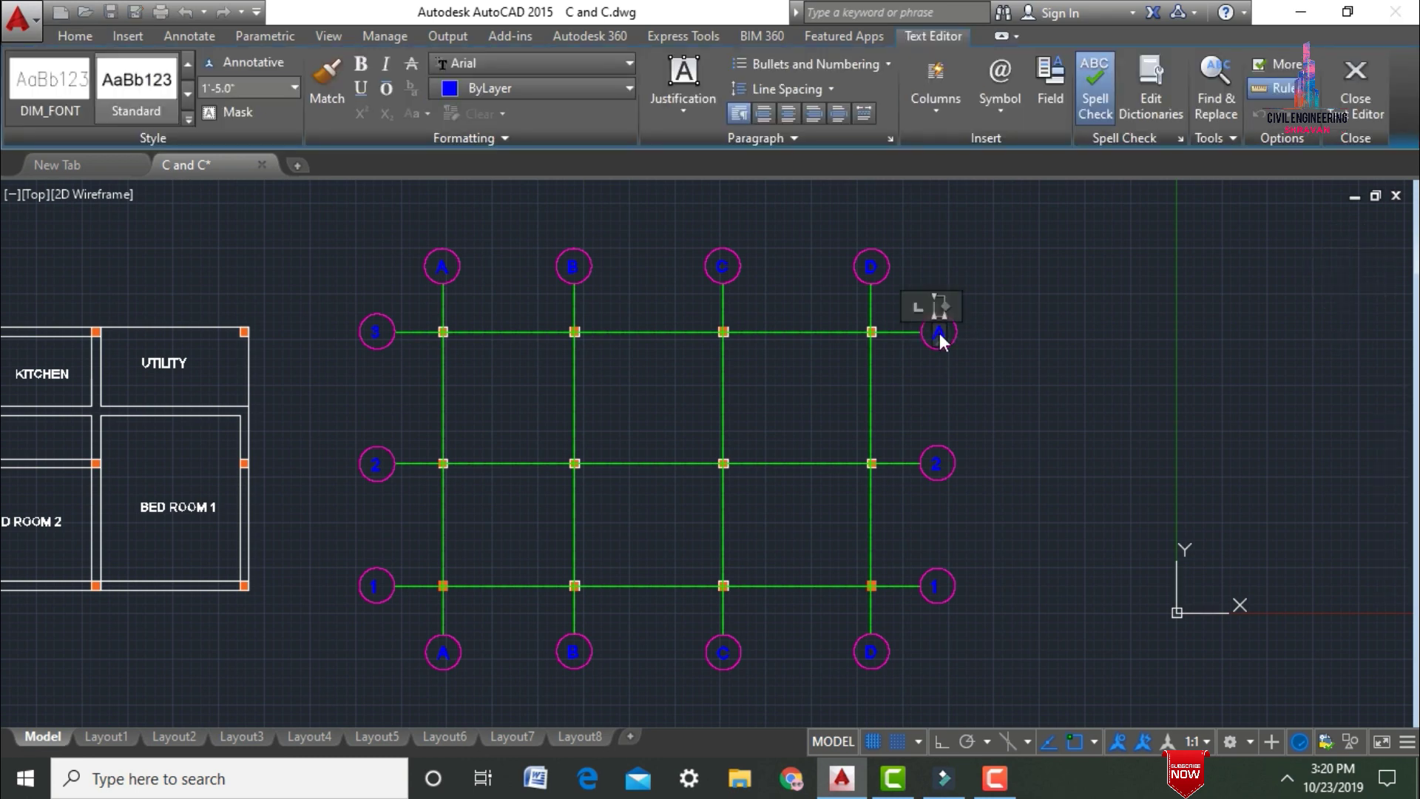
{"action": "left_click", "coordinate": [1036, 349]}
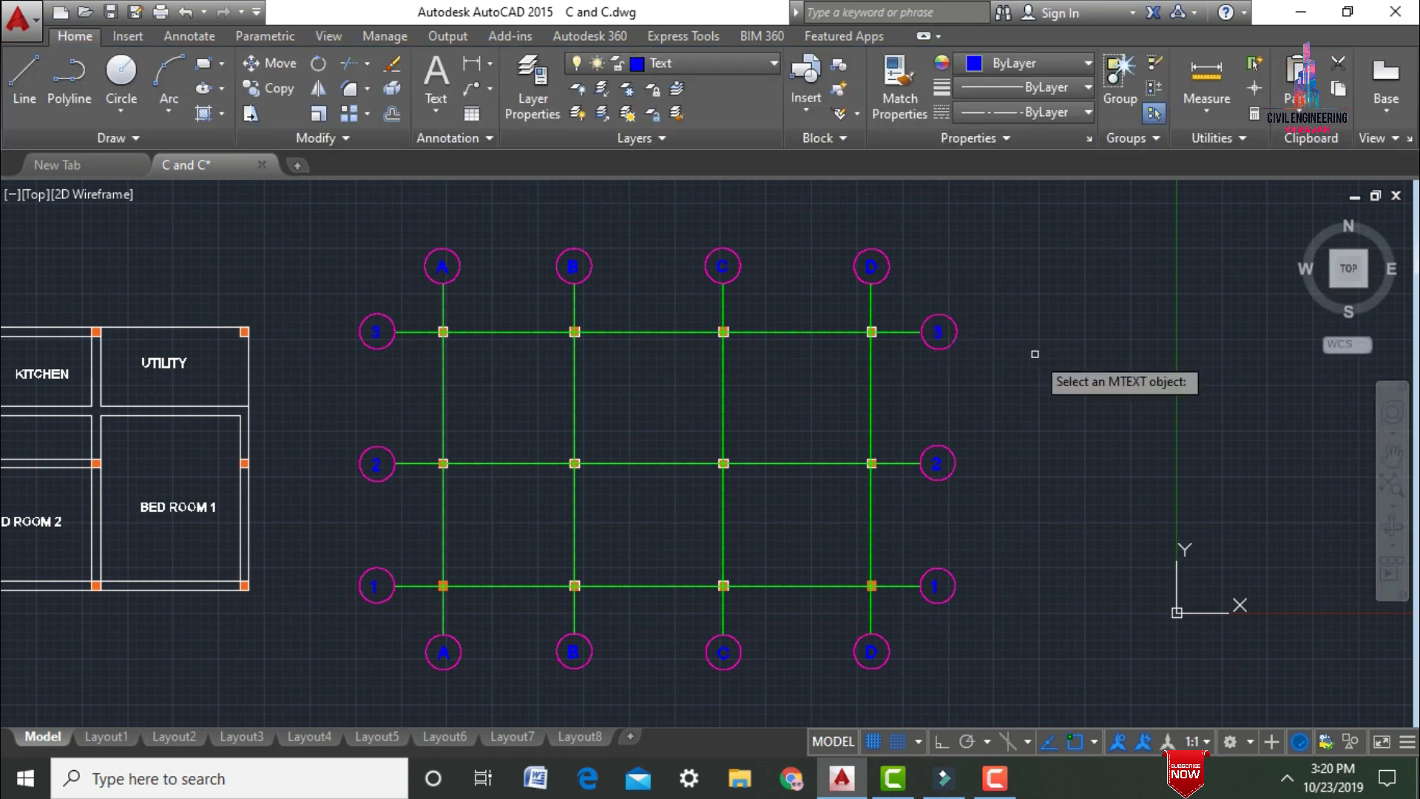
{"action": "key", "text": "Escape"}
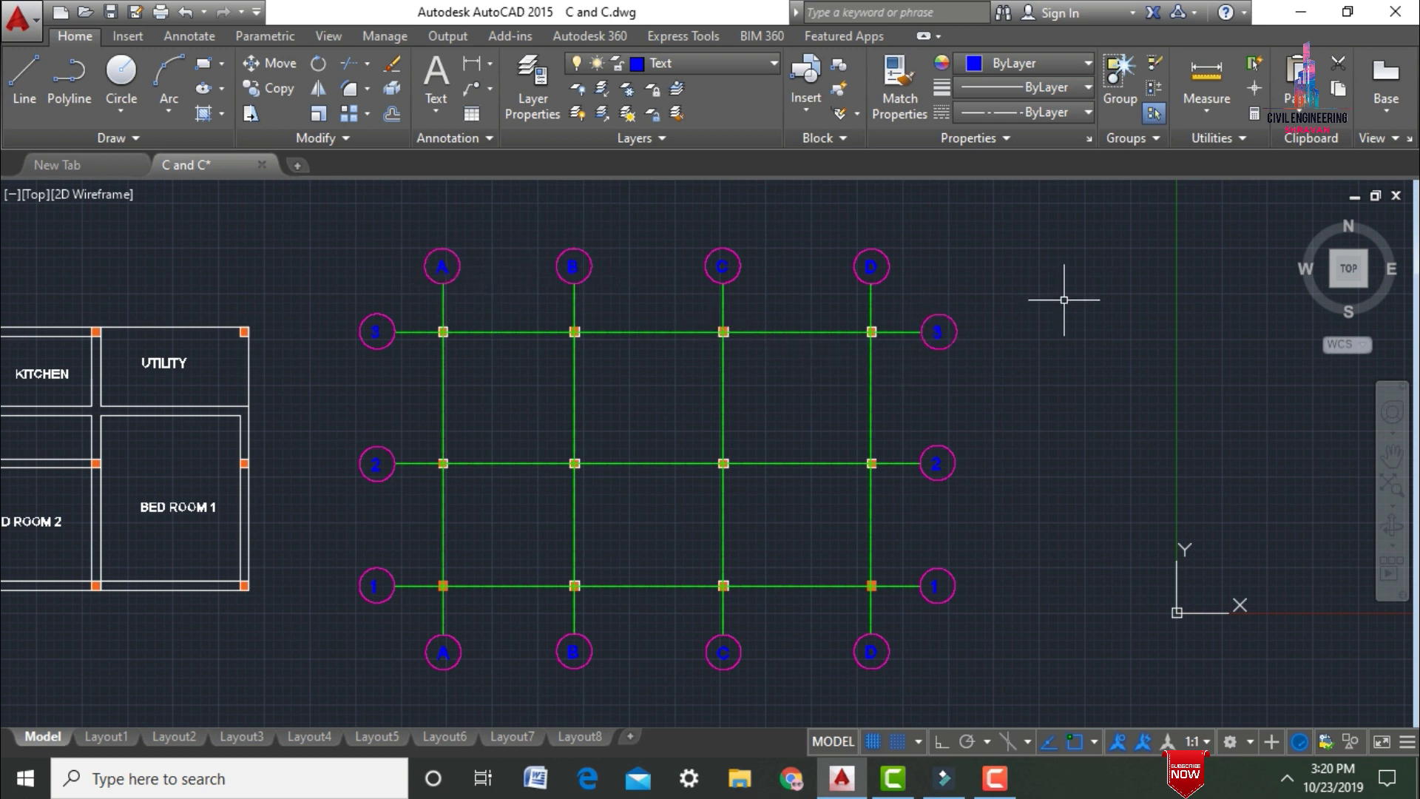
Step: Make Dim the current layer and check the Standard dimension style's primary units and text settings, setting that style current
{"action": "left_click", "coordinate": [753, 60]}
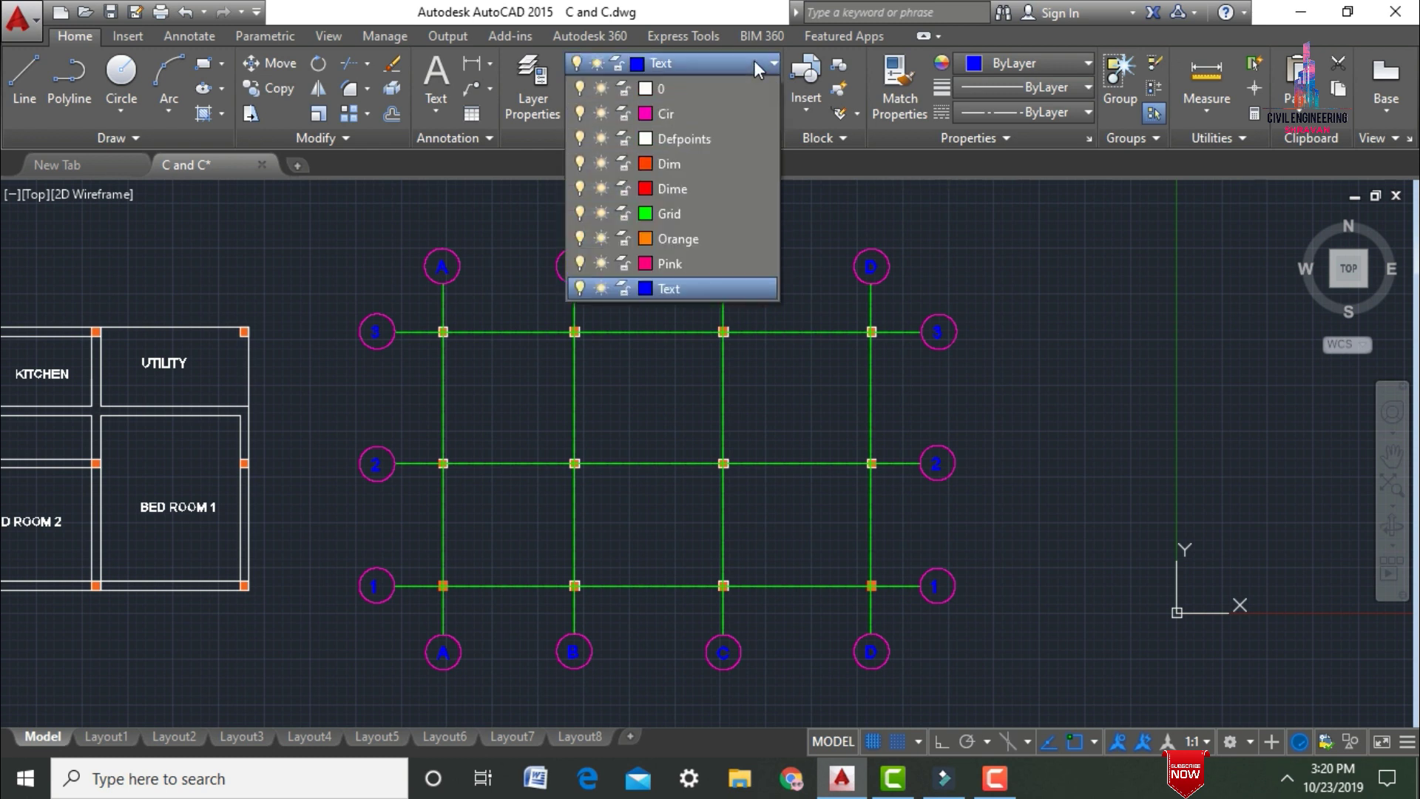
{"action": "left_click", "coordinate": [661, 166]}
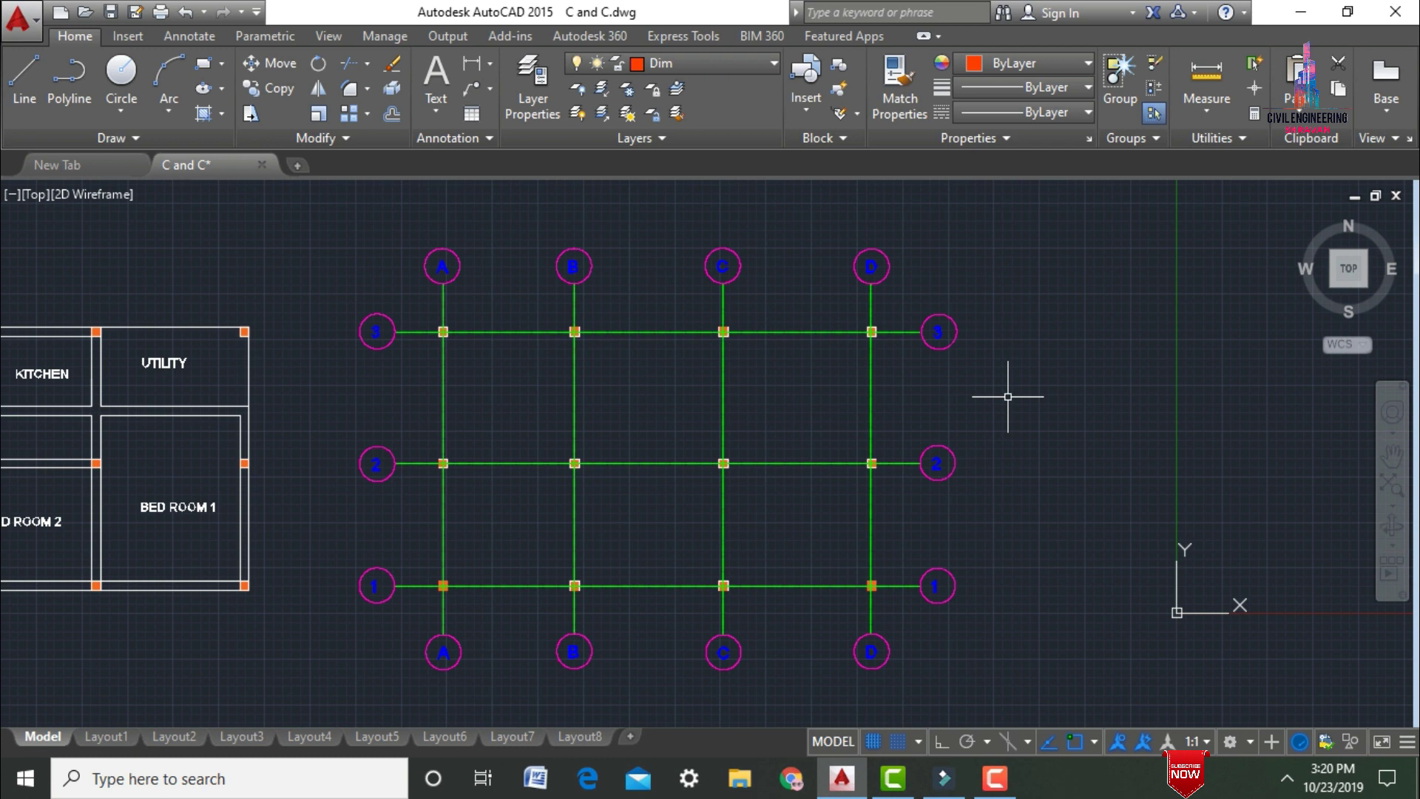
{"action": "type", "text": "d"}
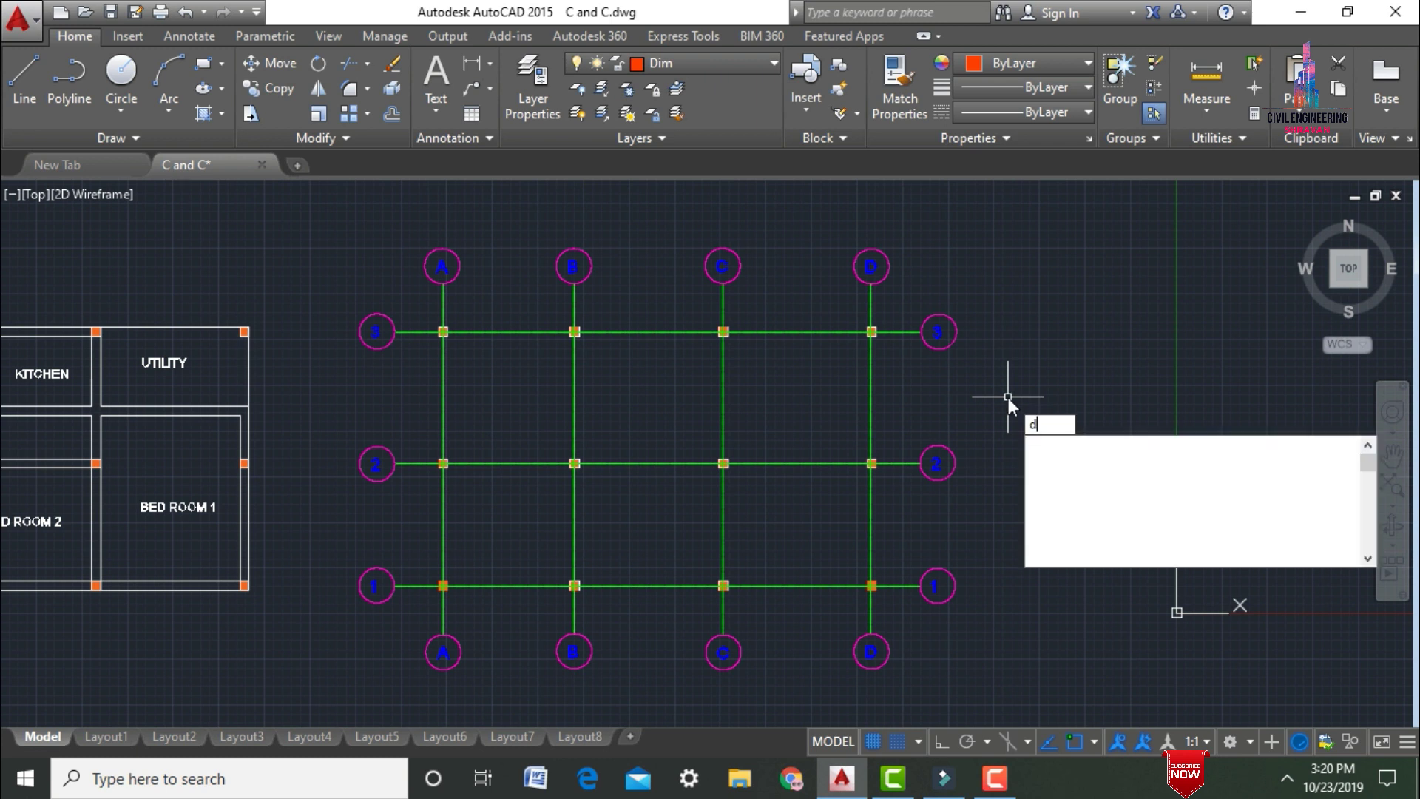
{"action": "key", "text": "Return"}
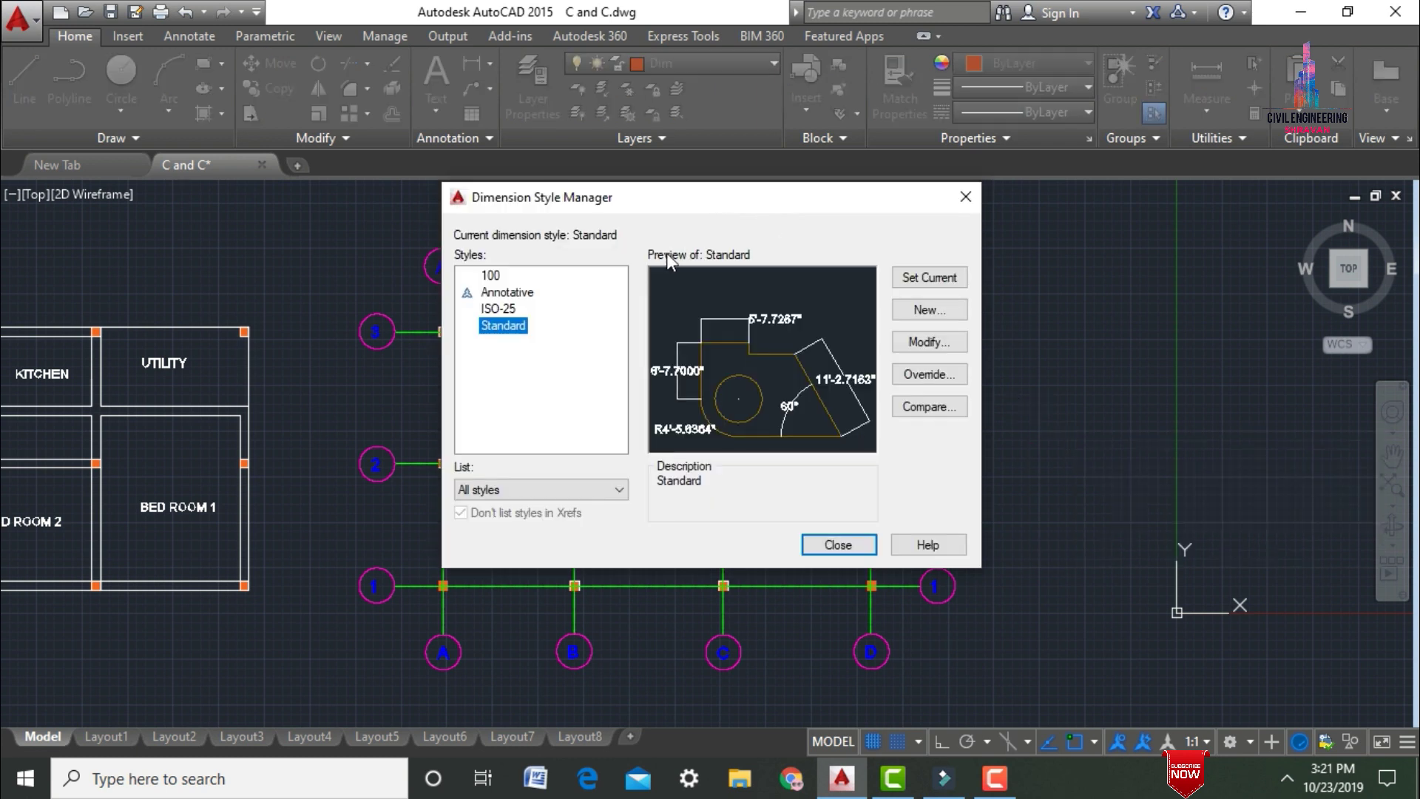
{"action": "left_click", "coordinate": [921, 342]}
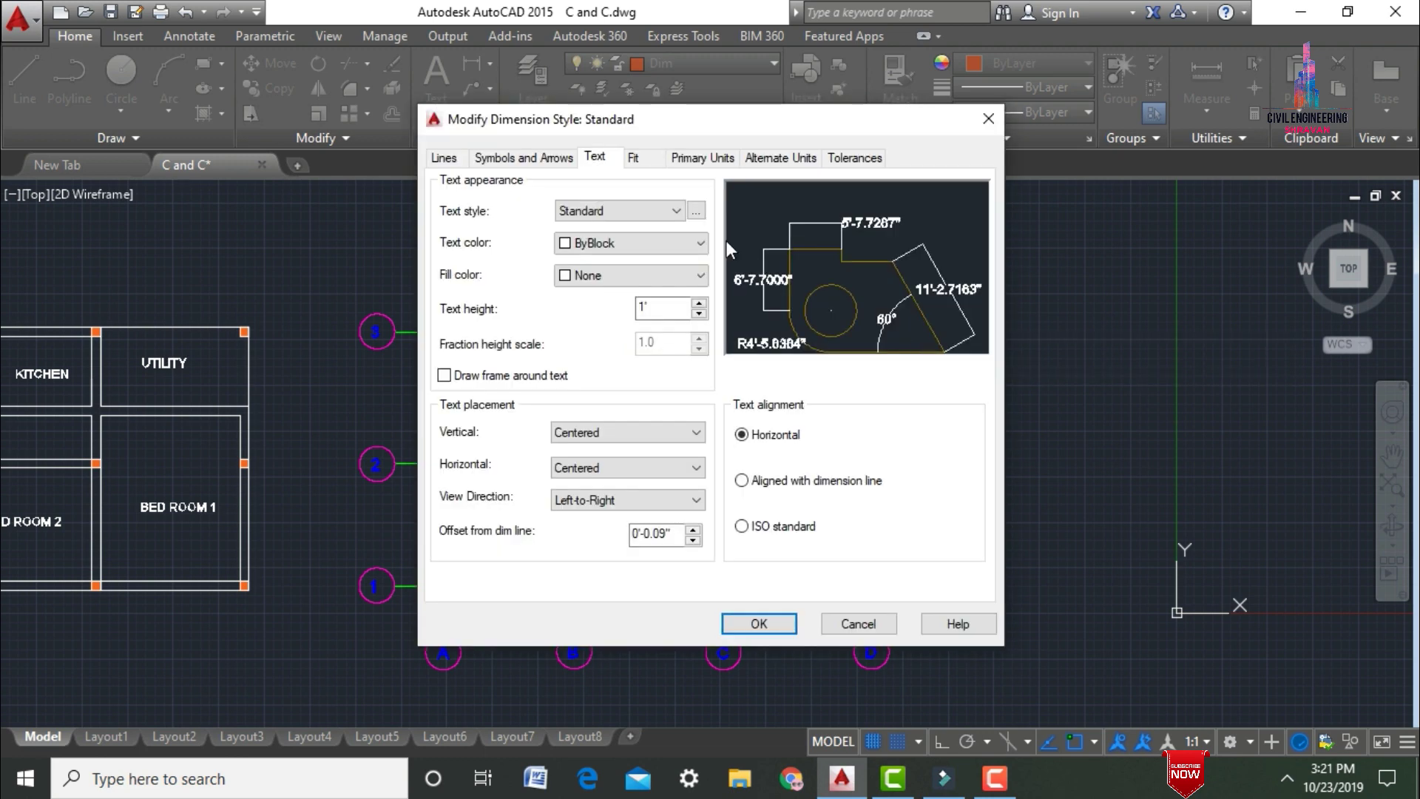
{"action": "left_click", "coordinate": [698, 160]}
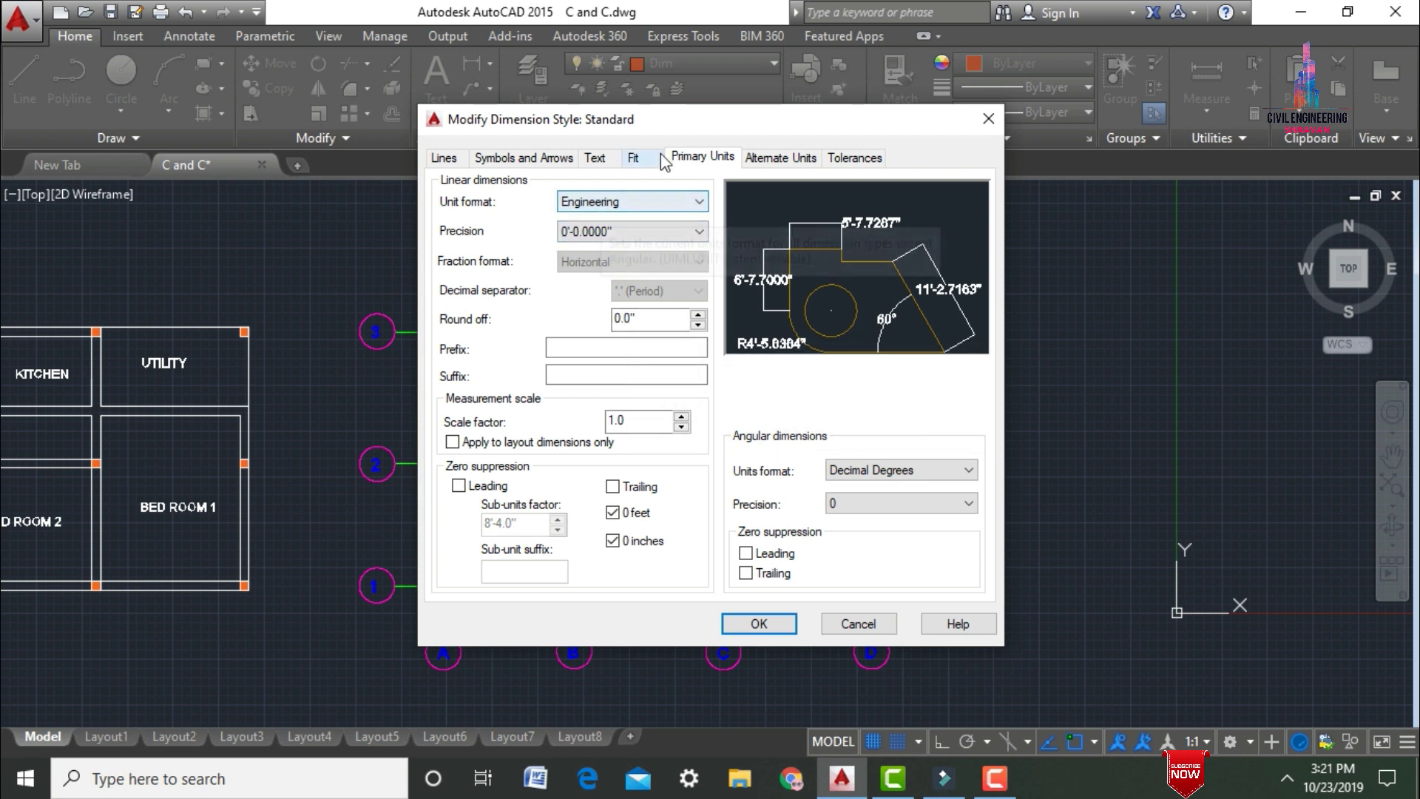
{"action": "left_click", "coordinate": [633, 159]}
{"action": "left_click", "coordinate": [595, 160]}
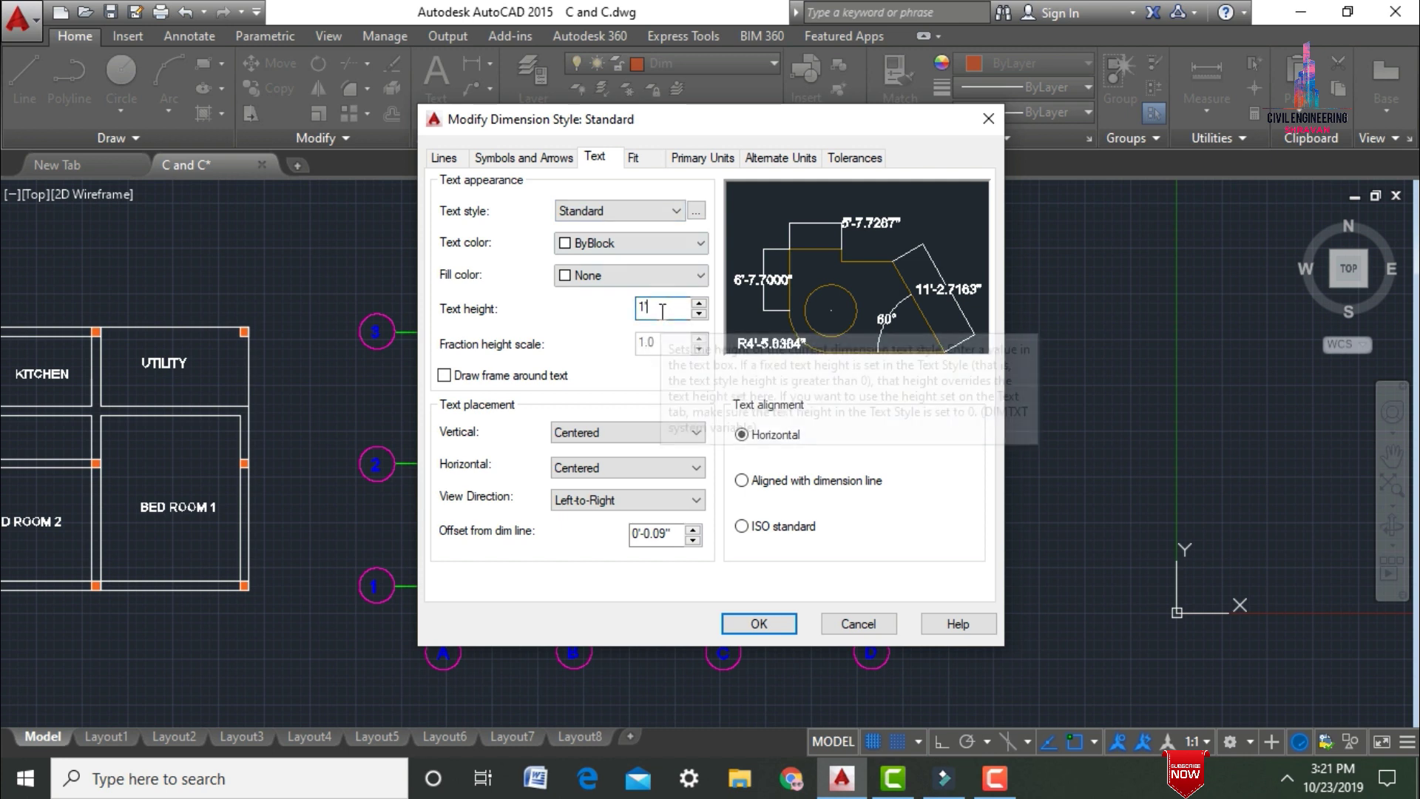
{"action": "left_click", "coordinate": [756, 623]}
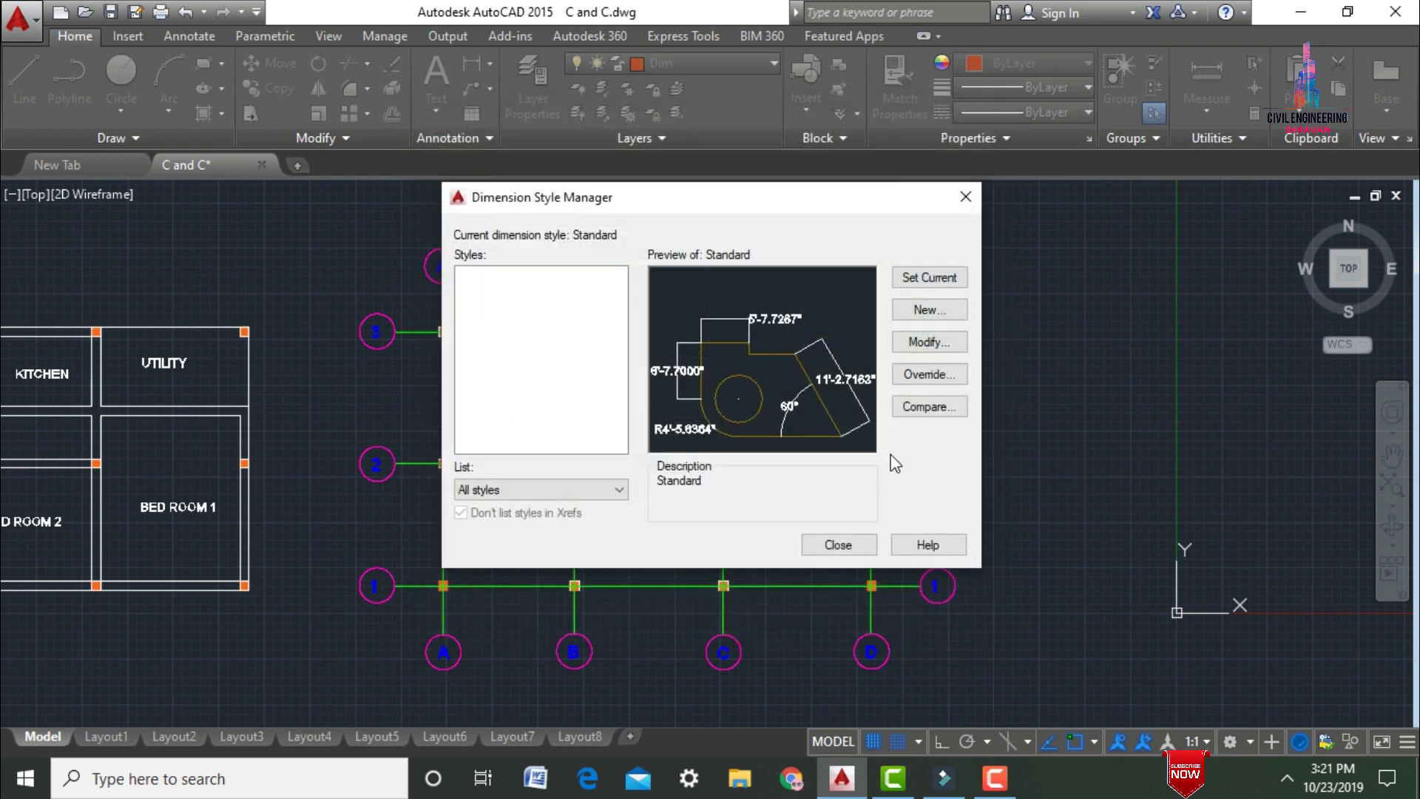
{"action": "left_click", "coordinate": [933, 278]}
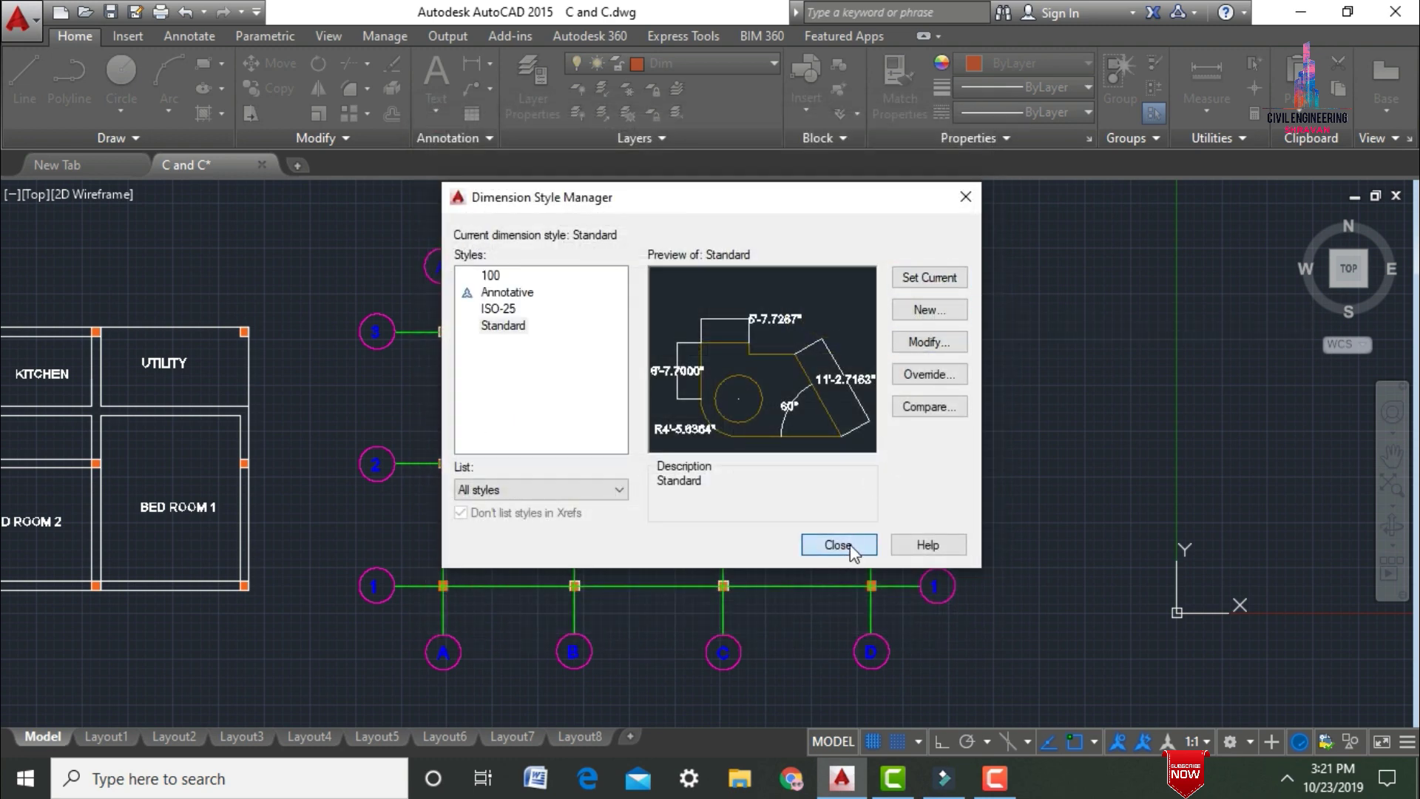
{"action": "left_click", "coordinate": [839, 546]}
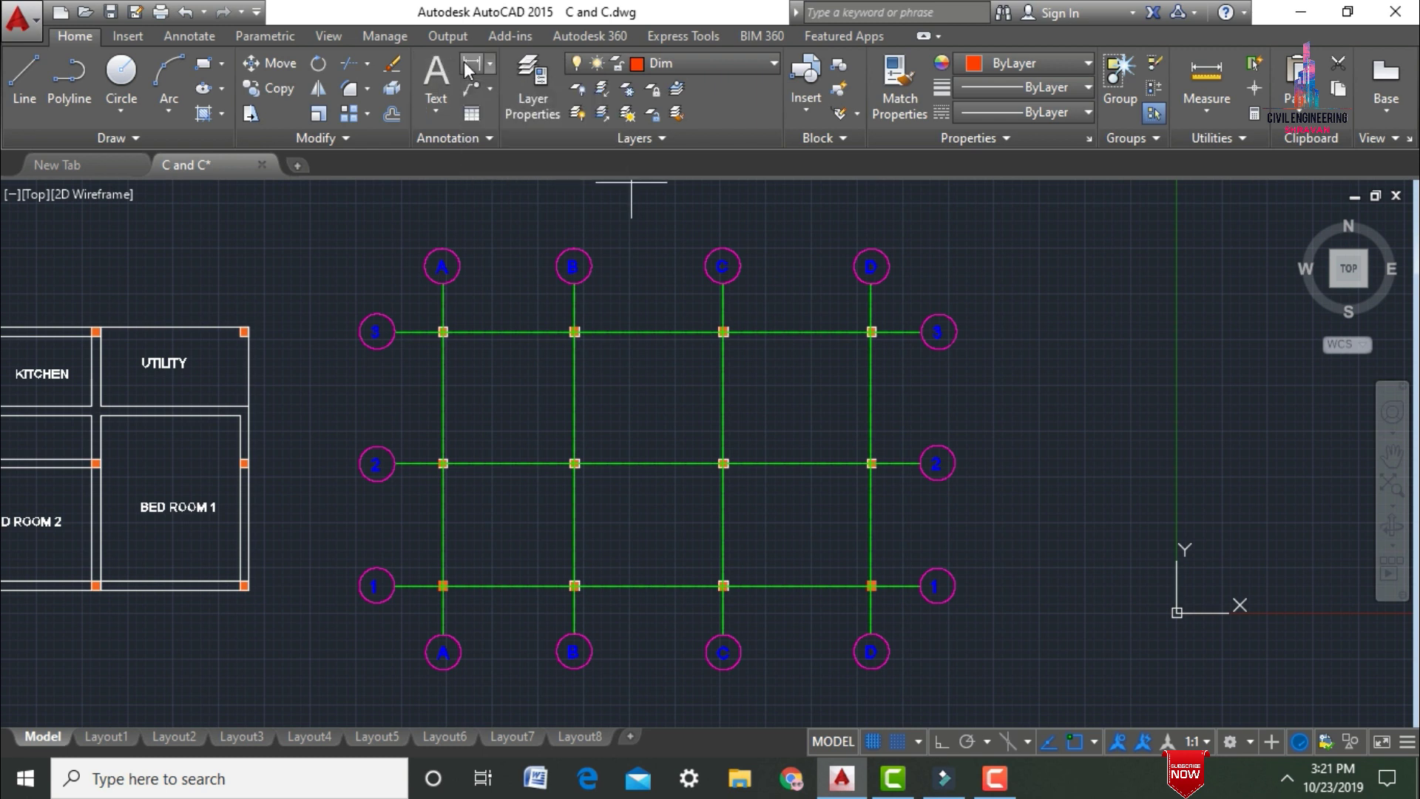
Step: Add a linear dimension between grid lines A and B just below their upper circles
{"action": "left_click", "coordinate": [468, 69]}
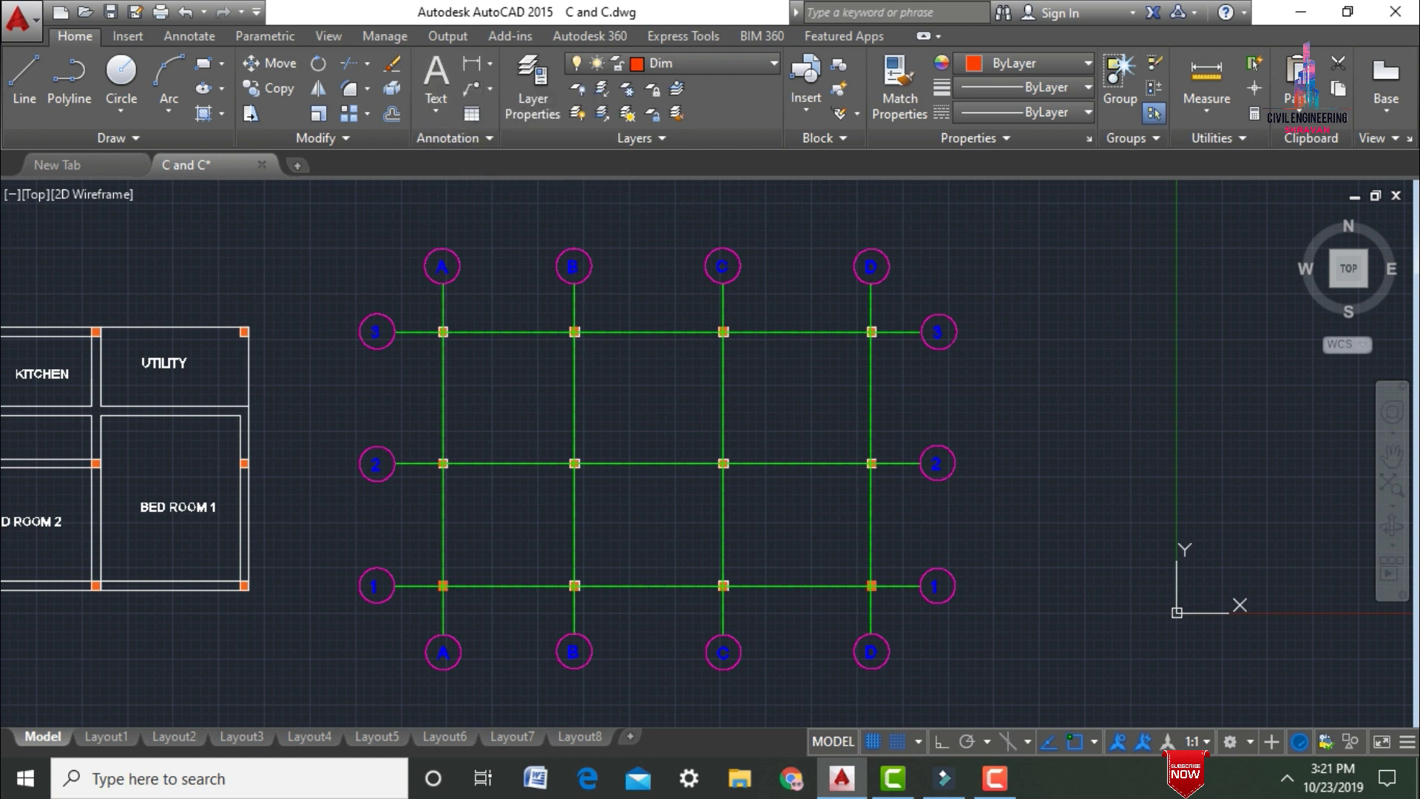
{"action": "left_click", "coordinate": [442, 282]}
{"action": "left_click", "coordinate": [573, 270]}
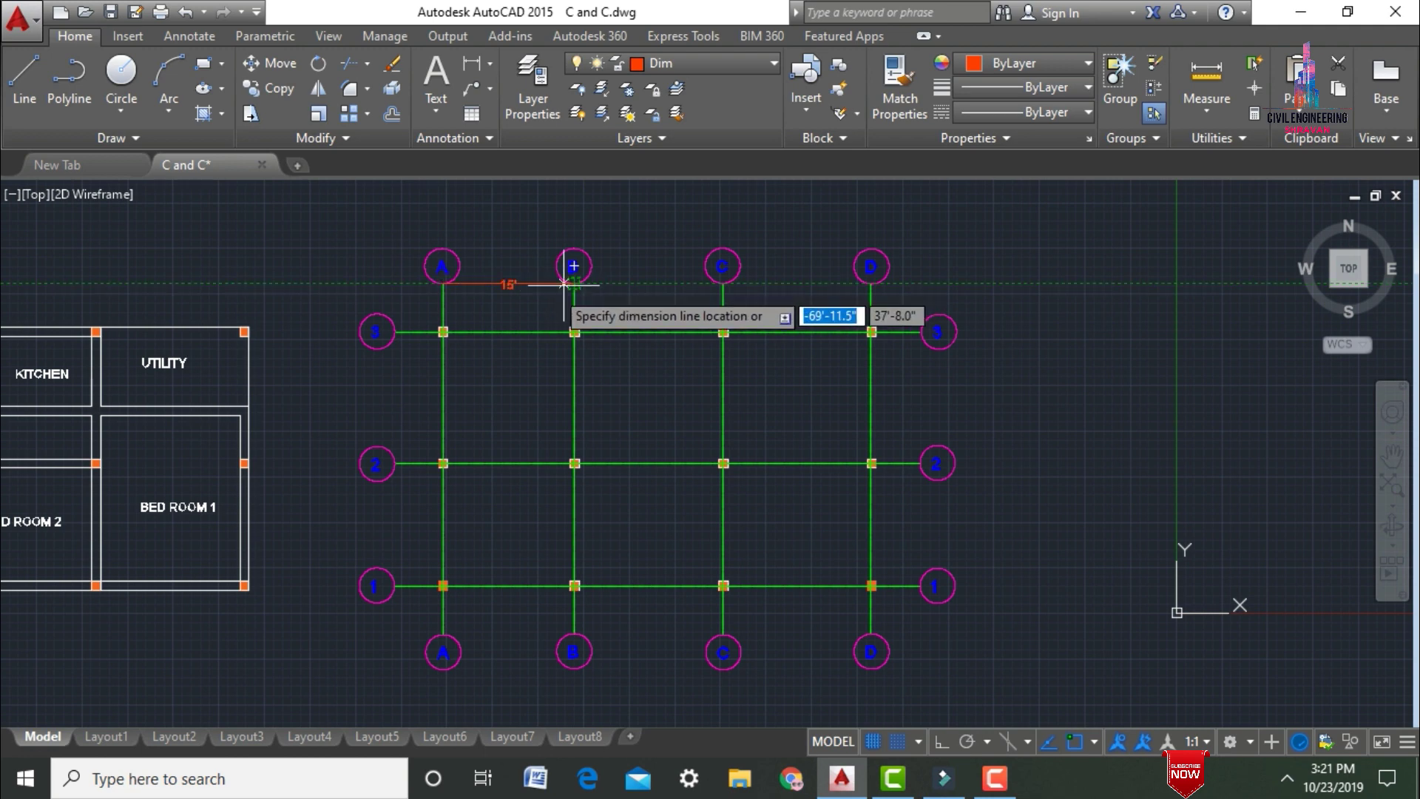
{"action": "left_click", "coordinate": [518, 296]}
Step: Add linear dimensions between grid lines B–C and C–D below the upper circles, in line with the A–B dimension
{"action": "scroll", "coordinate": [640, 282], "scroll_direction": "up", "scroll_amount": 5}
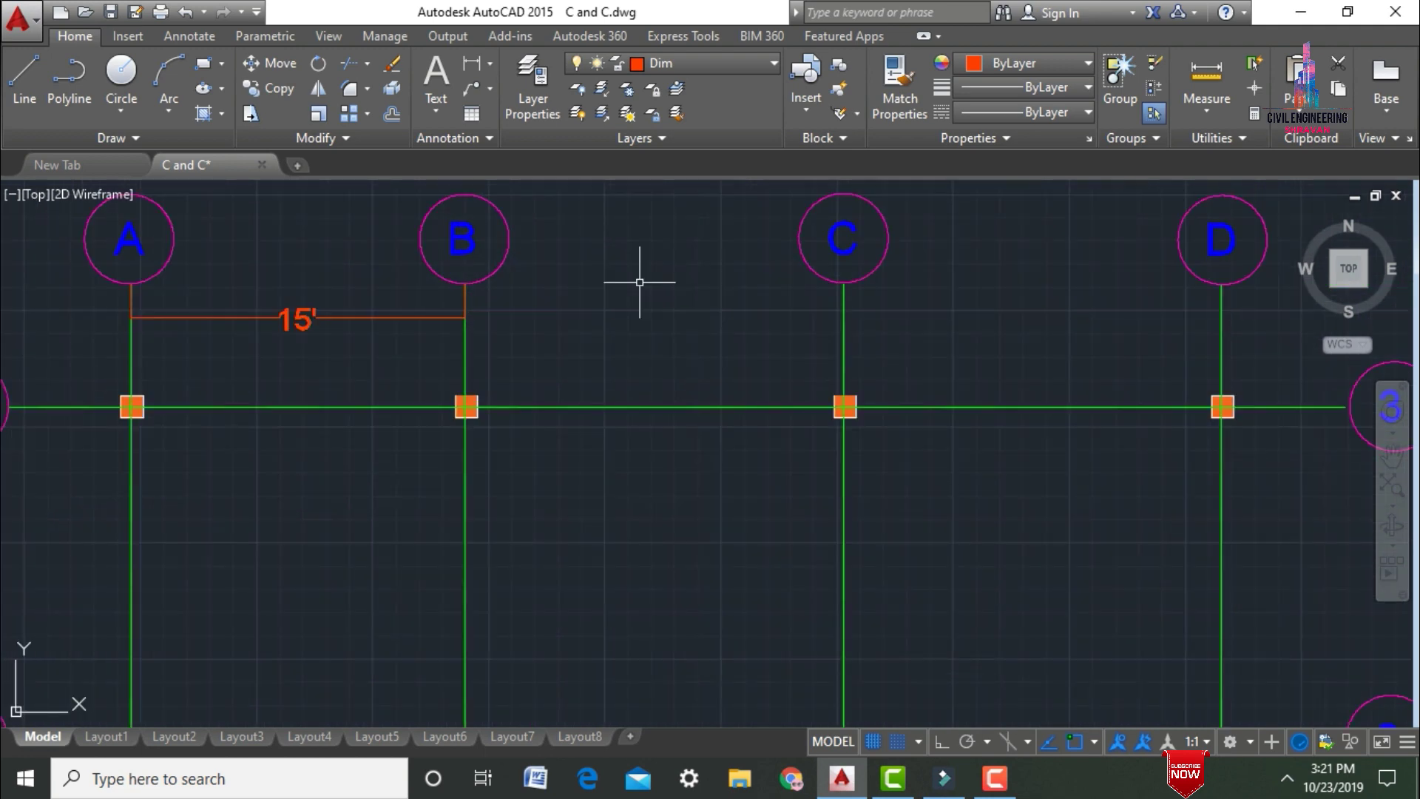
{"action": "left_click", "coordinate": [470, 62]}
{"action": "left_click", "coordinate": [465, 282]}
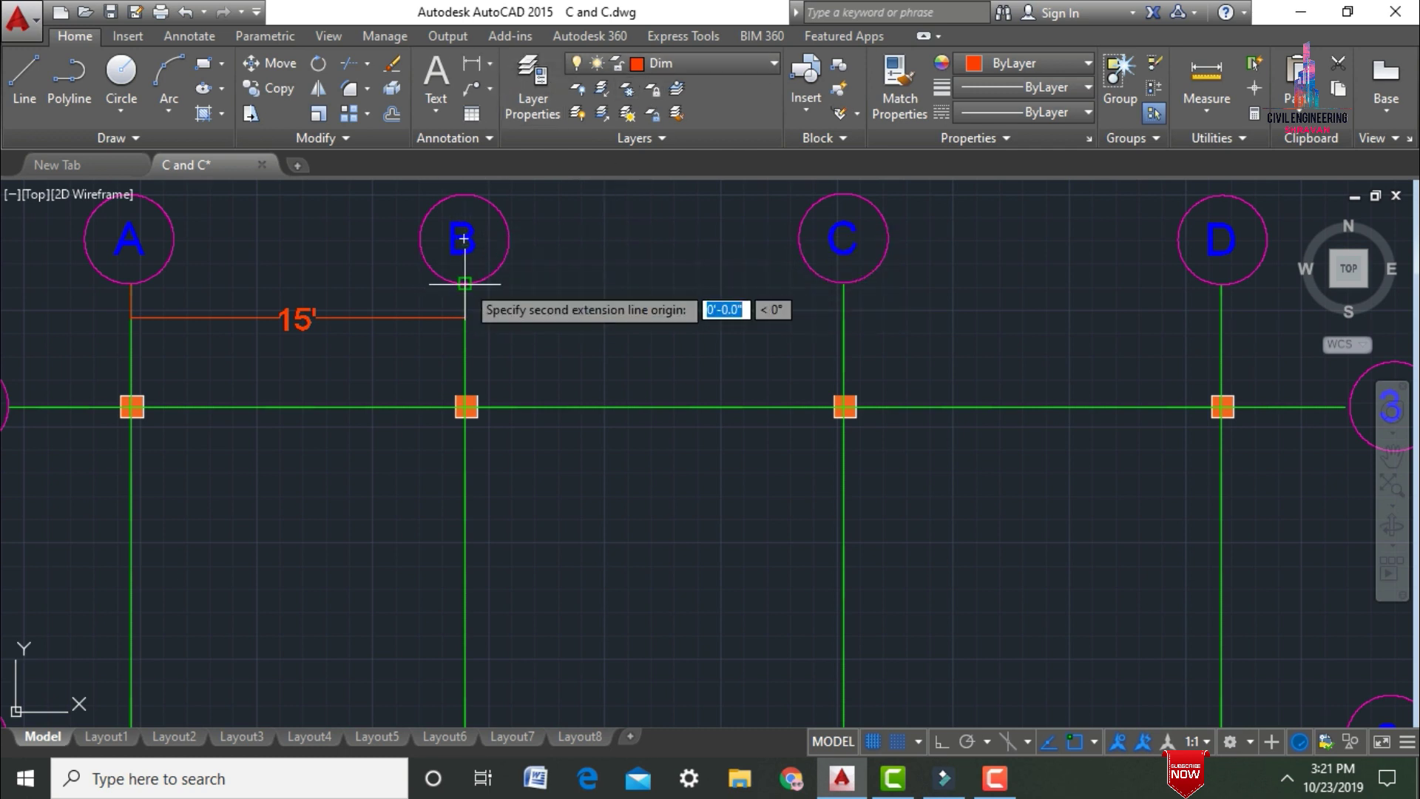
{"action": "left_click", "coordinate": [843, 283]}
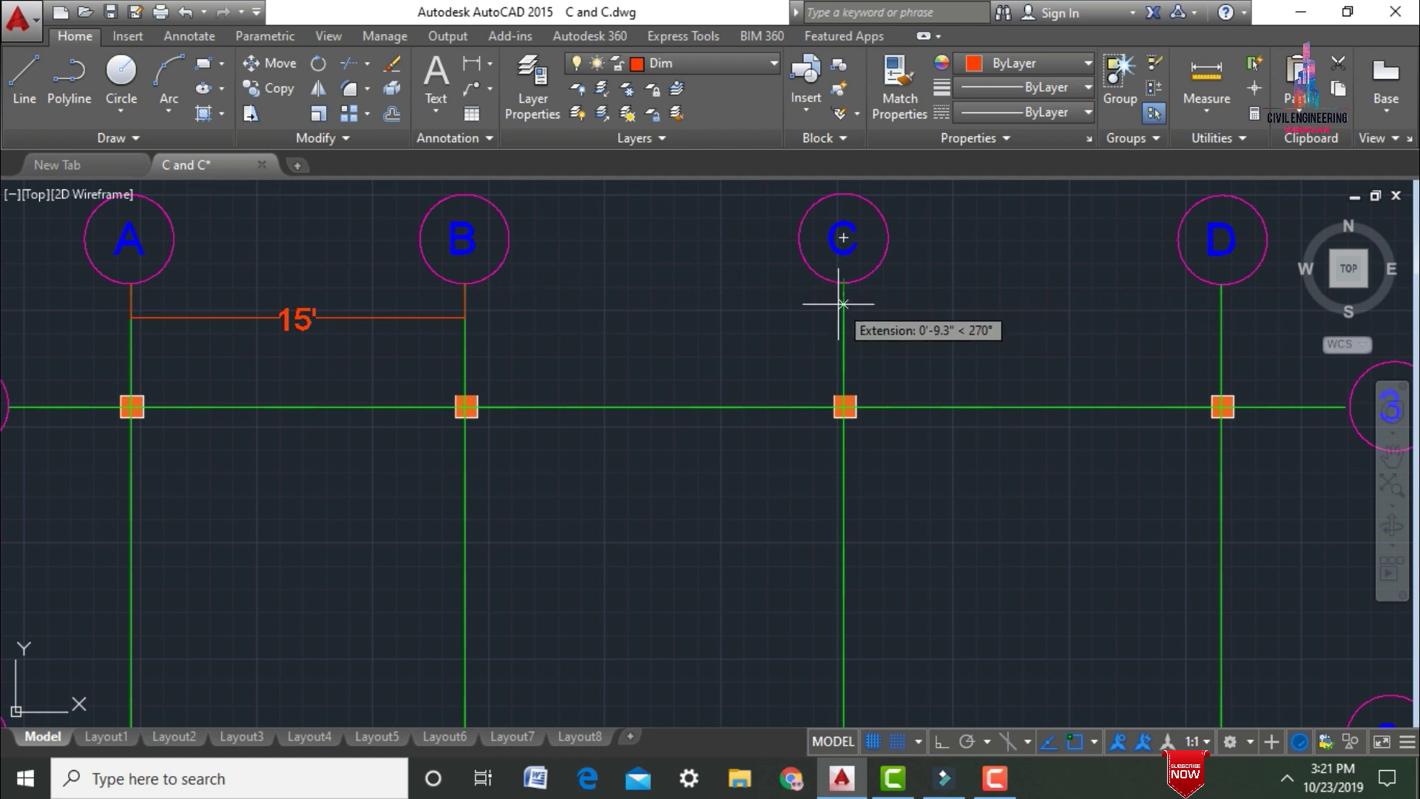
{"action": "left_click", "coordinate": [843, 317]}
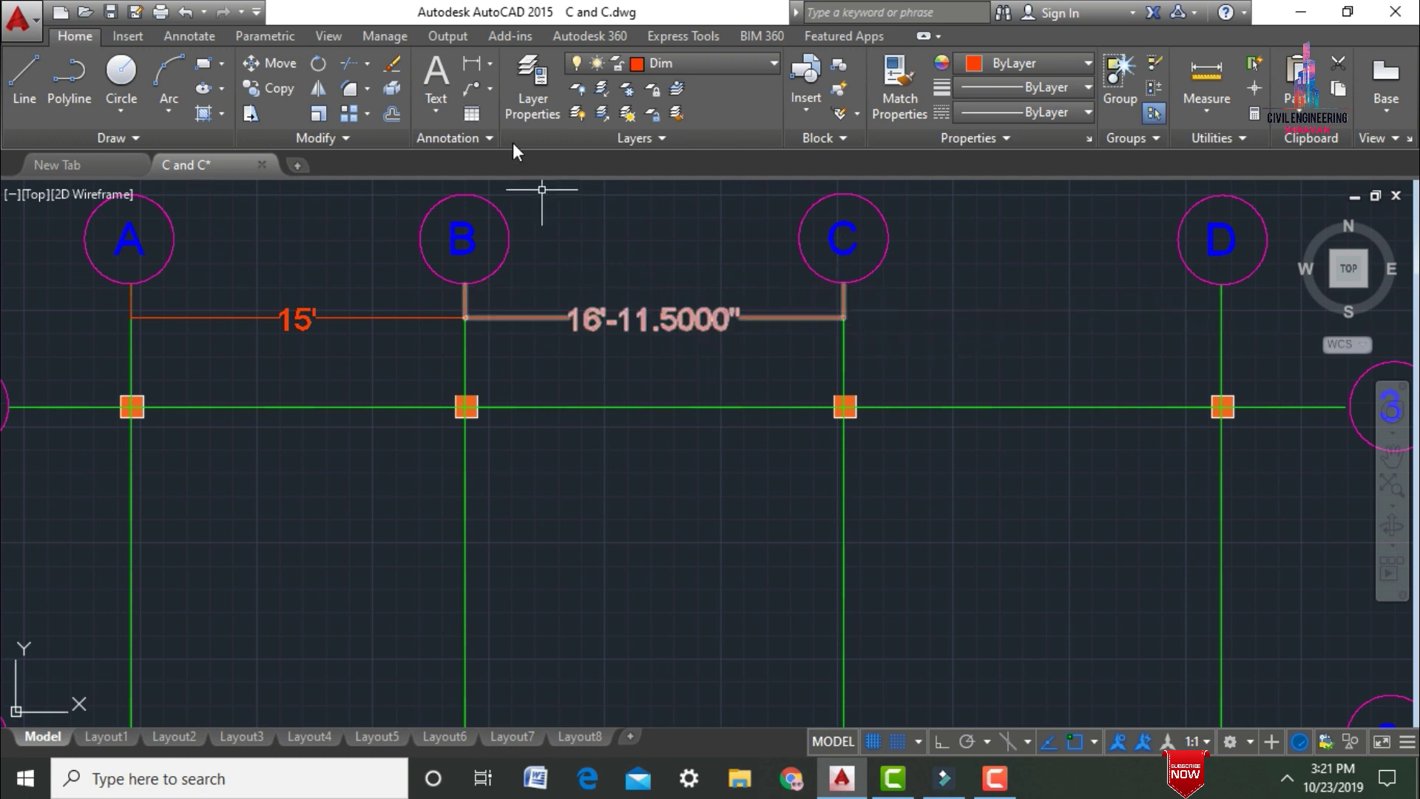
{"action": "left_click", "coordinate": [470, 63]}
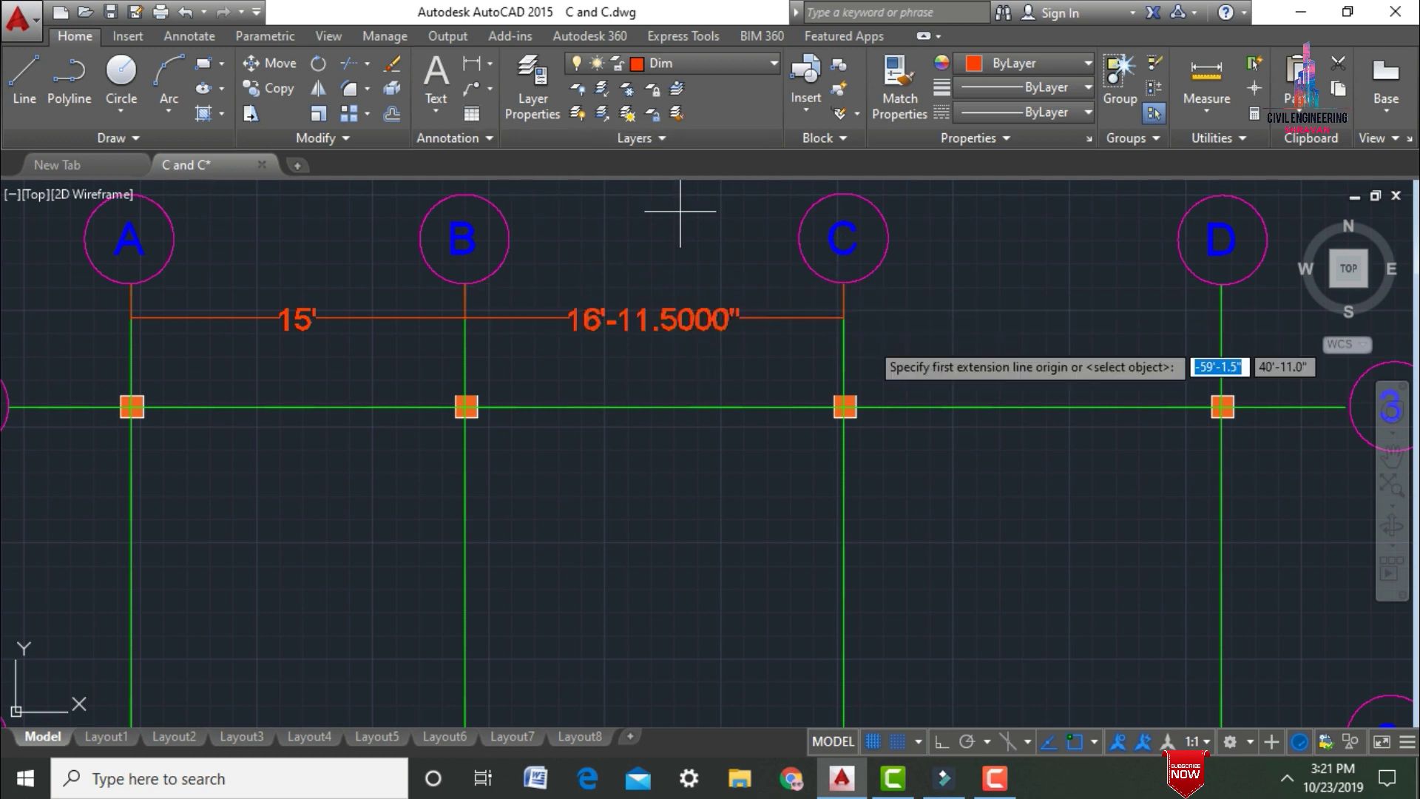
{"action": "left_click", "coordinate": [843, 283]}
{"action": "left_click", "coordinate": [1222, 282]}
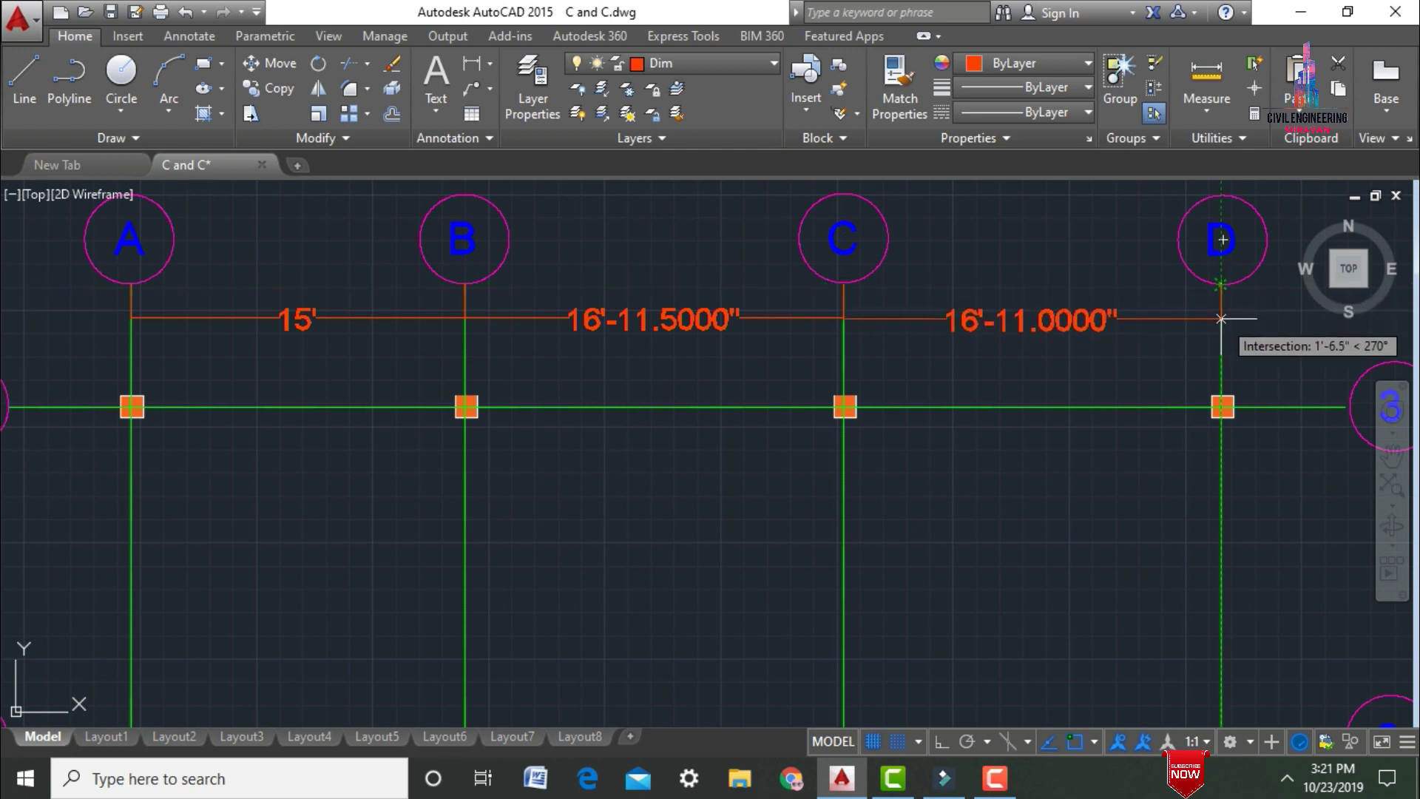
{"action": "left_click", "coordinate": [1221, 318]}
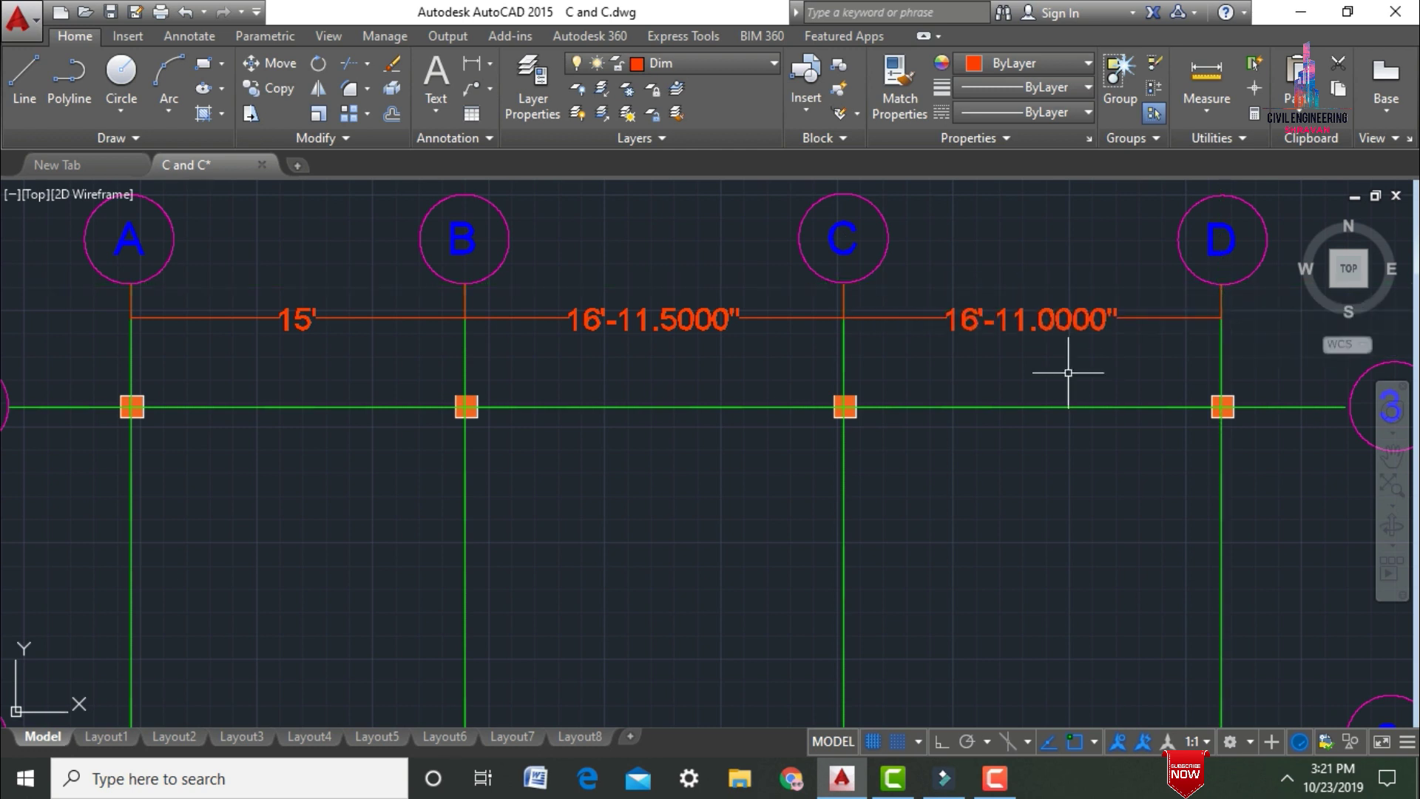
Step: Add a vertical linear dimension between grid lines 3 and 2 just inside their left-end circles
{"action": "scroll", "coordinate": [1068, 373], "scroll_direction": "down", "scroll_amount": 2}
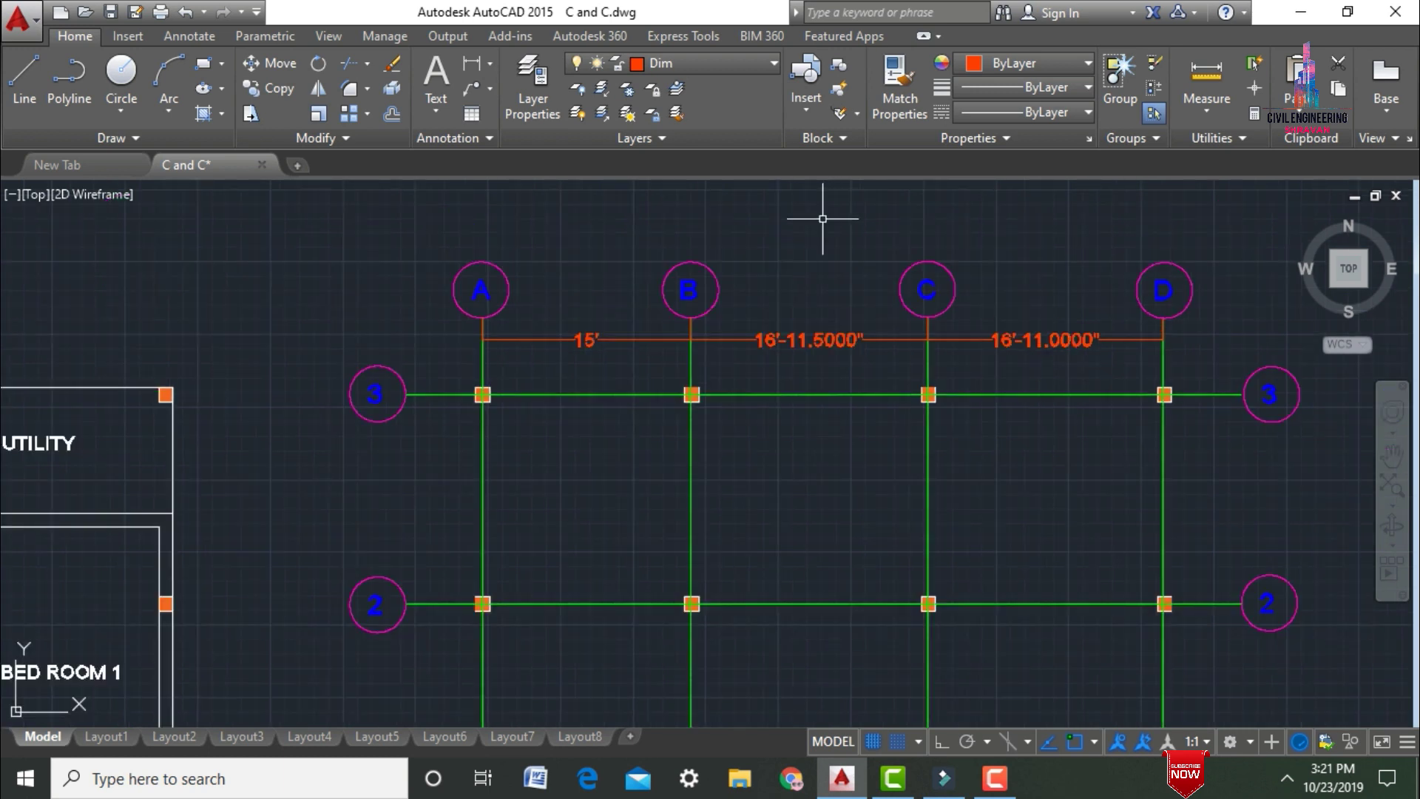
{"action": "left_click", "coordinate": [471, 62]}
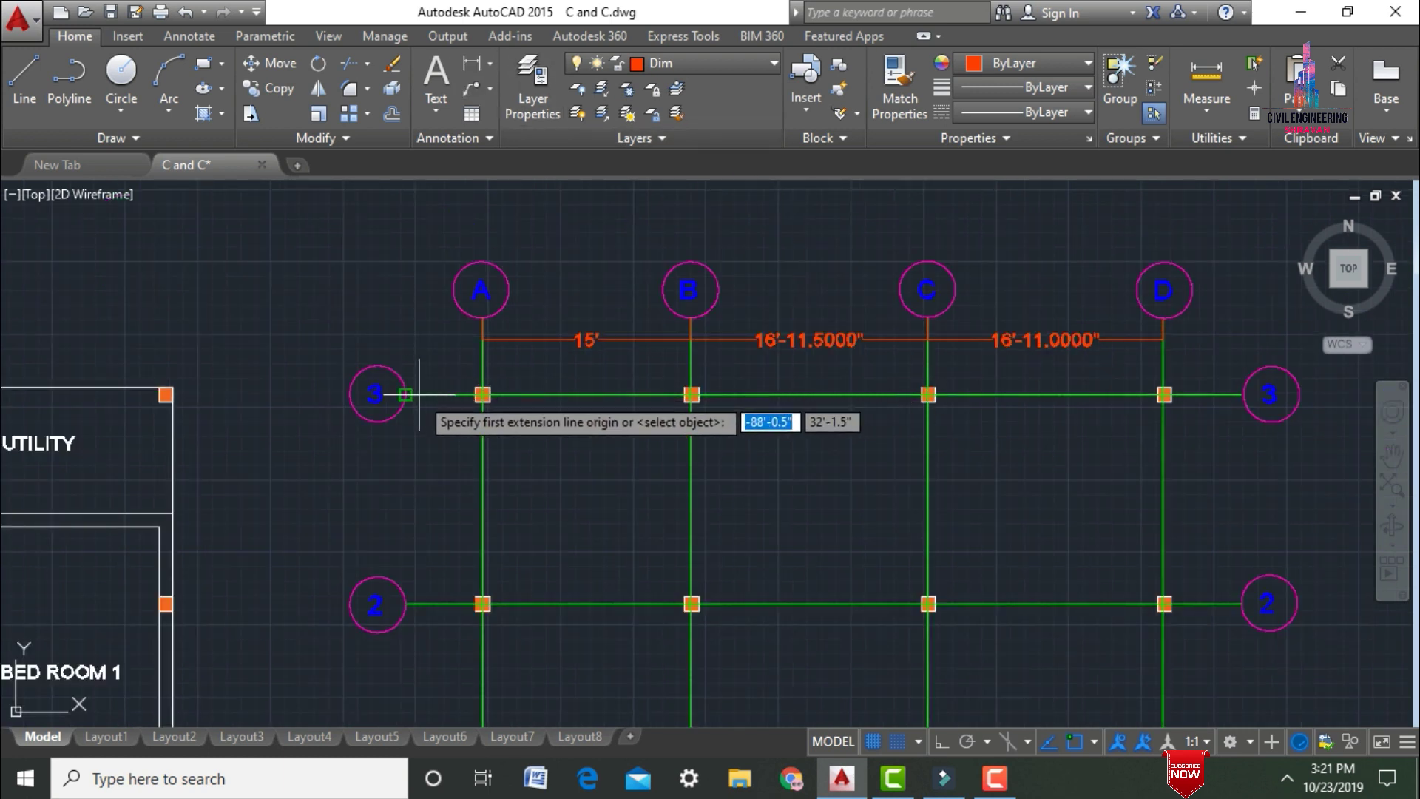
{"action": "left_click", "coordinate": [374, 393]}
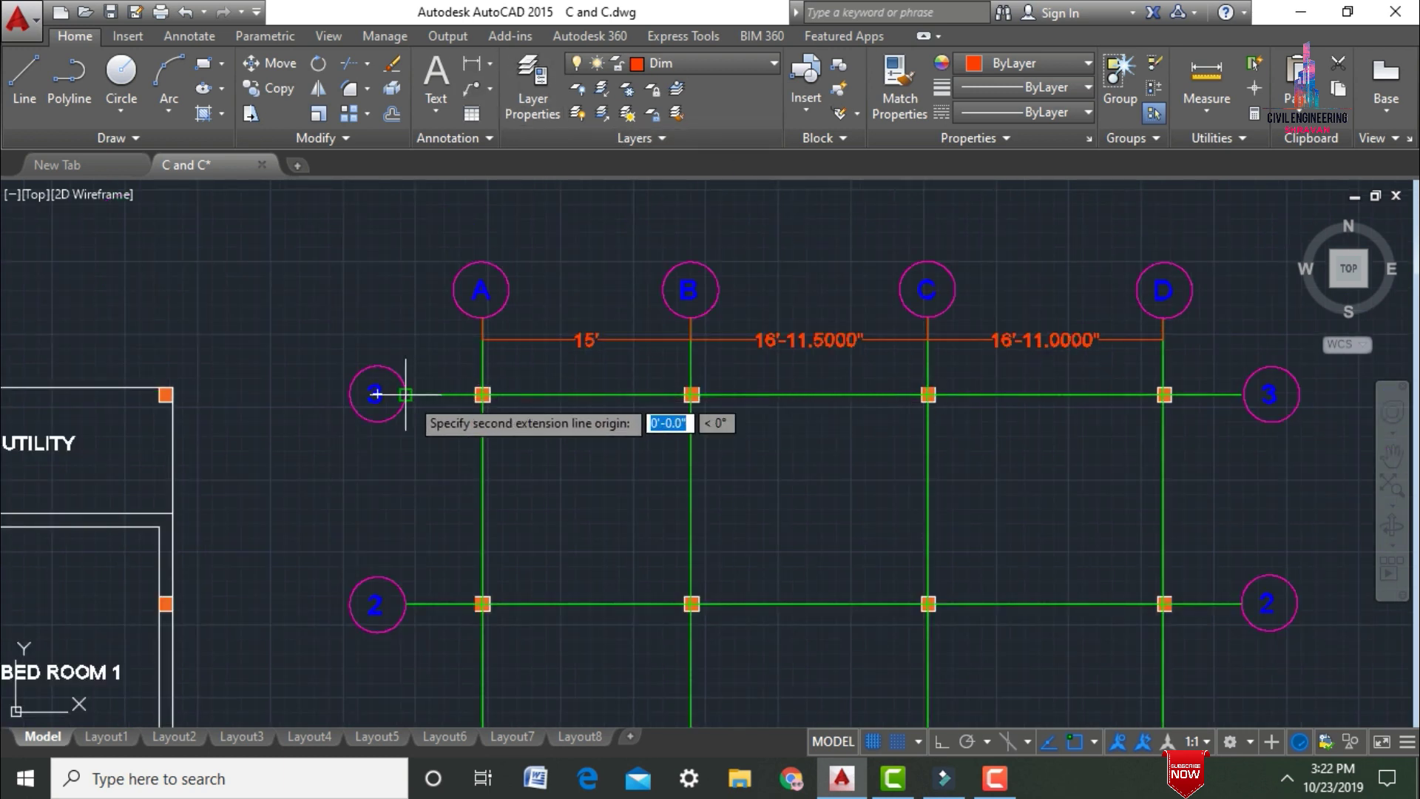
{"action": "left_click", "coordinate": [377, 604]}
{"action": "left_click", "coordinate": [425, 528]}
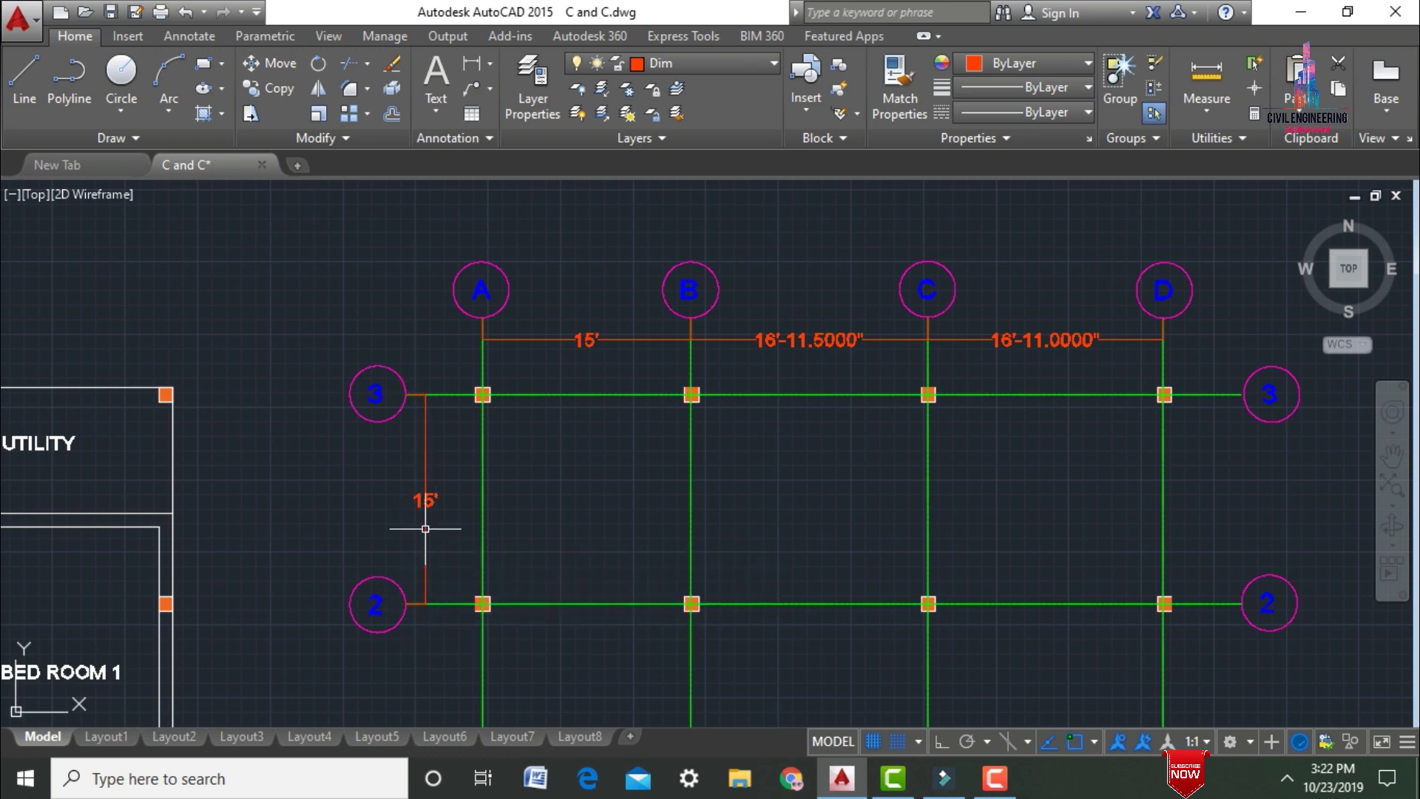
Step: Add a vertical linear dimension between grid lines 2 and 1 at their left ends, in line with the 3–2 dimension
{"action": "scroll", "coordinate": [414, 281], "scroll_direction": "down", "scroll_amount": 2}
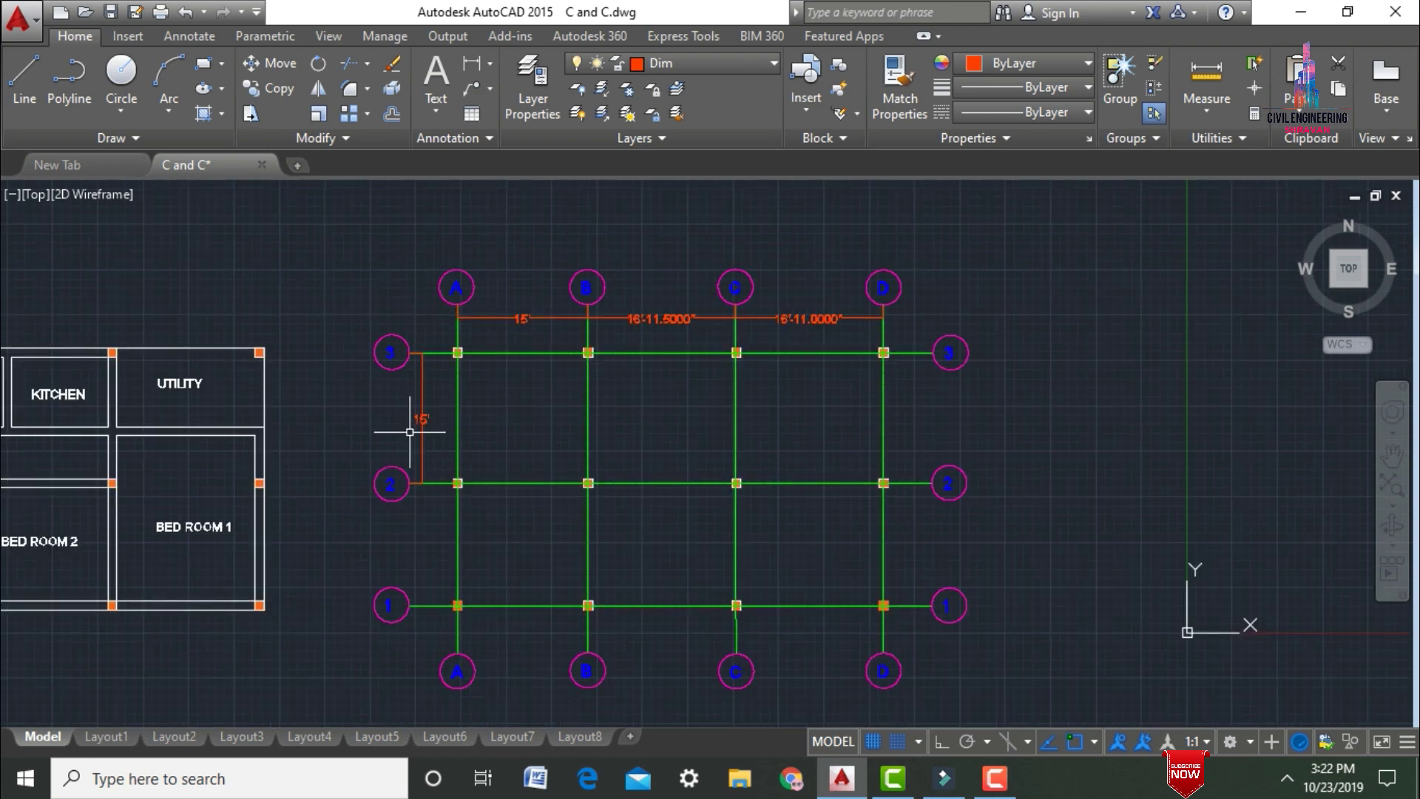
{"action": "left_click", "coordinate": [469, 63]}
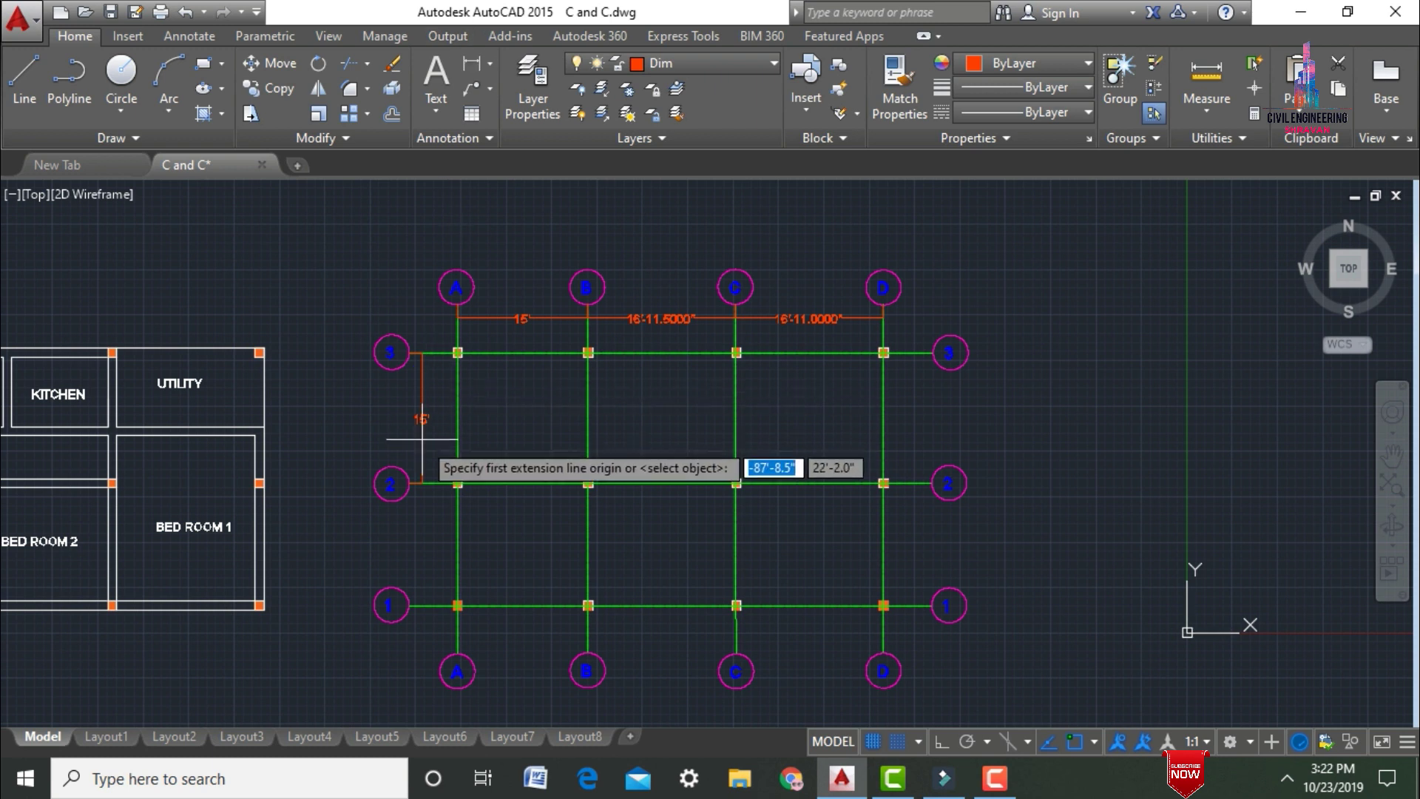
{"action": "left_click", "coordinate": [421, 483]}
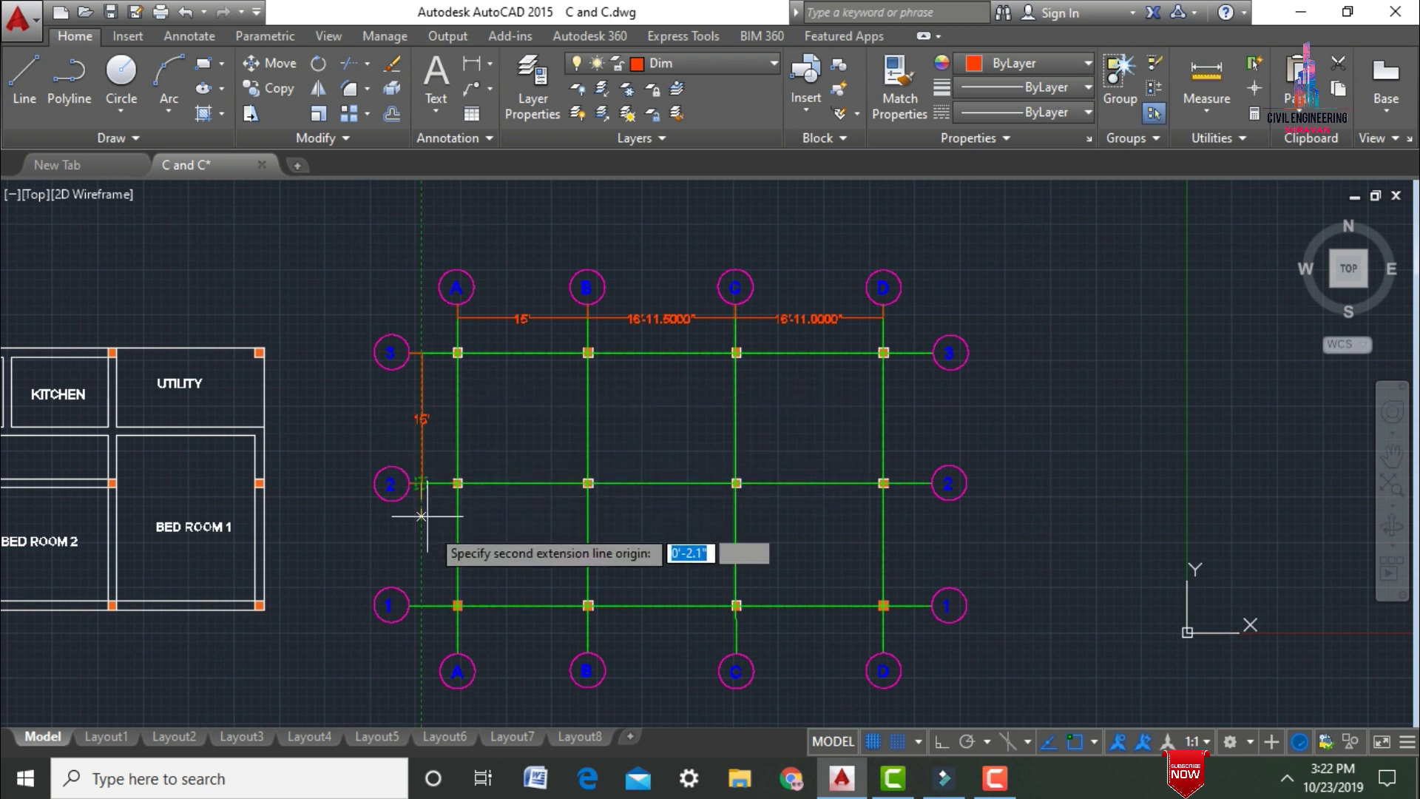
{"action": "left_click", "coordinate": [411, 605]}
{"action": "left_click", "coordinate": [421, 547]}
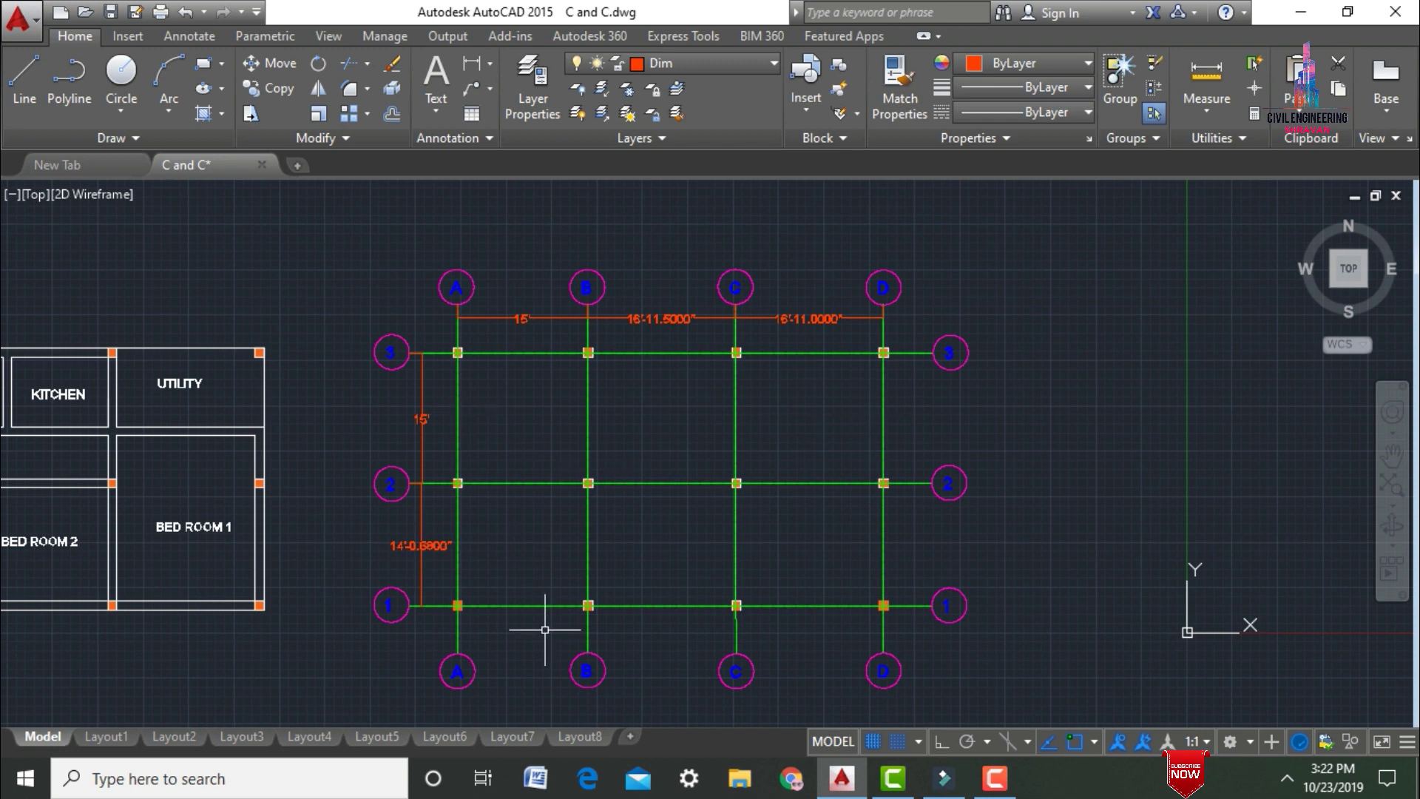
Step: Add a linear dimension between grid lines A and B just above their lower circles
{"action": "scroll", "coordinate": [636, 699], "scroll_direction": "up", "scroll_amount": 4}
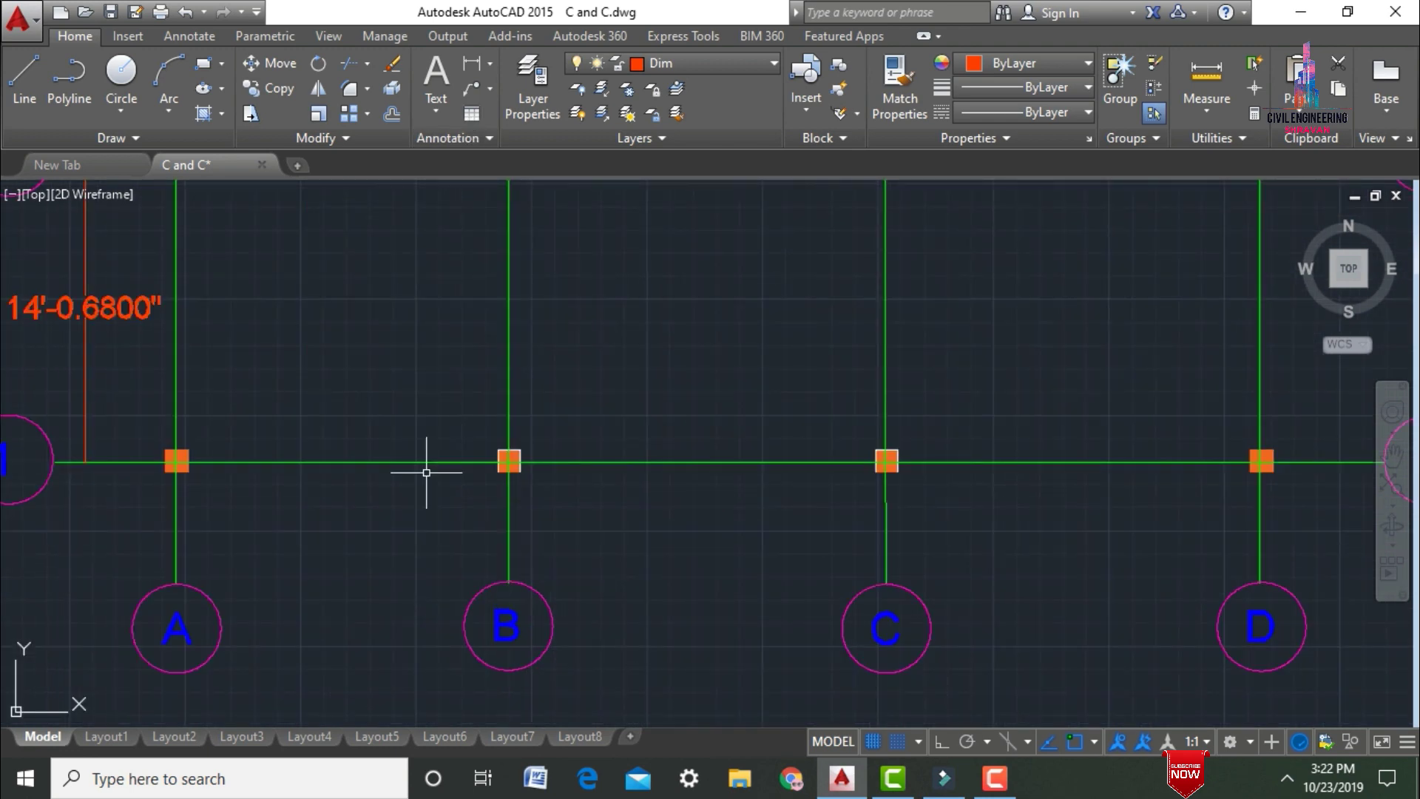
{"action": "left_click", "coordinate": [471, 65]}
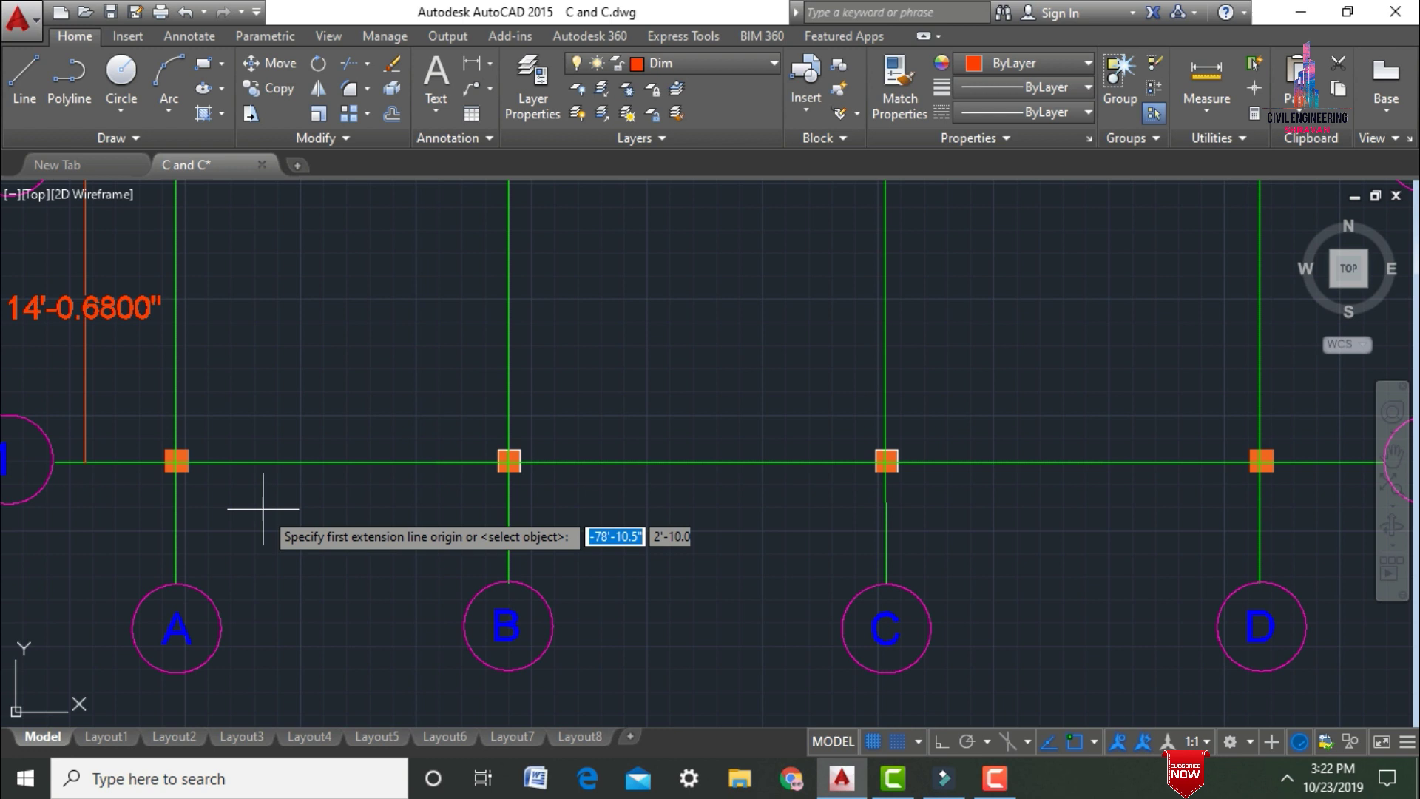
{"action": "left_click", "coordinate": [176, 582]}
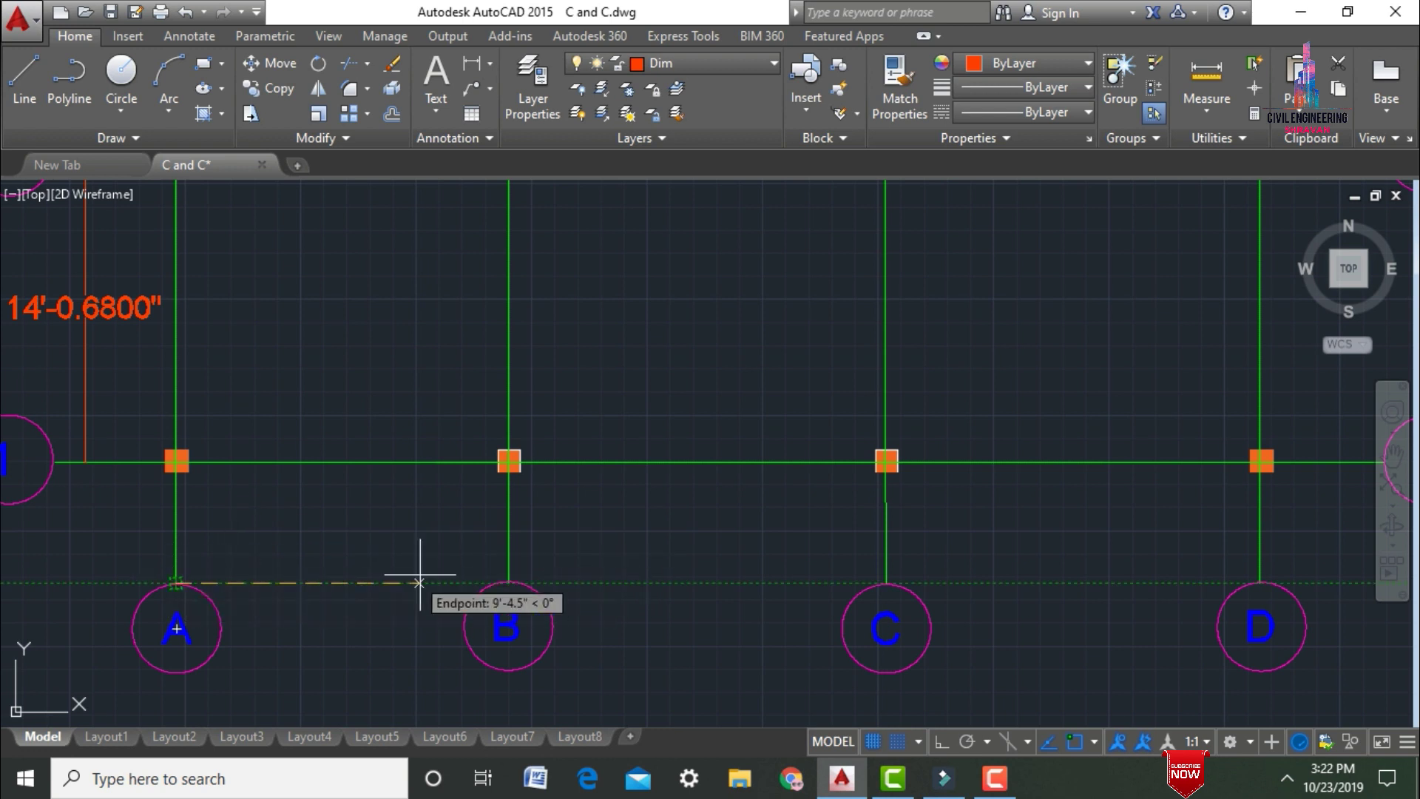
{"action": "left_click", "coordinate": [508, 582]}
{"action": "left_click", "coordinate": [417, 563]}
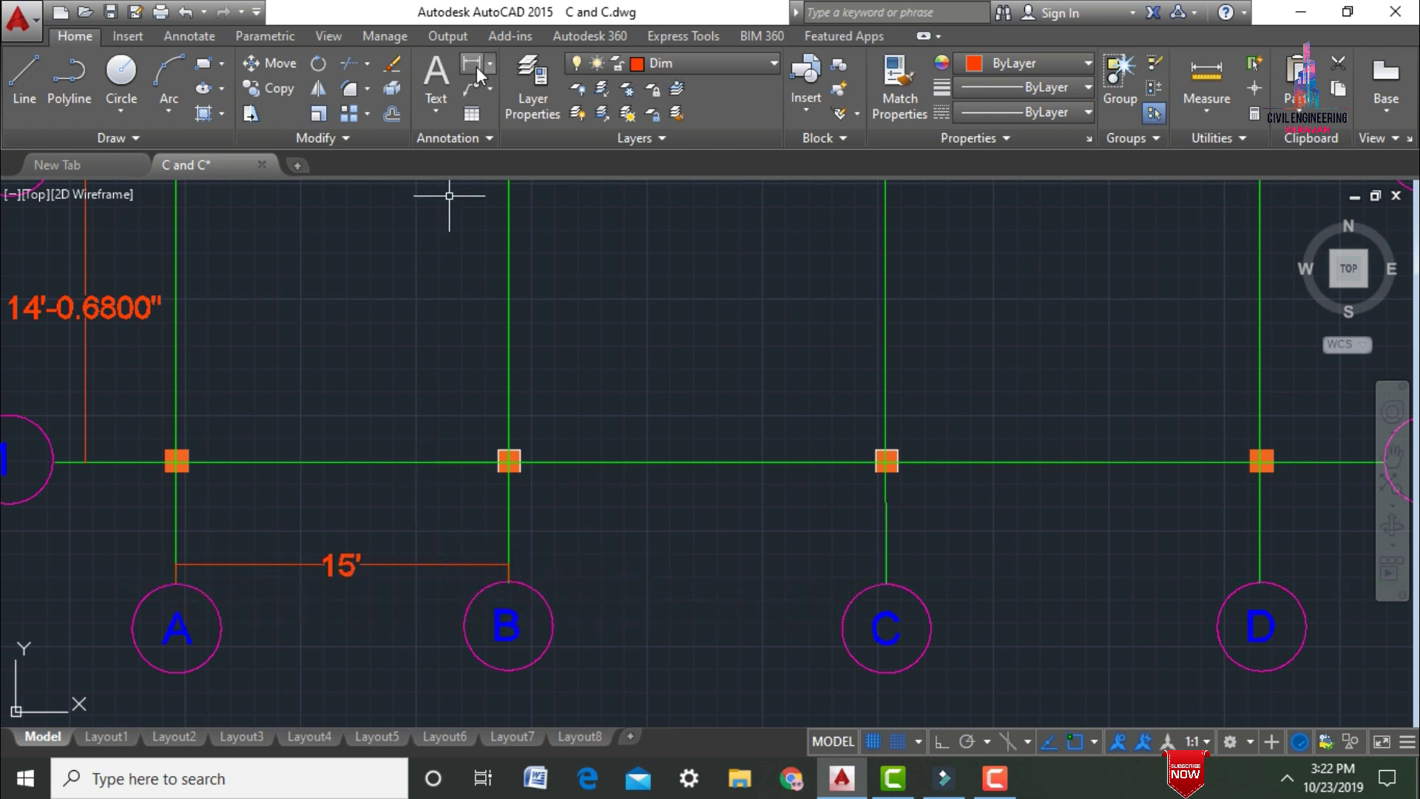
Step: Add linear dimensions between grid lines B–C and C–D above the lower circles, roughly in line with the A–B dimension
{"action": "left_click", "coordinate": [508, 582]}
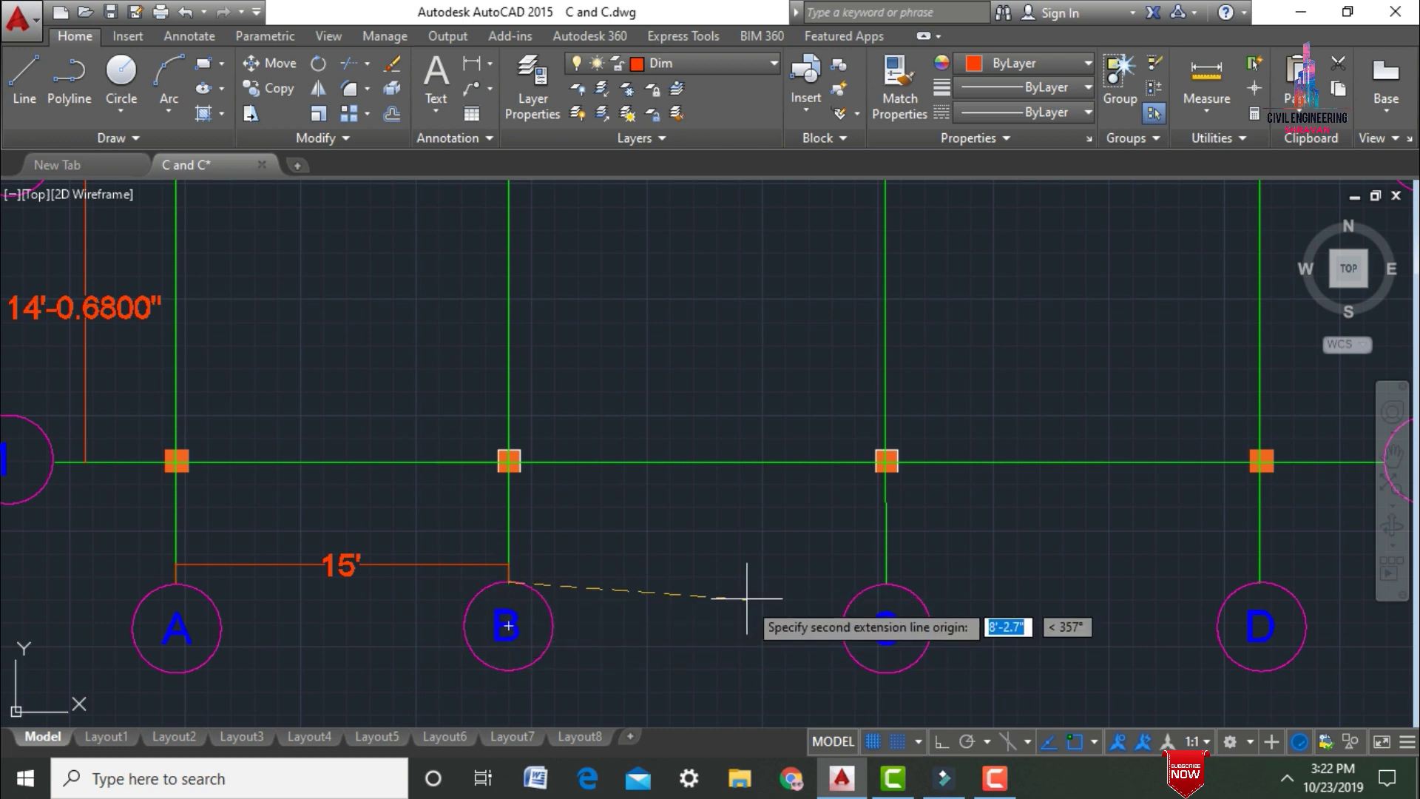
{"action": "left_click", "coordinate": [889, 594]}
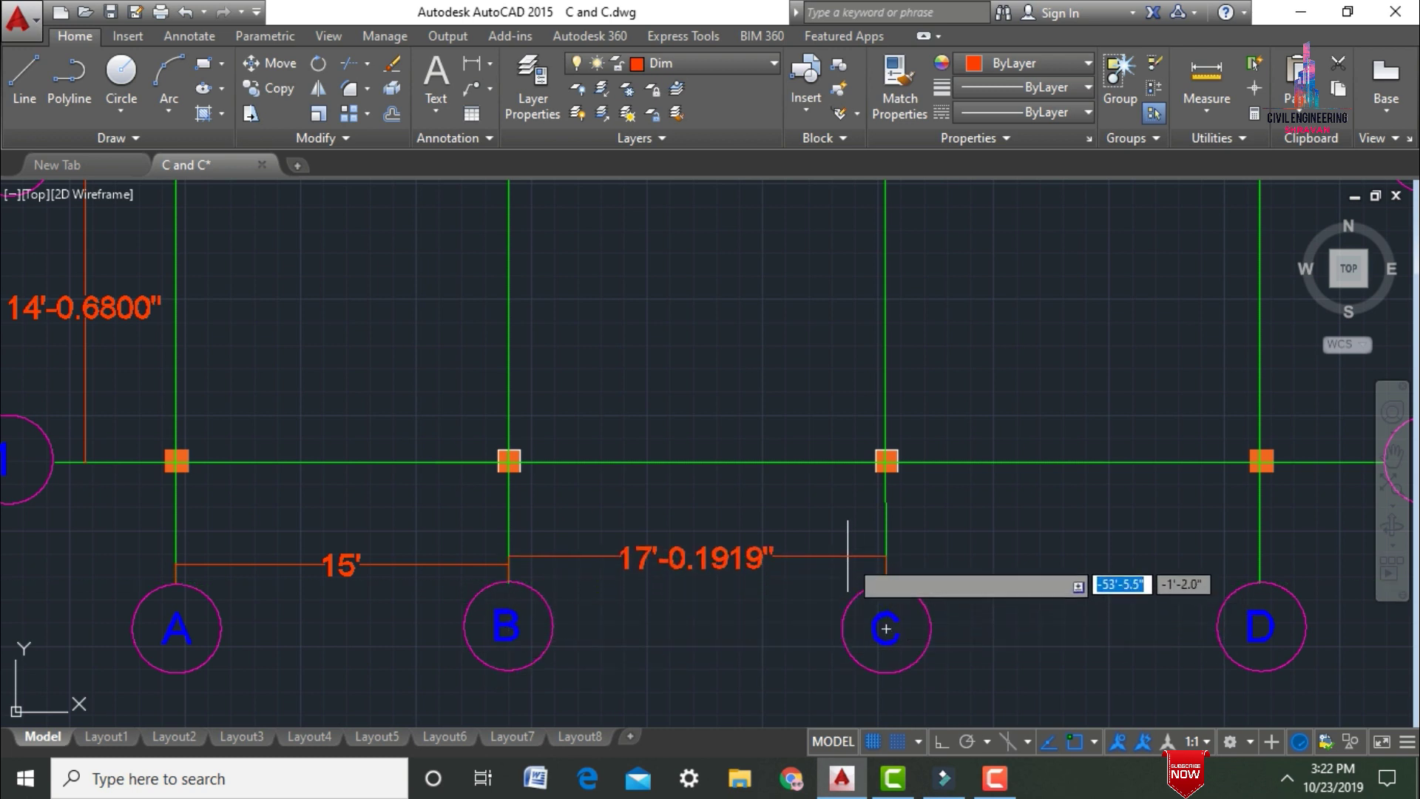
{"action": "left_click", "coordinate": [845, 560]}
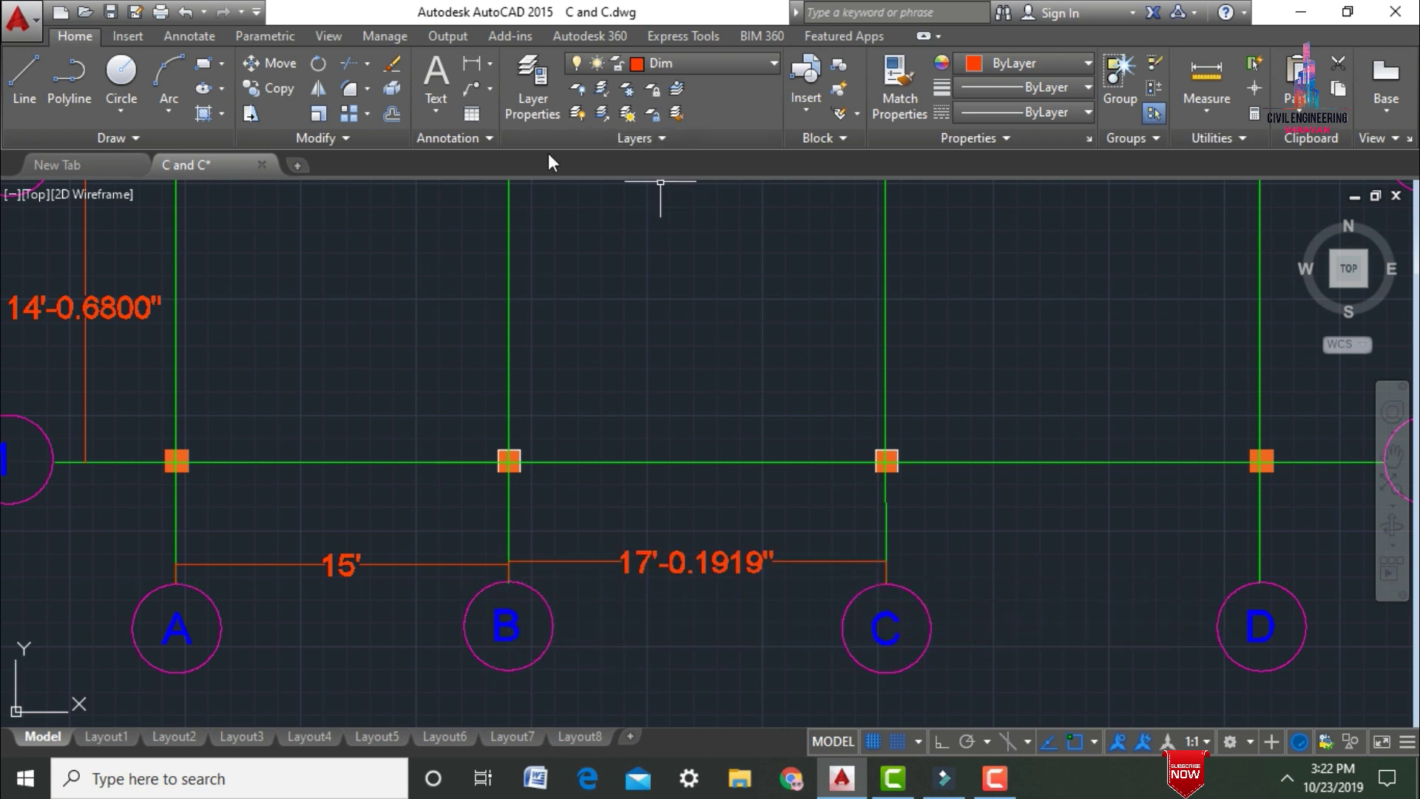
{"action": "left_click", "coordinate": [469, 78]}
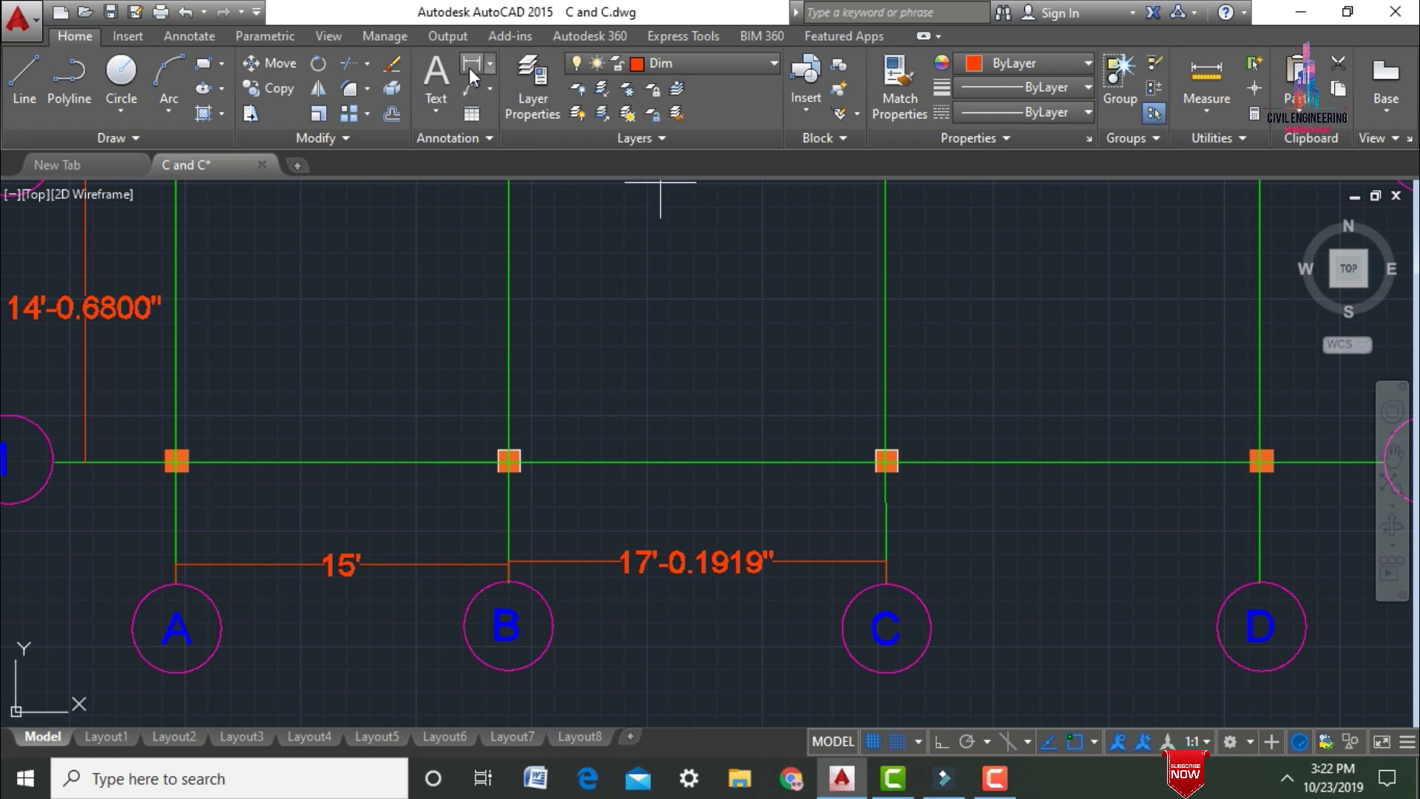
{"action": "left_click", "coordinate": [886, 583]}
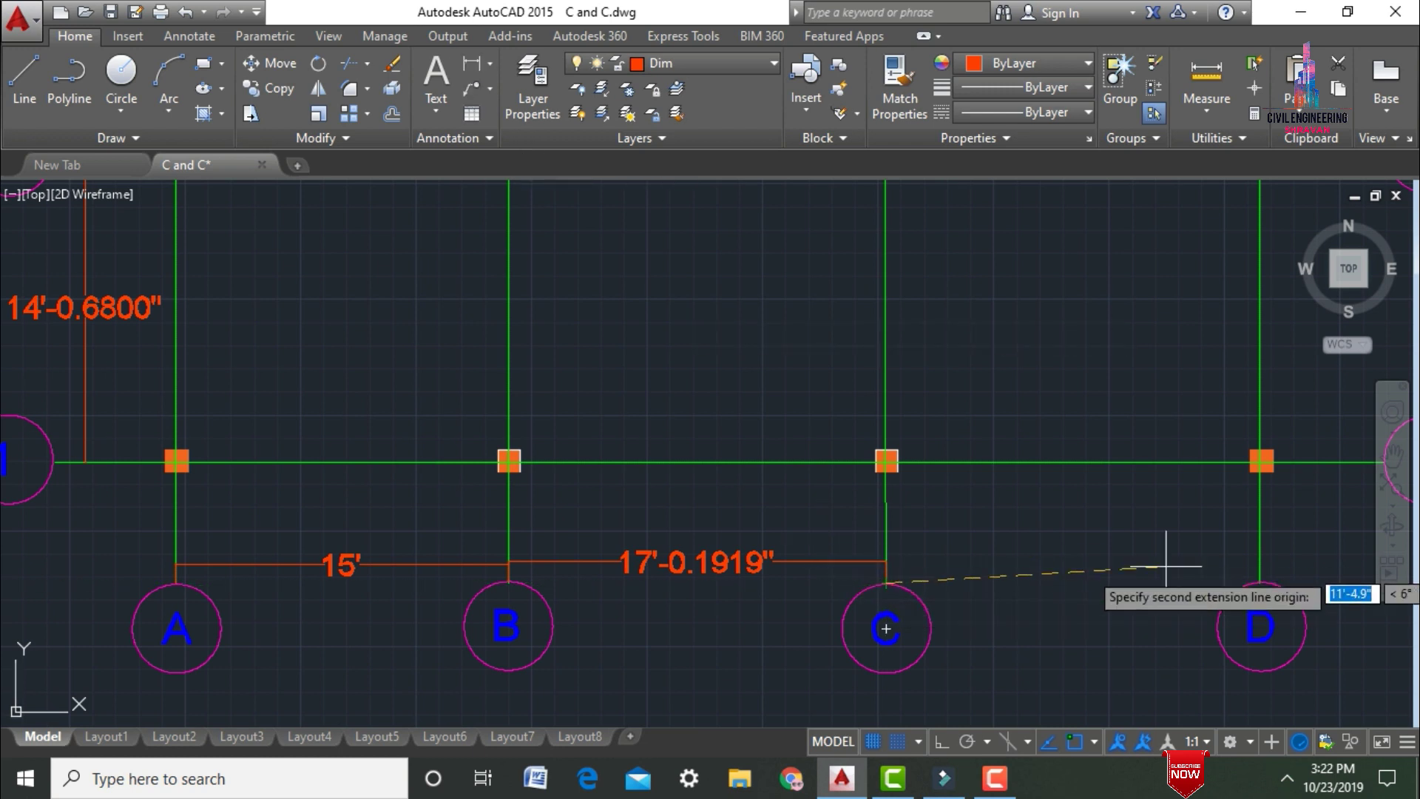
{"action": "left_click", "coordinate": [1260, 582]}
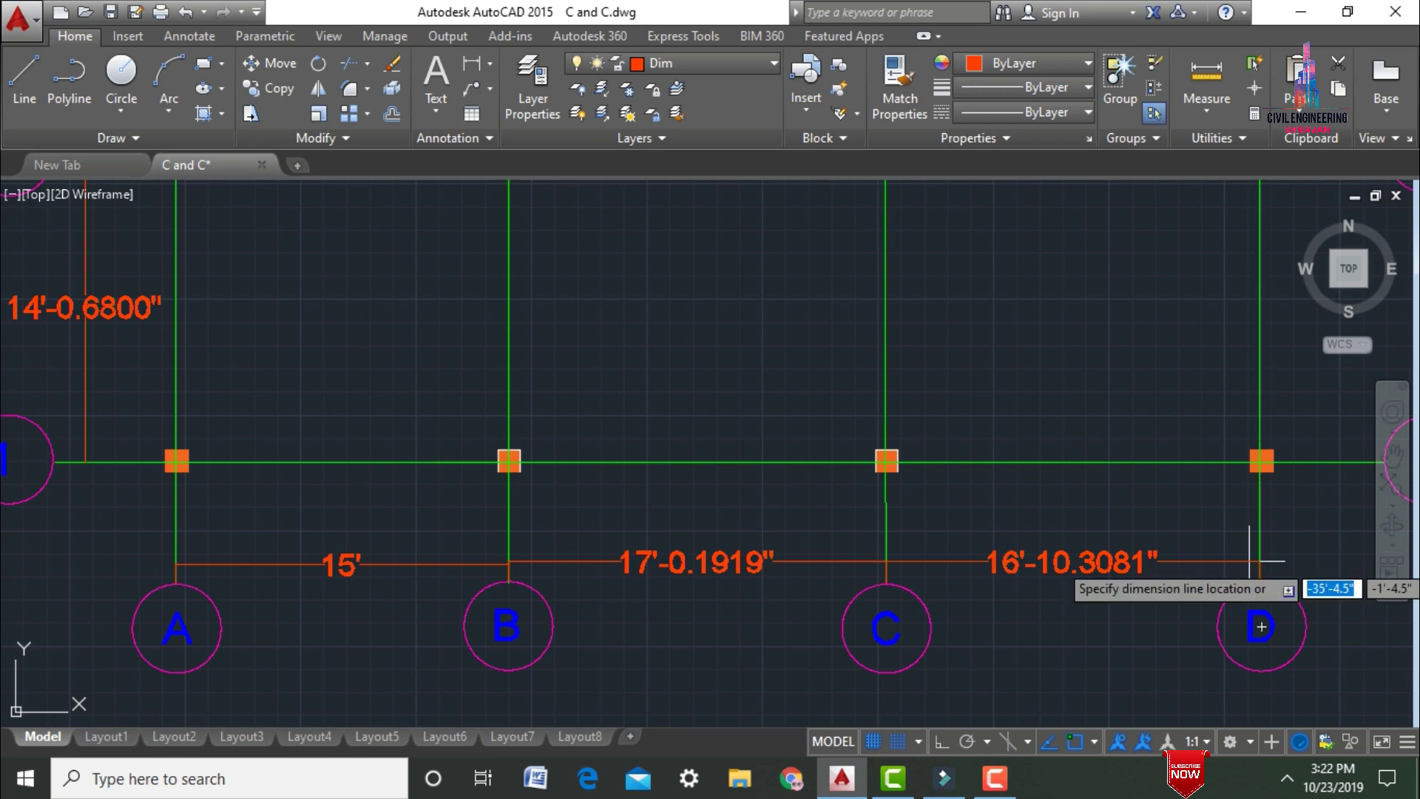
{"action": "left_click", "coordinate": [1257, 561]}
Step: Add a vertical linear dimension between grid lines 3 and 2 just inside their right-end circles
{"action": "scroll", "coordinate": [763, 491], "scroll_direction": "down", "scroll_amount": 2}
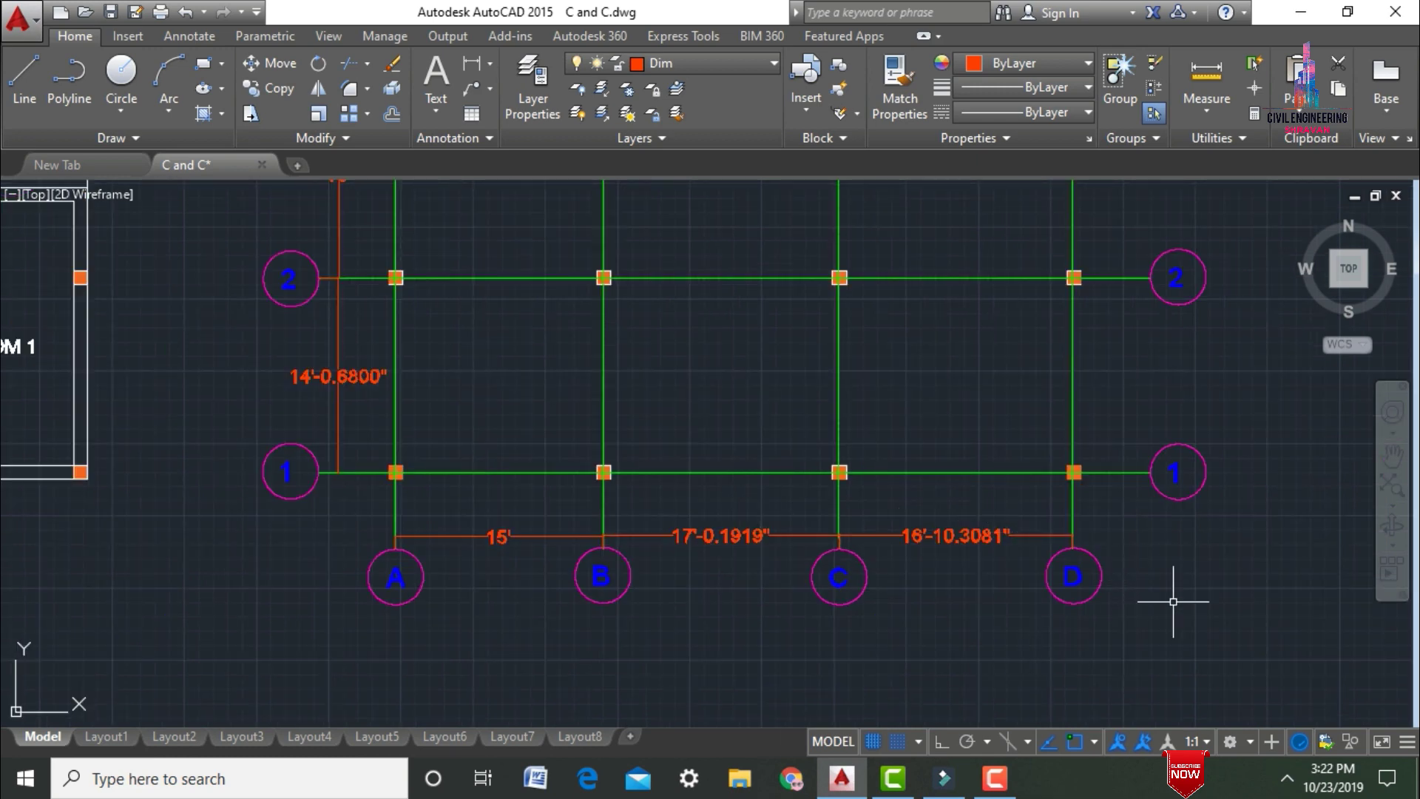
{"action": "scroll", "coordinate": [1161, 607], "scroll_direction": "down", "scroll_amount": 2}
{"action": "scroll", "coordinate": [1272, 303], "scroll_direction": "up", "scroll_amount": 2}
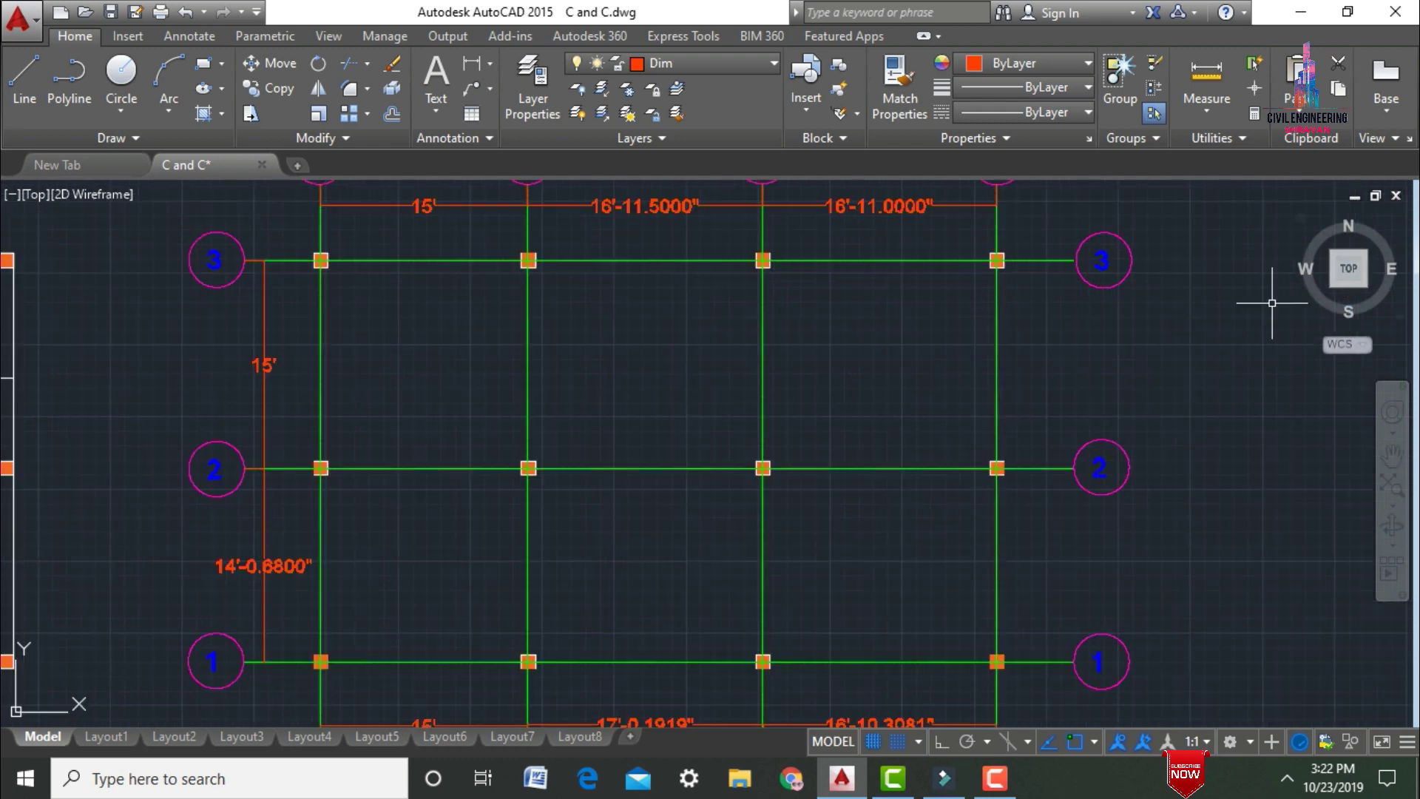
{"action": "left_click", "coordinate": [471, 64]}
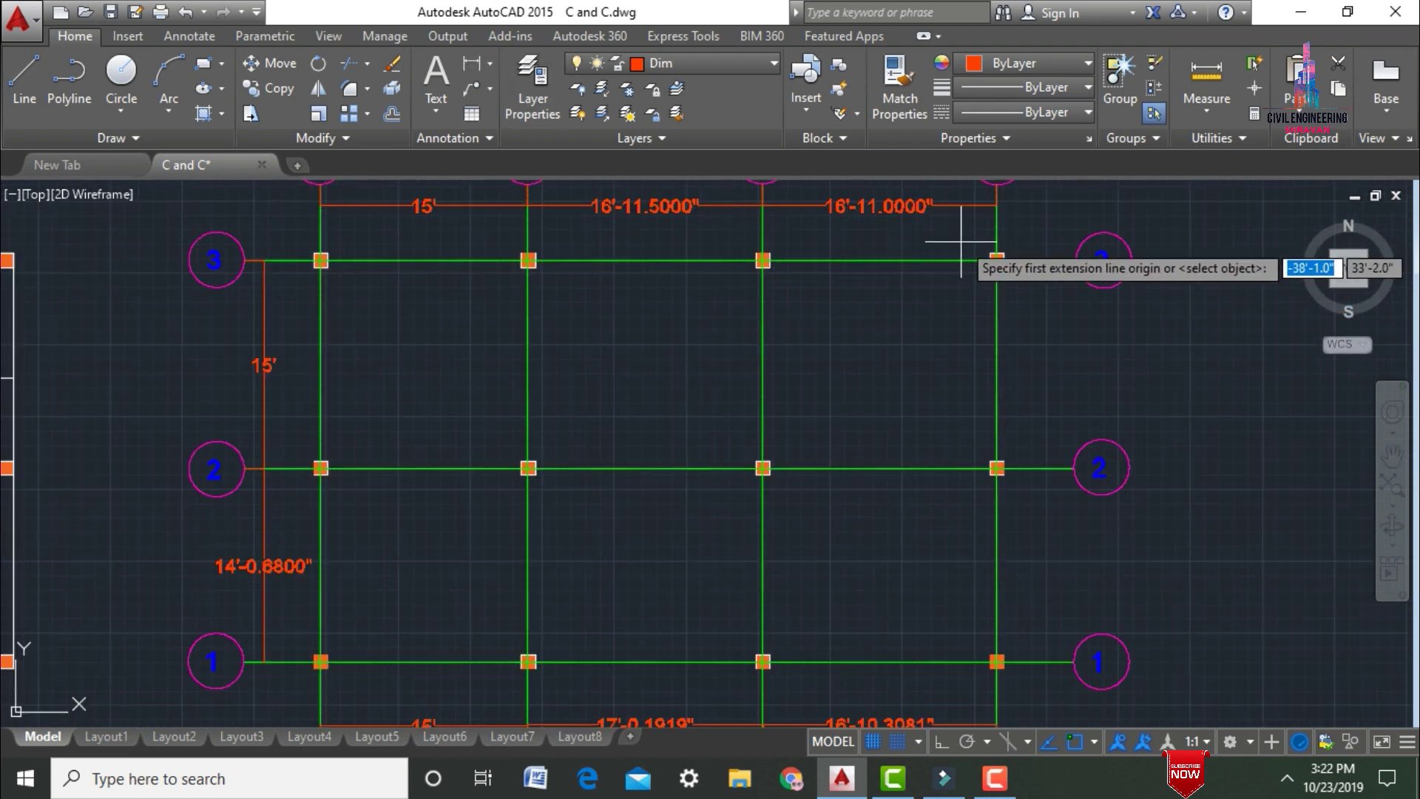
{"action": "left_click", "coordinate": [1073, 260]}
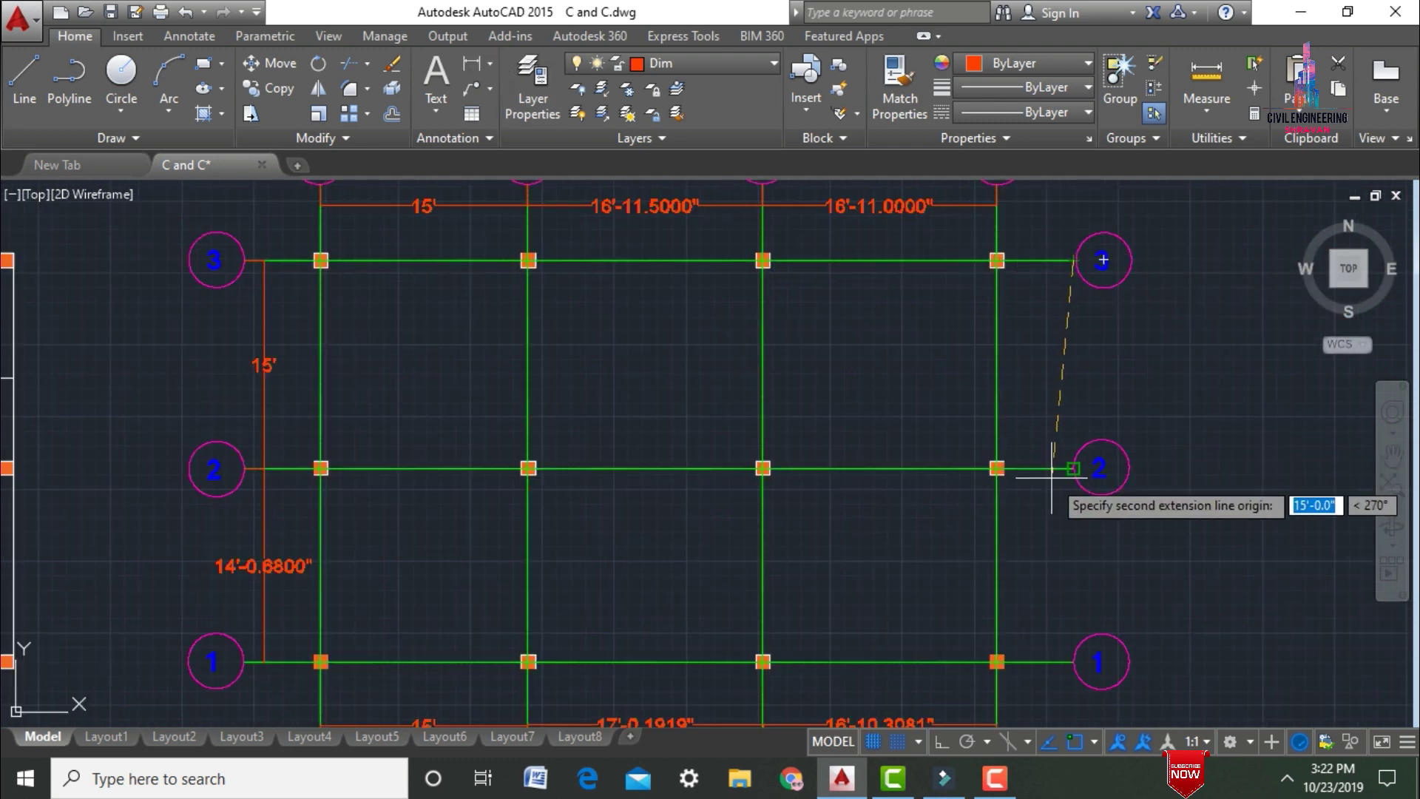
{"action": "left_click", "coordinate": [1101, 467]}
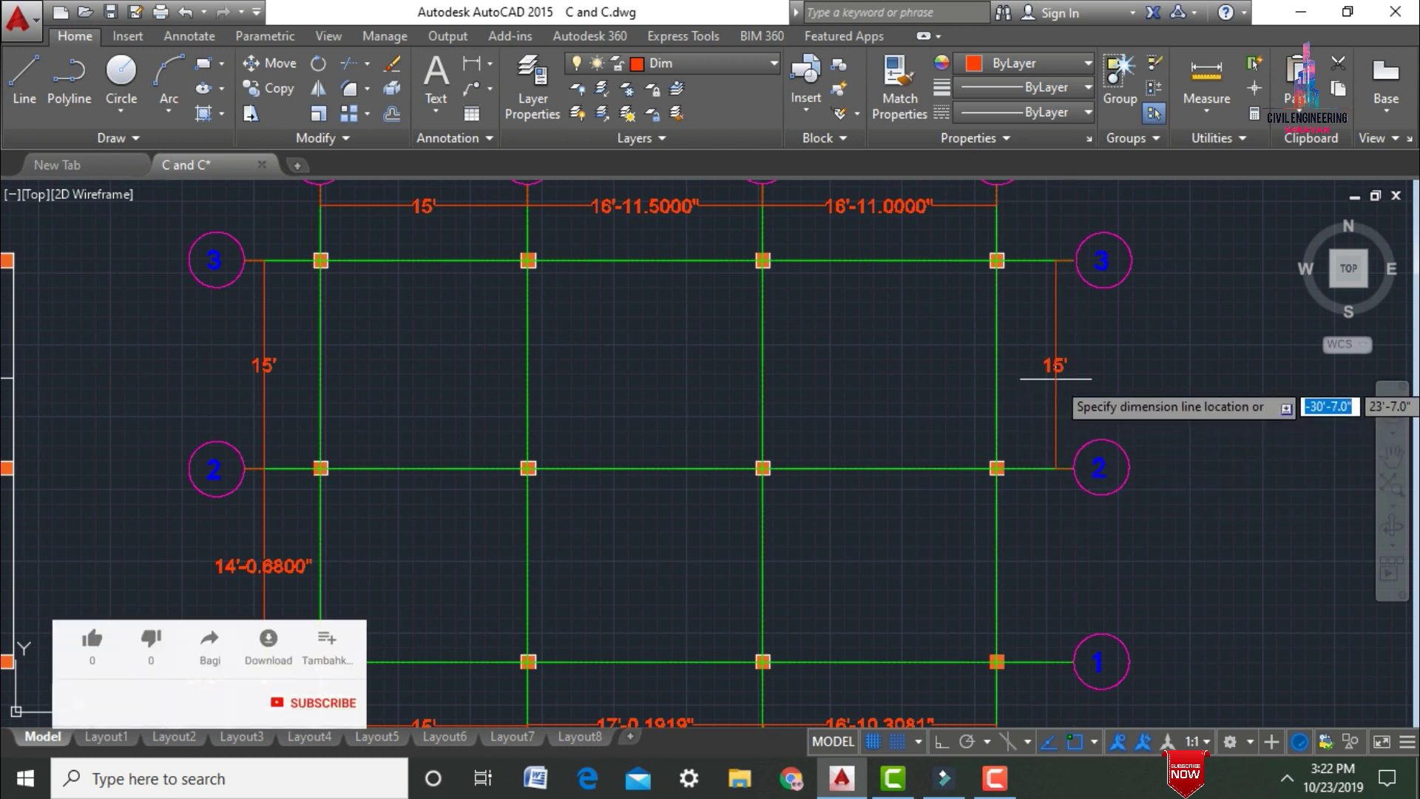
{"action": "left_click", "coordinate": [1056, 366]}
Step: Add a vertical linear dimension between grid lines 2 and 1 at their right ends, in line with the 3–2 dimension
{"action": "key", "text": "Return"}
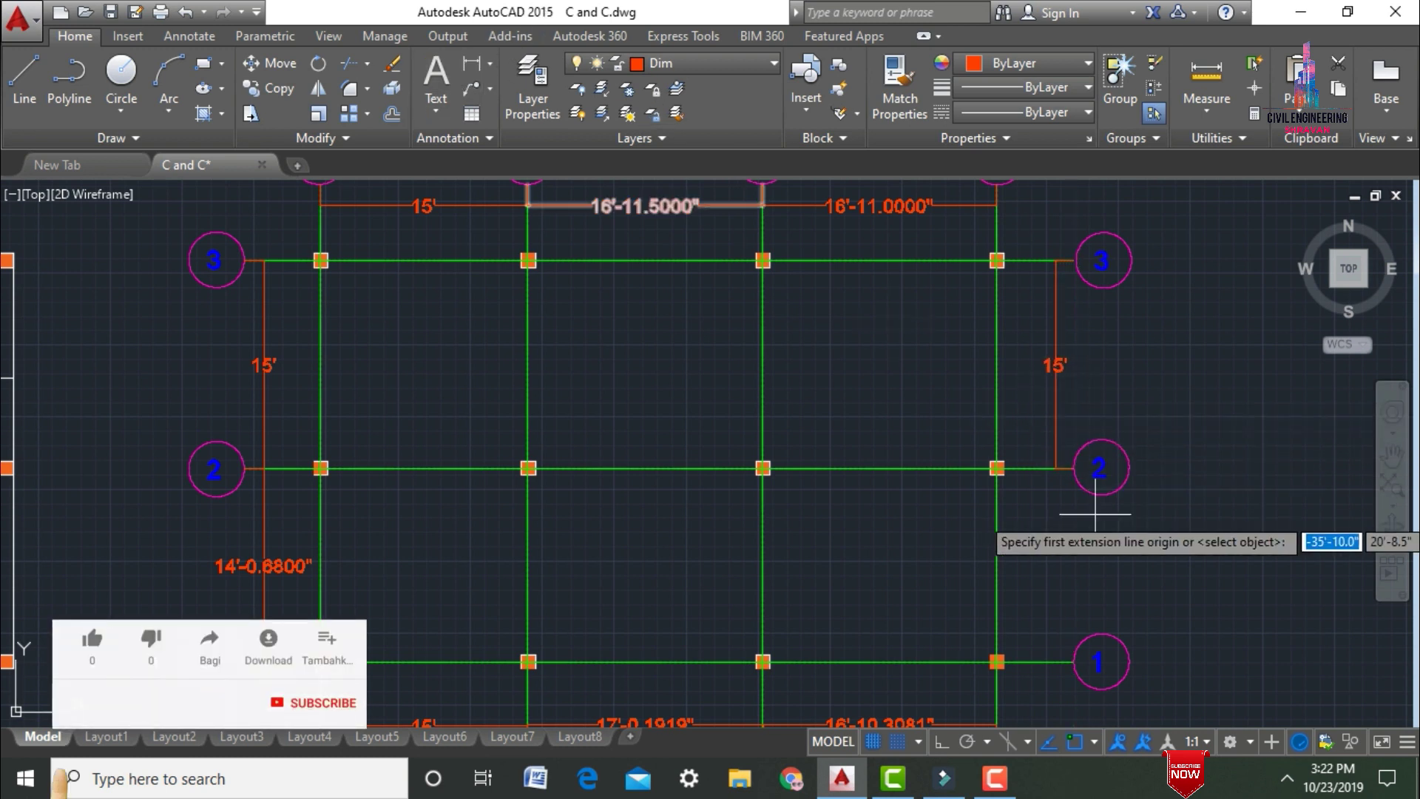
{"action": "left_click", "coordinate": [1073, 468]}
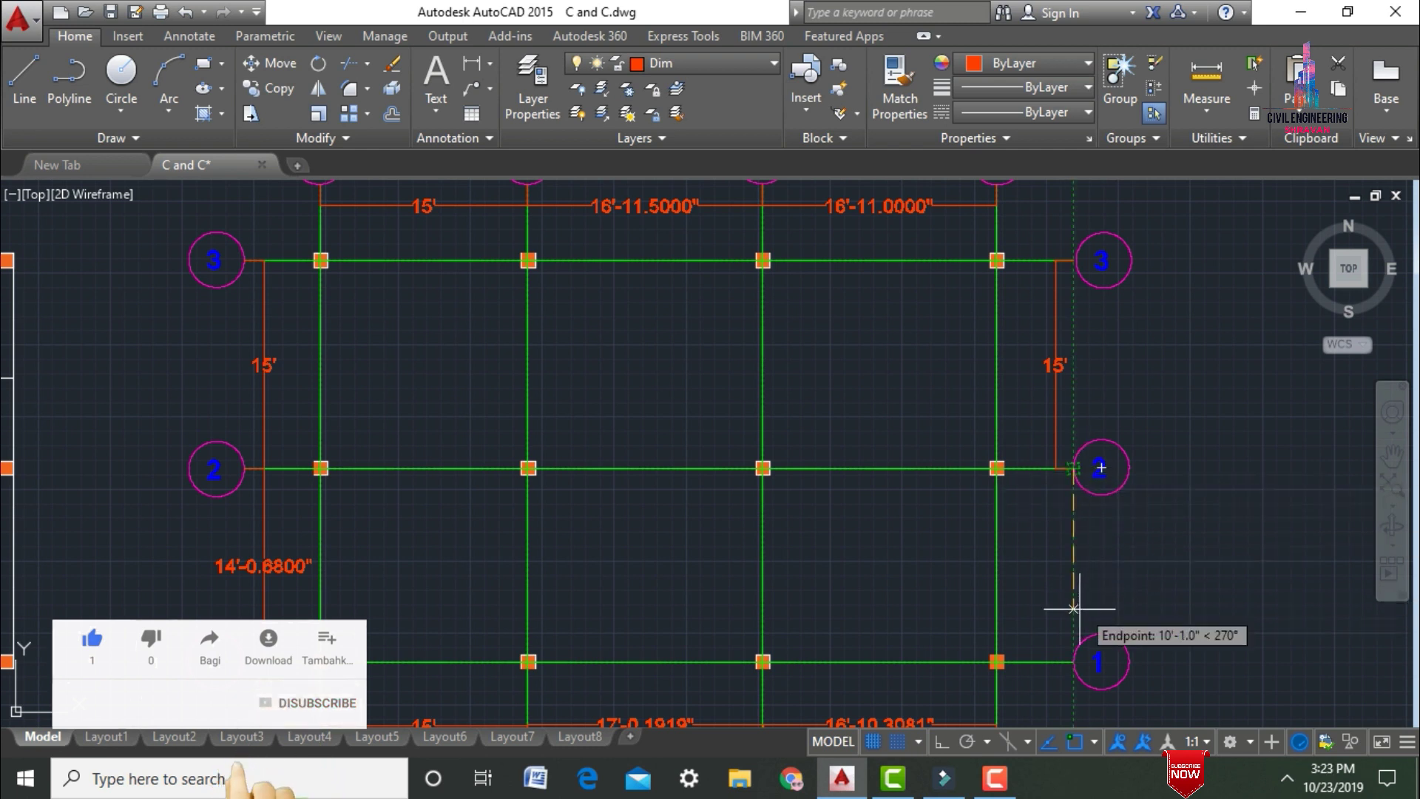
{"action": "left_click", "coordinate": [1073, 656]}
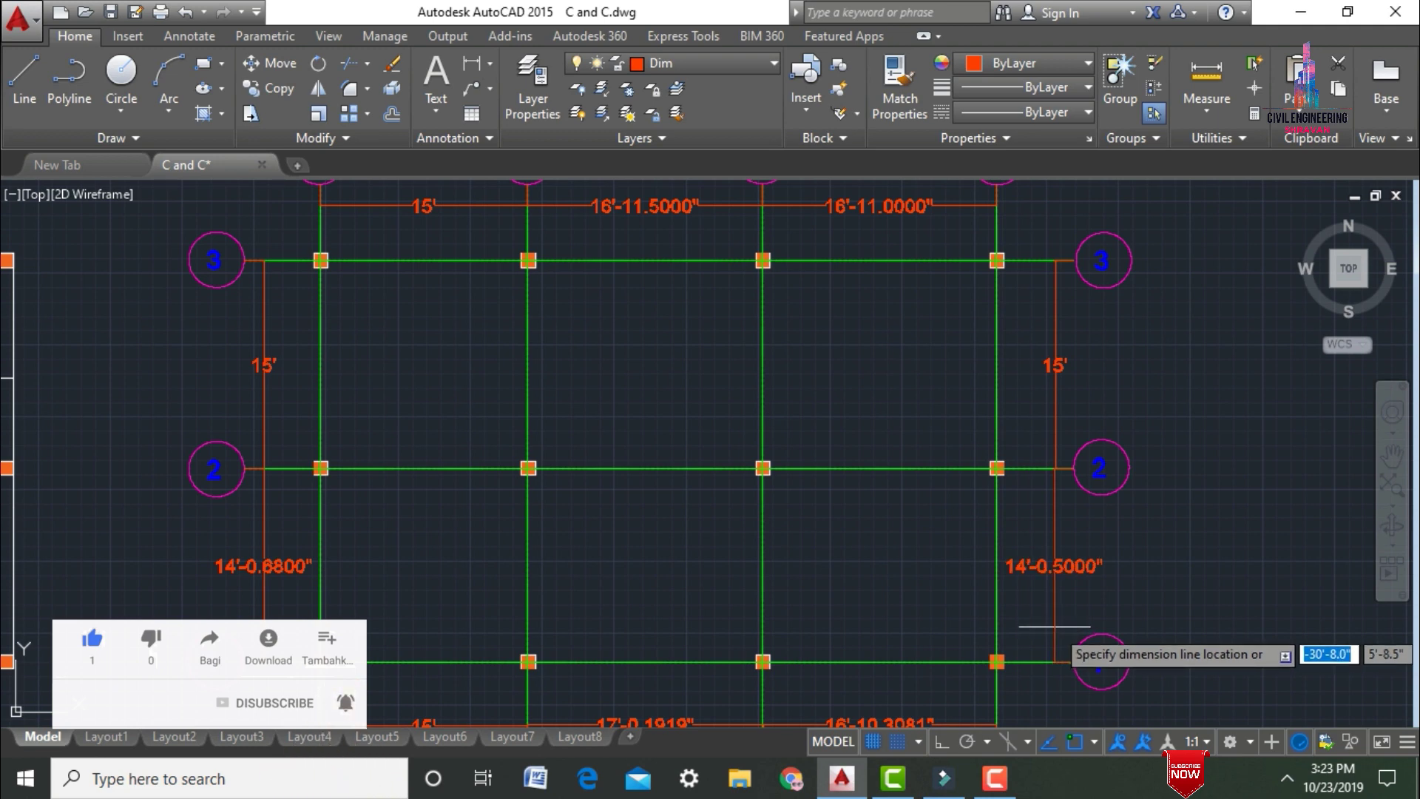
{"action": "left_click", "coordinate": [1054, 662]}
Step: Zoom to the drawing extents and review the dimensioned column grid beside the floor plan
{"action": "type", "text": "z"}
{"action": "key", "text": "Return"}
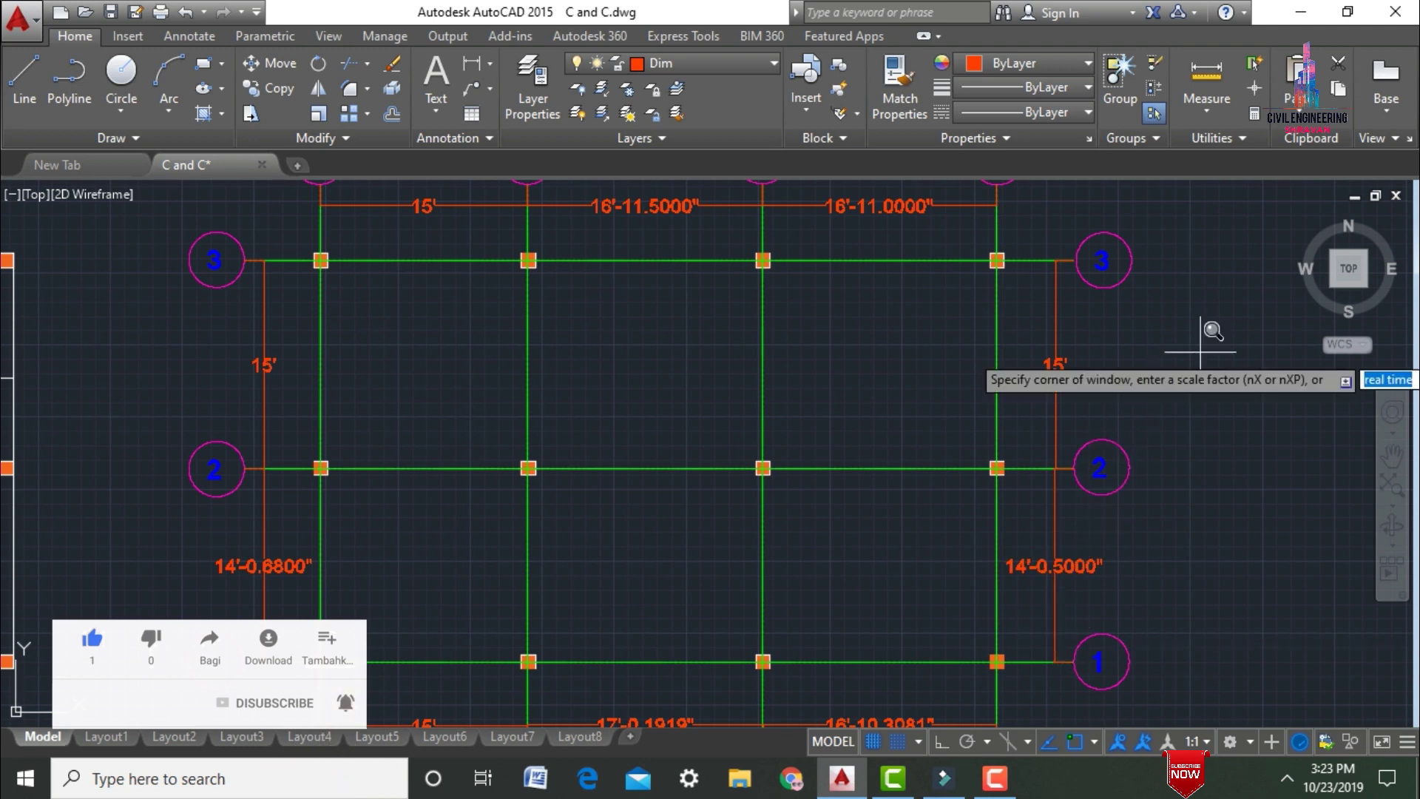
{"action": "type", "text": "e"}
{"action": "key", "text": "Return"}
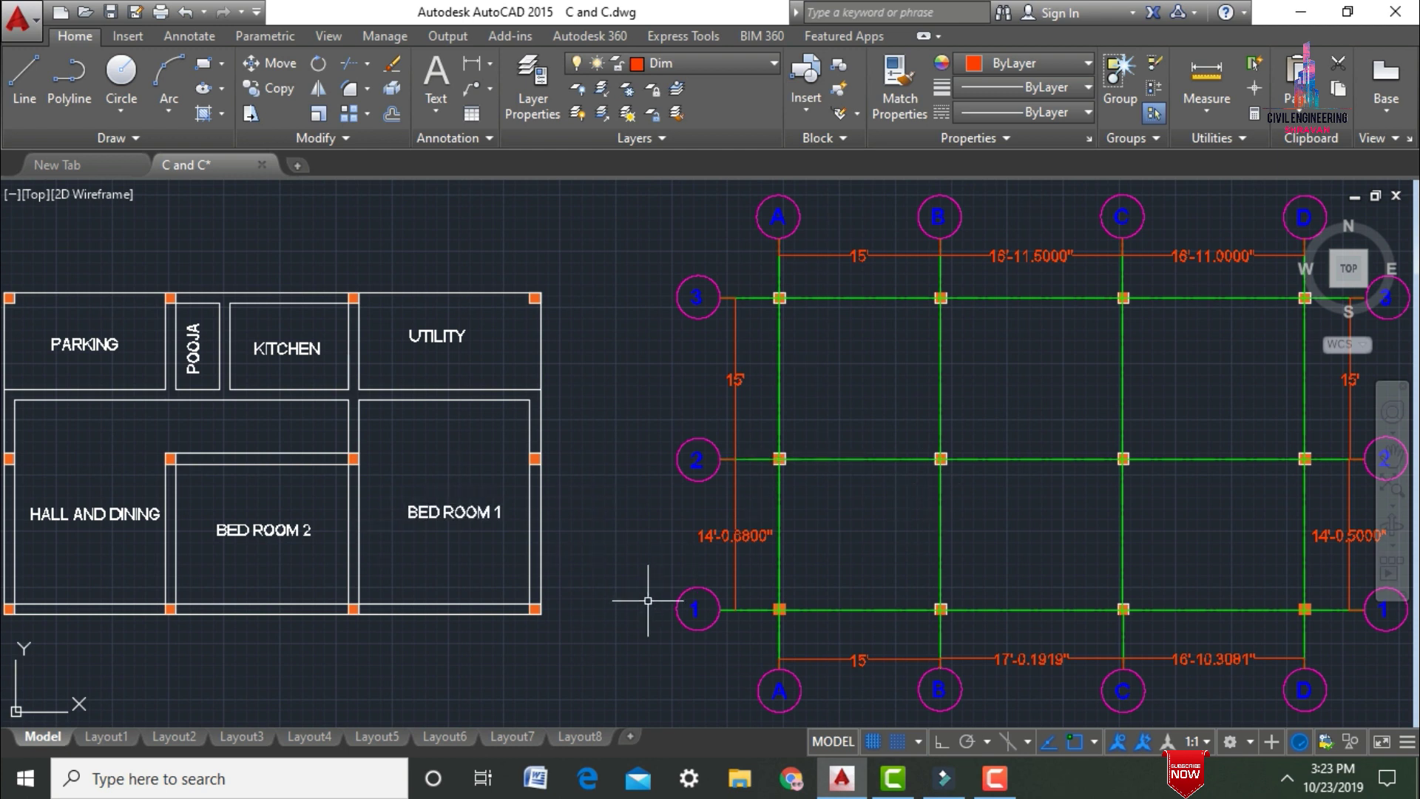
{"action": "scroll", "coordinate": [631, 580], "scroll_direction": "down", "scroll_amount": 3}
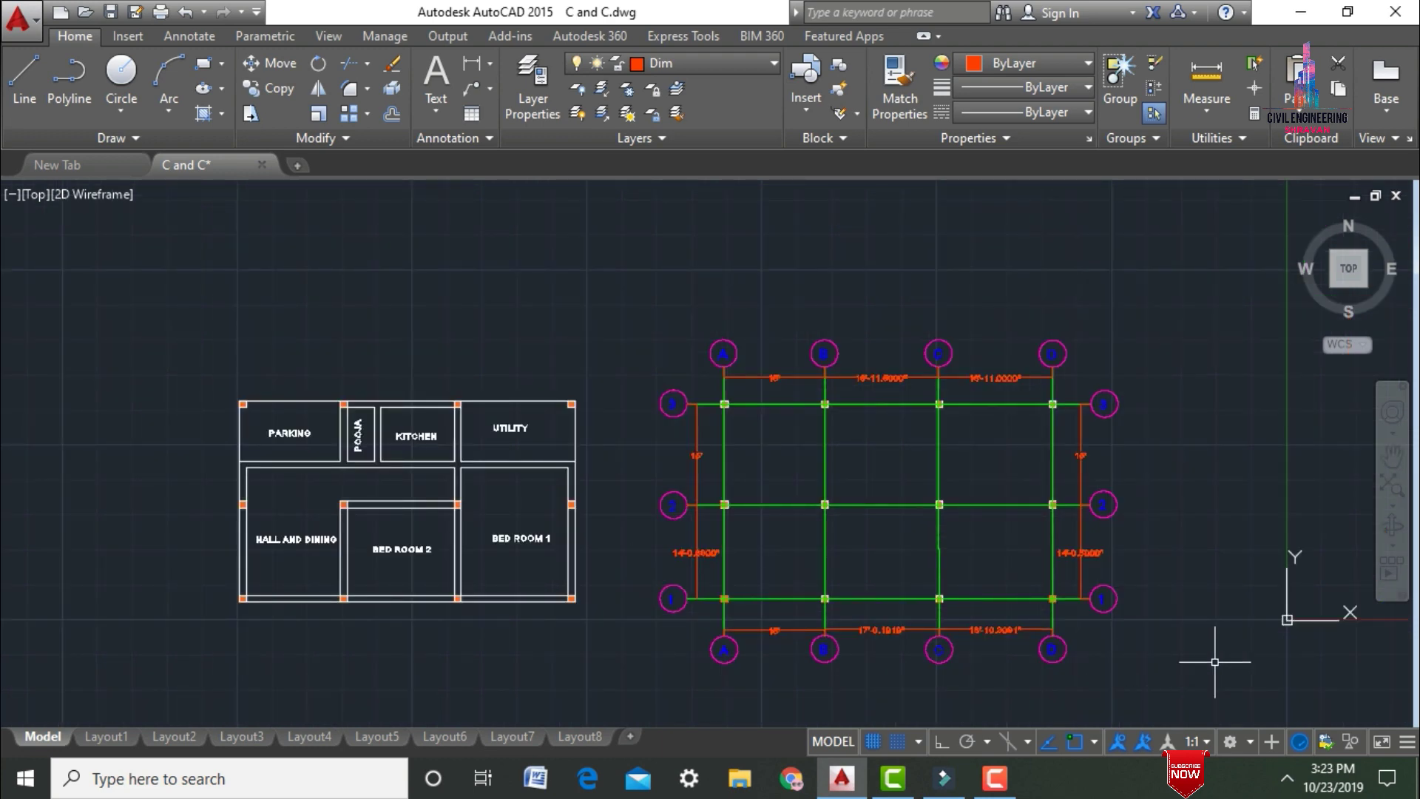
{"action": "scroll", "coordinate": [1178, 655], "scroll_direction": "up", "scroll_amount": 4}
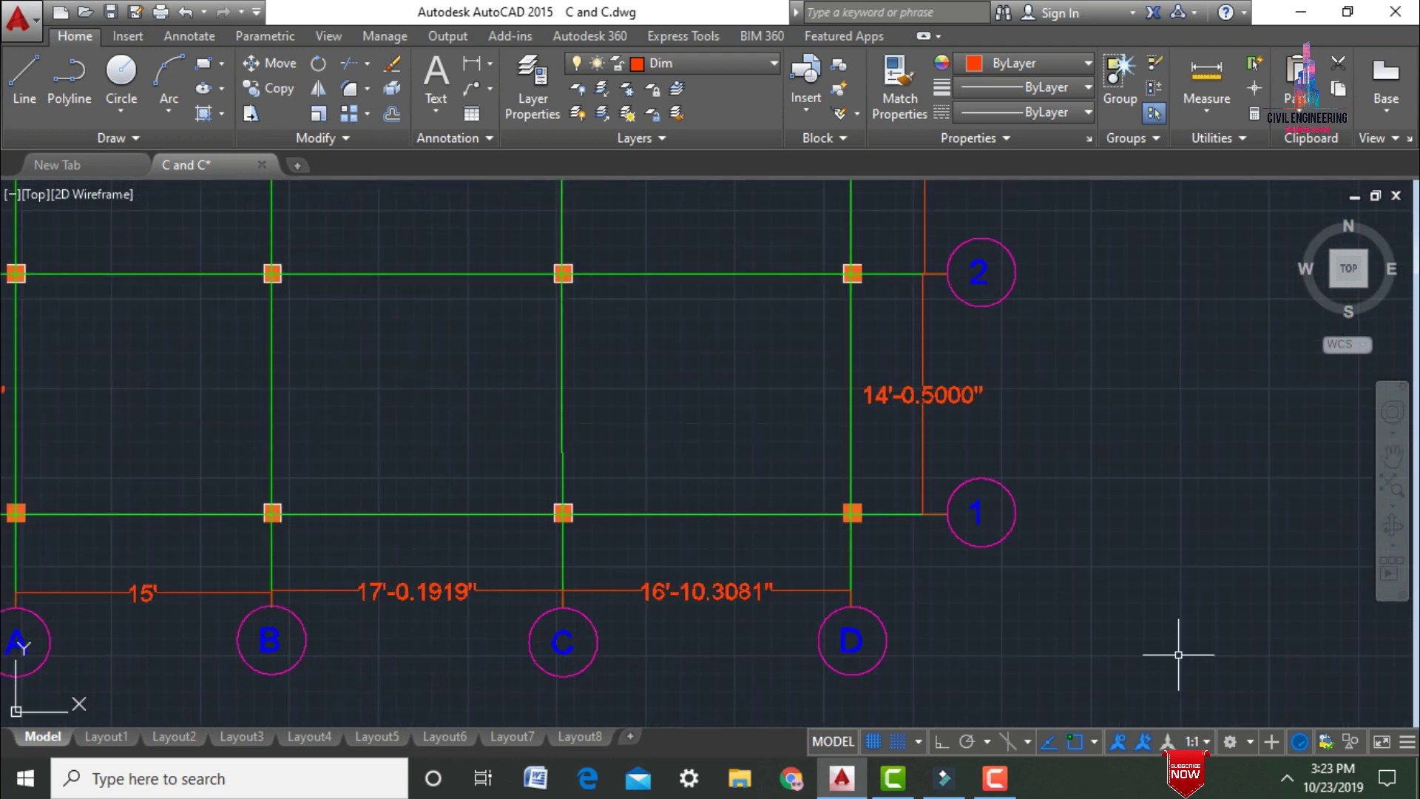